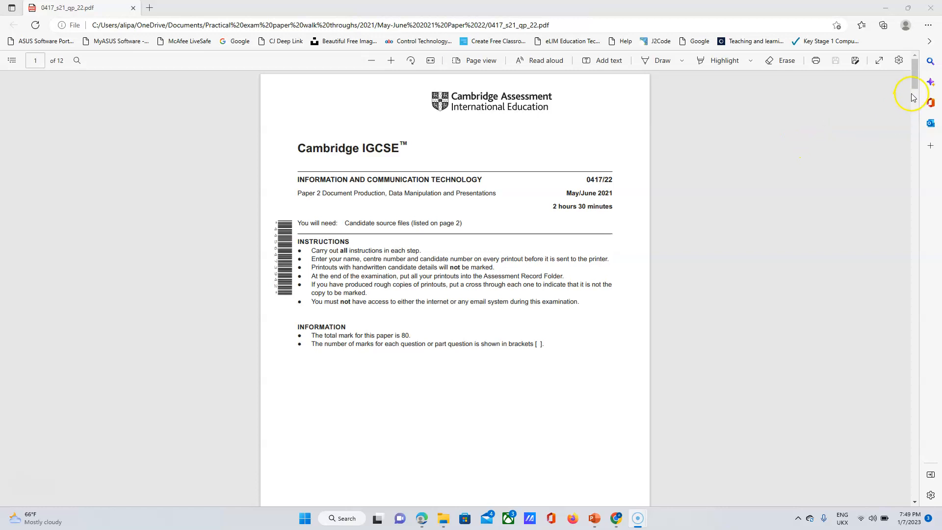
Scroll the exam paper PDF to page 2, which lists the source files and Tasks 1 and 2.
mouse_move(915, 82)
left_mouse_down()
mouse_move(932, 217)
mouse_move(905, 82)
left_mouse_up()
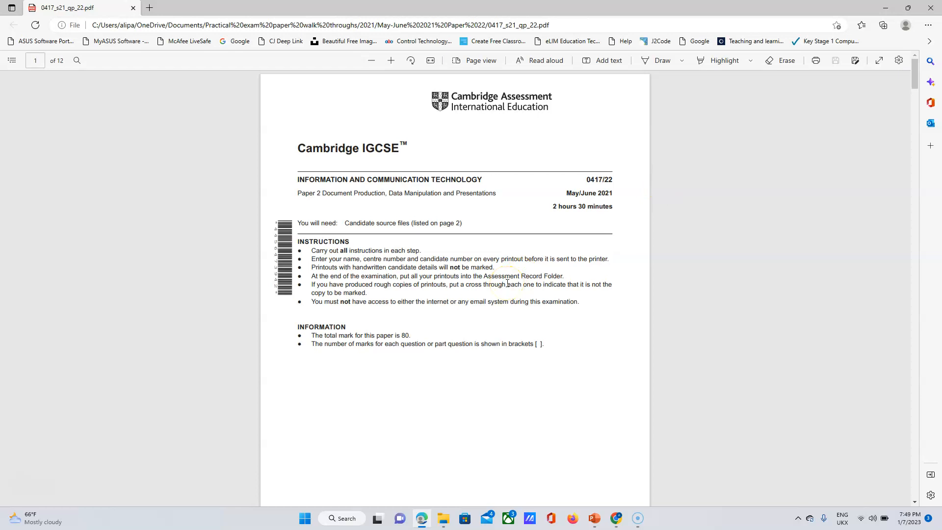
left_click(737, 240)
left_click_drag(916, 89, 923, 123)
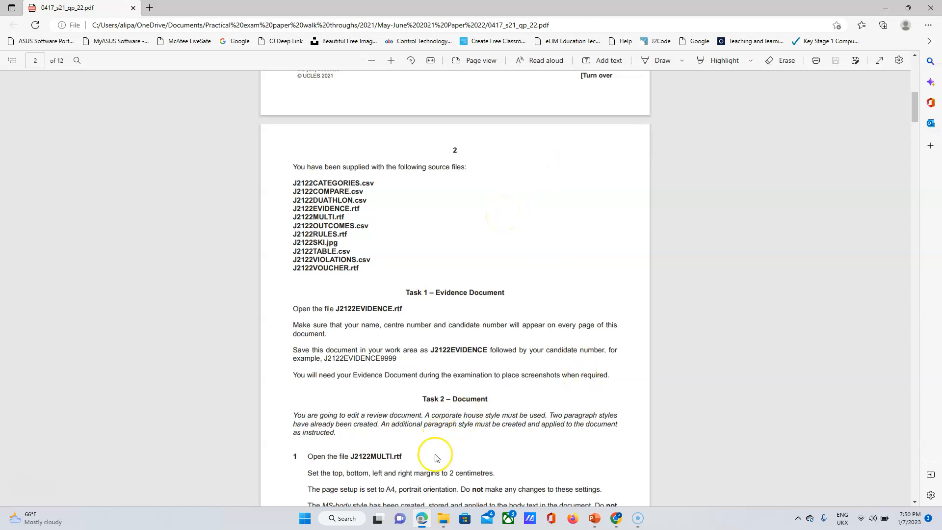
Open J2122EVIDENCE in Word from the source files folder in File Explorer.
left_click(443, 519)
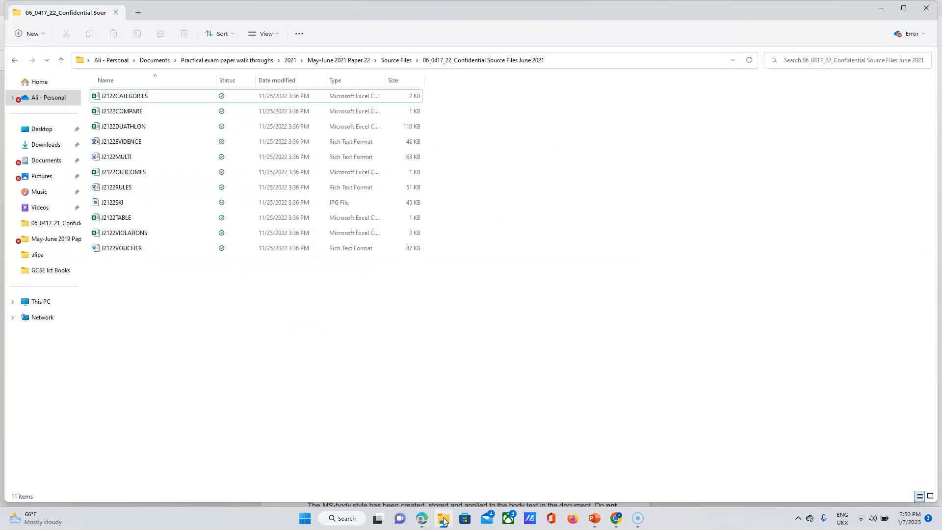
double_click(110, 148)
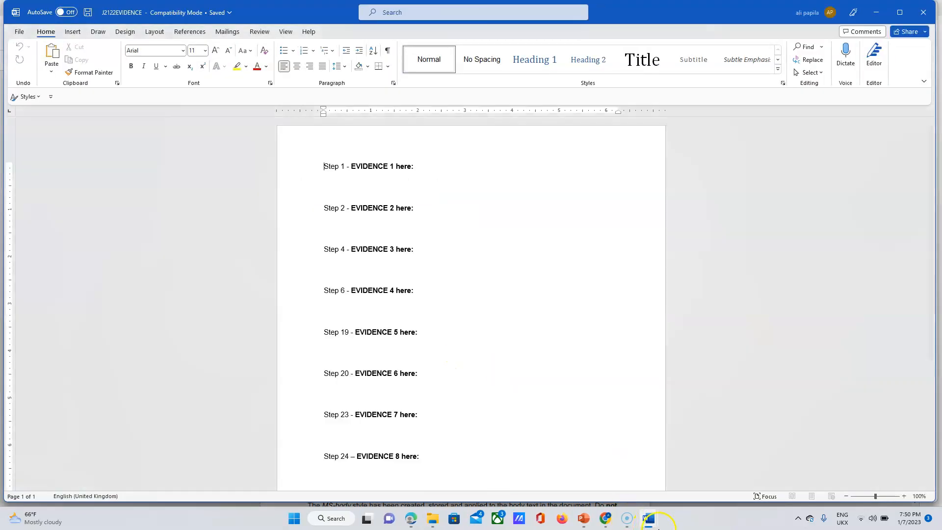
Highlight the 'Open the file J2122EVIDENCE.rtf' line in yellow in the exam paper.
left_click(410, 521)
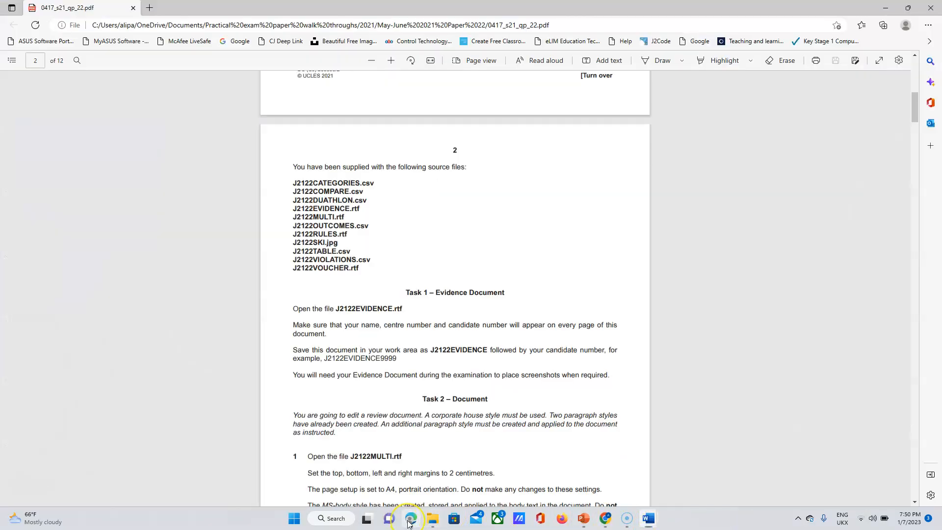
mouse_move(919, 117)
left_mouse_down()
mouse_move(916, 76)
mouse_move(919, 116)
left_mouse_up()
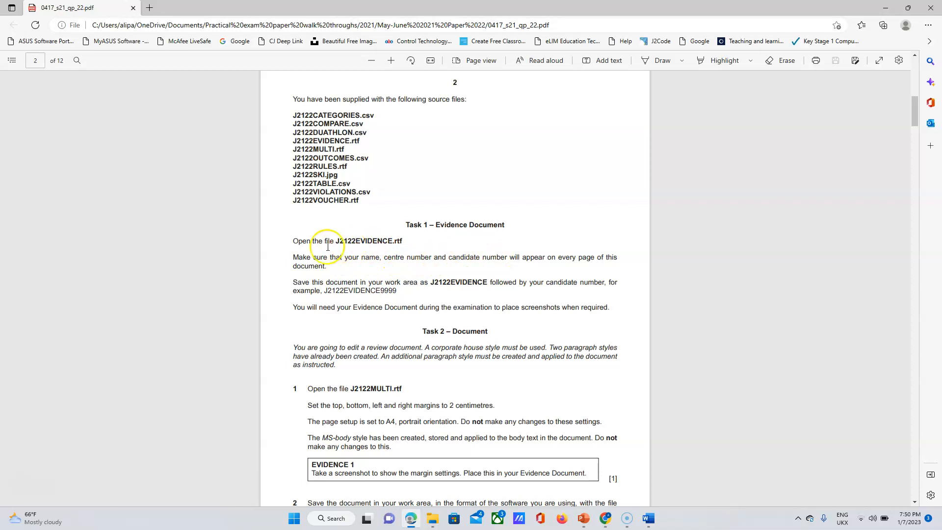
left_click_drag(293, 241, 404, 240)
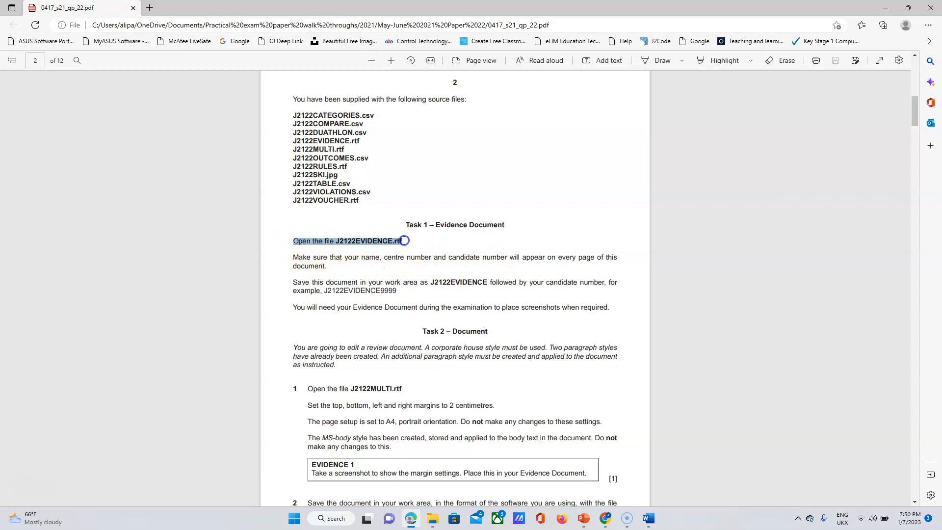
mouse_move(473, 158)
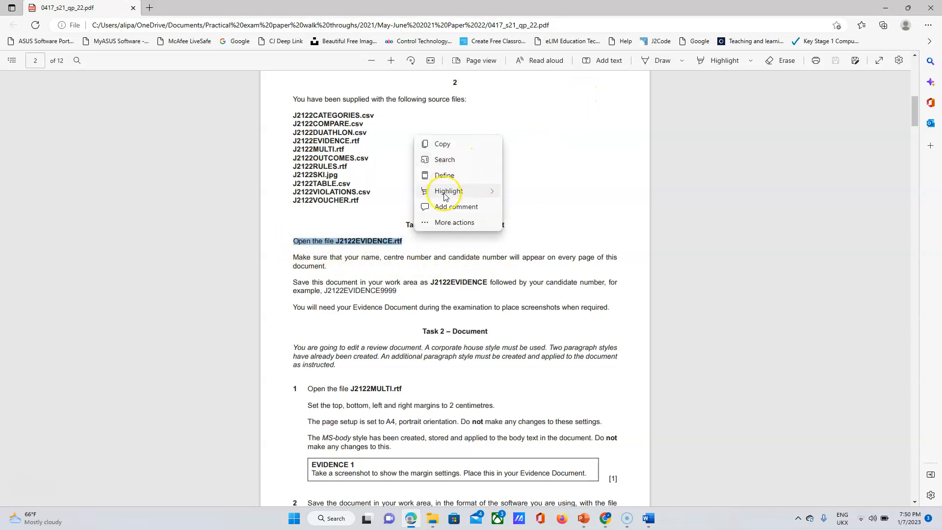
mouse_move(444, 195)
left_click(520, 191)
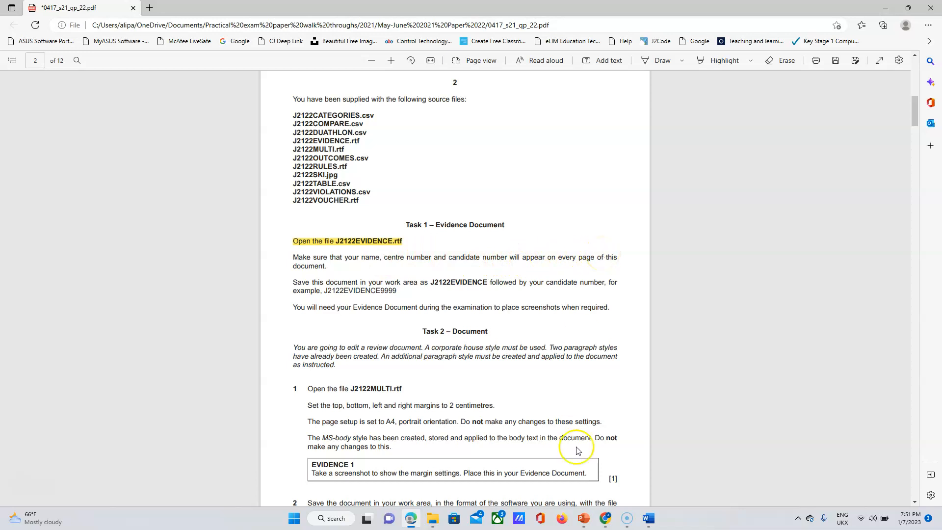
Close the older evidence document and bring J2122EVIDENCE to the front.
left_click(649, 519)
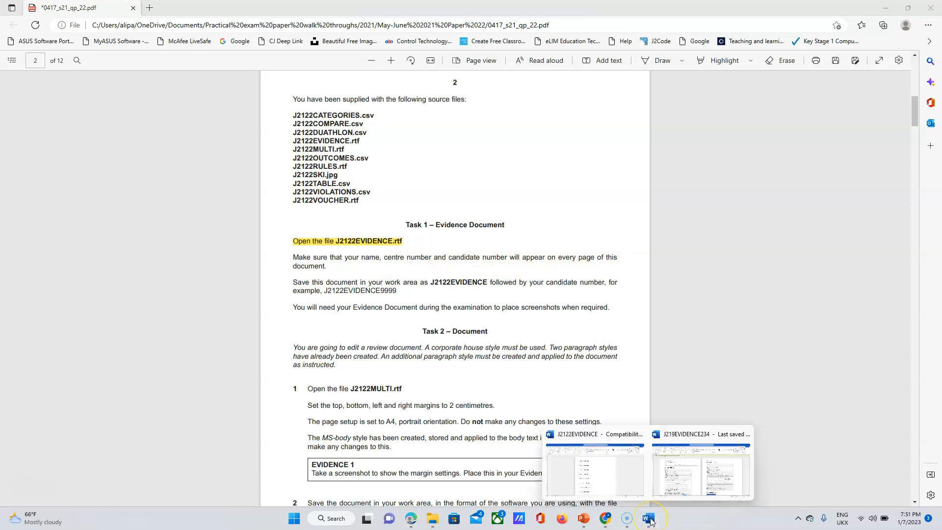
mouse_move(673, 470)
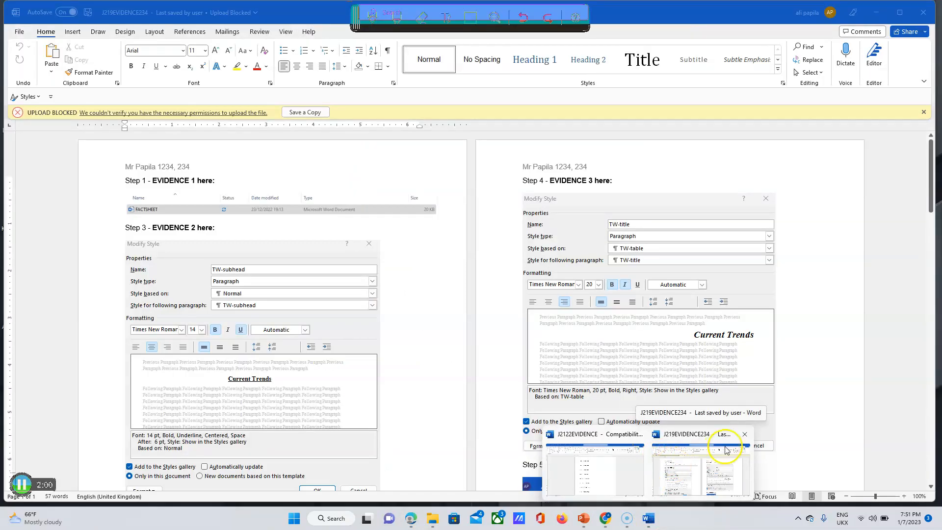
left_click(744, 436)
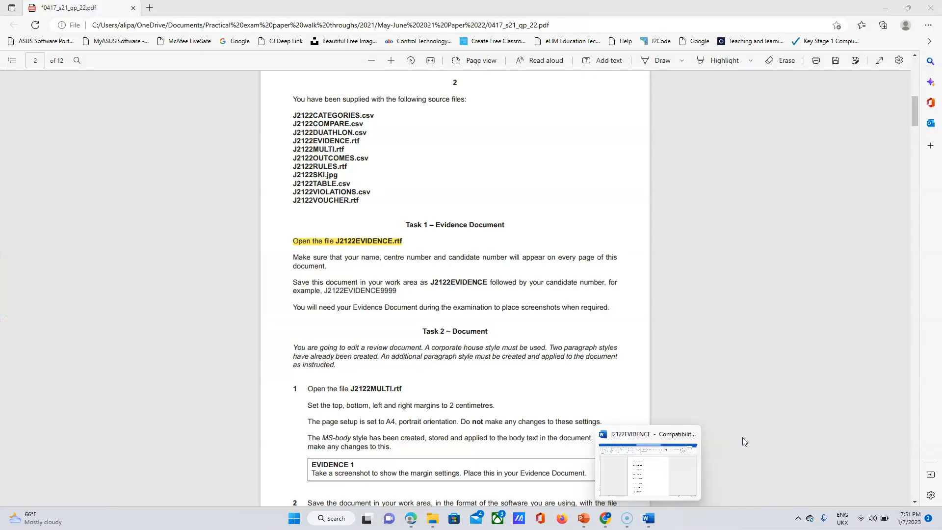
left_click(662, 463)
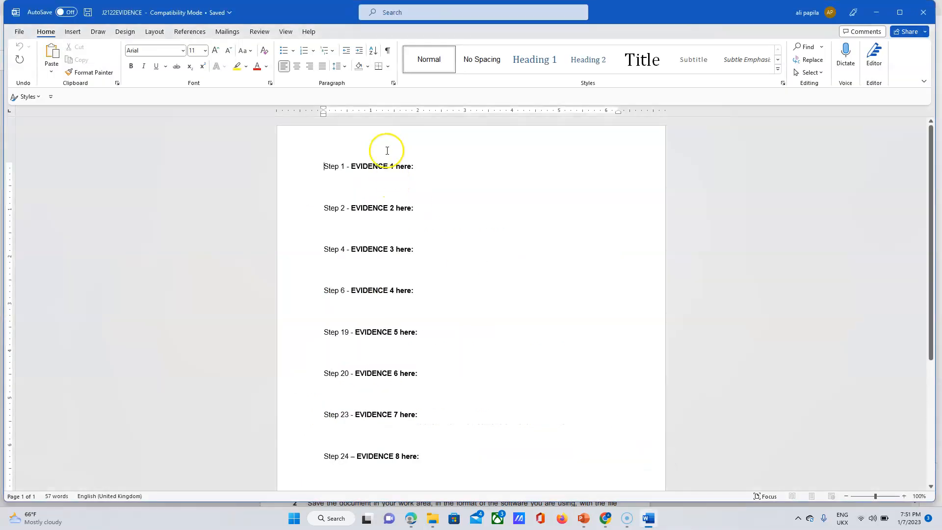
Insert a Blank (Three Columns) header into the evidence document.
double_click(372, 142)
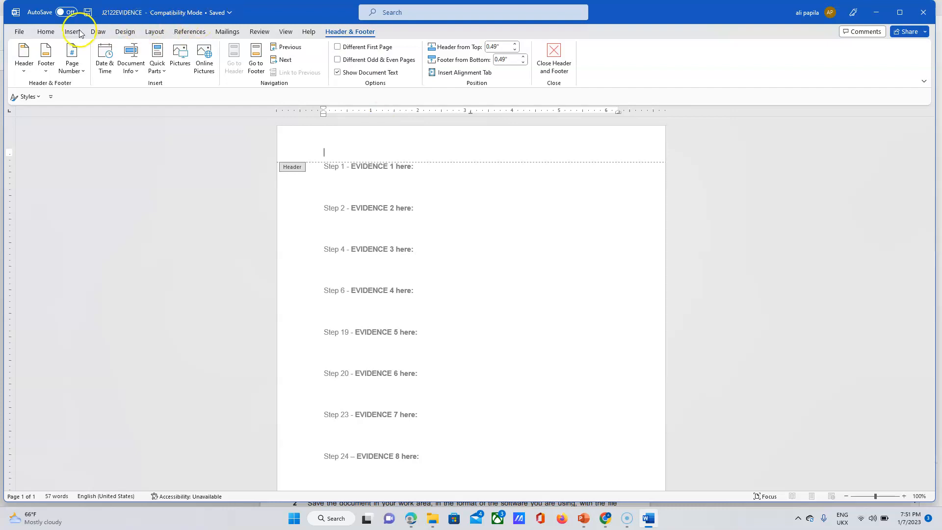
left_click(278, 31)
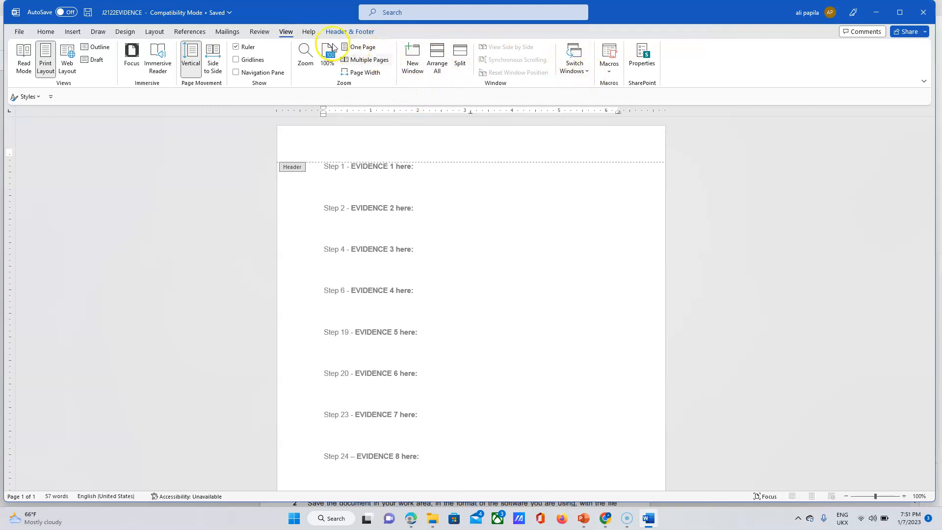
left_click(71, 33)
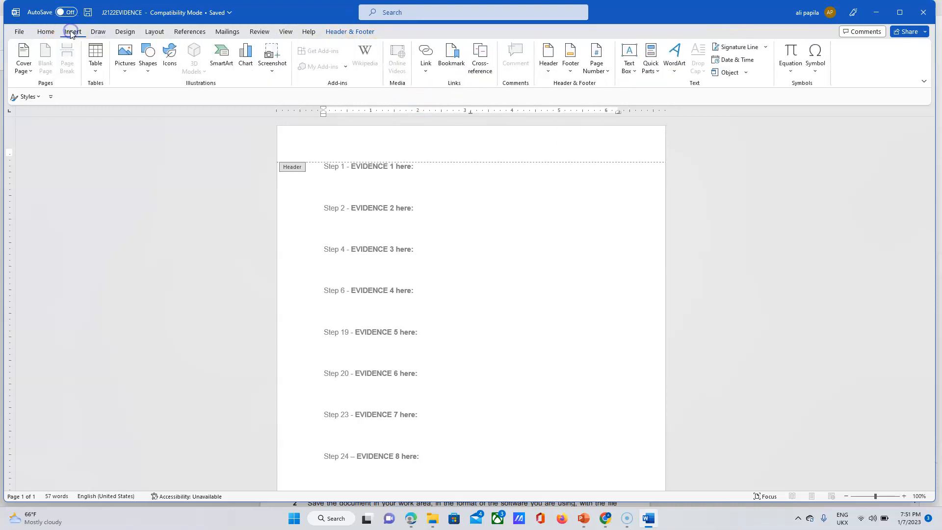
left_click(547, 67)
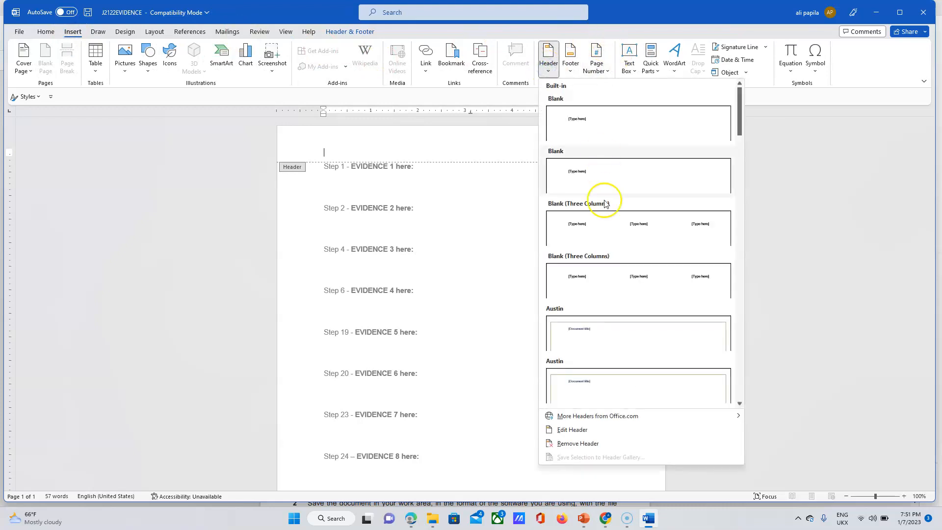
left_click(605, 222)
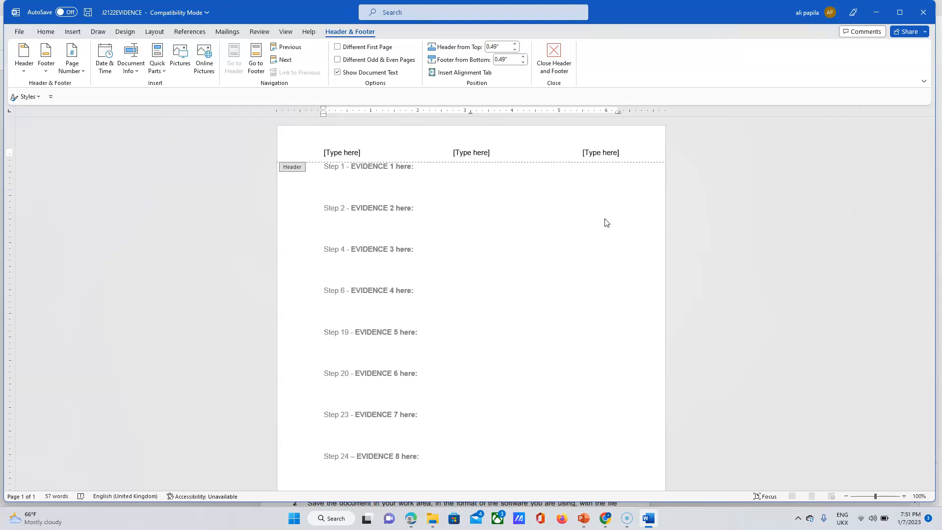
Type the candidate's name and numbers in the left header placeholder and delete the other two.
left_click(368, 153)
left_click(314, 154)
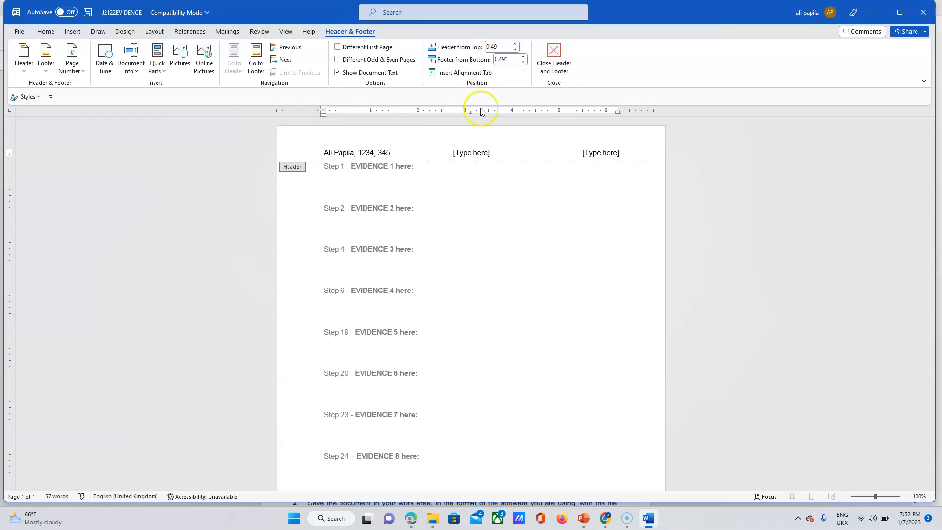
left_click(467, 152)
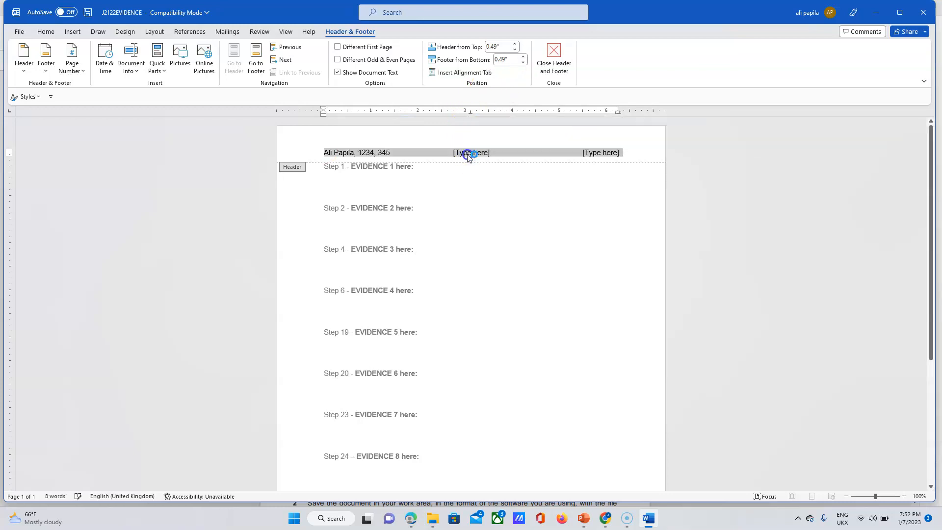
key("Delete")
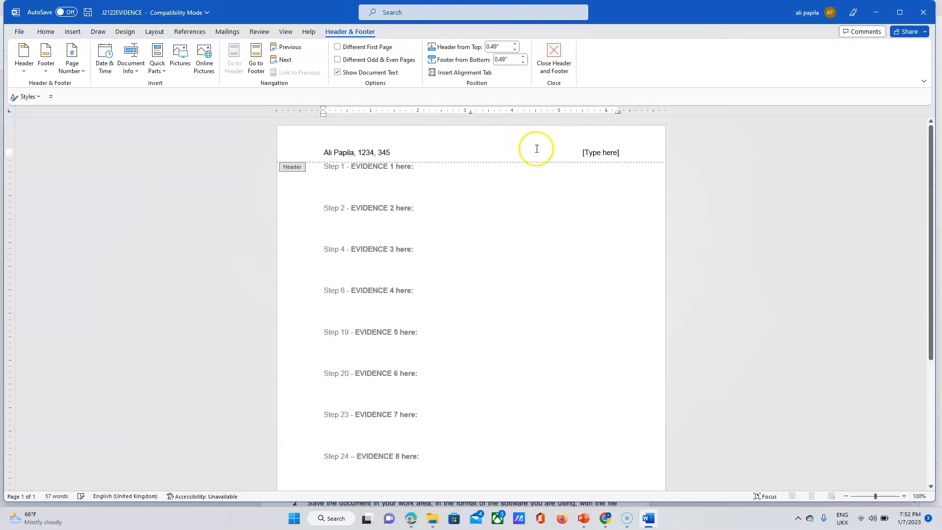
left_click(600, 155)
key("Delete")
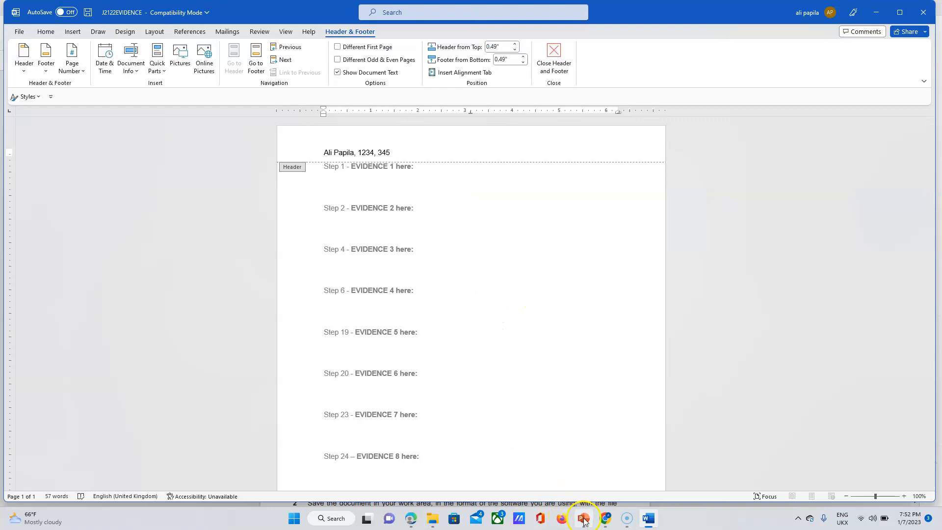
left_click(412, 519)
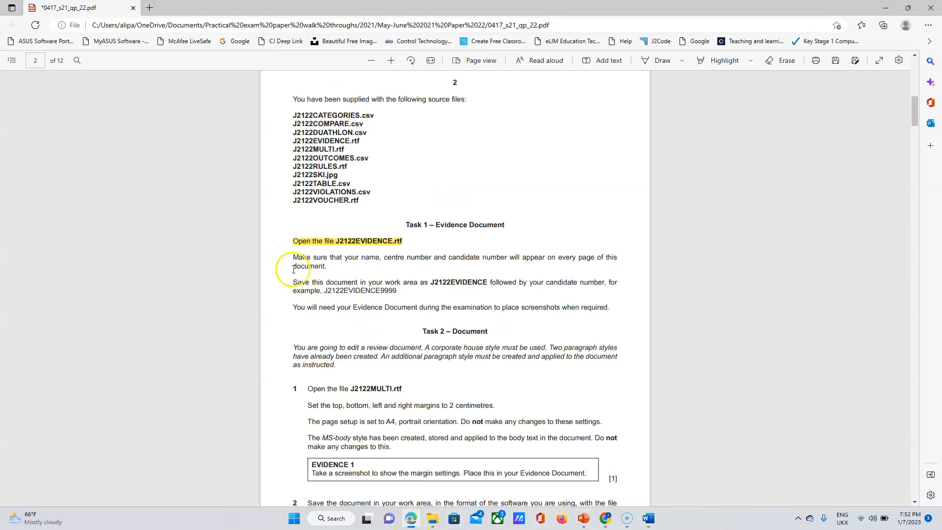
Highlight the instruction about name, centre and candidate number on every page in yellow.
left_click_drag(294, 258, 564, 259)
left_click(389, 271)
left_click_drag(390, 271, 326, 266)
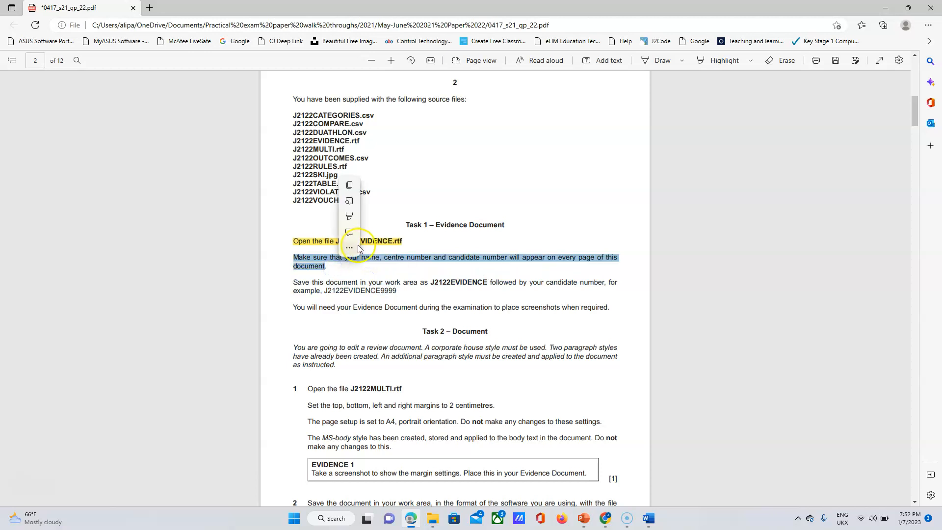
left_click(349, 216)
left_click(369, 216)
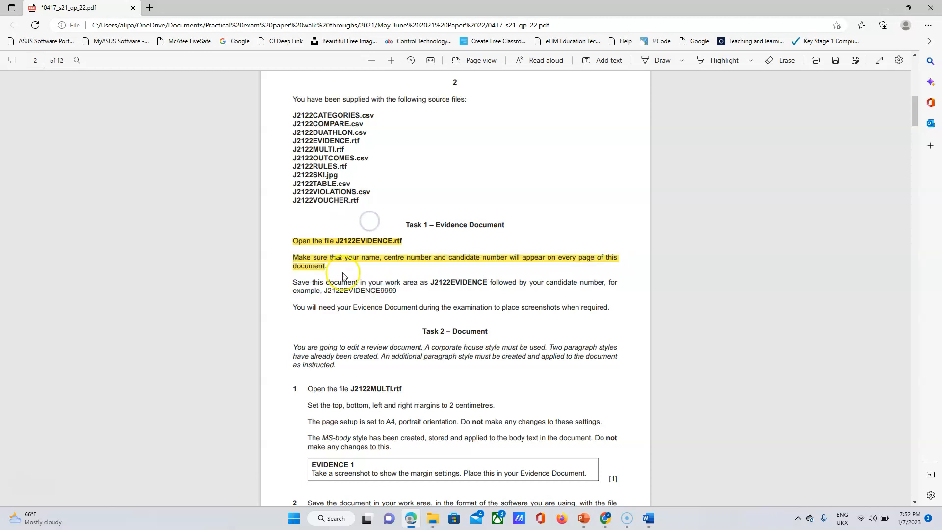
left_click_drag(292, 283, 401, 291)
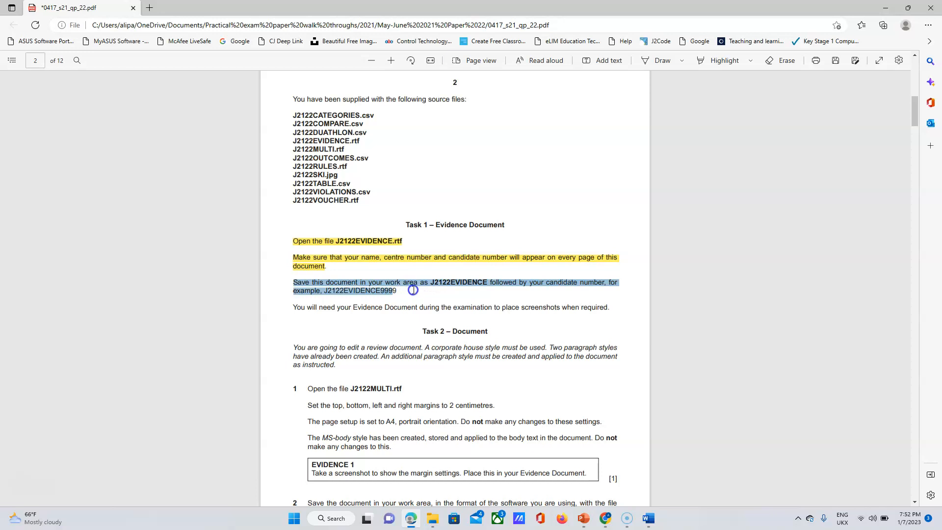
left_click(650, 519)
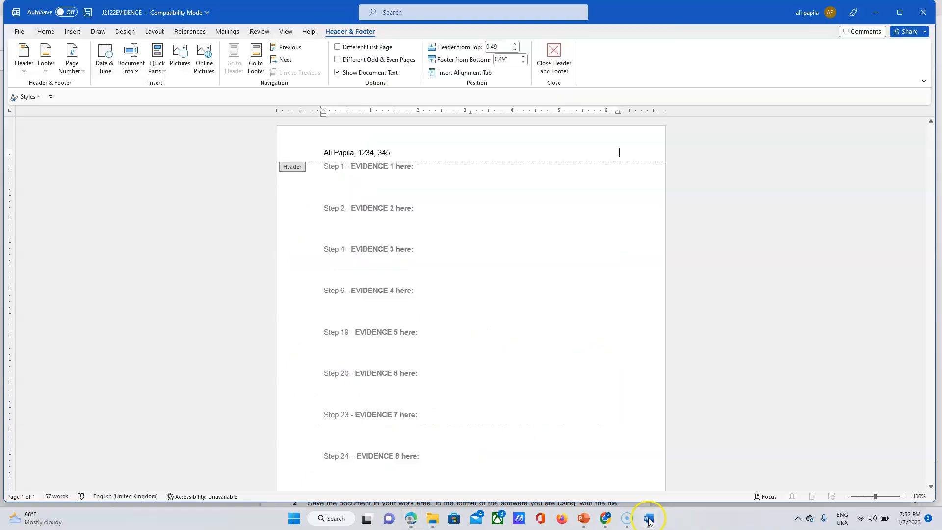
Start Save As and browse to the Source Files > Work Area folder.
left_click(28, 32)
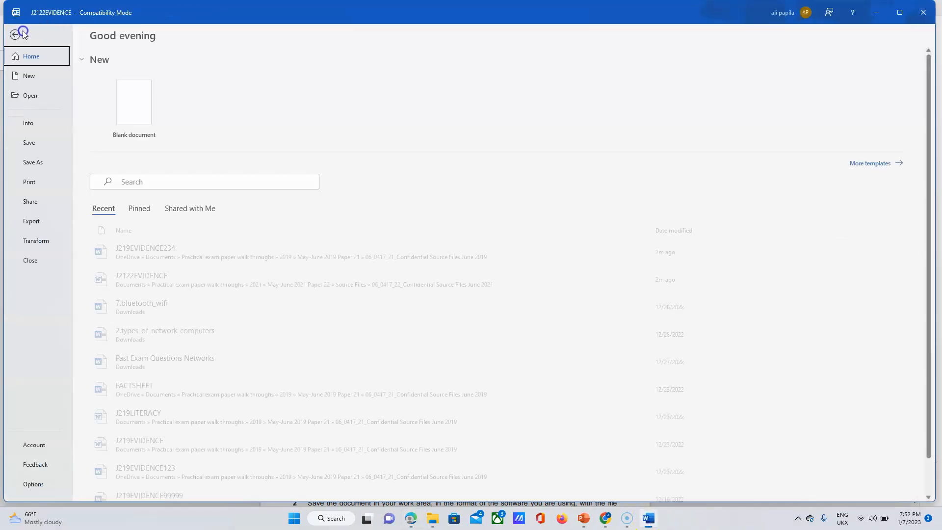
left_click(35, 162)
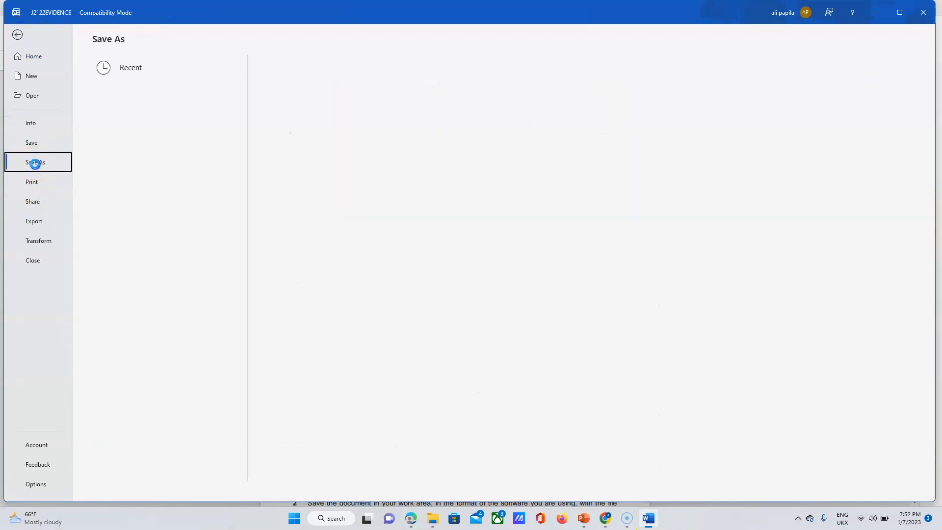
left_click(131, 204)
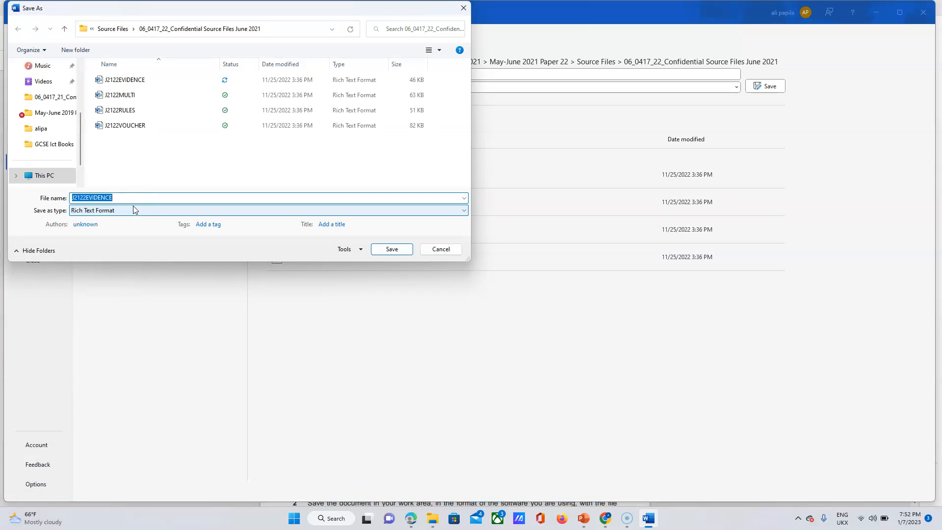
left_click(118, 29)
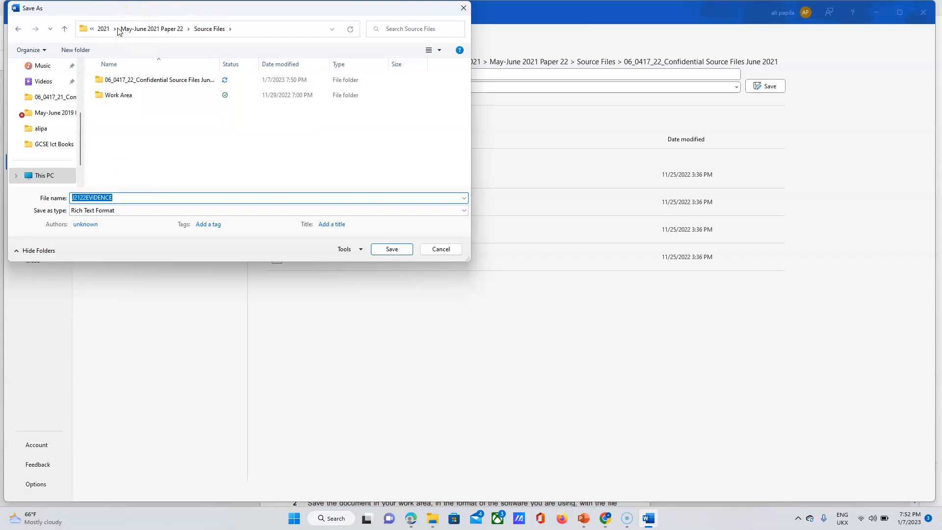
double_click(126, 96)
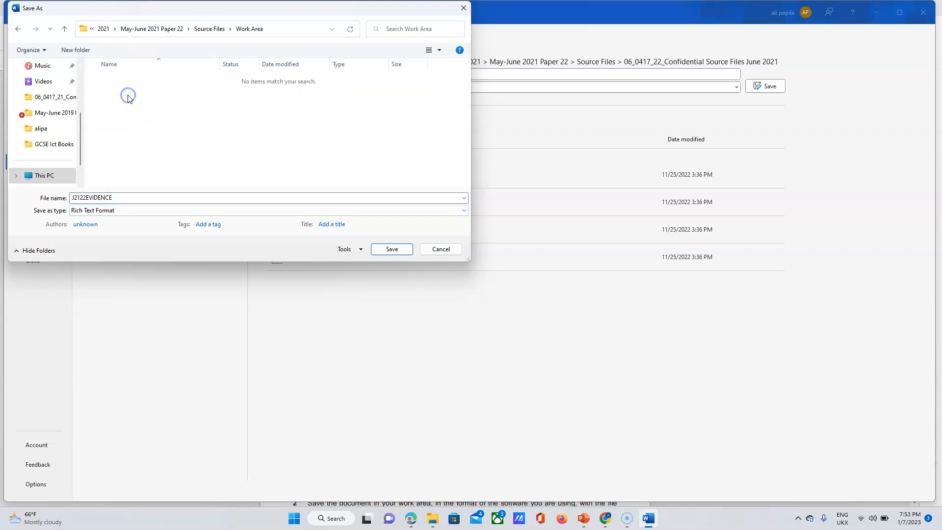
Save as J2122EVIDENCE1234 in Word Document format, accepting the format upgrade.
left_click(121, 201)
left_click(121, 202)
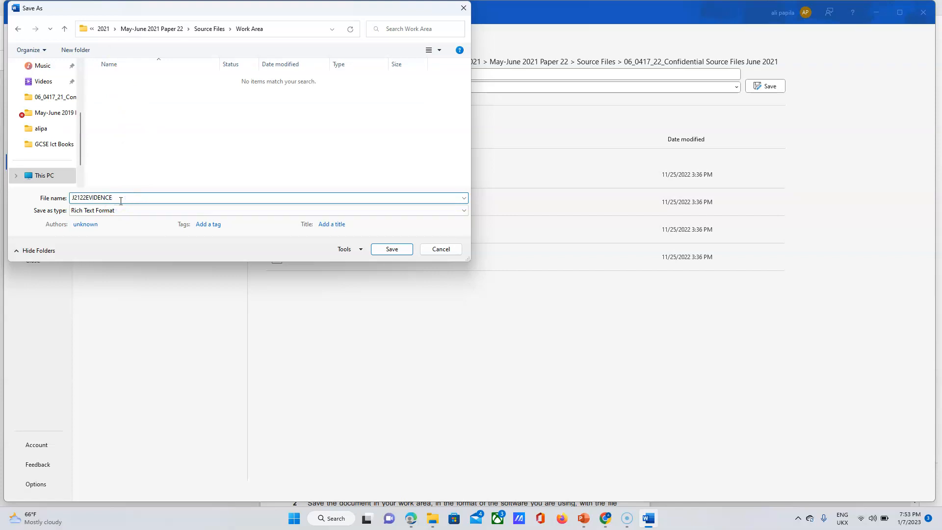
type("123")
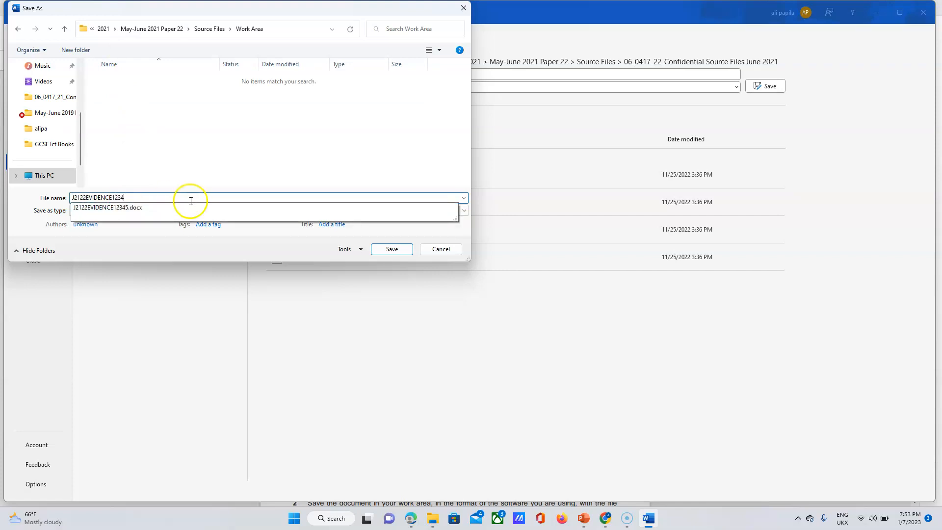
type("4")
left_click(379, 167)
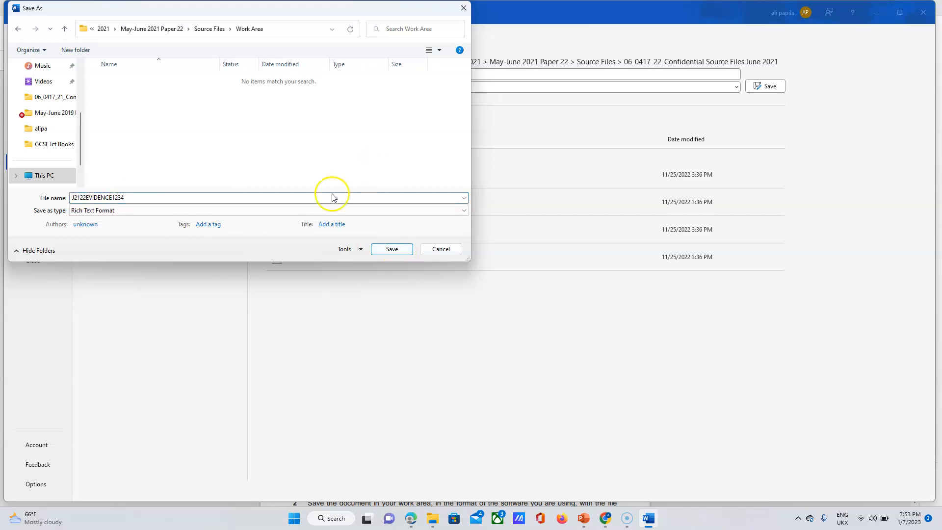
left_click(288, 210)
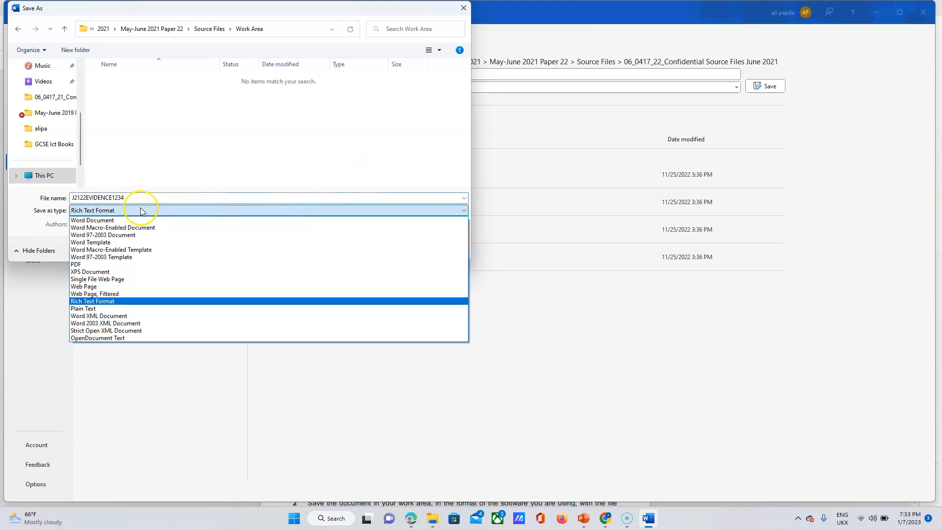
left_click(113, 221)
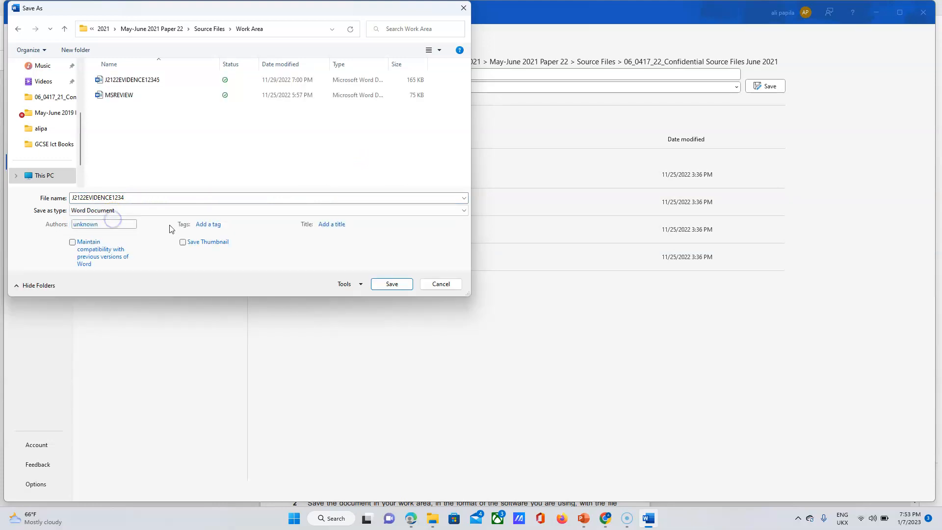
left_click(388, 284)
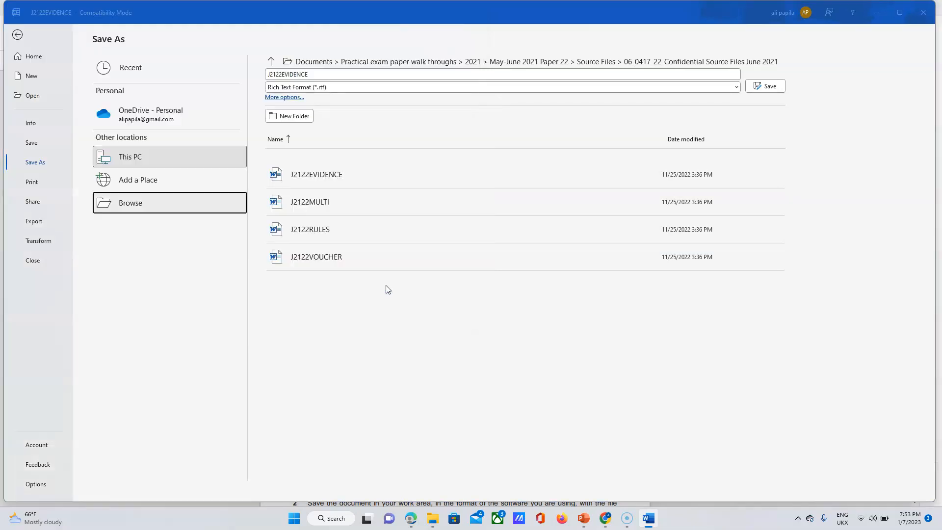
left_click(501, 280)
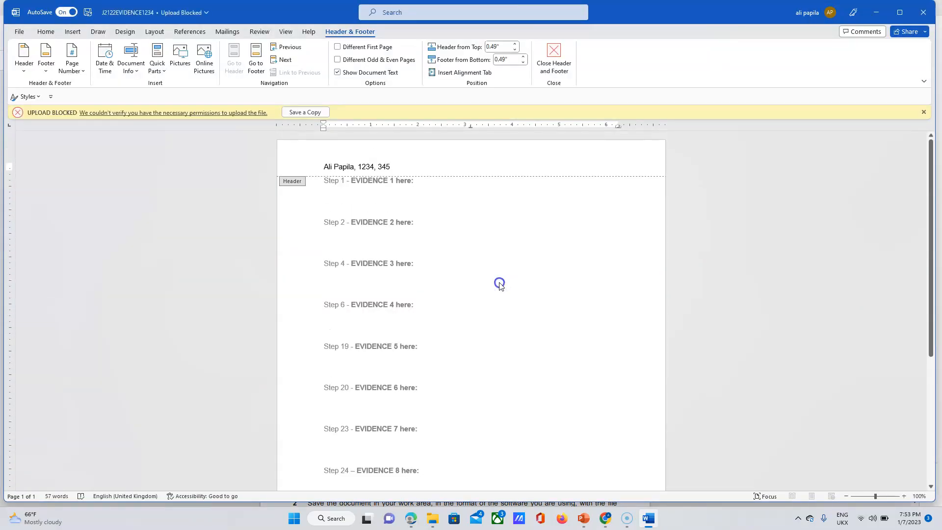
Highlight the exam paper lines about saving the Evidence document and keeping it for screenshots.
double_click(589, 280)
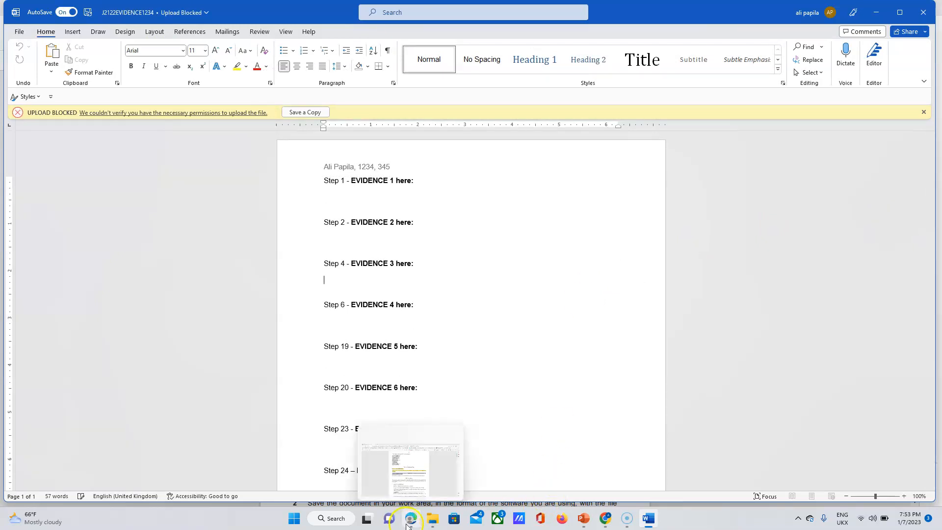
left_click(411, 519)
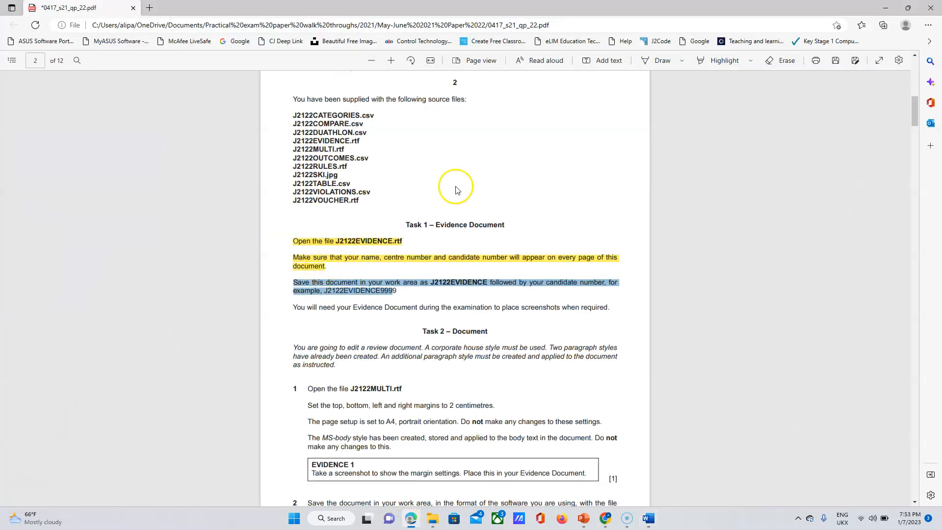
left_click(710, 61)
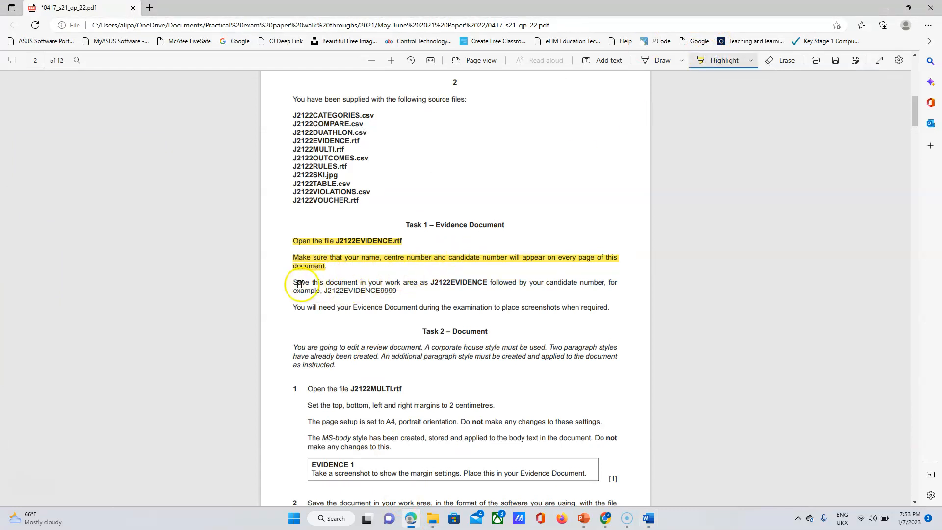
left_click_drag(293, 282, 403, 292)
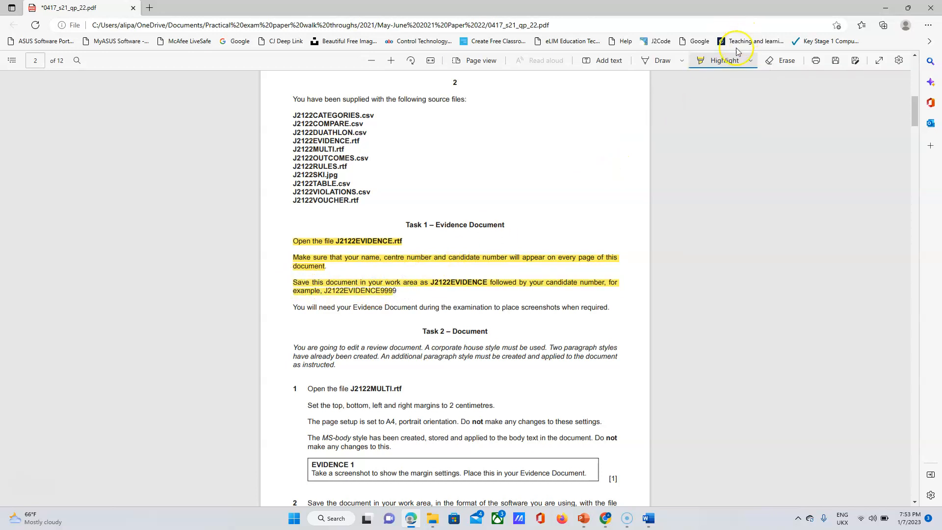
left_click(751, 61)
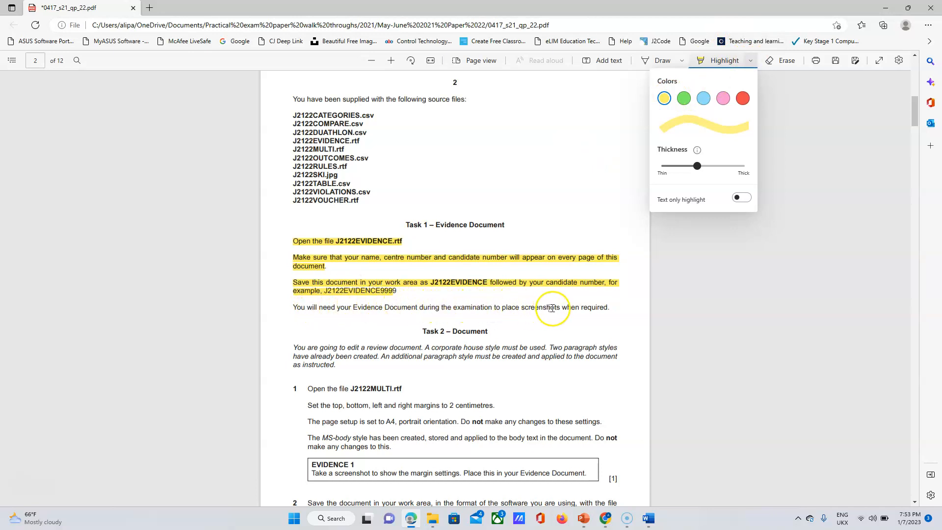
left_click_drag(291, 307, 612, 309)
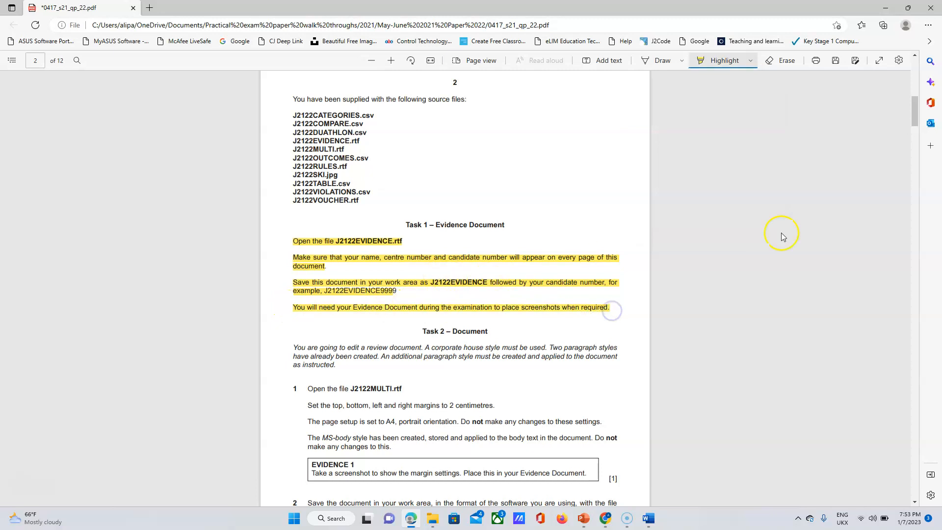
left_click_drag(918, 120, 916, 132)
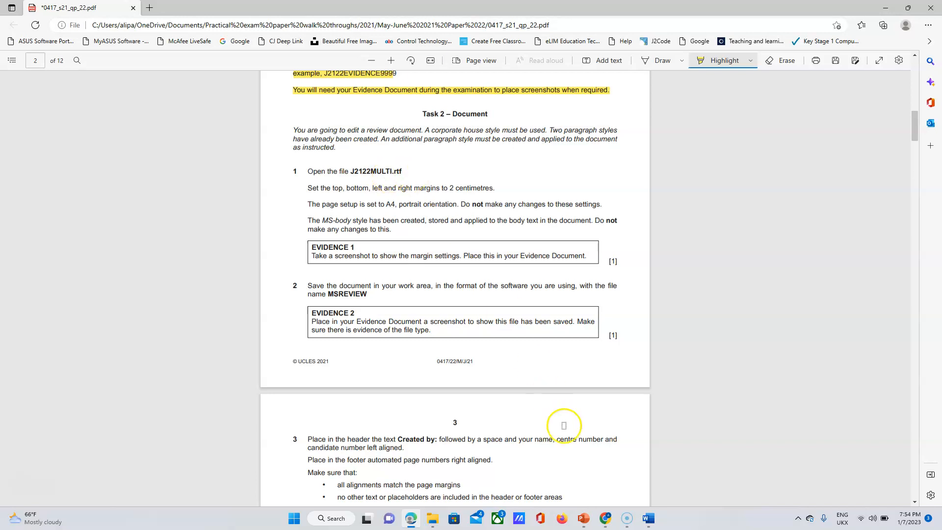
left_click(426, 522)
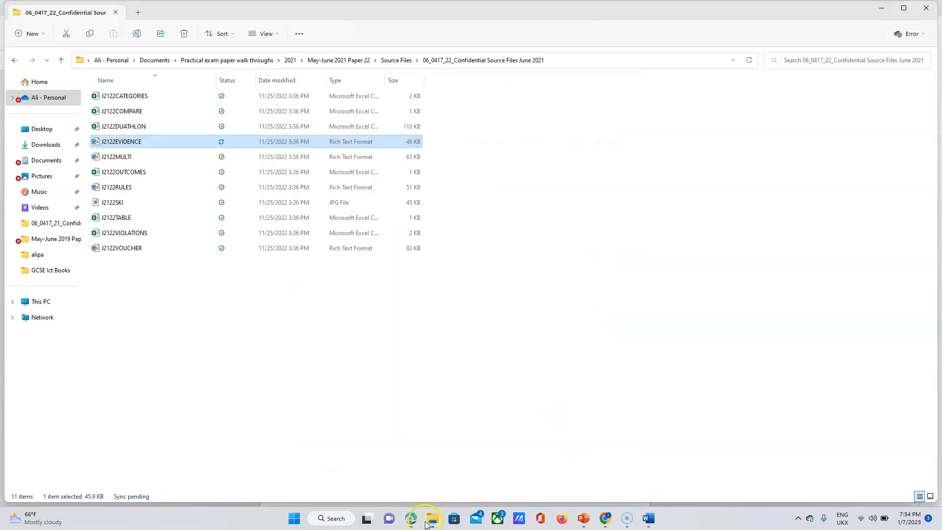
Open J2122MULTI from File Explorer in Word, showing its multisport article.
double_click(124, 157)
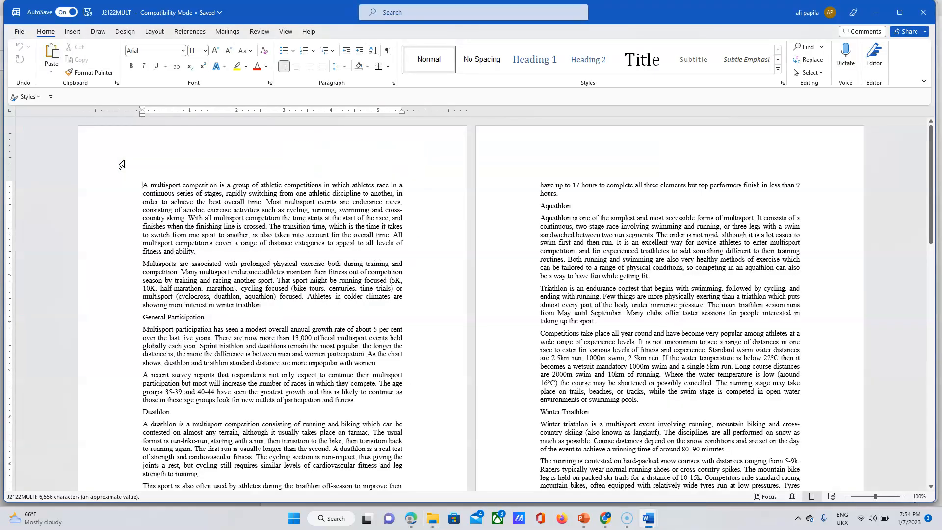
mouse_move(931, 159)
left_mouse_down()
mouse_move(938, 344)
mouse_move(934, 170)
left_mouse_up()
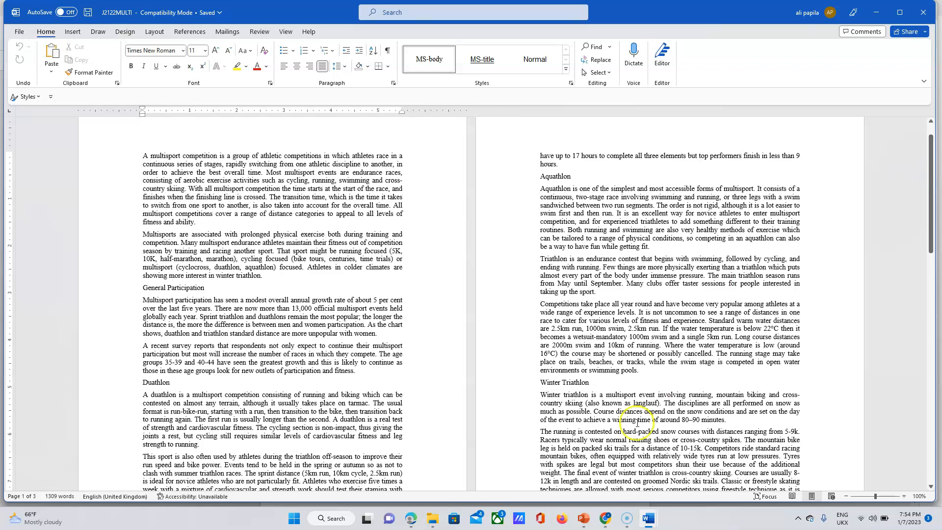
left_click(414, 523)
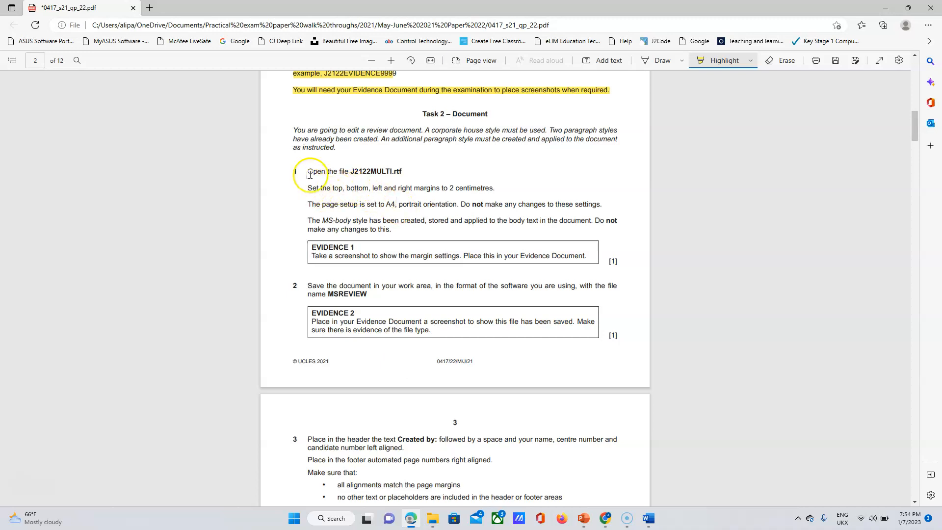
Highlight the 'Open the file J2122MULTI.rtf' instruction in yellow.
left_click_drag(310, 171, 401, 172)
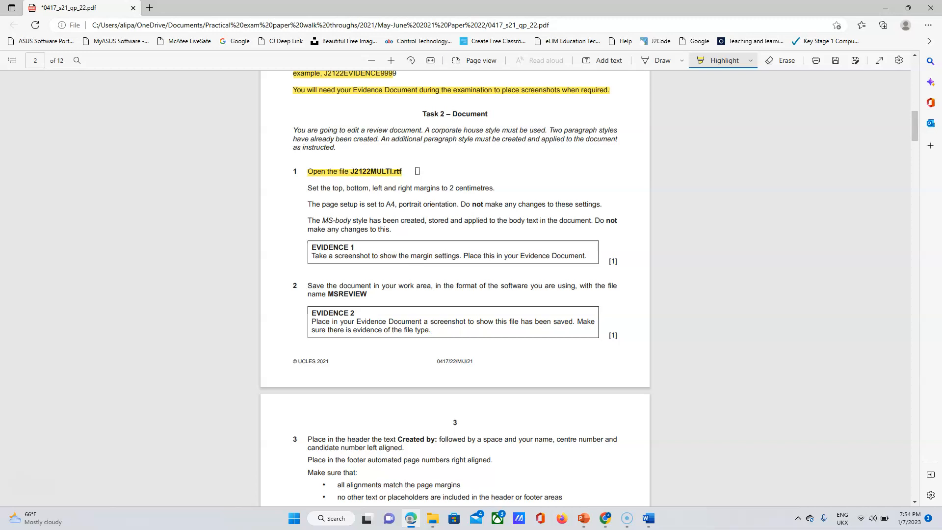
left_click(303, 187)
Bring J2122MULTI to the front and open its Custom Margins page setup.
mouse_move(650, 522)
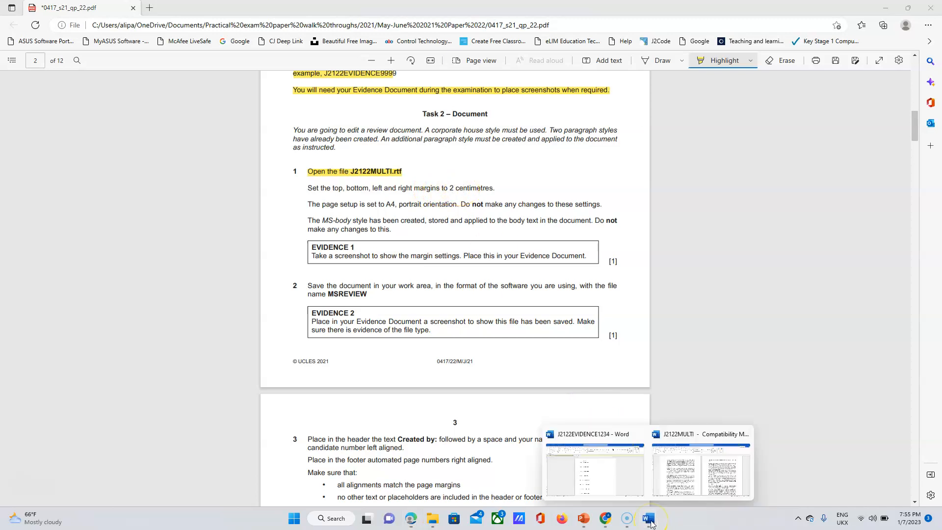
left_click(701, 469)
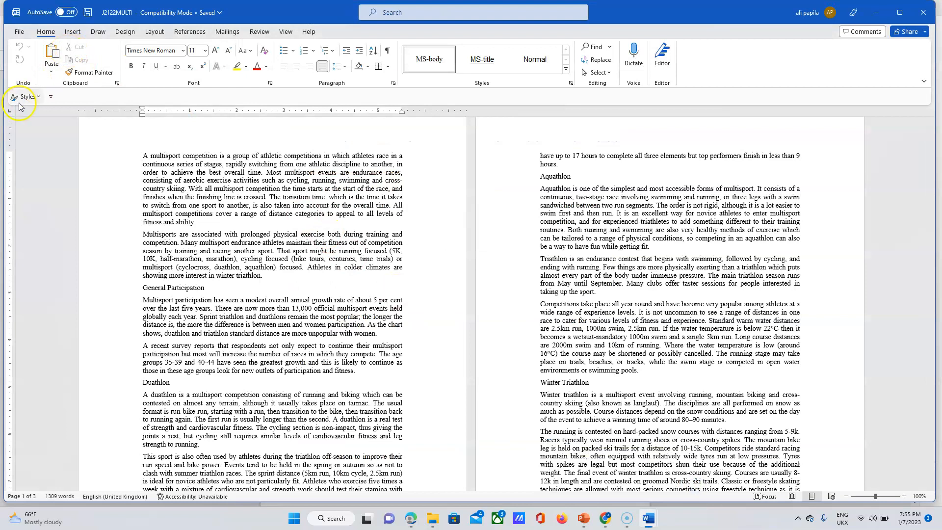
left_click(155, 32)
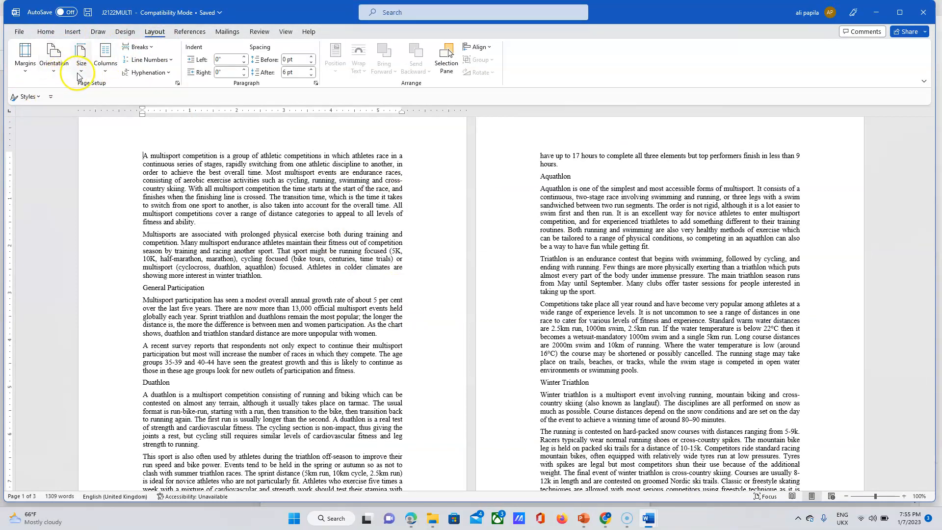
left_click(25, 72)
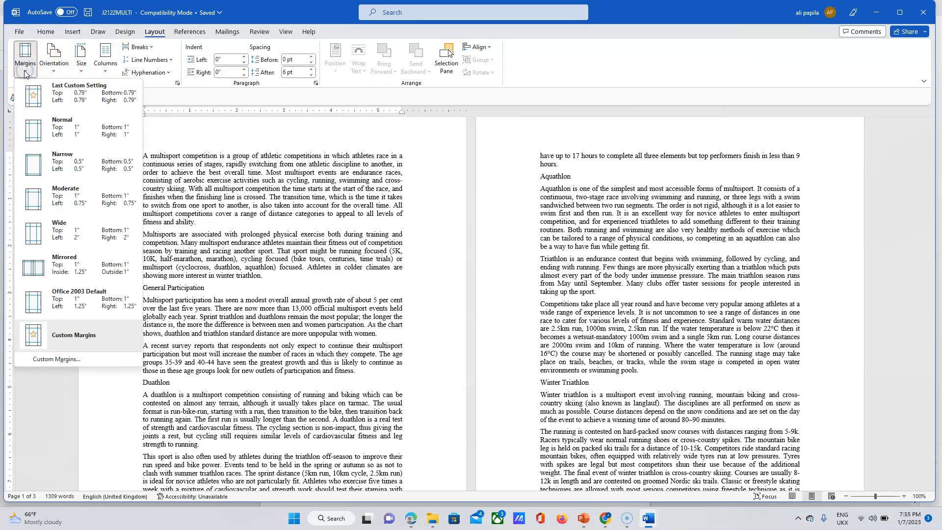
left_click(64, 360)
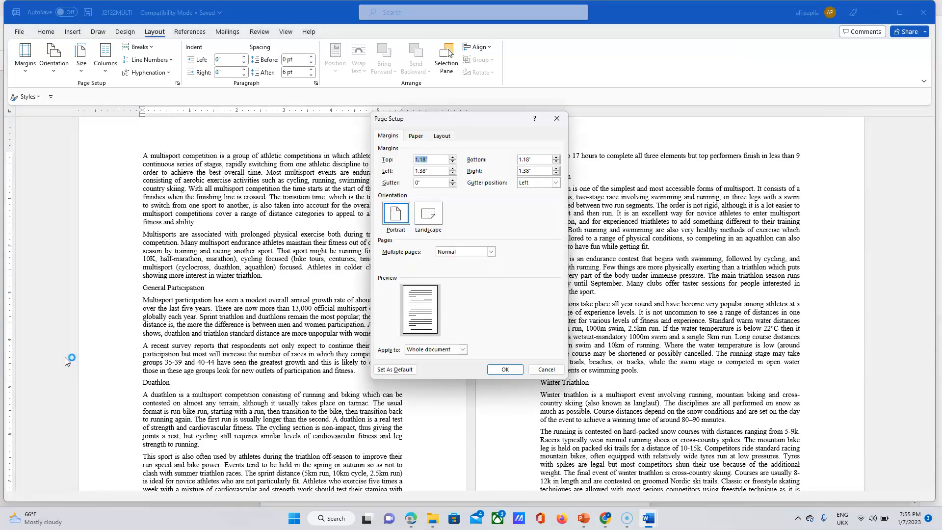
Set the top, bottom, left and right margins to 2 cm and apply them.
left_click(435, 158)
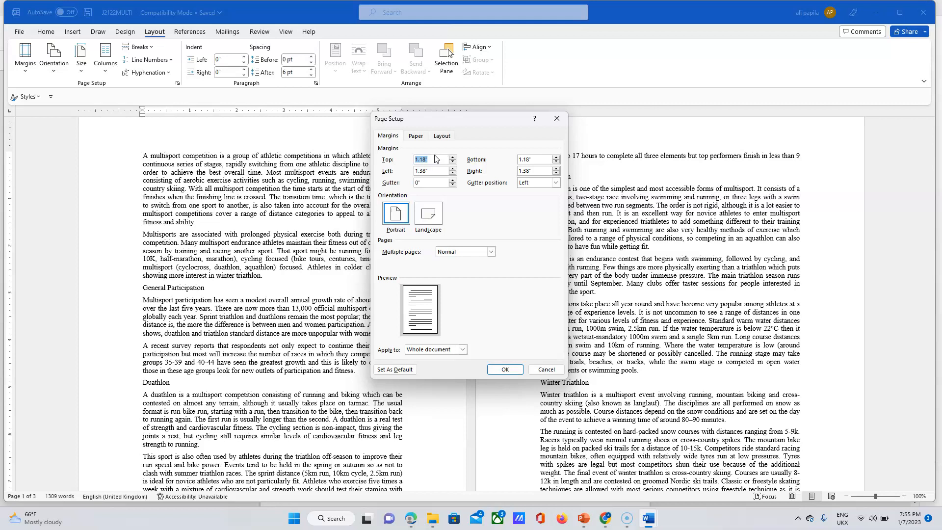
type("2cm")
left_click(541, 160)
double_click(541, 159)
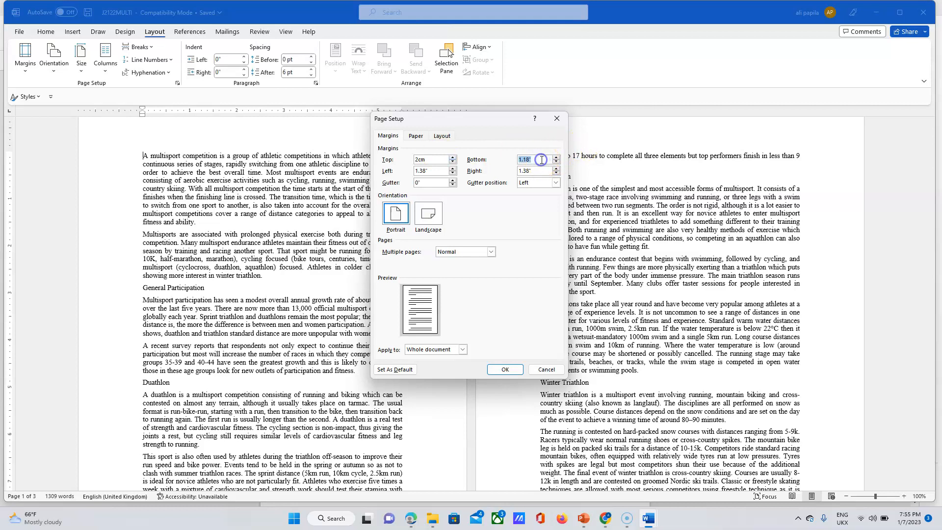
type("2")
double_click(434, 171)
type("2cm")
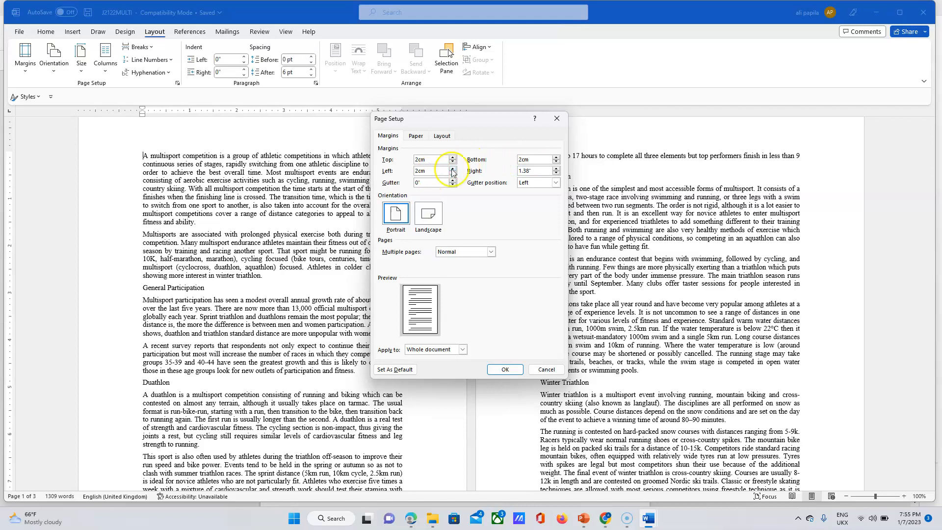
double_click(533, 172)
type("2cm")
left_click(504, 373)
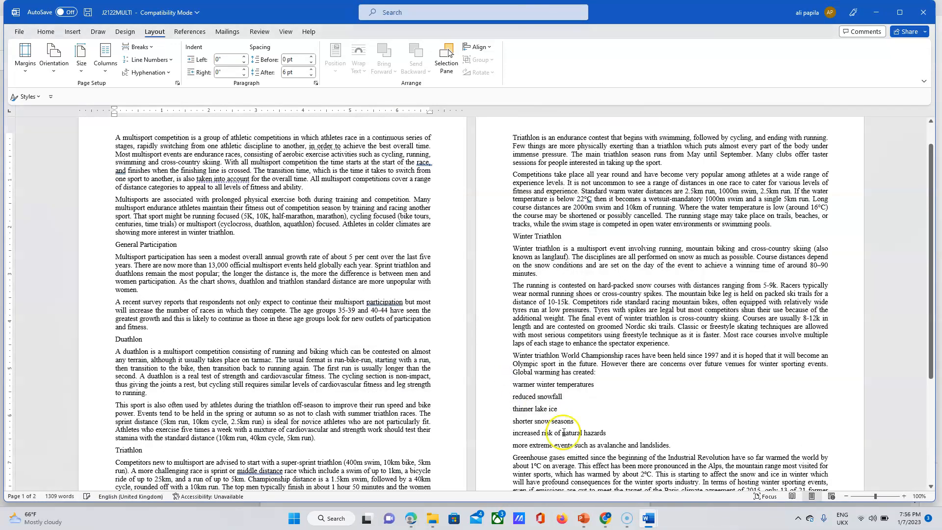
Highlight the 2 cm margins instruction yellow in the exam paper, then return to J2122MULTI.
left_click(412, 520)
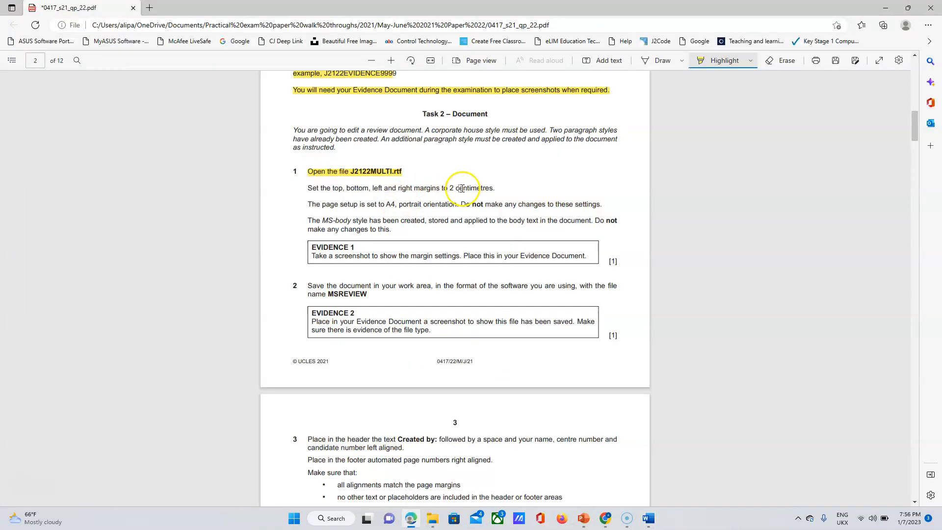
left_click_drag(308, 188, 497, 191)
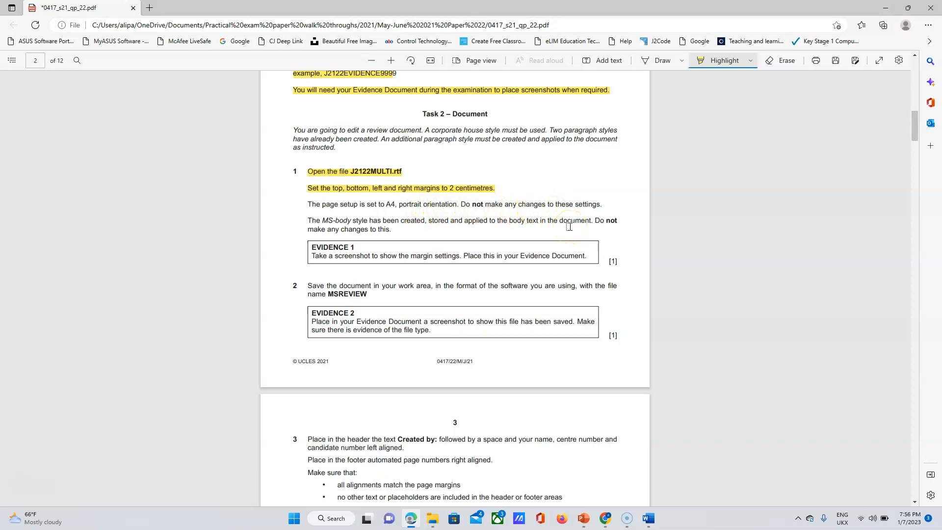
left_click(649, 524)
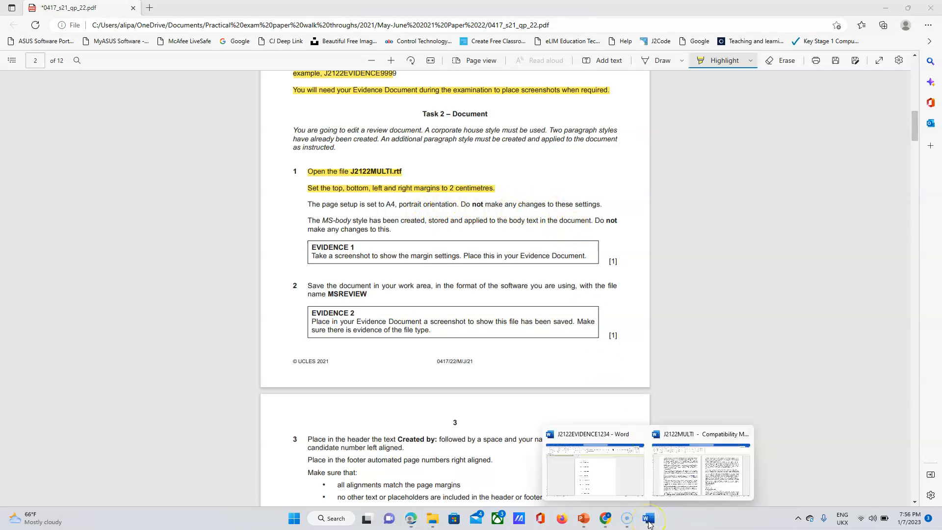
left_click(673, 467)
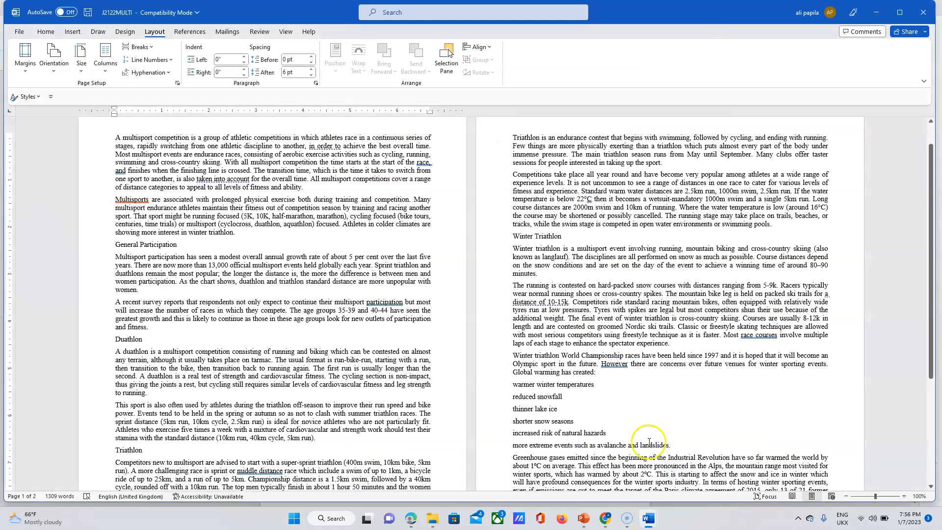
Set J2122MULTI to portrait orientation on A4 paper, then go back to the exam PDF.
left_click(54, 69)
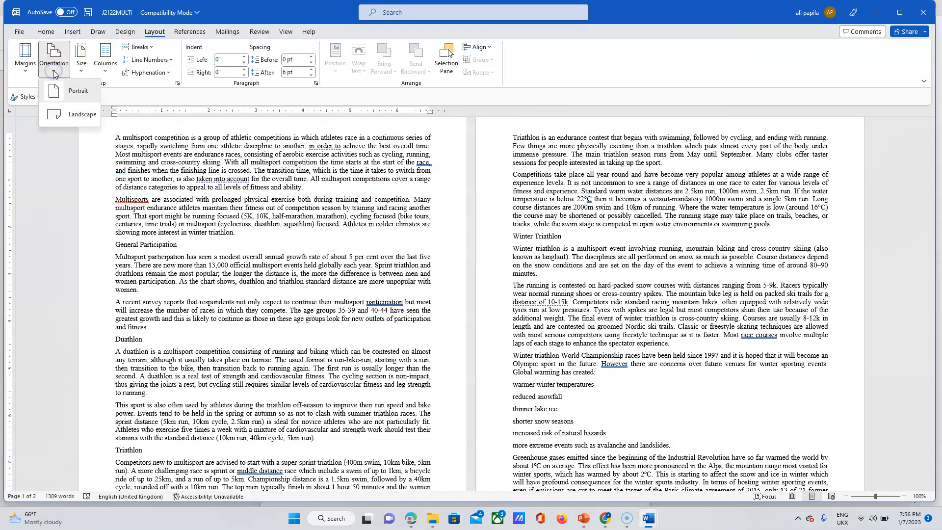
left_click(76, 96)
left_click(82, 72)
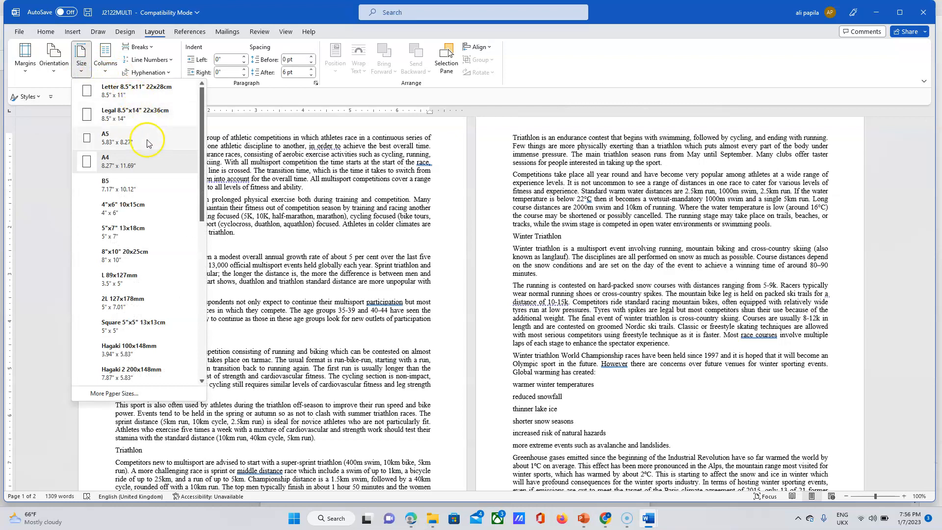
left_click(118, 158)
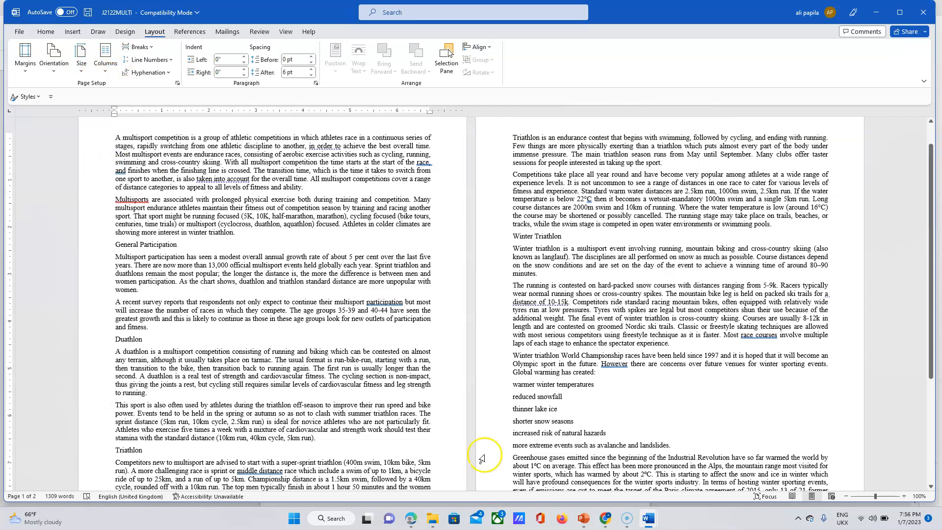
left_click(412, 519)
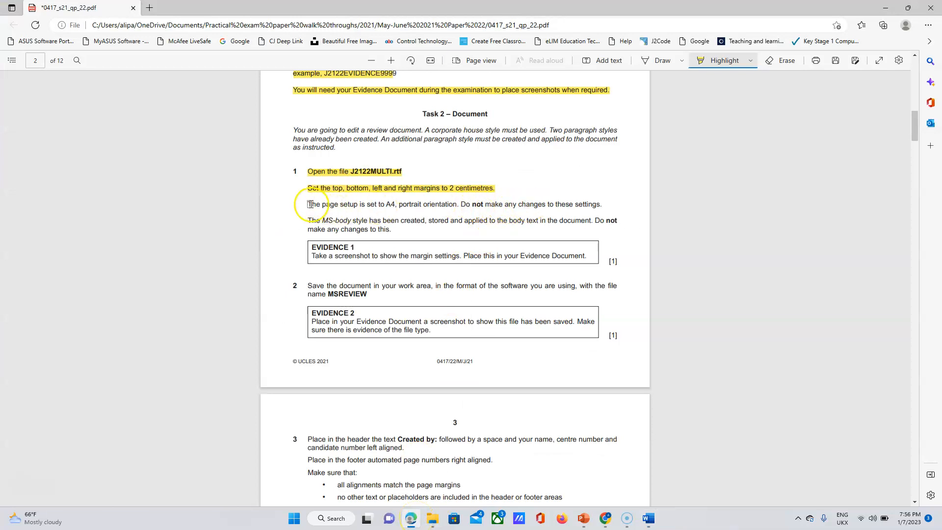
Highlight the A4 portrait page-setup instruction yellow and check J2122MULTI's Home styles.
left_click_drag(307, 204, 609, 205)
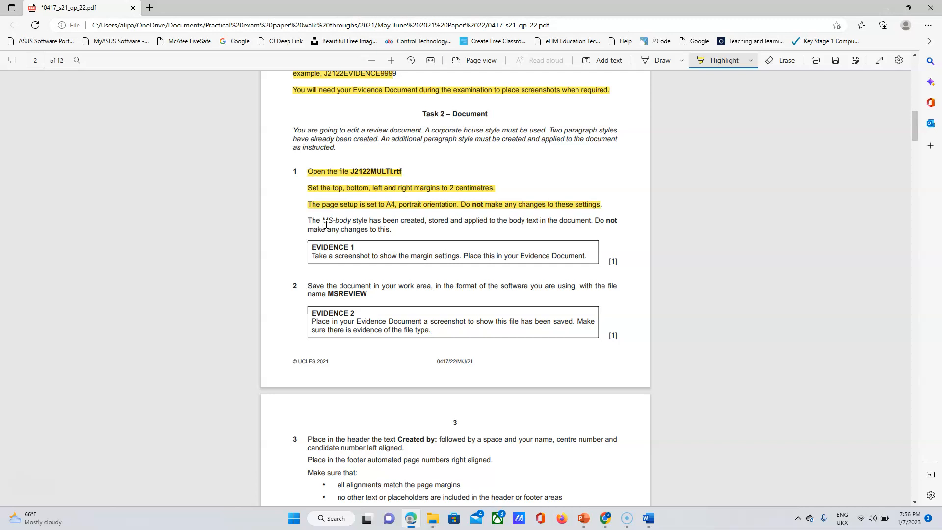
mouse_move(648, 525)
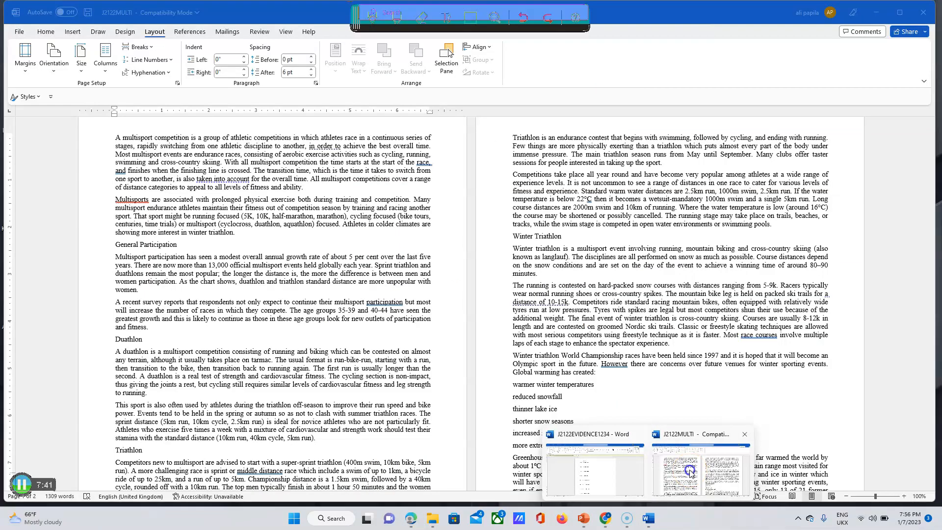
left_click(701, 471)
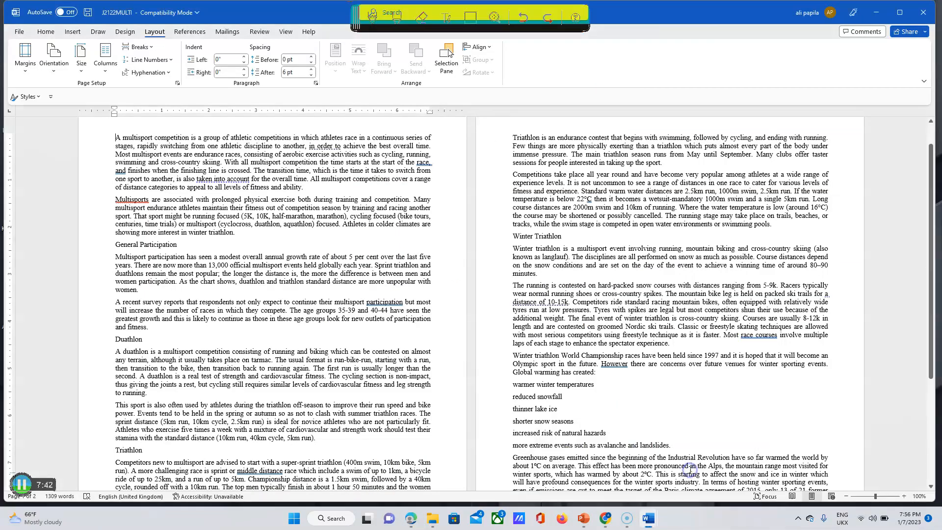
left_click(45, 33)
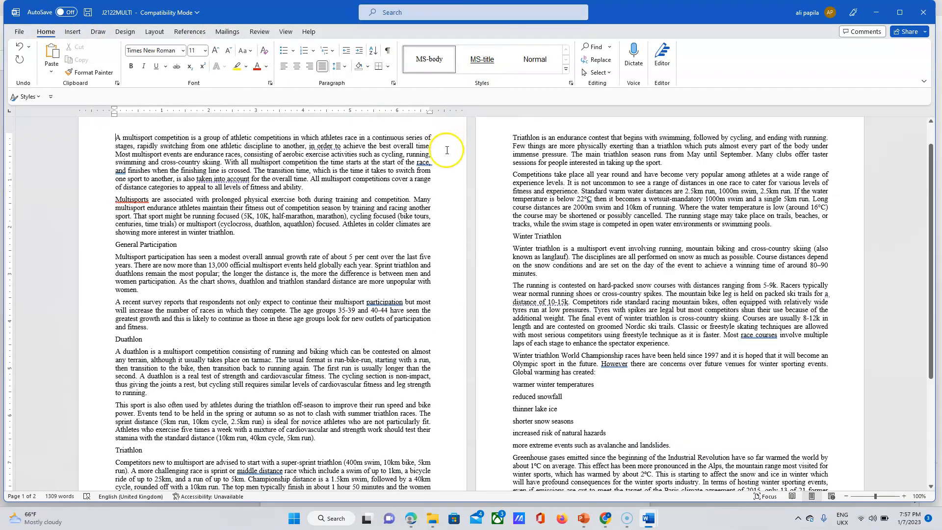
left_click(412, 519)
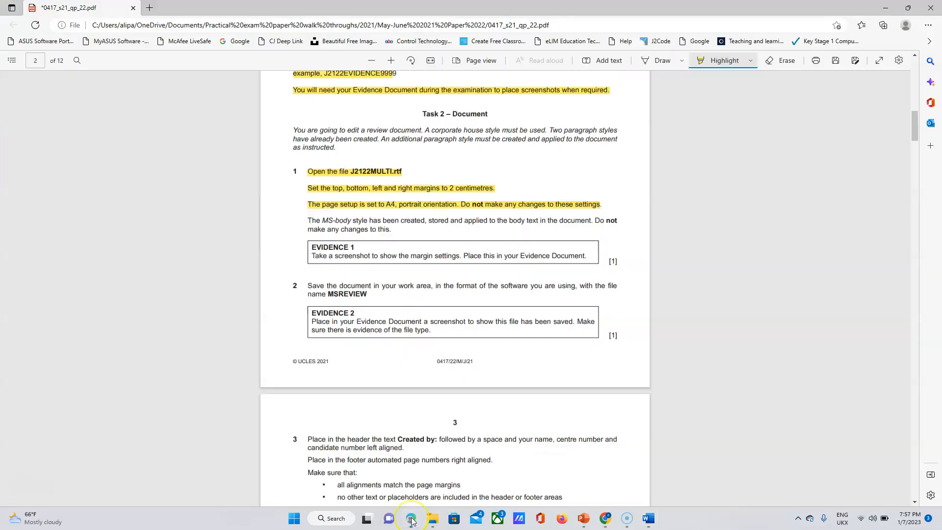
left_click(412, 520)
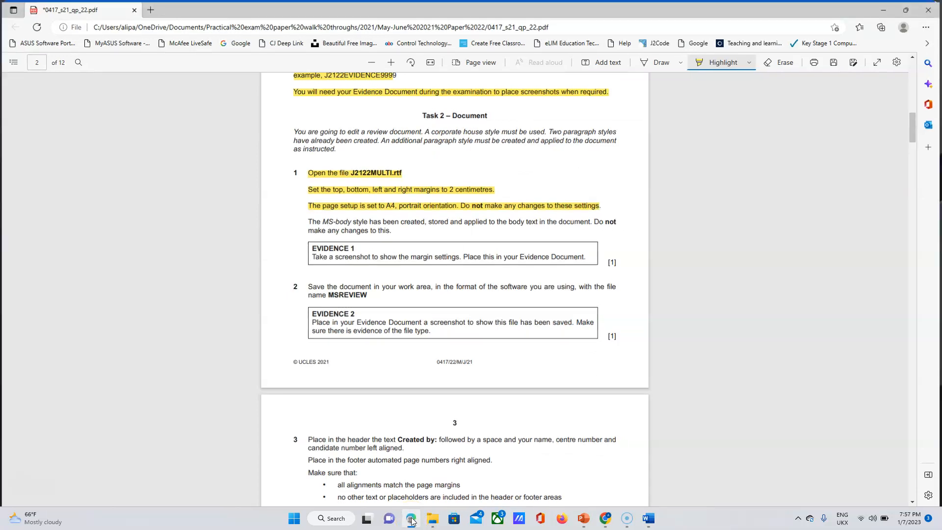
mouse_move(646, 522)
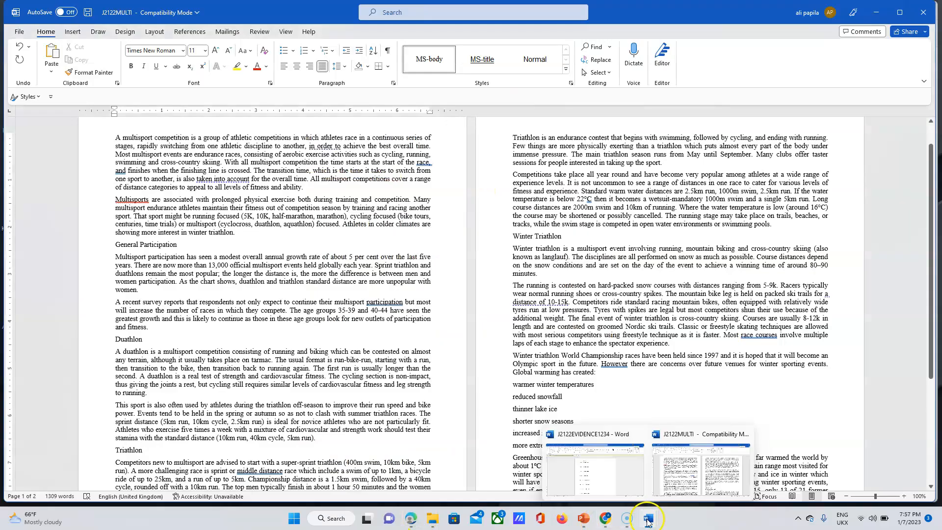
left_click(679, 471)
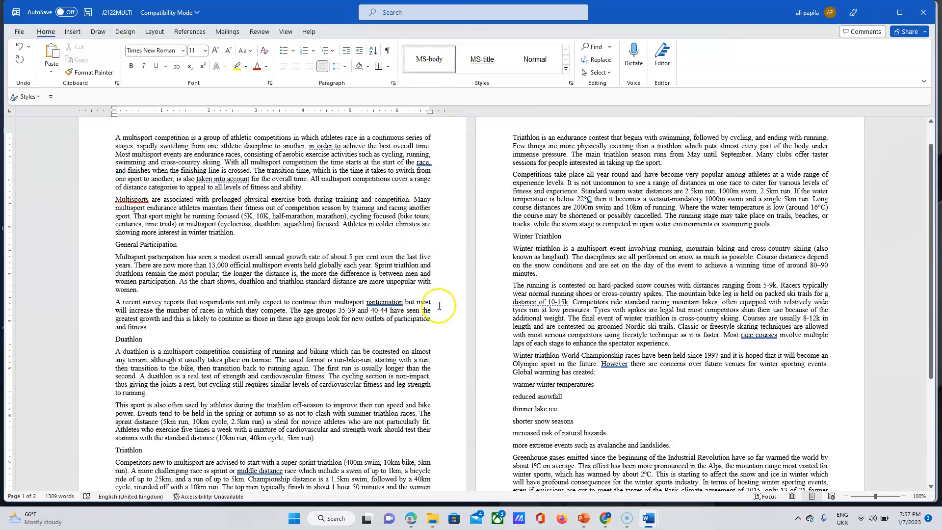
Highlight the MS-body style instruction in the exam paper, then return to J2122MULTI.
left_click(410, 519)
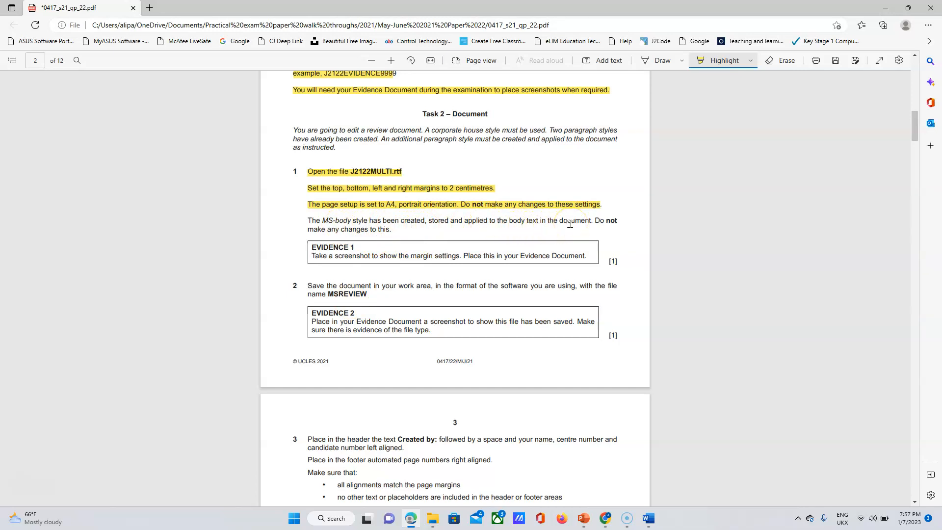
left_click_drag(306, 221, 392, 231)
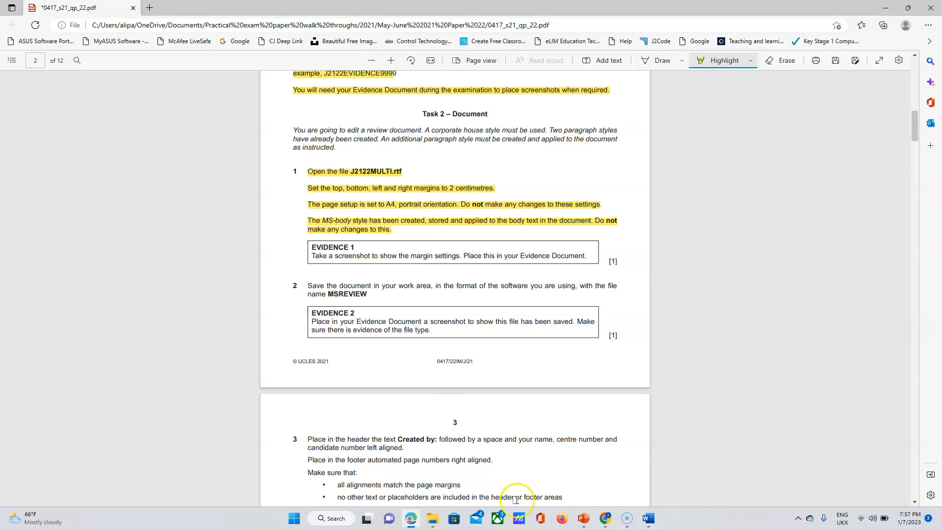
left_click(650, 518)
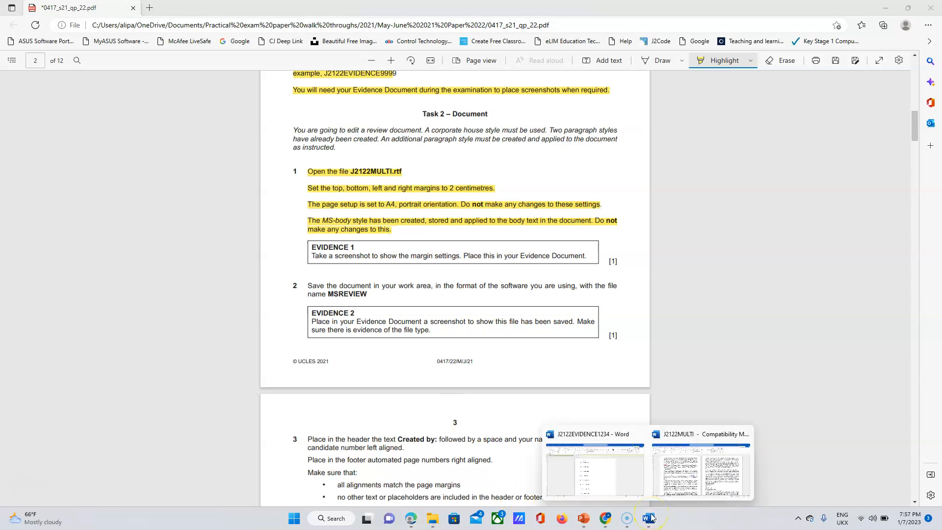
left_click(682, 472)
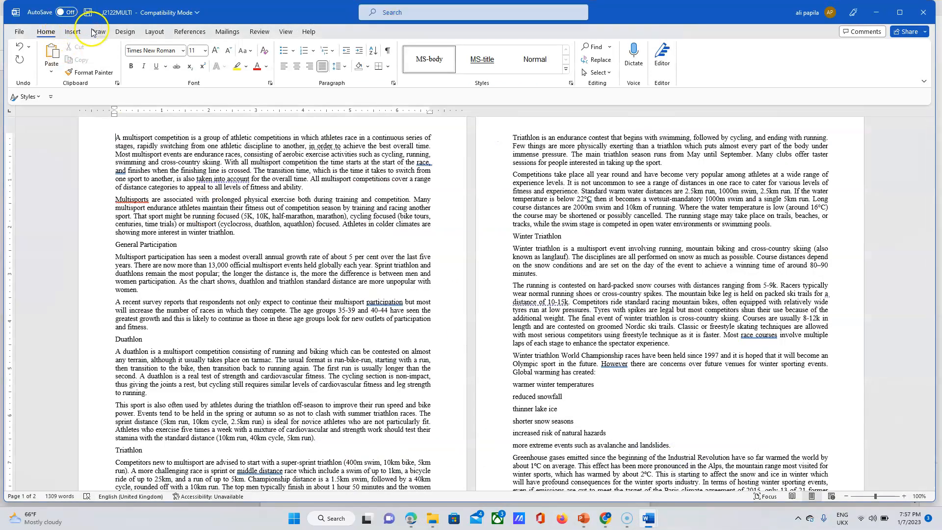
In Custom Margins, set the top, bottom, left and right margins to 2 cm.
left_click(155, 32)
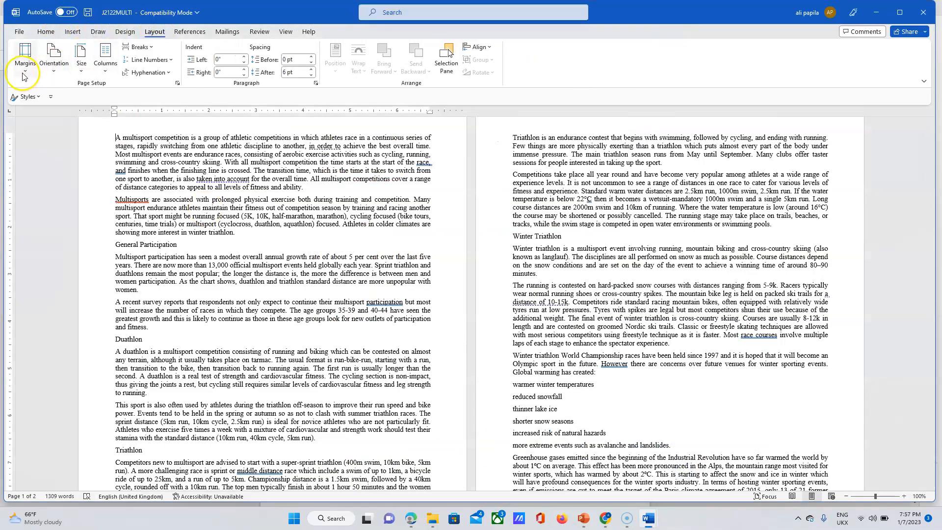
left_click(25, 58)
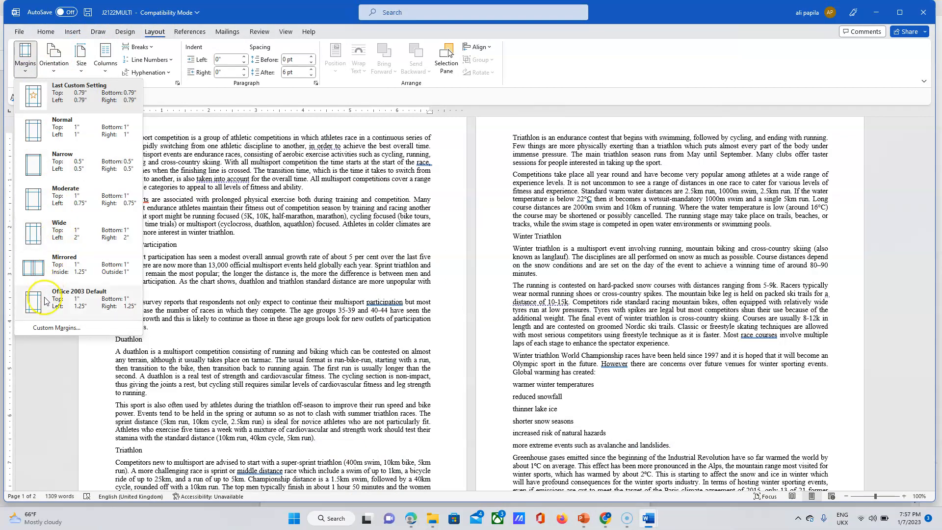
left_click(60, 329)
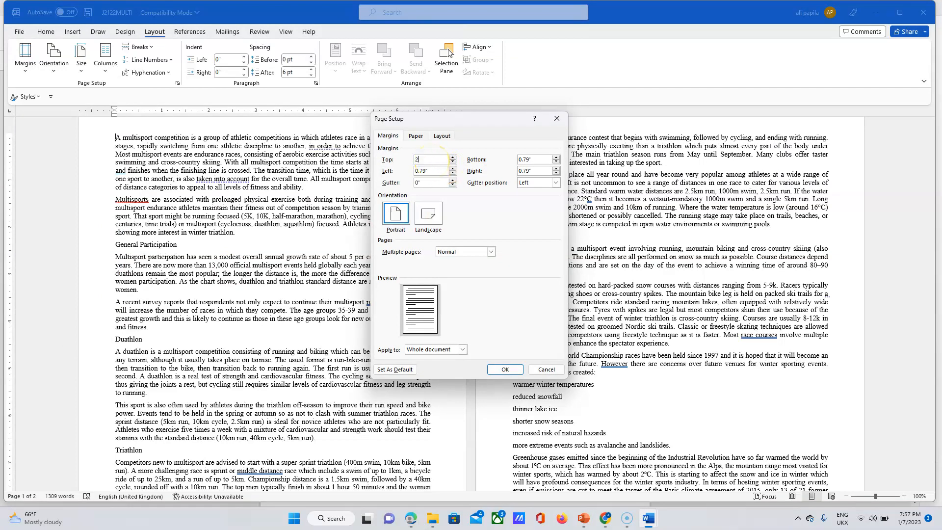
type("2cm")
double_click(529, 158)
double_click(439, 171)
left_click(515, 172)
double_click(523, 171)
Check the Paper and Layout tabs of Page Setup, then return to Margins.
left_click(417, 136)
left_click(443, 137)
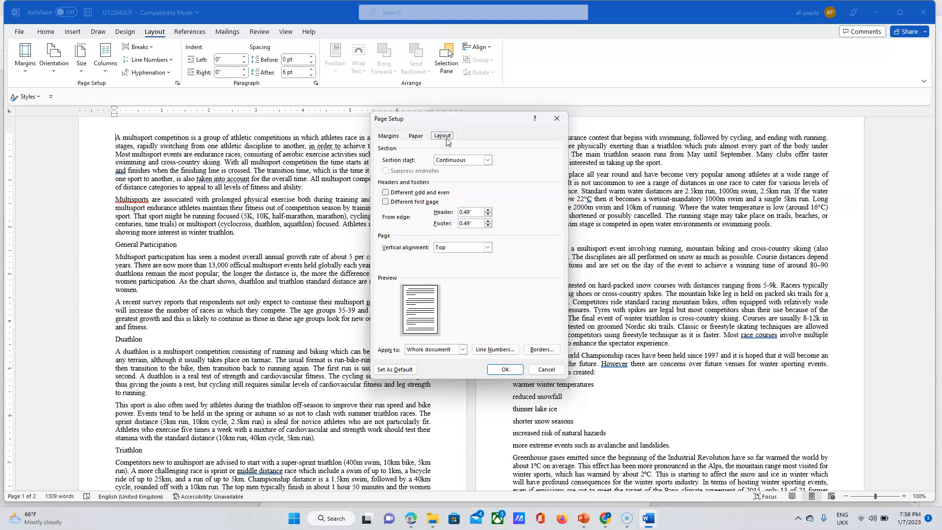
left_click(389, 136)
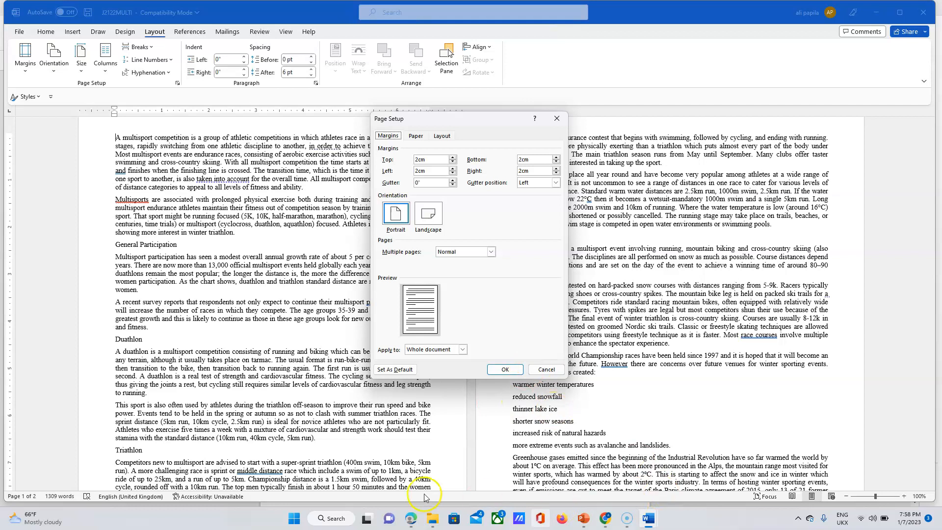
left_click(342, 521)
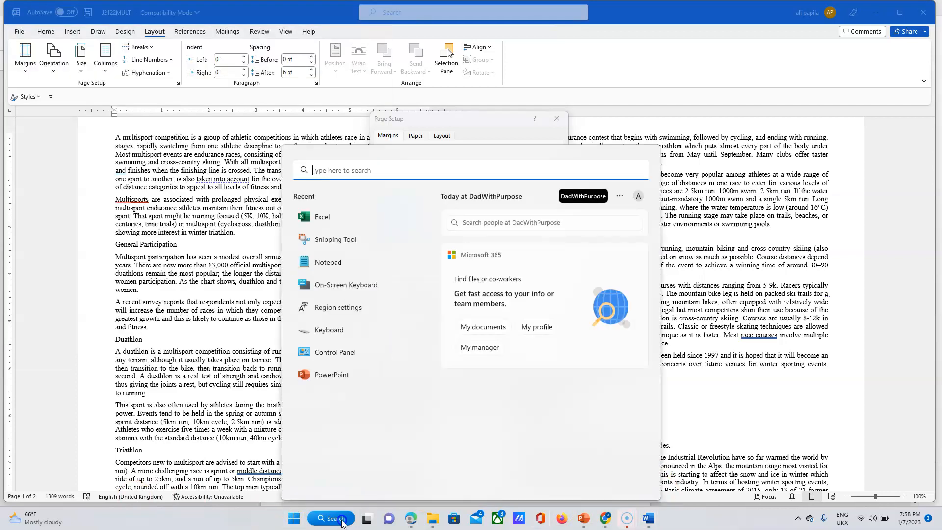
Capture a Snipping Tool screenshot of the Page Setup dialog showing the 2 cm margins.
left_click(339, 240)
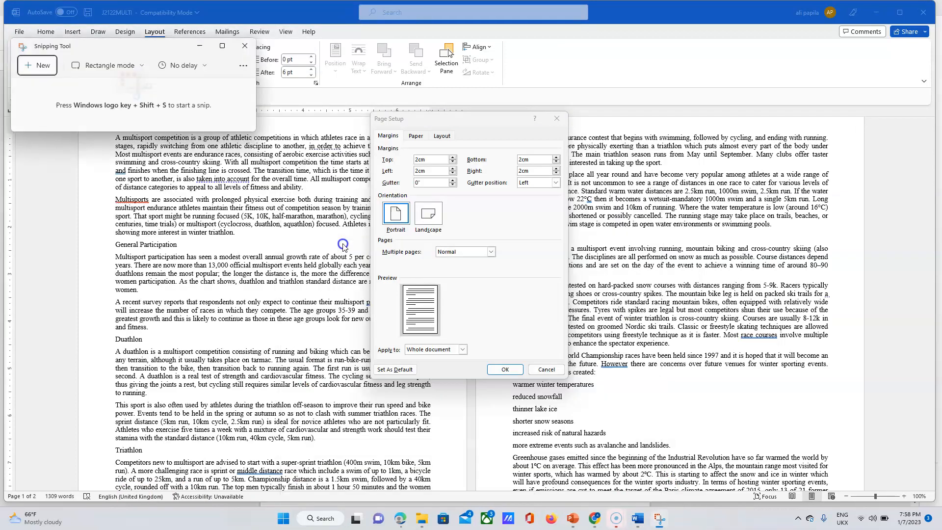
left_click(38, 66)
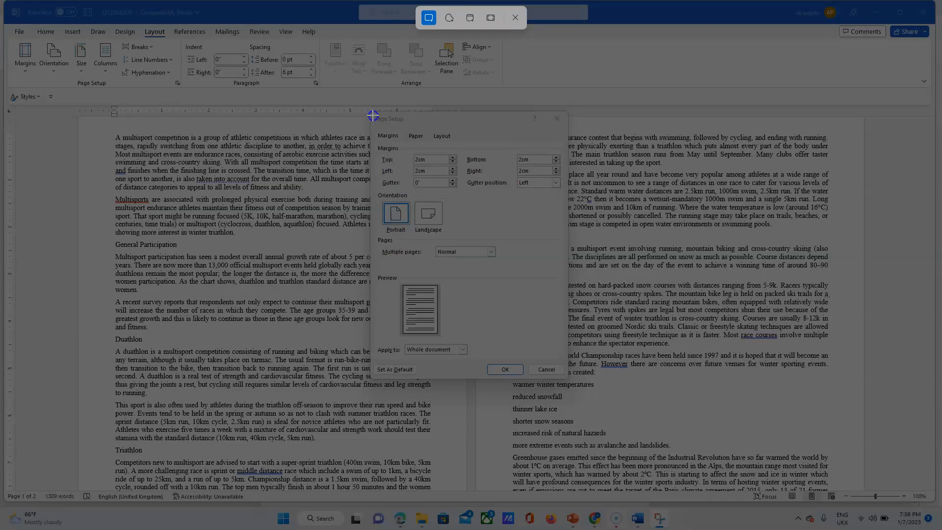
left_click_drag(373, 116, 568, 375)
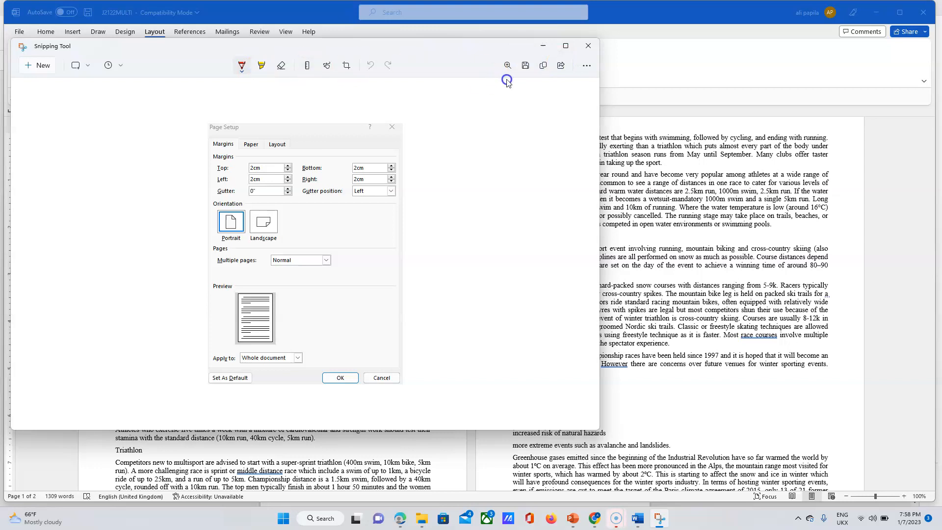
left_click(588, 46)
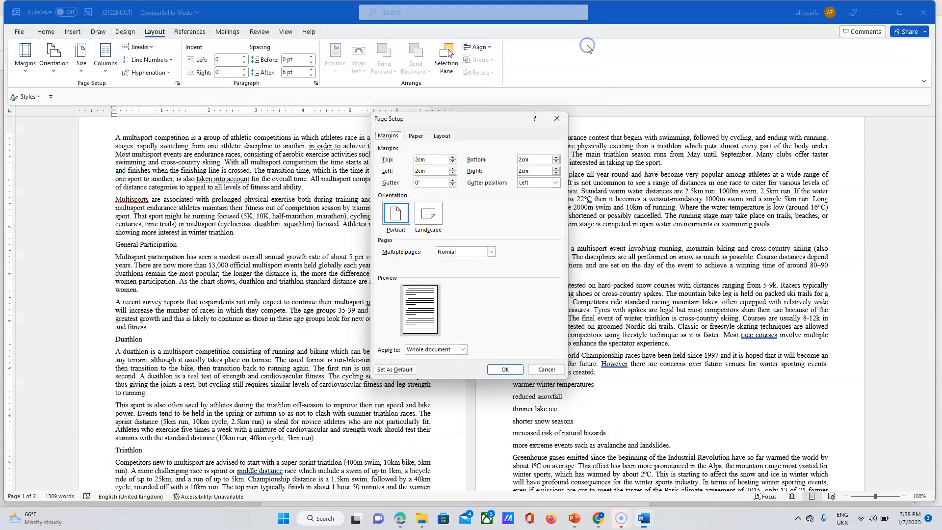
Reopen Custom Margins to confirm the 2 cm values, then cancel the dialog unchanged.
left_click(556, 120)
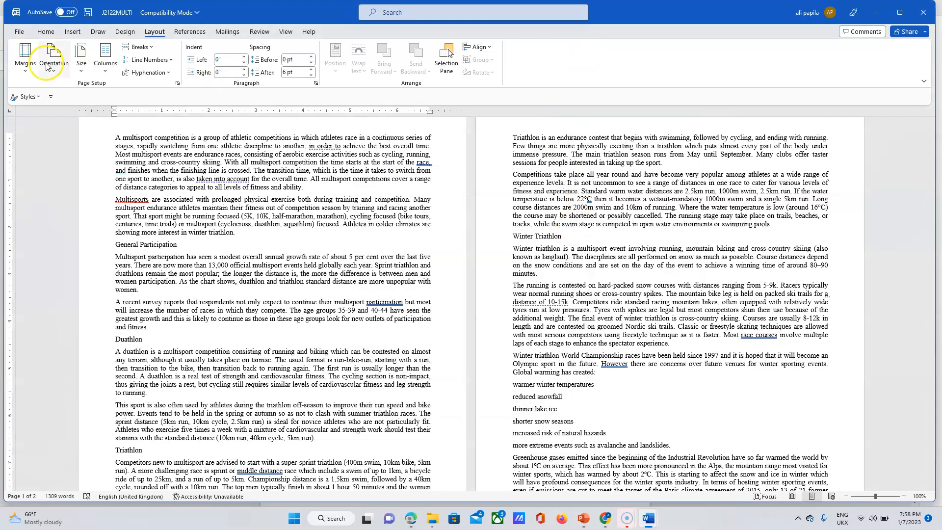
left_click(25, 57)
left_click(55, 328)
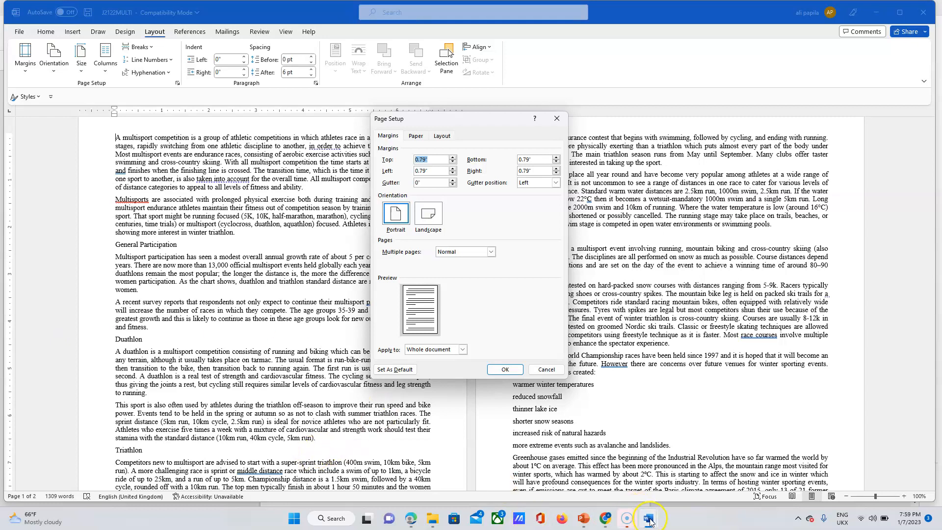
mouse_move(650, 522)
left_click(638, 464)
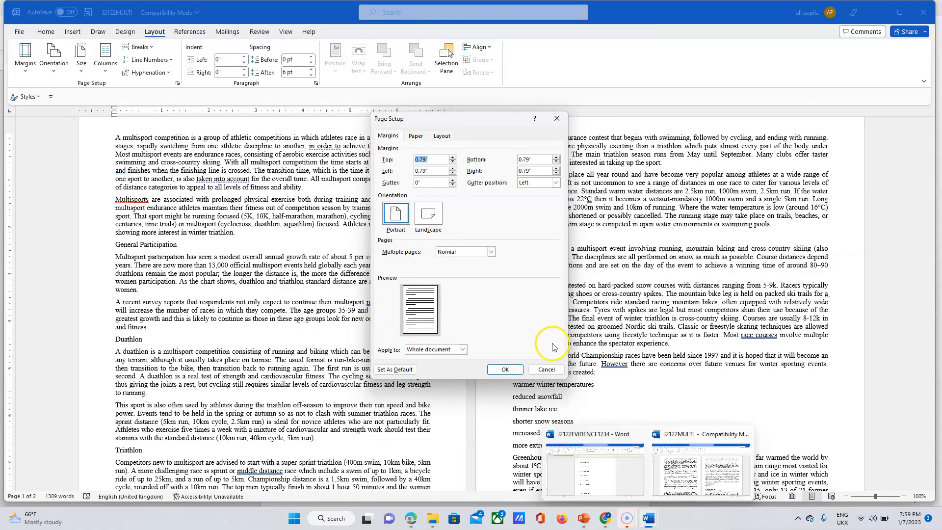
left_click(547, 369)
Paste the Page Setup screenshot into J2122EVIDENCE1234 below the Step 1 - EVIDENCE 1 heading.
mouse_move(651, 523)
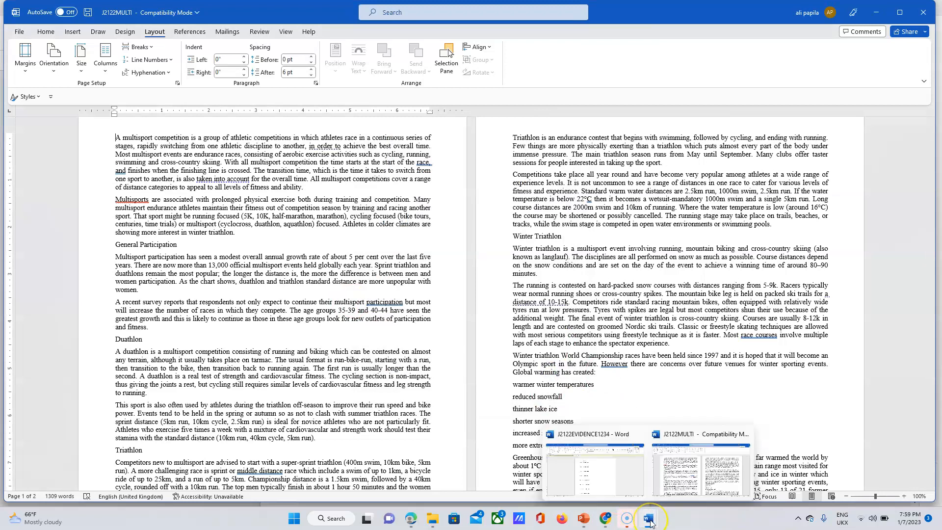
left_click(613, 469)
left_click(355, 195)
key("ctrl+v")
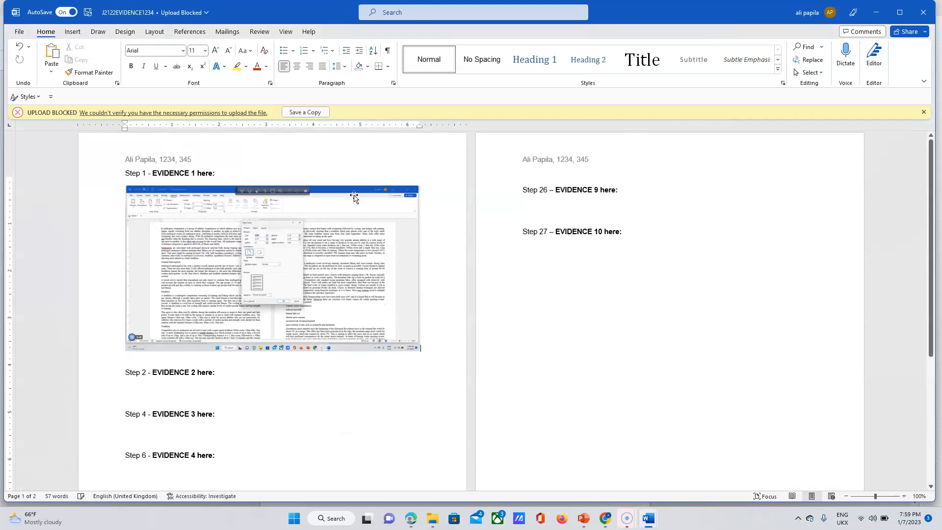
left_click(248, 288)
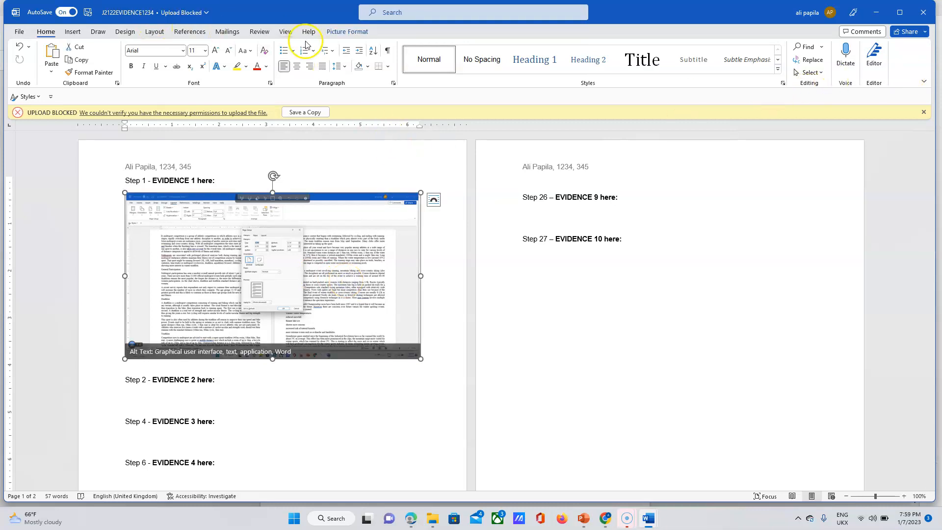
Crop the pasted screenshot down to just the Page Setup dialog.
left_click(329, 31)
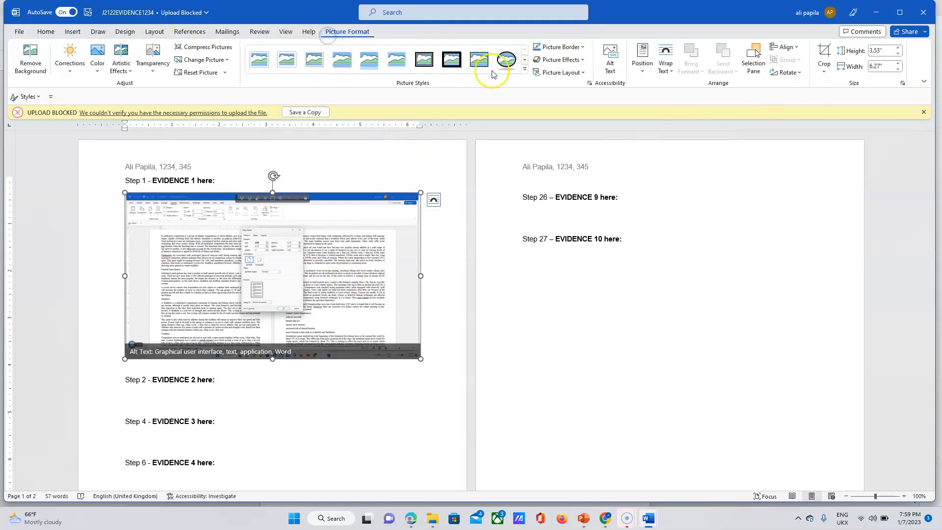
left_click(826, 50)
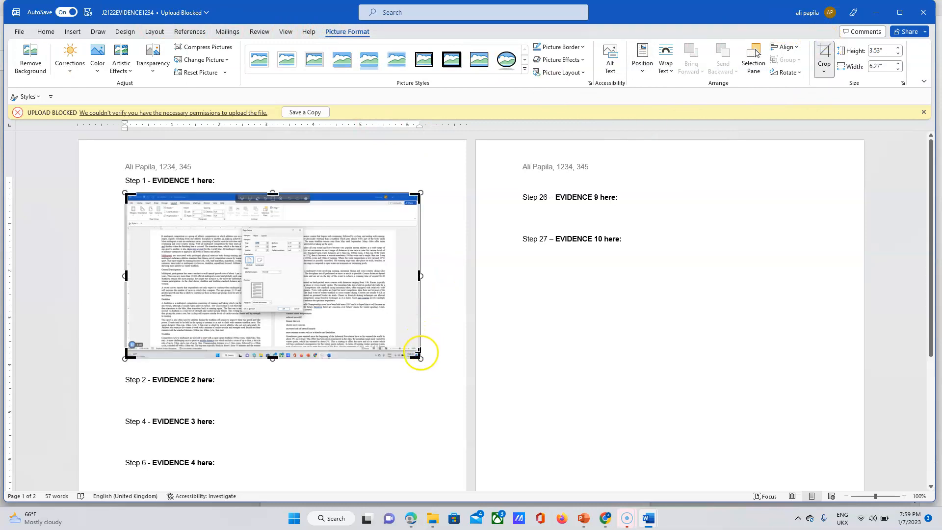
left_click_drag(418, 357, 304, 313)
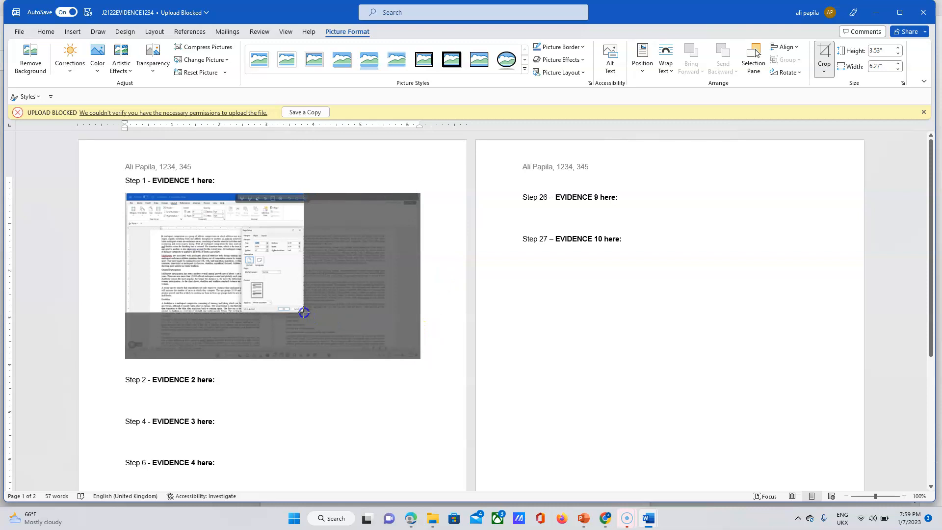
left_click_drag(304, 313, 304, 313)
left_click_drag(128, 195, 243, 227)
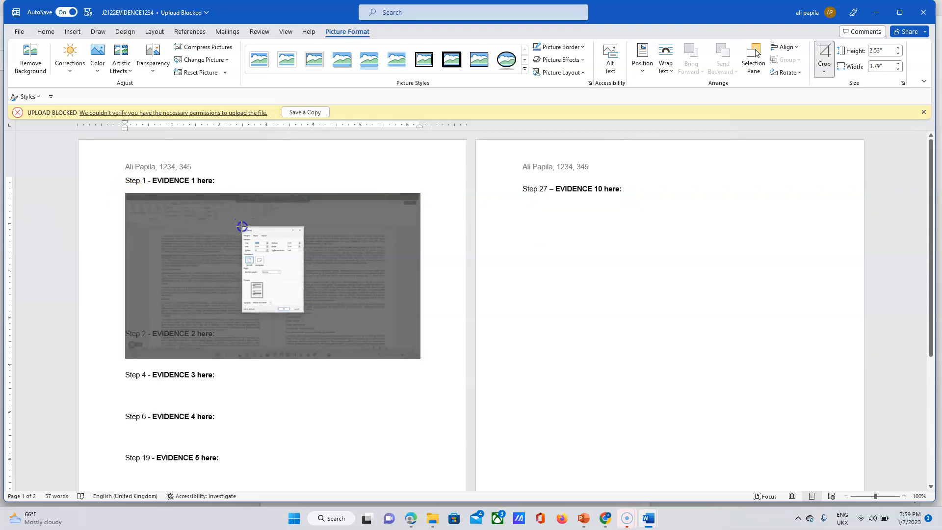
left_click_drag(242, 226, 243, 227)
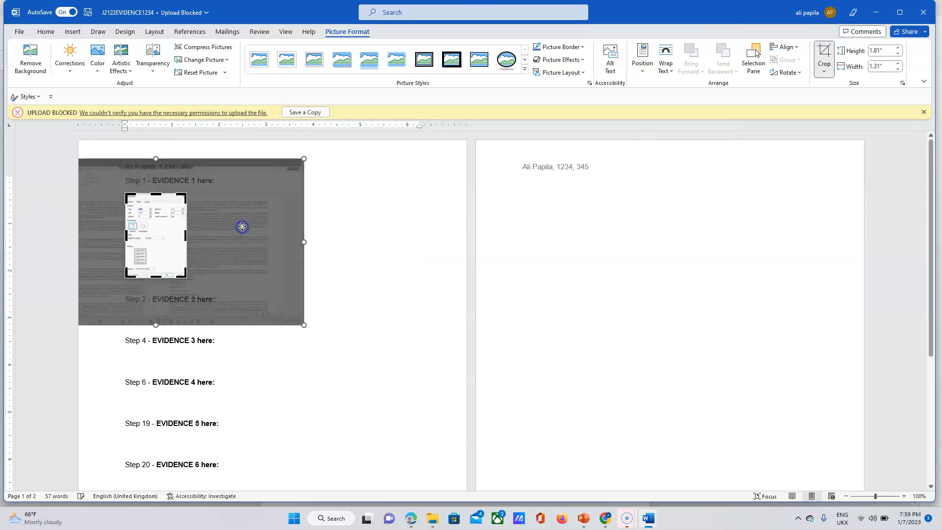
left_click(362, 250)
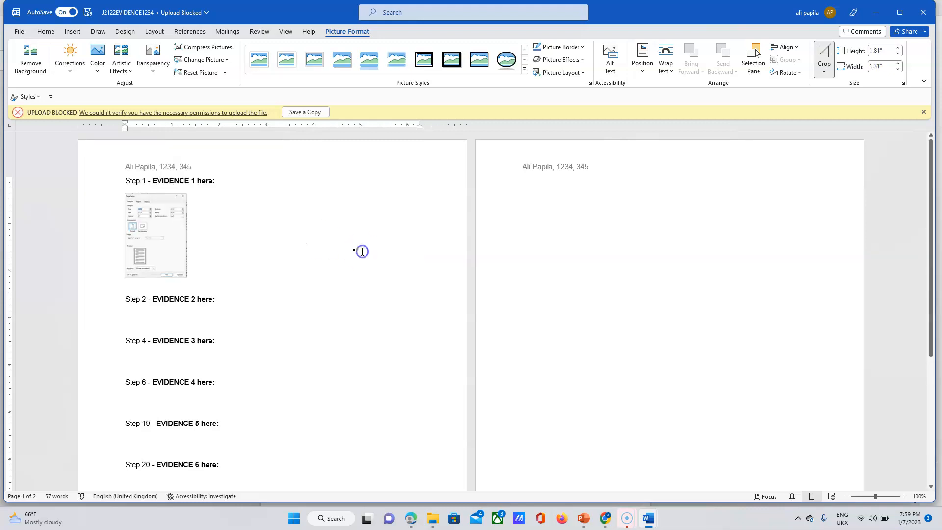
Enlarge the cropped Page Setup screenshot beneath the Step 1 heading.
left_click(181, 242)
left_click_drag(187, 278, 284, 337)
left_click(330, 337)
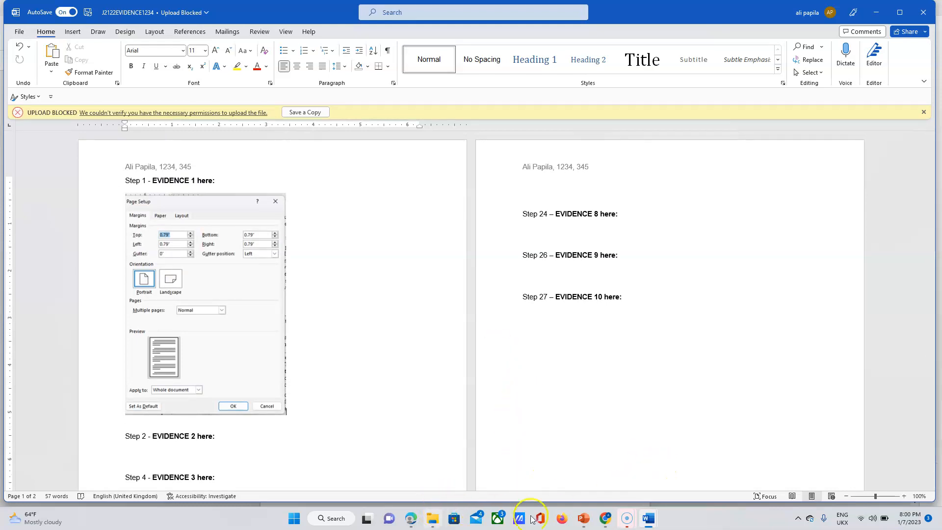
mouse_move(628, 521)
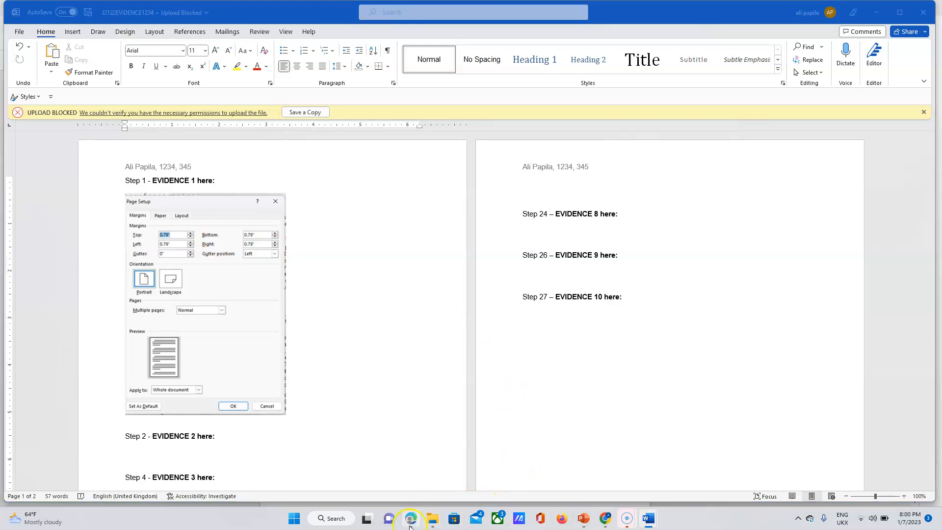
left_click(411, 524)
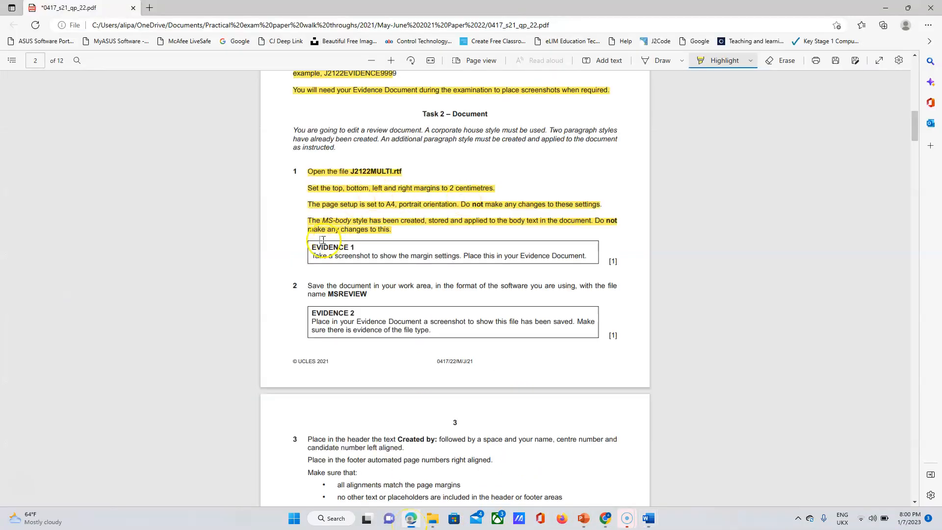
Highlight the EVIDENCE 1 instruction in the exam PDF and select the file name MSREVIEW.
left_click_drag(311, 245, 596, 256)
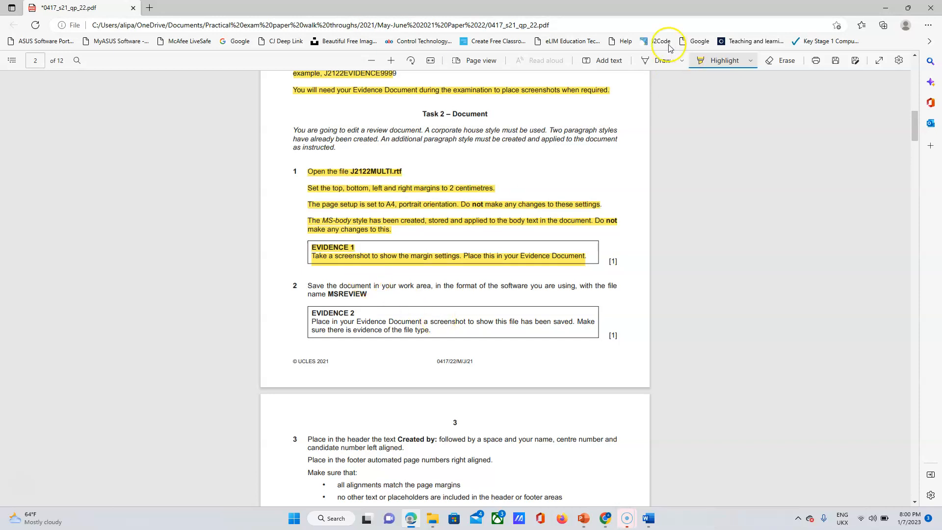
left_click(609, 58)
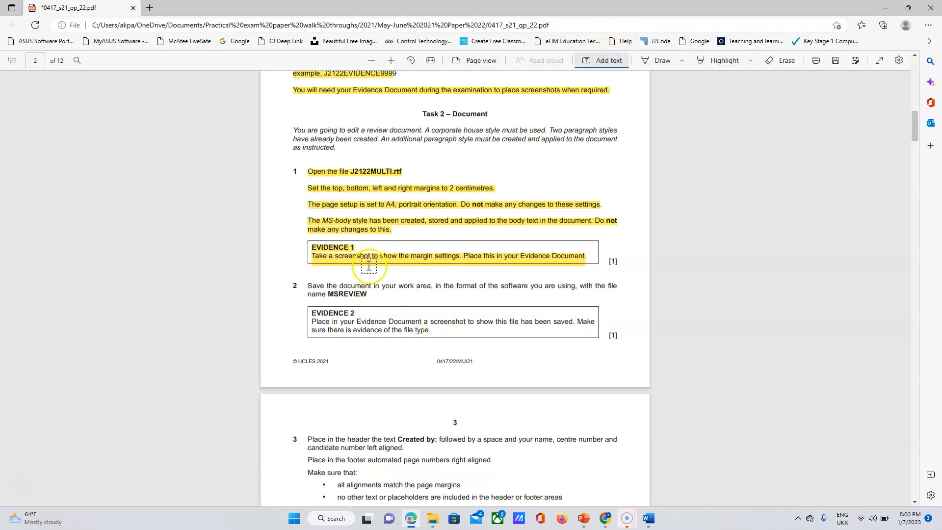
left_click(604, 62)
left_click_drag(372, 294, 328, 294)
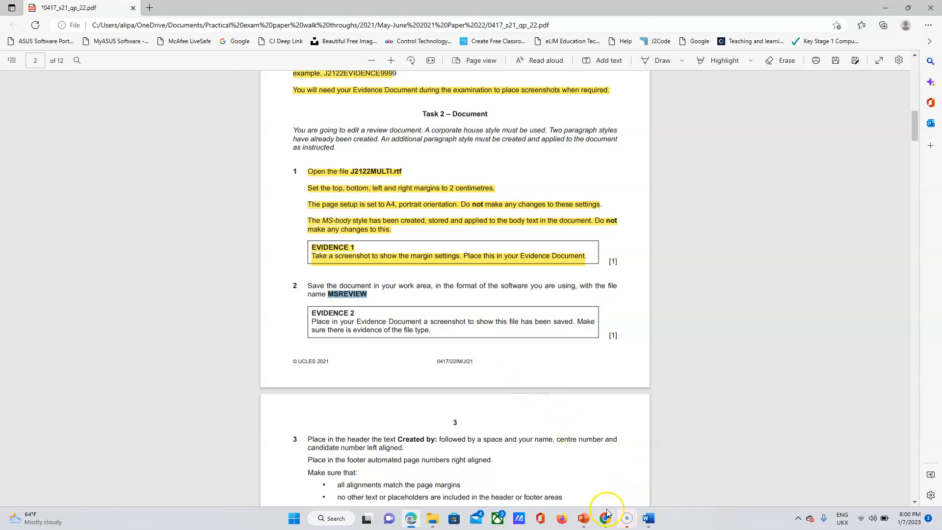
left_click(654, 523)
Save J2122MULTI as a Word Document in the Work Area folder, accepting the newer format.
left_click(701, 468)
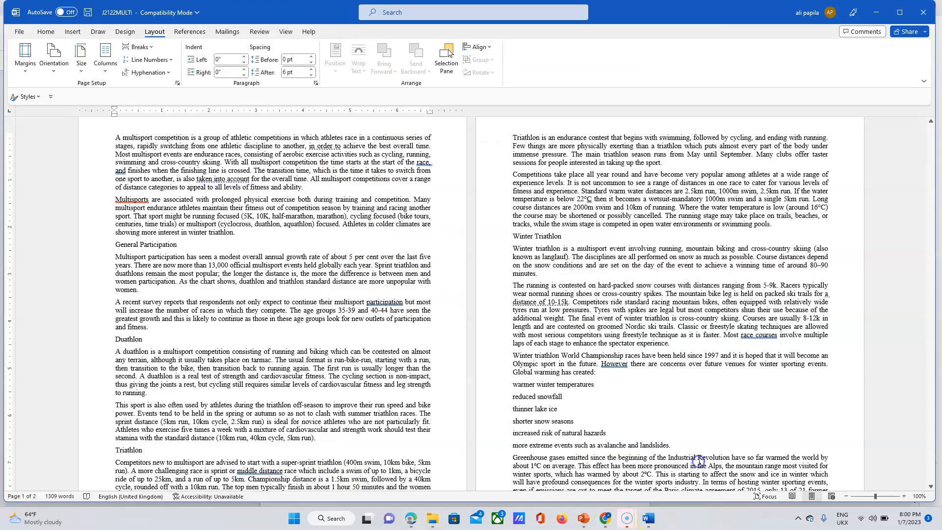
left_click(20, 32)
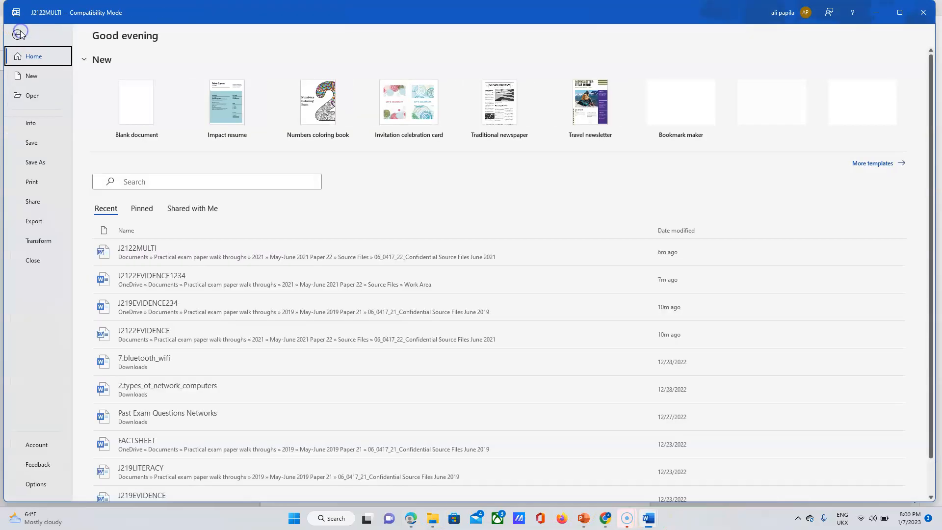
left_click(39, 168)
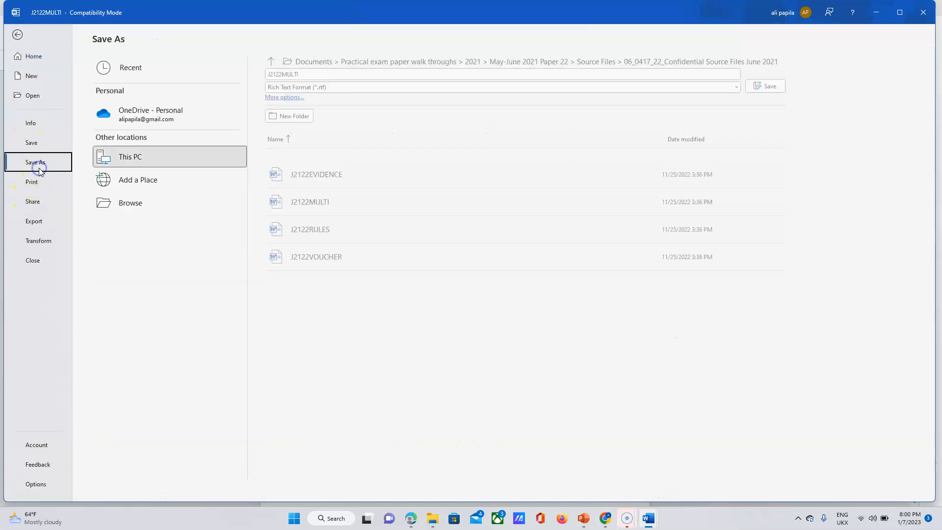
left_click(141, 210)
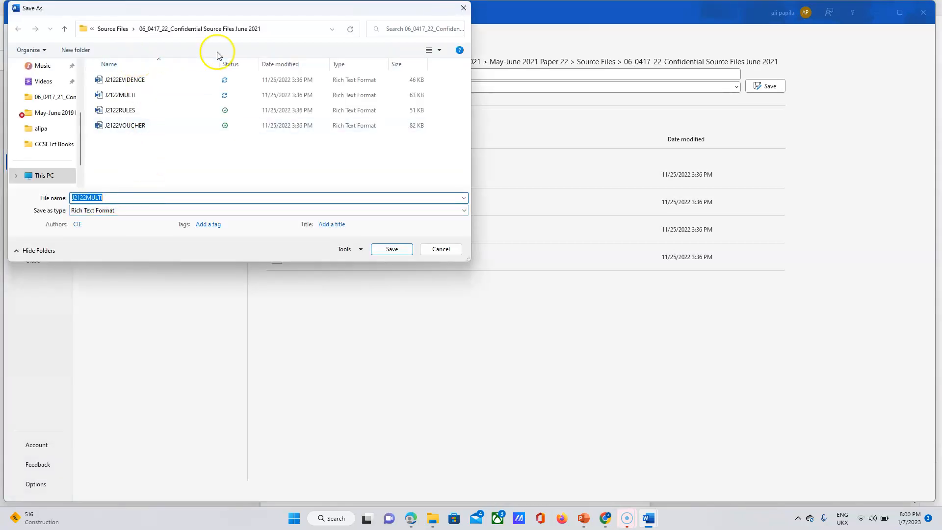
left_click(120, 31)
double_click(125, 95)
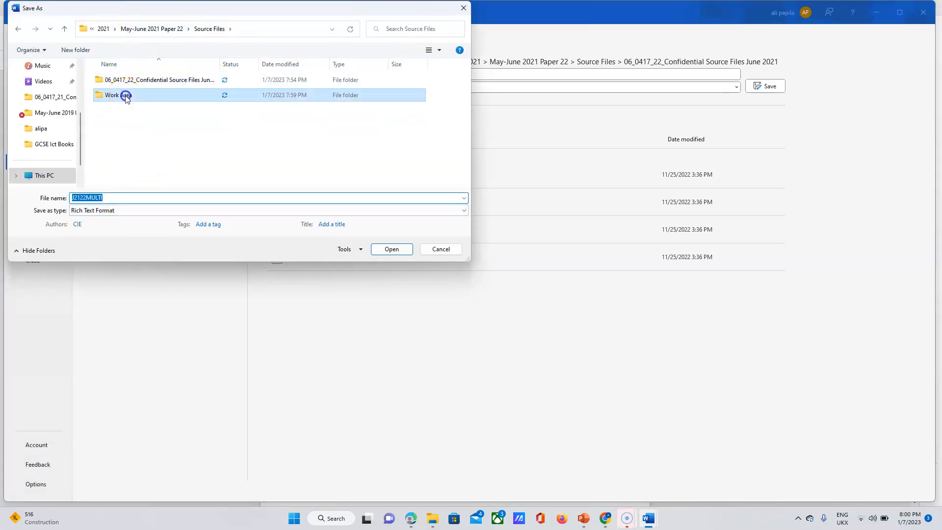
left_click(124, 212)
left_click(120, 220)
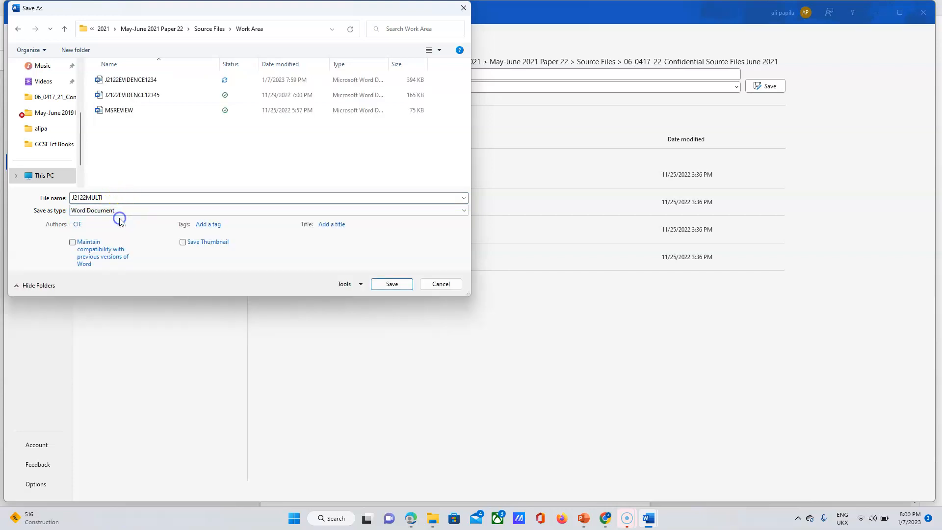
left_click(405, 284)
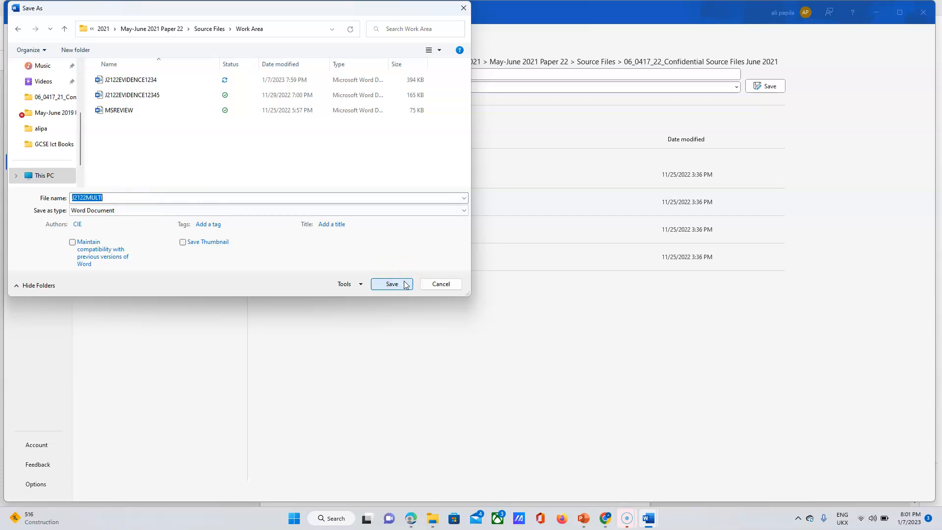
left_click(506, 280)
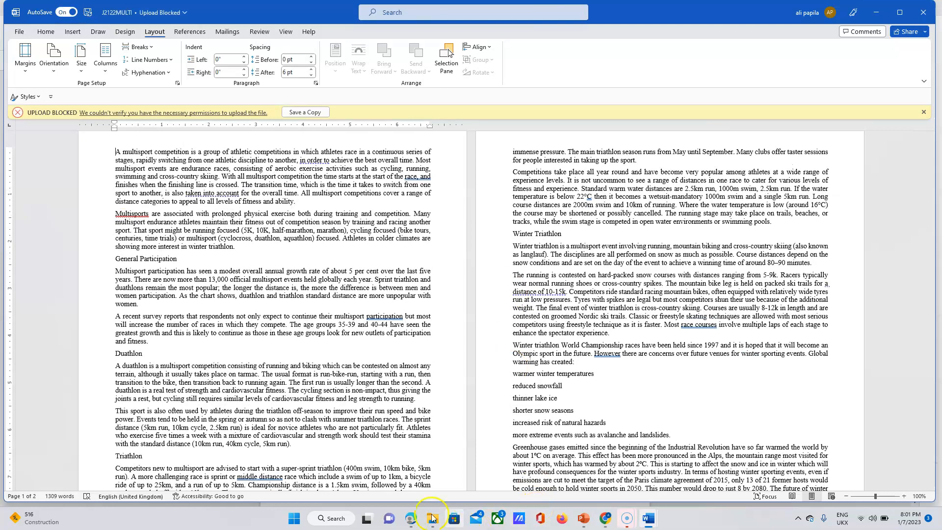
left_click(411, 520)
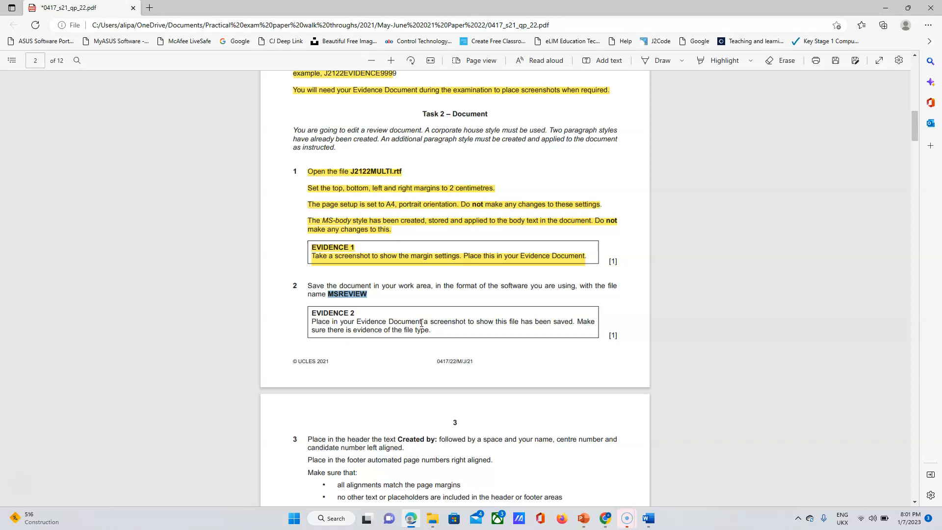
In File Explorer, browse from Source Files into Work Area and select MSREVIEW beside the new J2122MULTI.
left_click(433, 519)
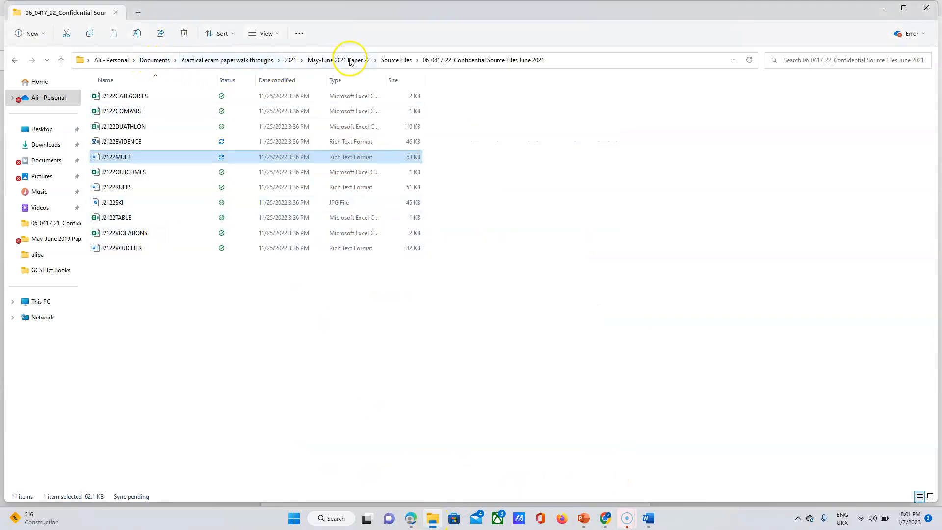
left_click(404, 60)
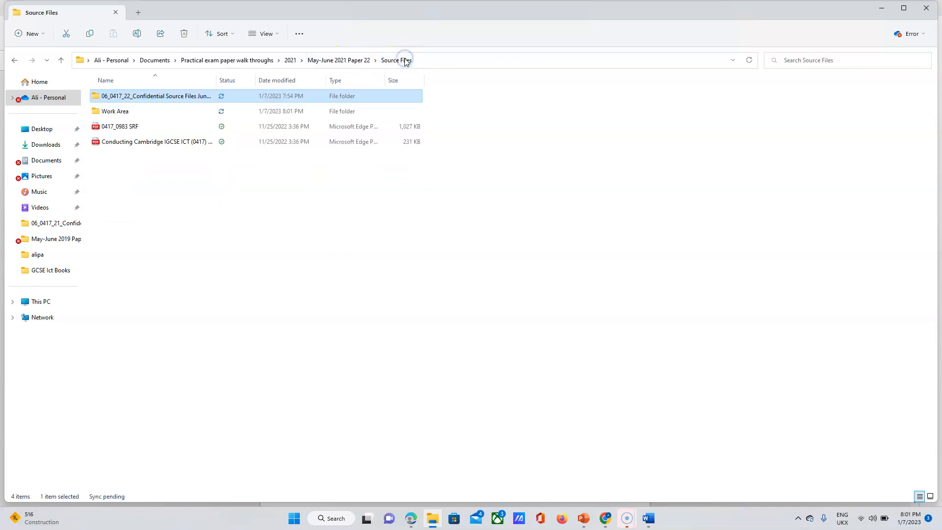
double_click(115, 111)
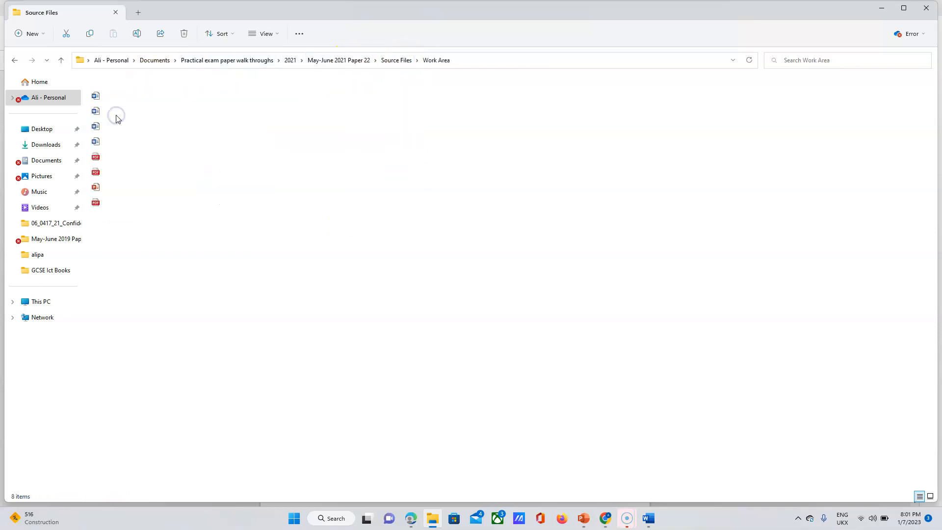
left_click(137, 221)
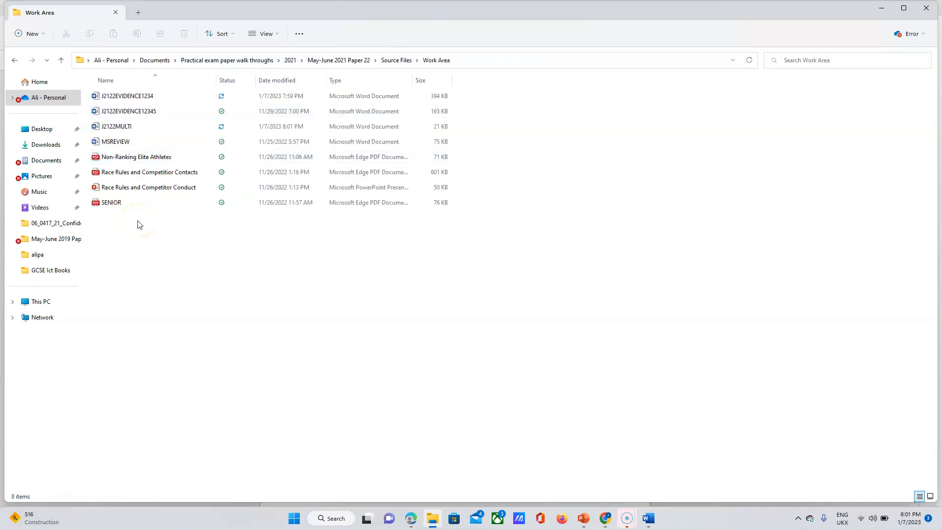
left_click(129, 145)
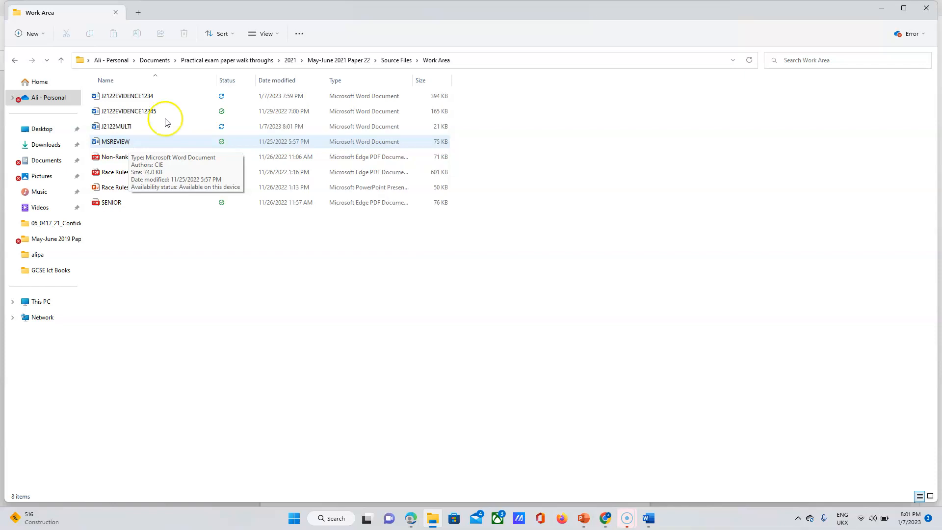
left_click(319, 66)
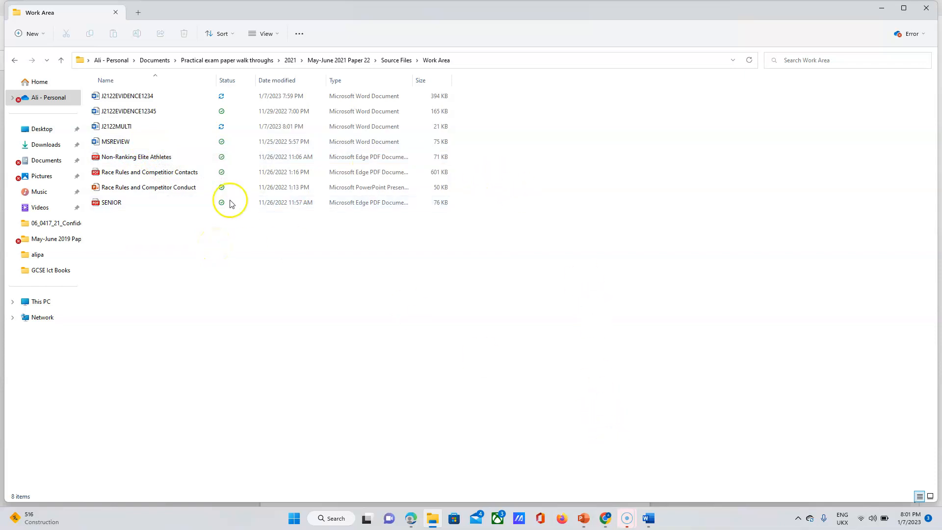
left_click(156, 142)
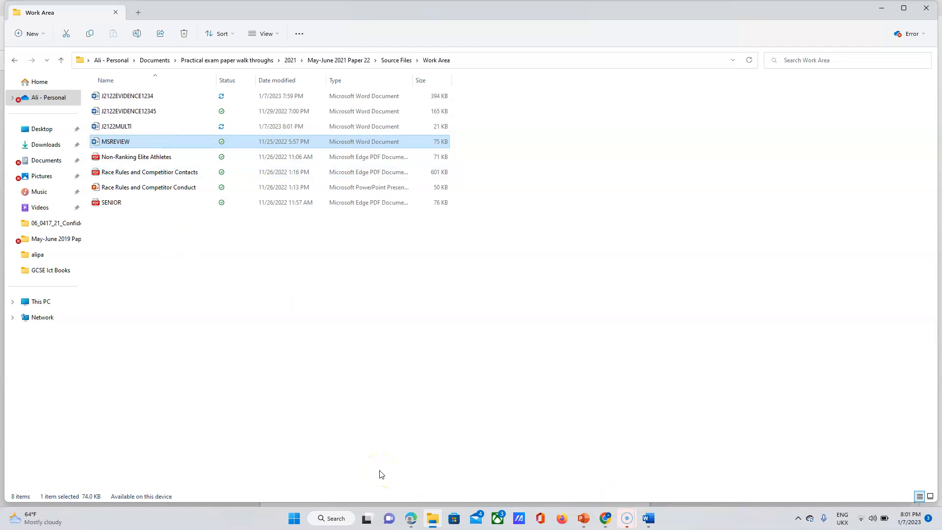
Launch Snipping Tool via search and move its window clear of the file list.
left_click(344, 520)
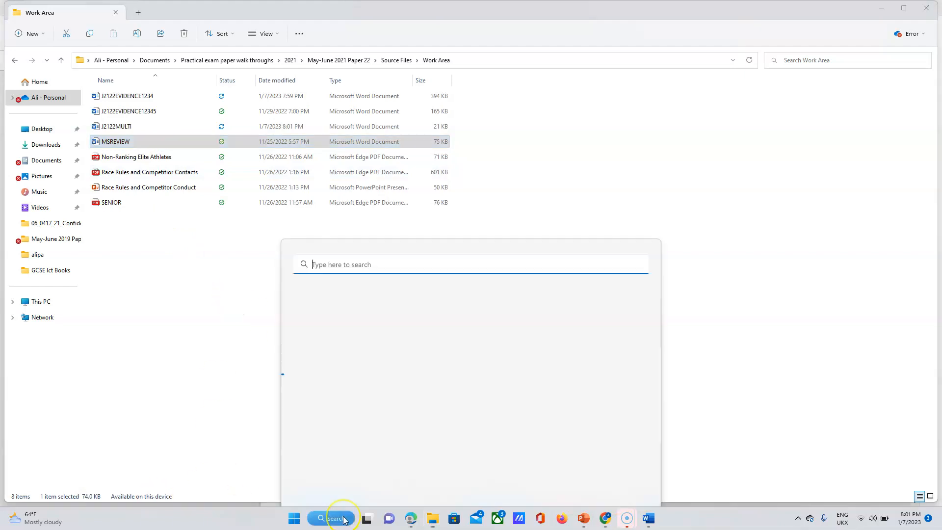
type("sni")
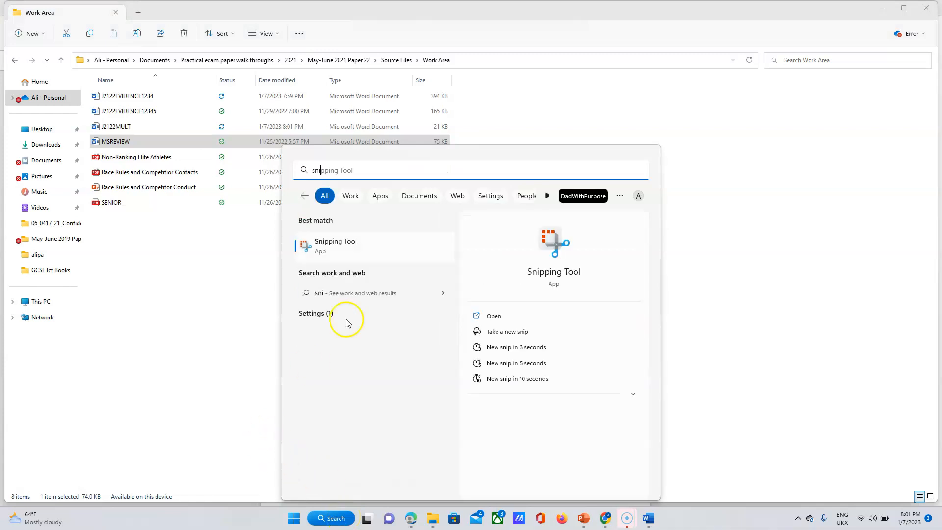
left_click(353, 257)
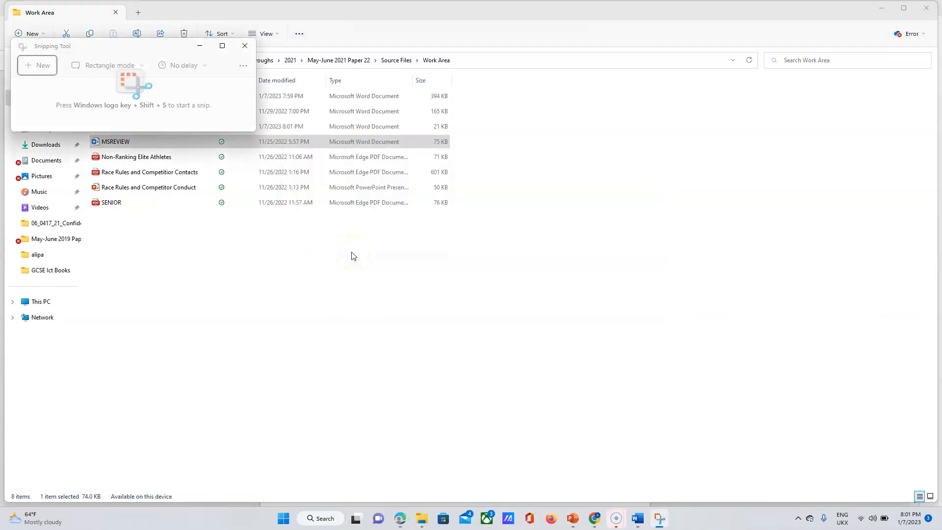
left_click(114, 49)
left_click_drag(115, 49, 254, 310)
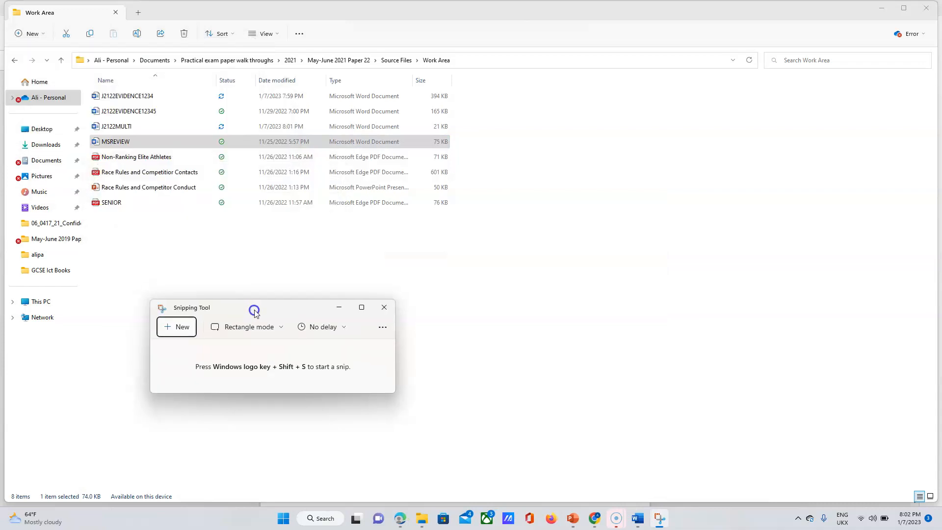
Snip the upper Work Area file list, copy it, and bring up J2122EVIDENCE1234 in Word.
left_click(178, 334)
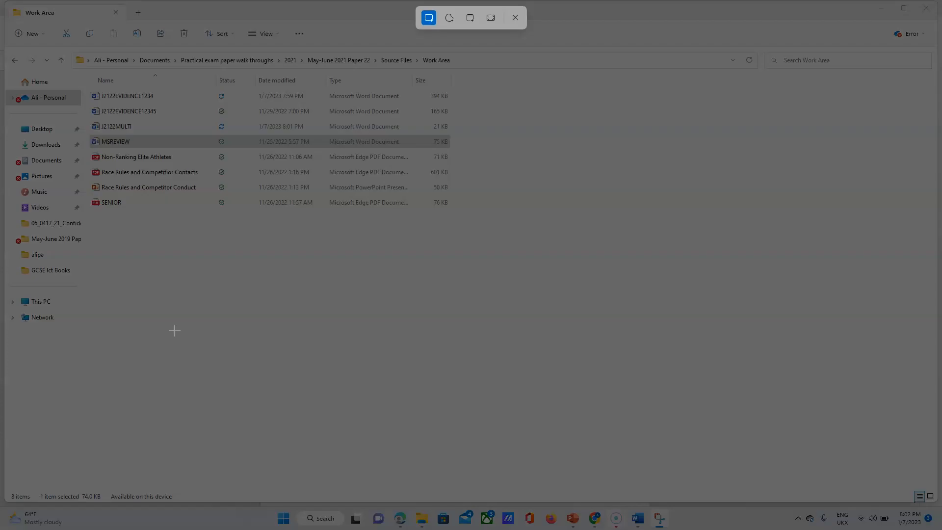
left_click_drag(86, 74, 458, 147)
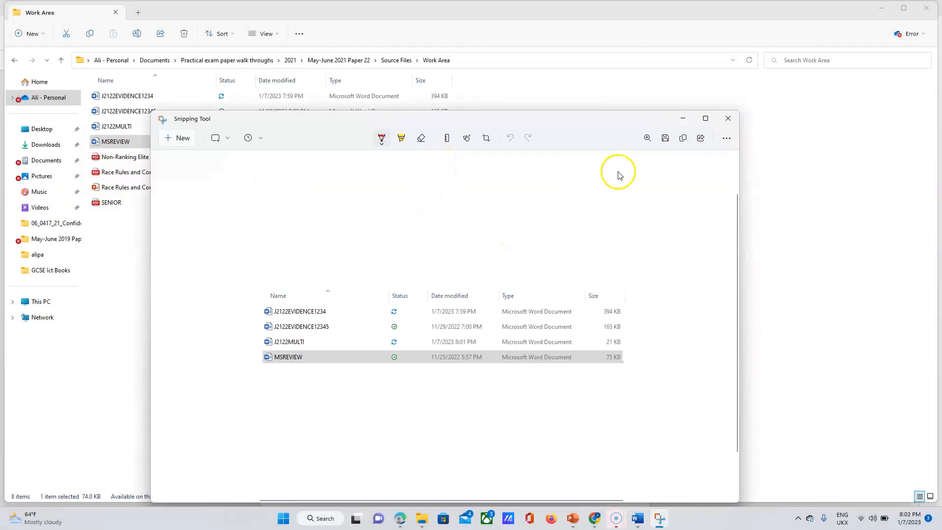
left_click(682, 138)
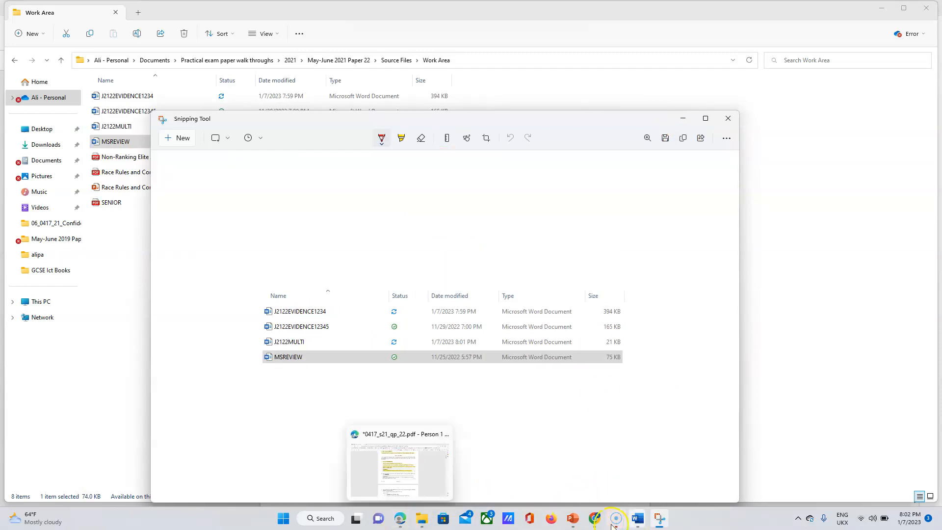
left_click(634, 520)
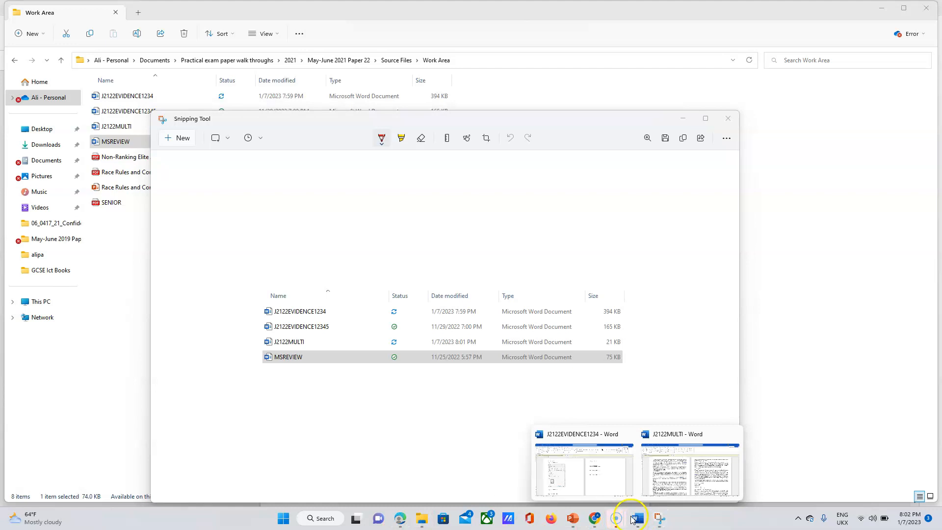
left_click(596, 481)
Paste the file-list snip below 'Step 2 - EVIDENCE 2 here:' and return to the exam paper in Edge.
left_click(174, 452)
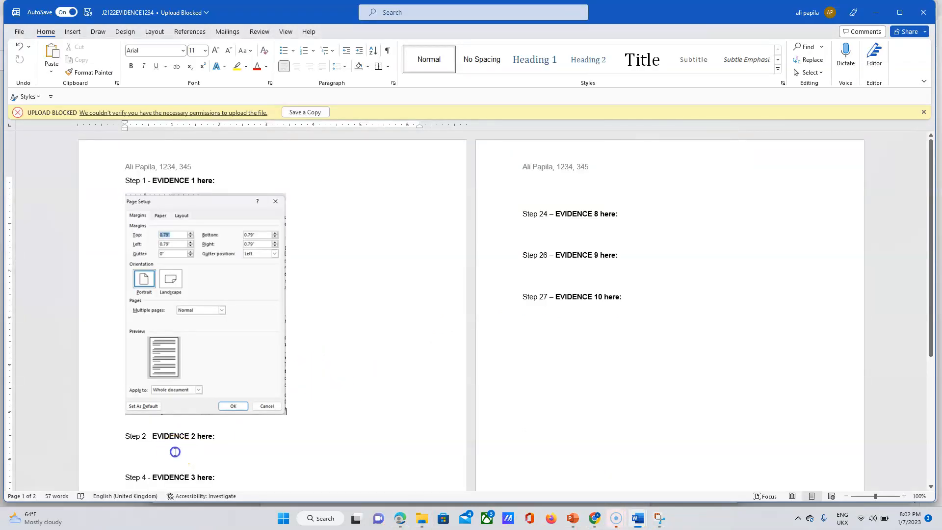
key("ctrl+v")
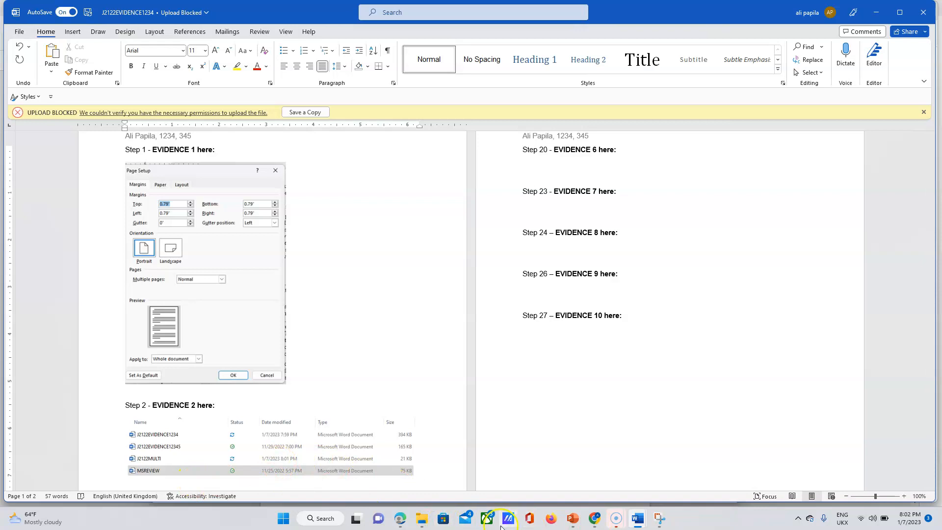
left_click(401, 523)
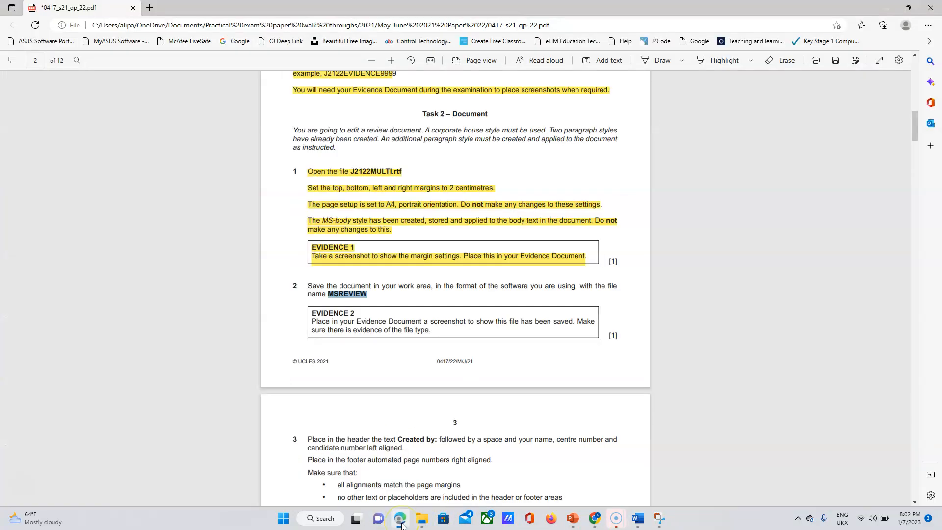
Highlight Task 2 item 2's MSREVIEW save instruction and its EVIDENCE 2 box in yellow.
left_click(725, 61)
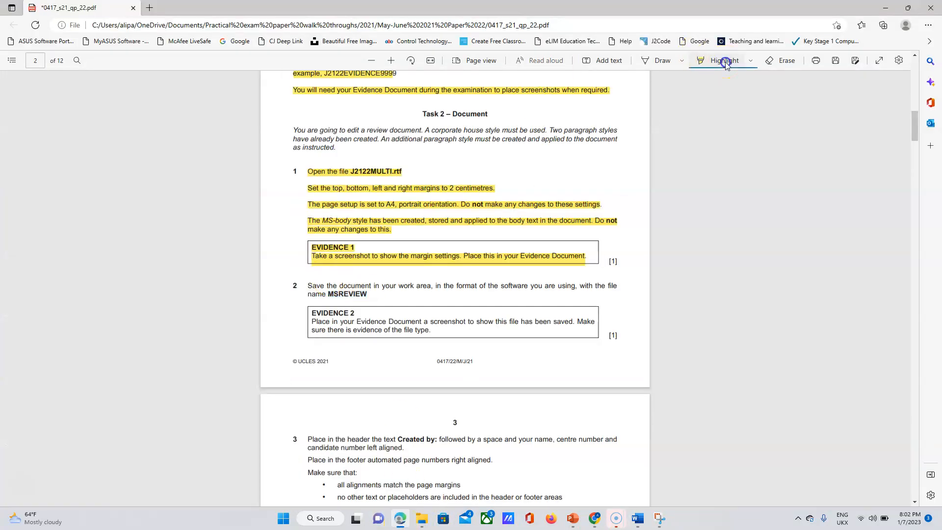
left_click(751, 64)
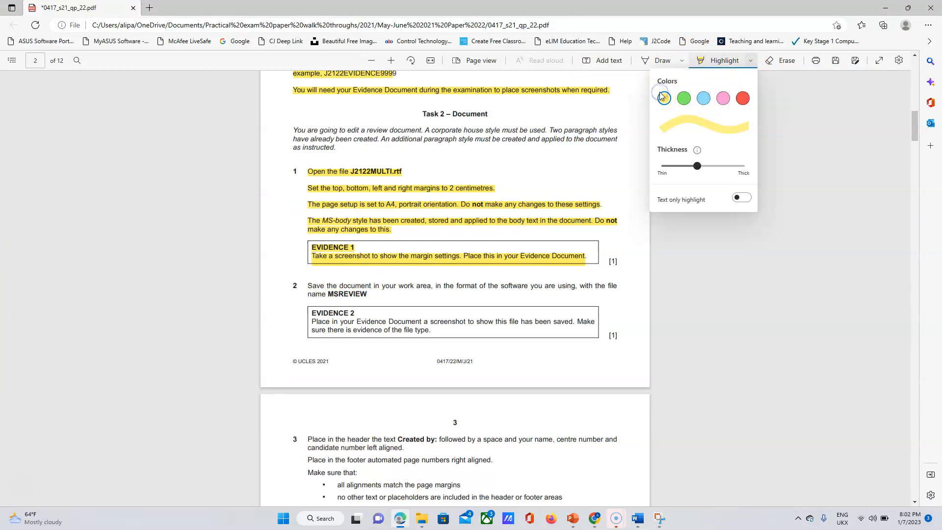
left_click(304, 287)
left_click_drag(304, 287, 434, 331)
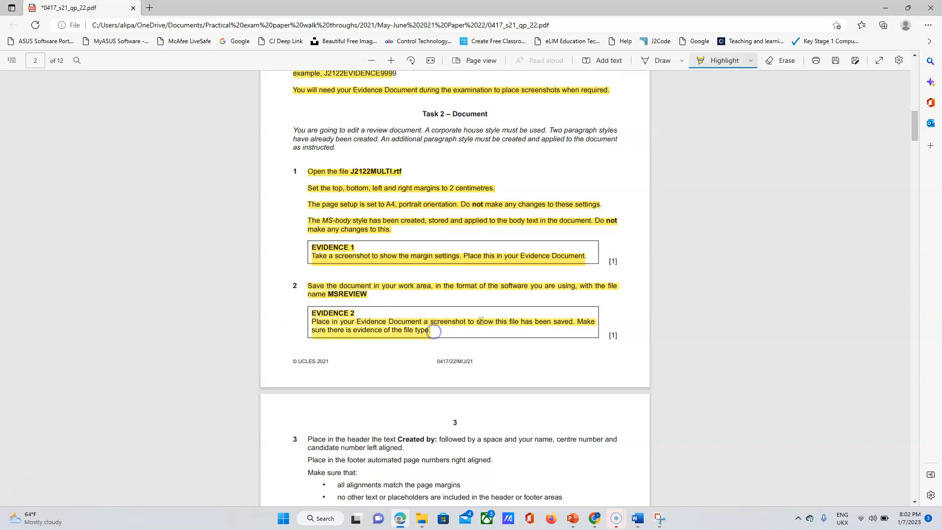
scroll(918, 141, "down", 3)
left_click_drag(918, 141, 919, 148)
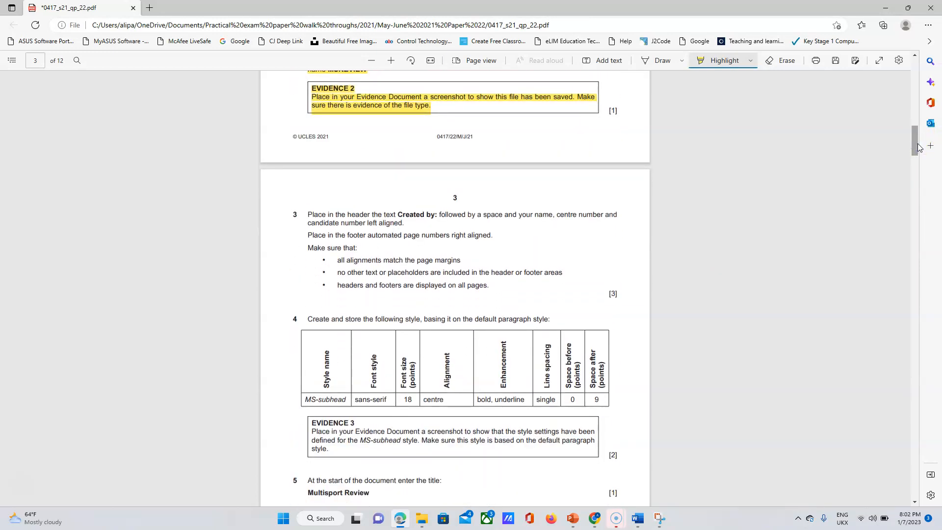
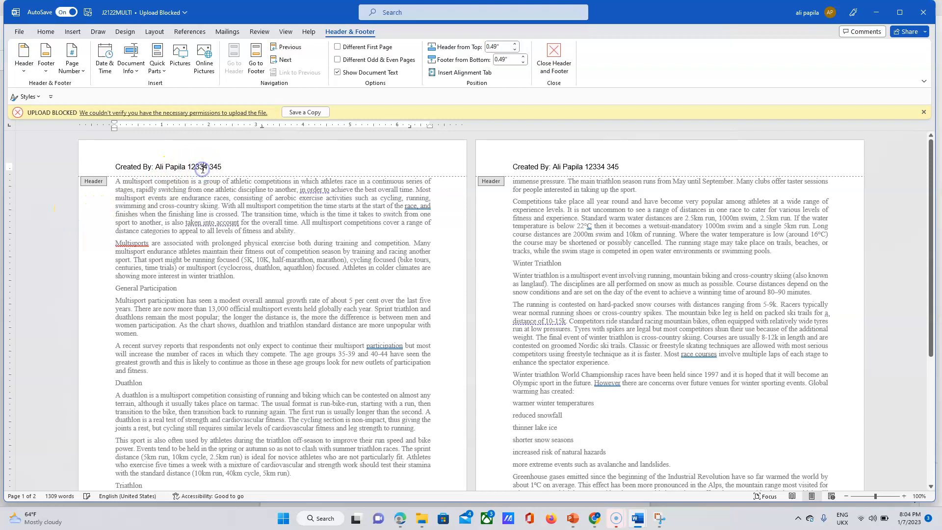
Delete the extra '3' from the number in the J2122MULTI header.
key("BackSpace")
left_click(250, 161)
left_click(408, 521)
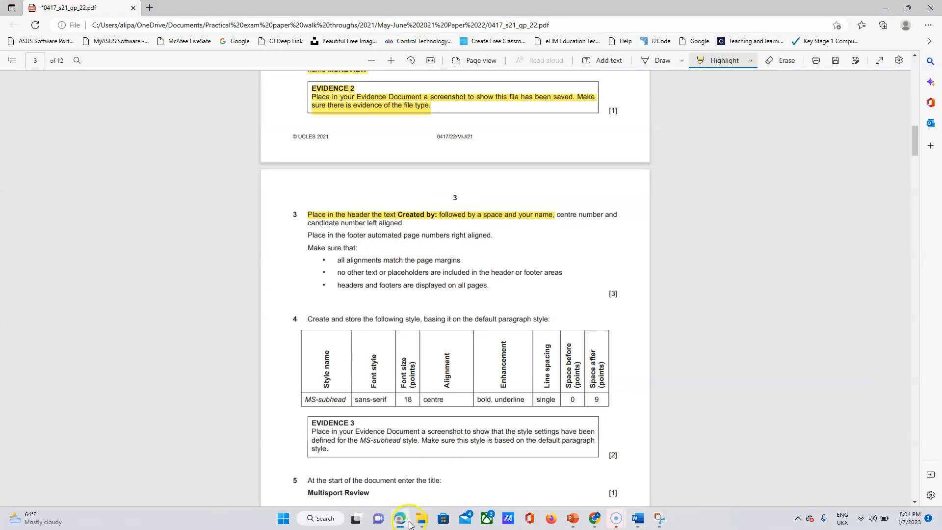
Highlight the name and candidate number requirement in the exam paper PDF.
mouse_move(555, 215)
left_mouse_down()
mouse_move(610, 215)
mouse_move(348, 225)
mouse_move(365, 224)
left_mouse_up()
mouse_move(637, 521)
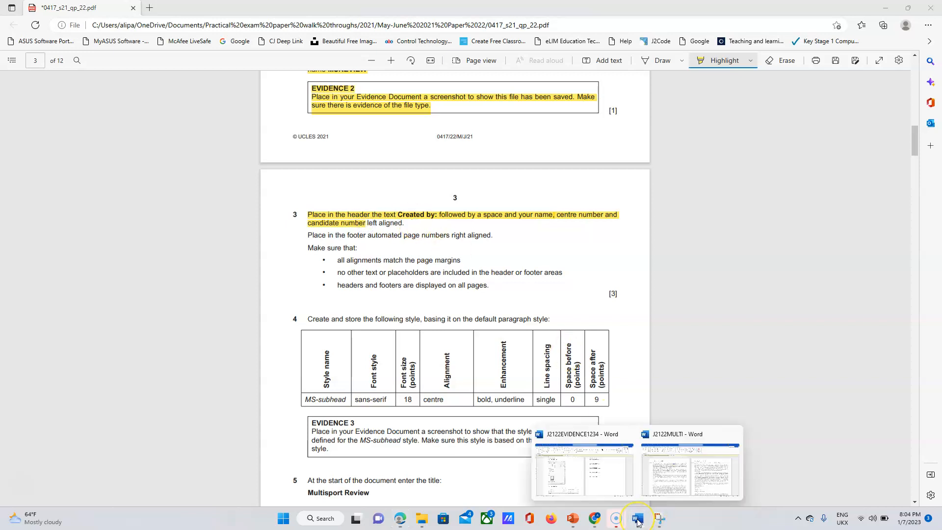
left_click(668, 468)
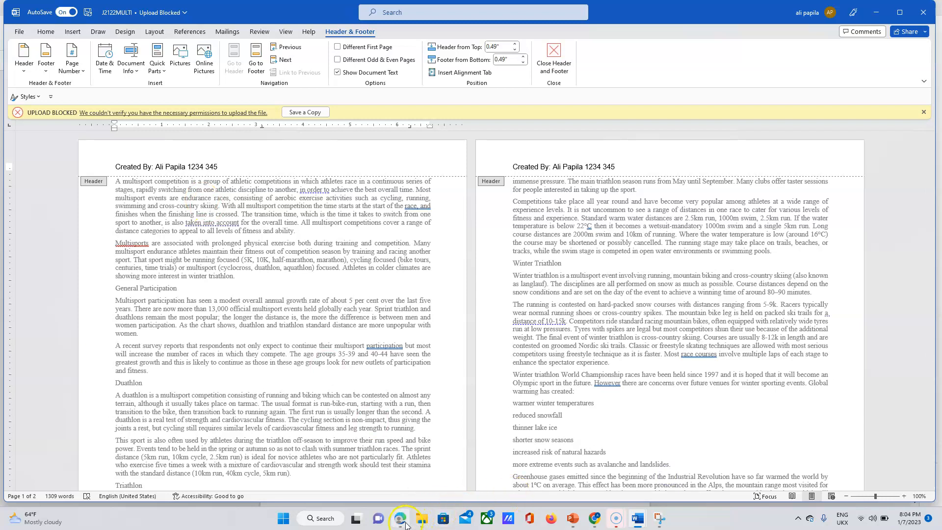
mouse_move(407, 525)
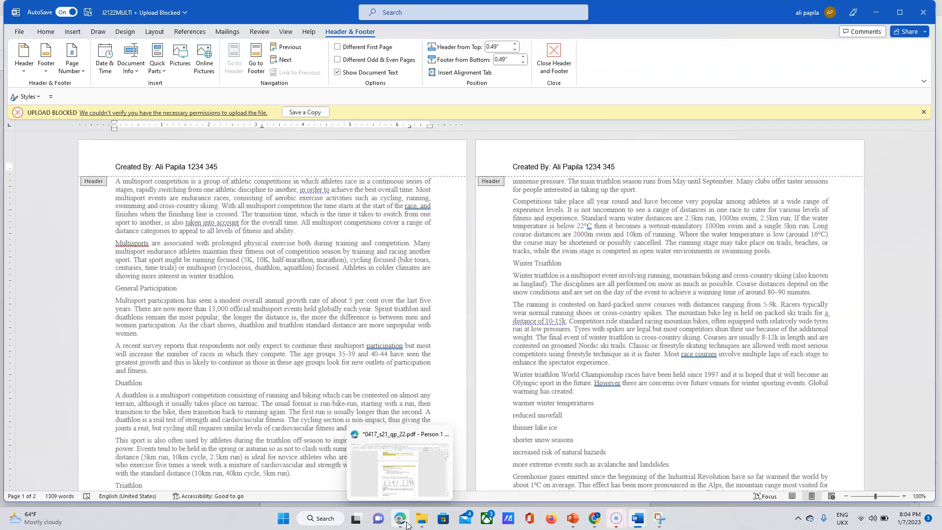
left_click(407, 525)
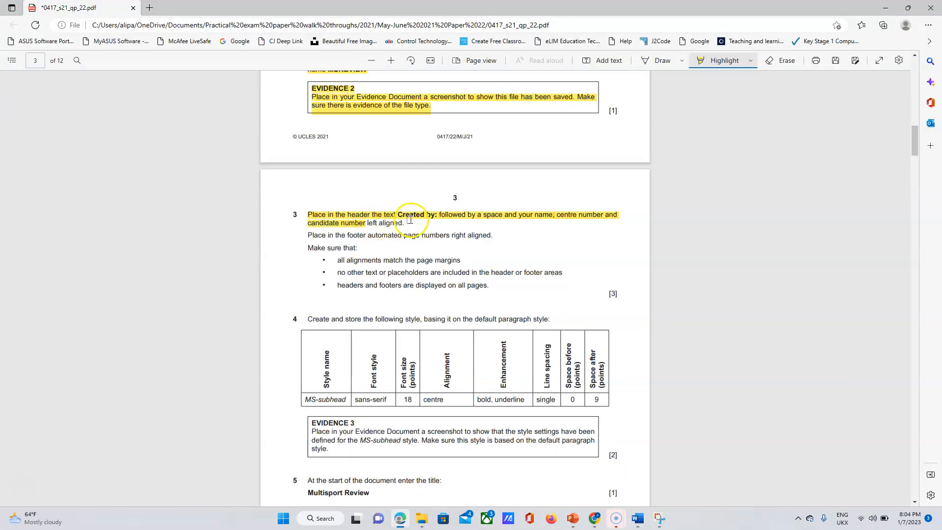
Highlight 'left aligned.' in question 3 of the exam paper.
left_click_drag(407, 224, 381, 223)
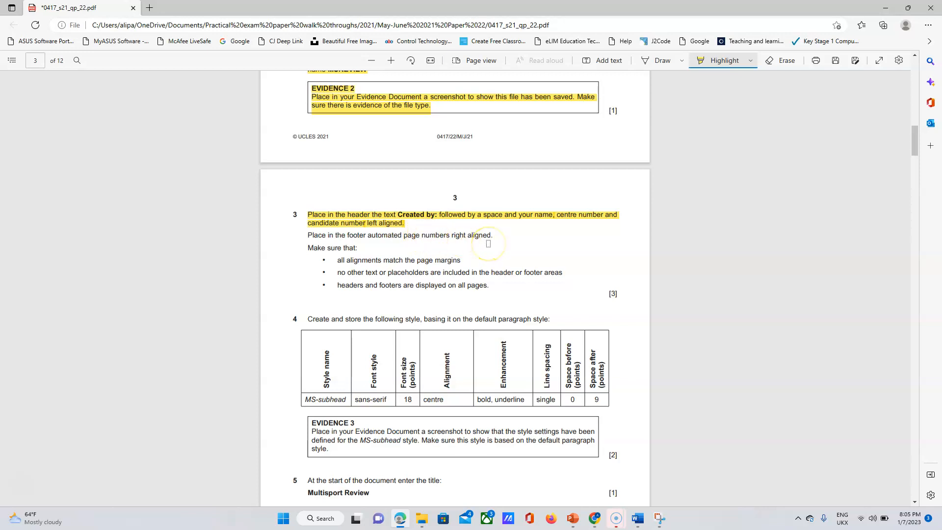
left_click(641, 520)
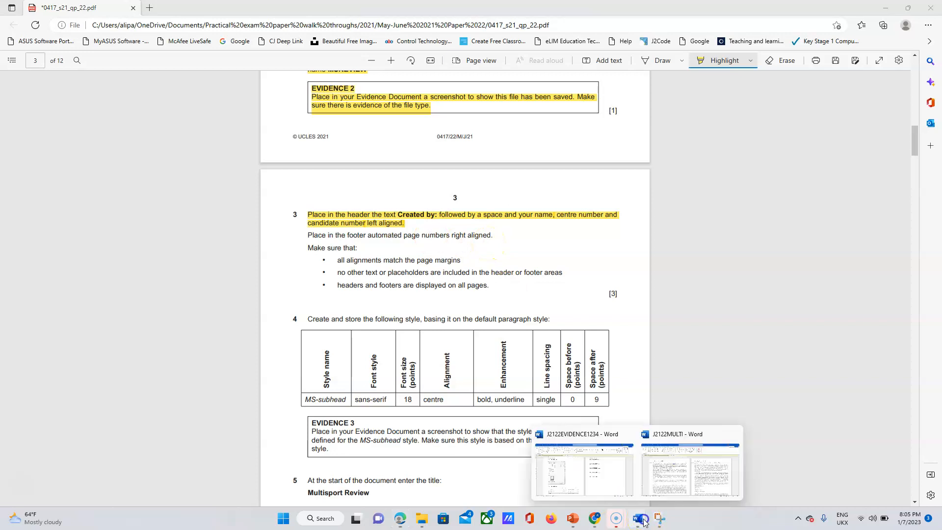
Insert plain page numbers in the J2122MULTI footers so pages show 1 and 2.
left_click(683, 456)
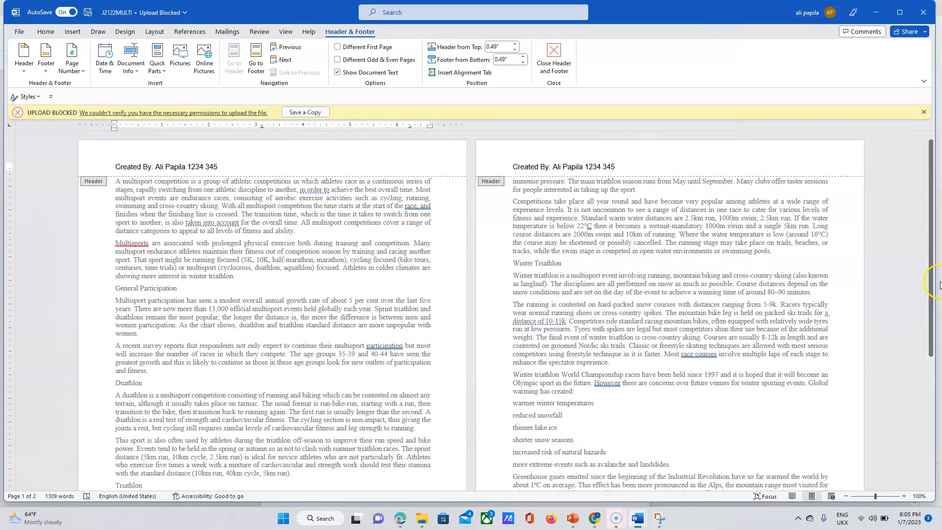
left_click_drag(929, 248, 930, 405)
double_click(457, 478)
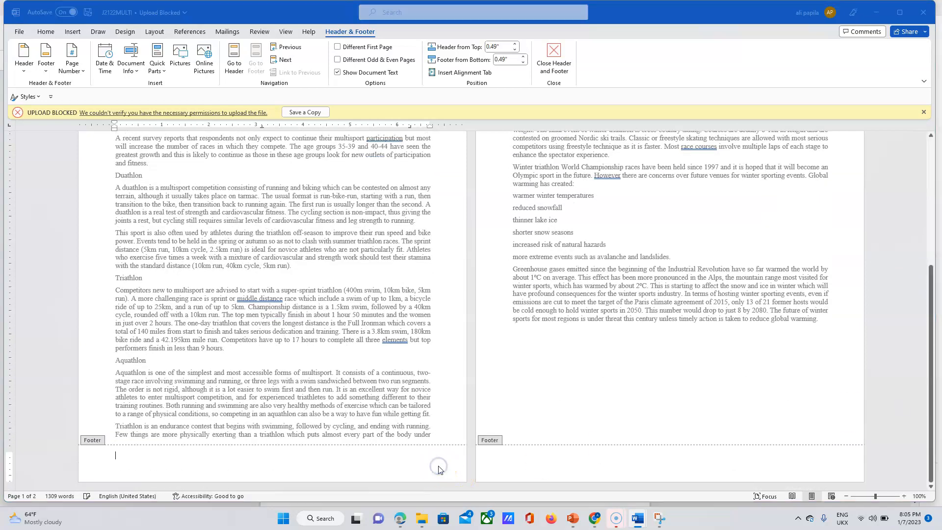
left_click(547, 371)
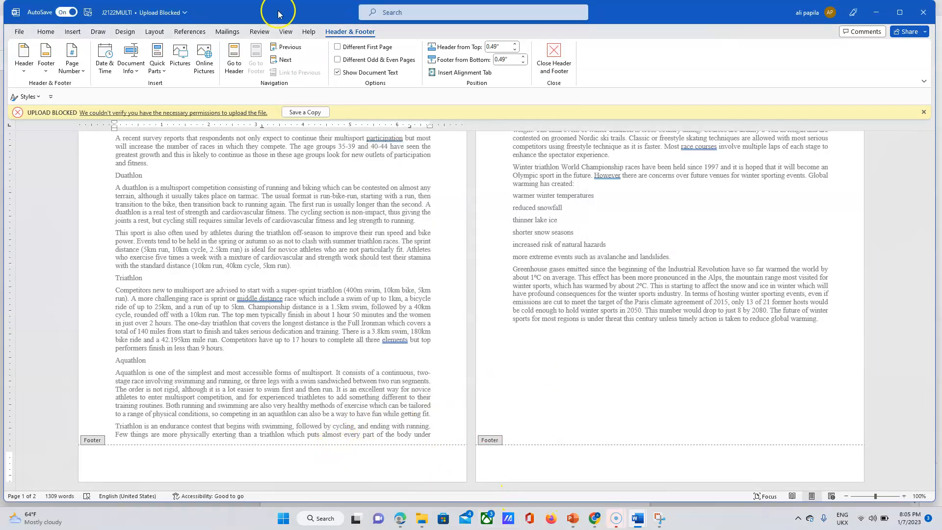
left_click(76, 71)
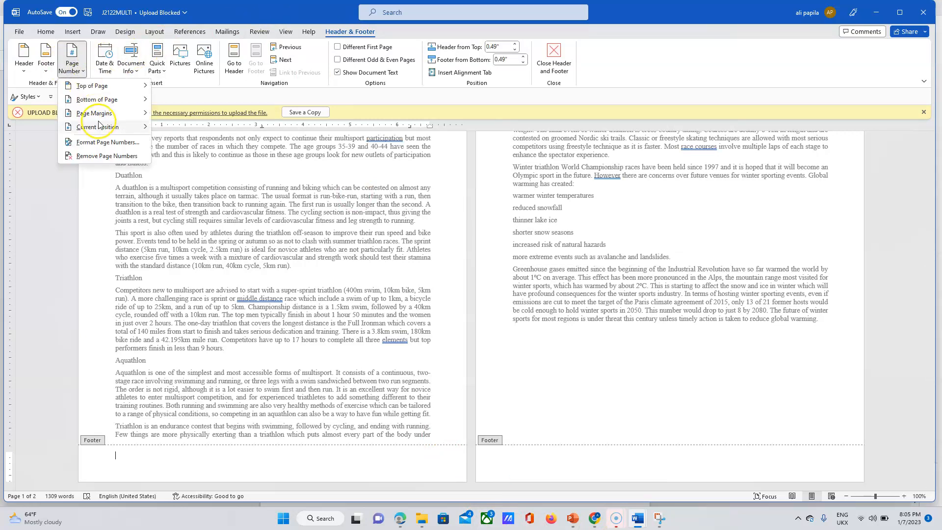
mouse_move(98, 126)
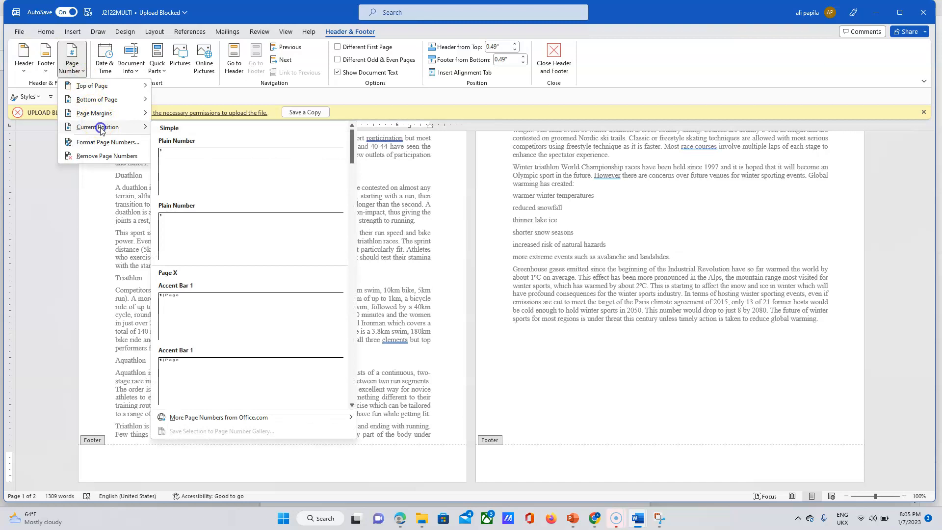
left_click(206, 174)
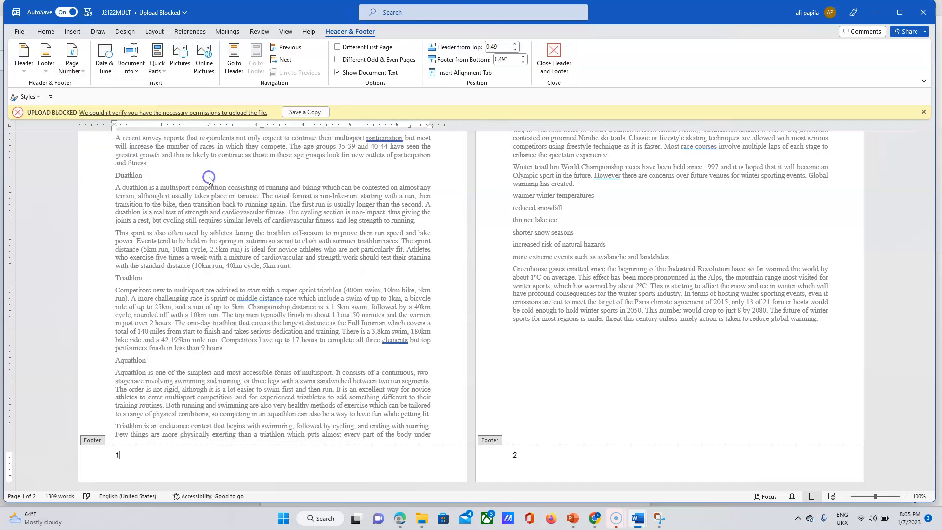
left_click(46, 31)
Right-align the footer page numbers, then delete them and left-align the empty footers.
left_click(310, 66)
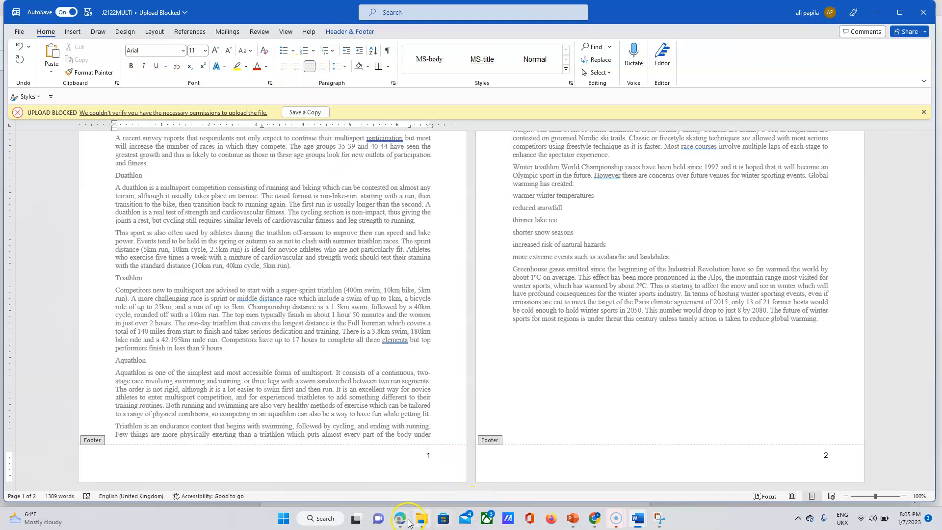
mouse_move(408, 521)
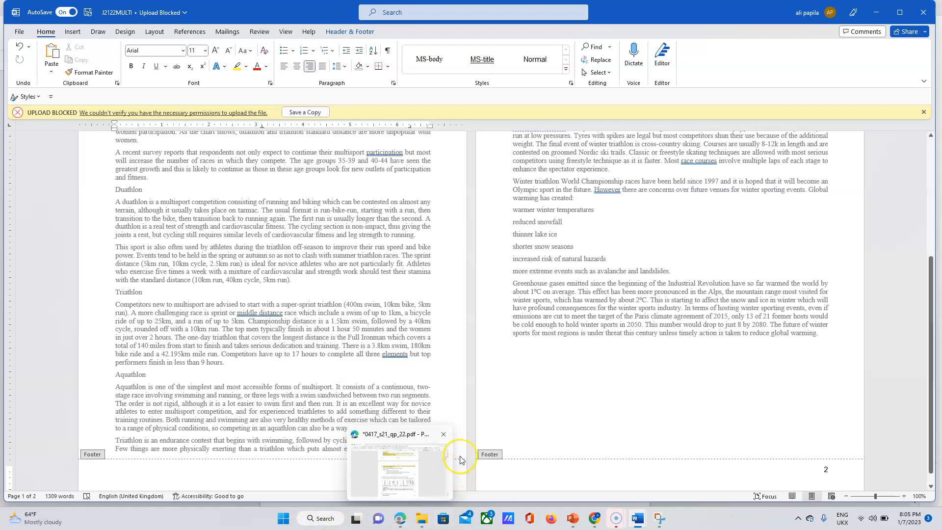
left_click(290, 480)
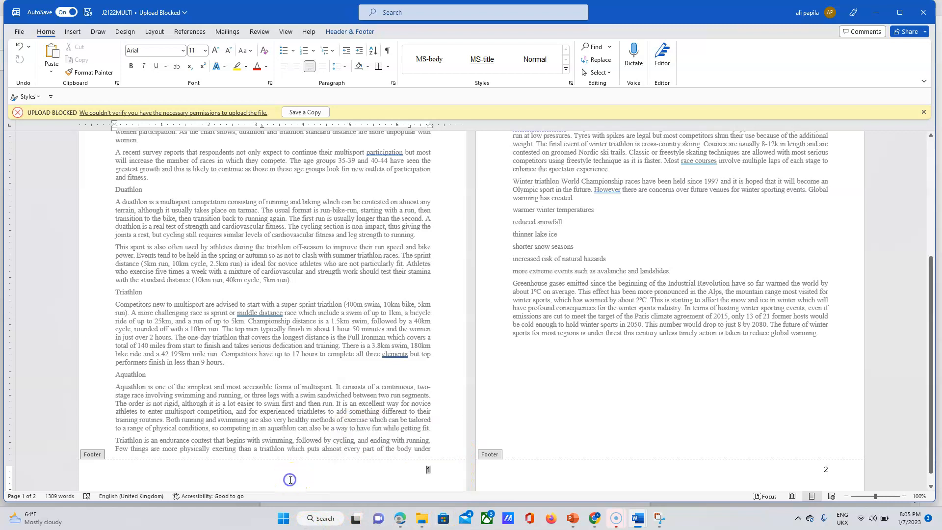
double_click(427, 471)
key("Delete")
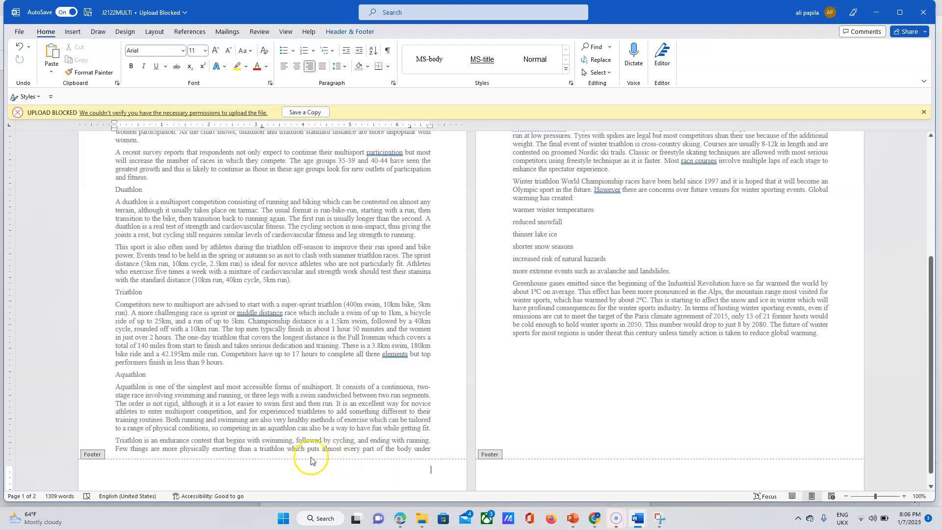
left_click(283, 66)
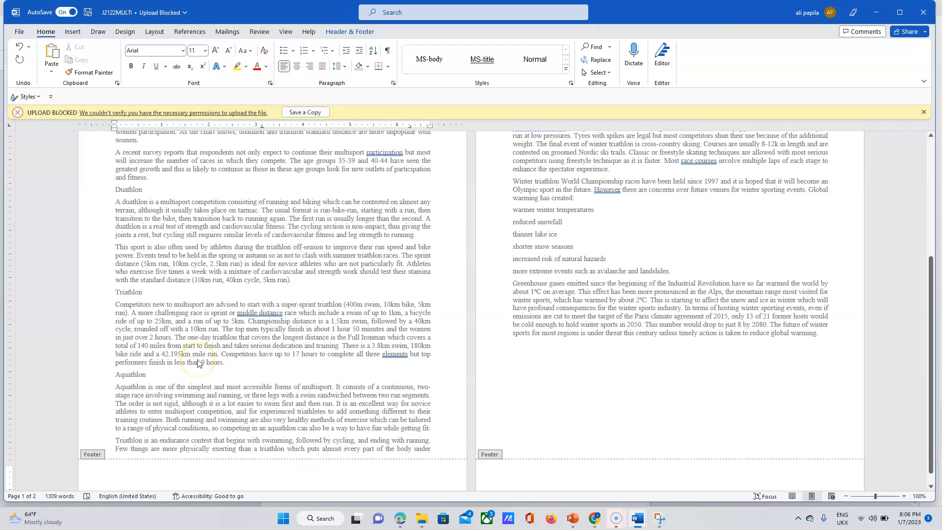
Type the candidate's first name into the footer and look through the ribbon tabs.
type("Ali")
left_click(360, 475)
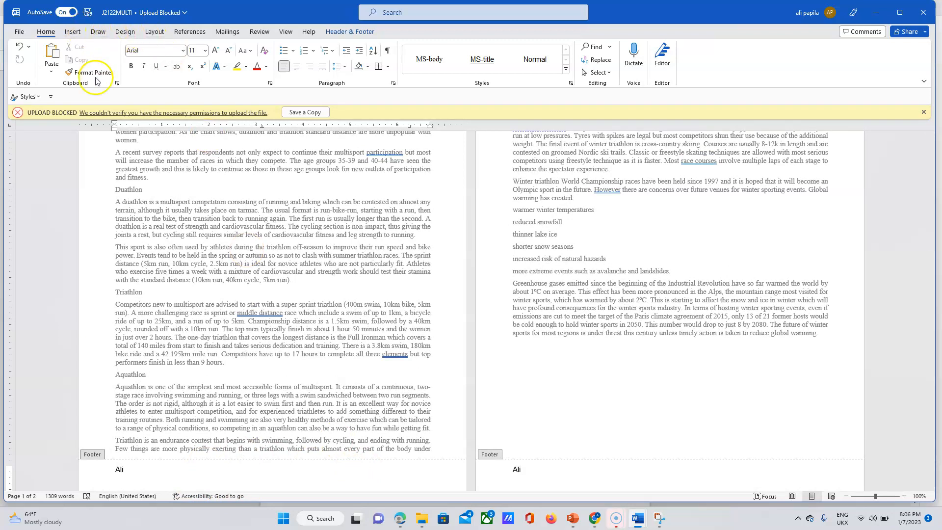
left_click(70, 32)
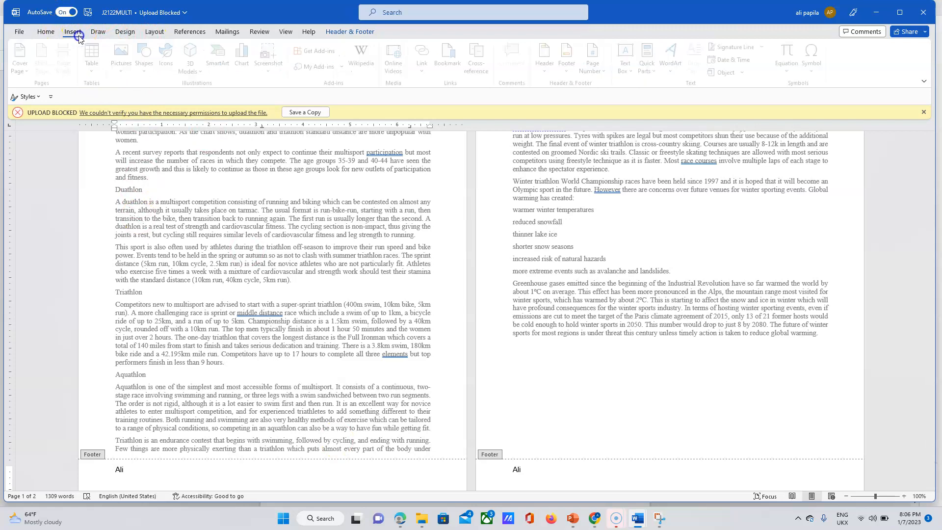
left_click(46, 31)
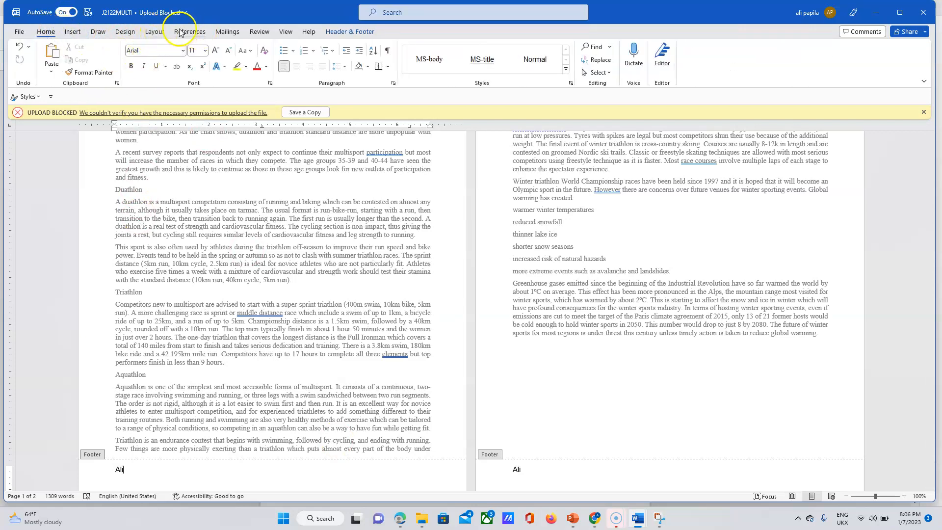
left_click(73, 32)
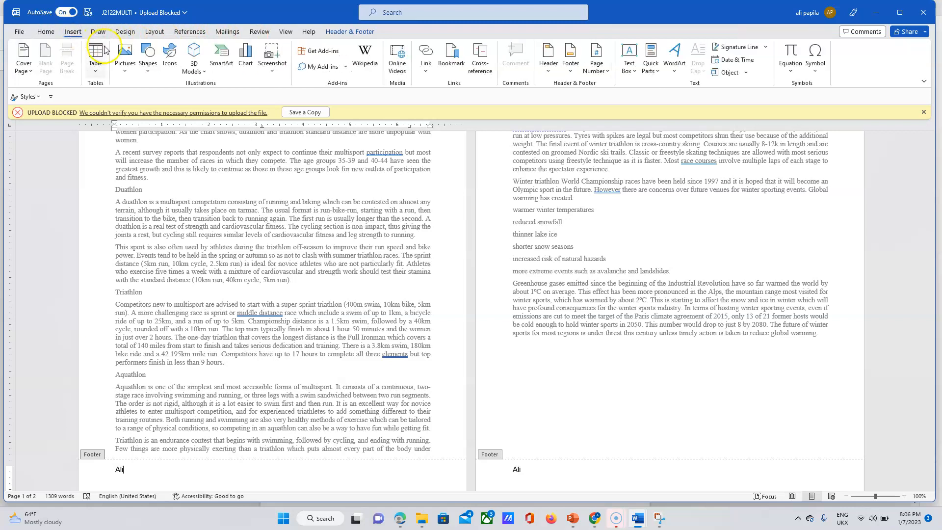
left_click(45, 33)
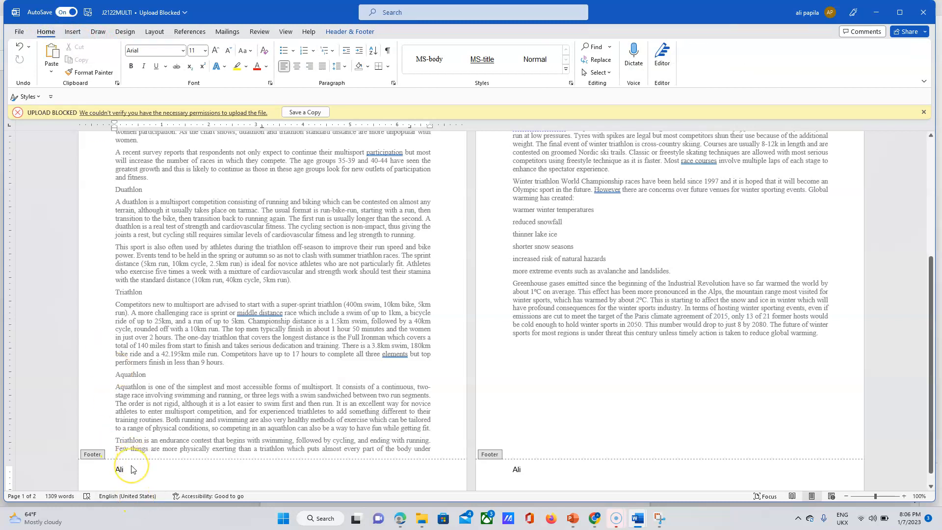
left_click(264, 34)
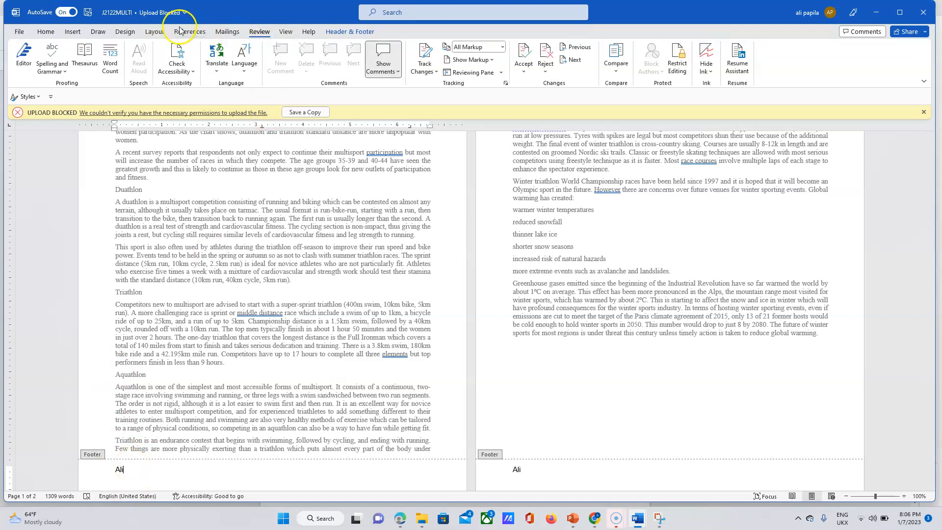
left_click(150, 32)
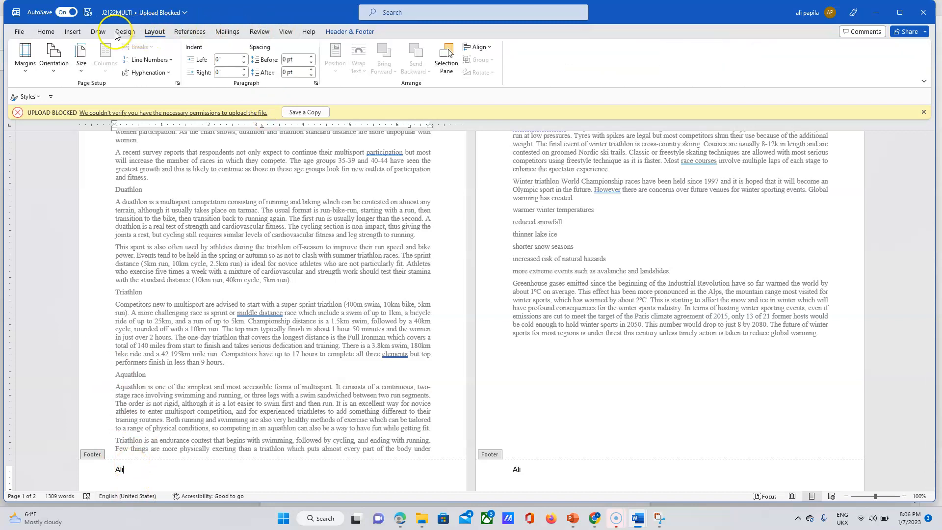
left_click(125, 32)
left_click(98, 32)
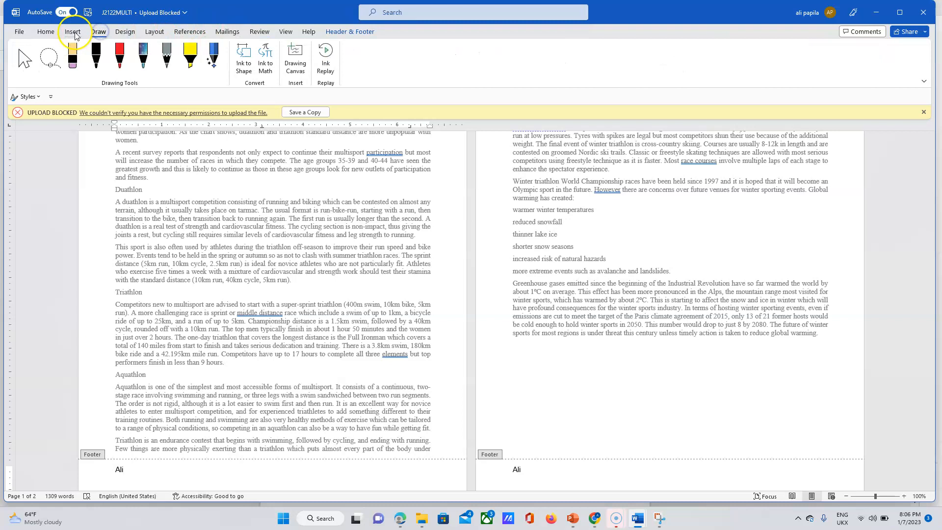
left_click(72, 32)
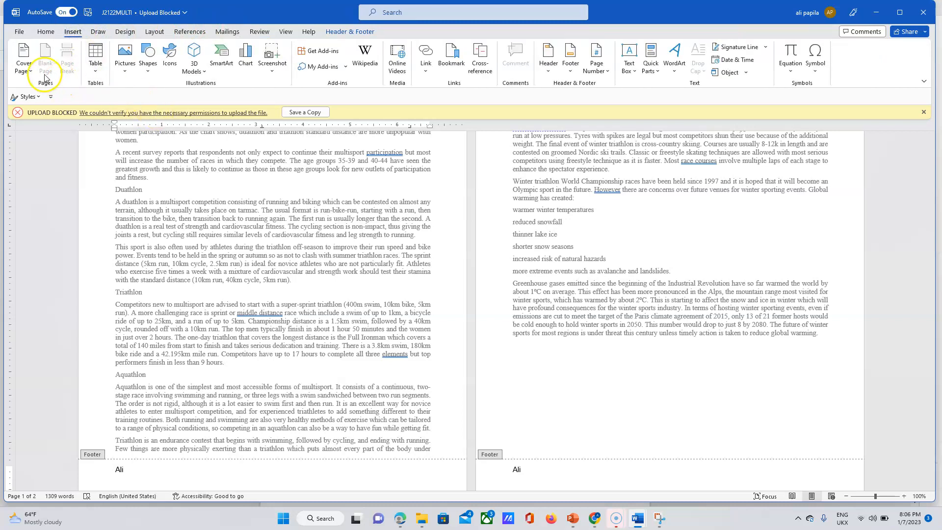
Insert a plain page number at the current position after the footer name.
left_click(597, 69)
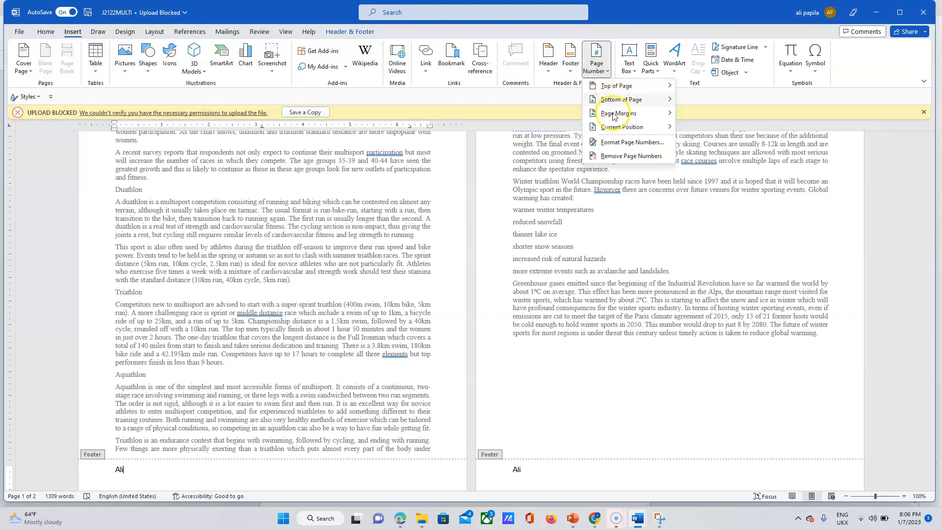
mouse_move(653, 127)
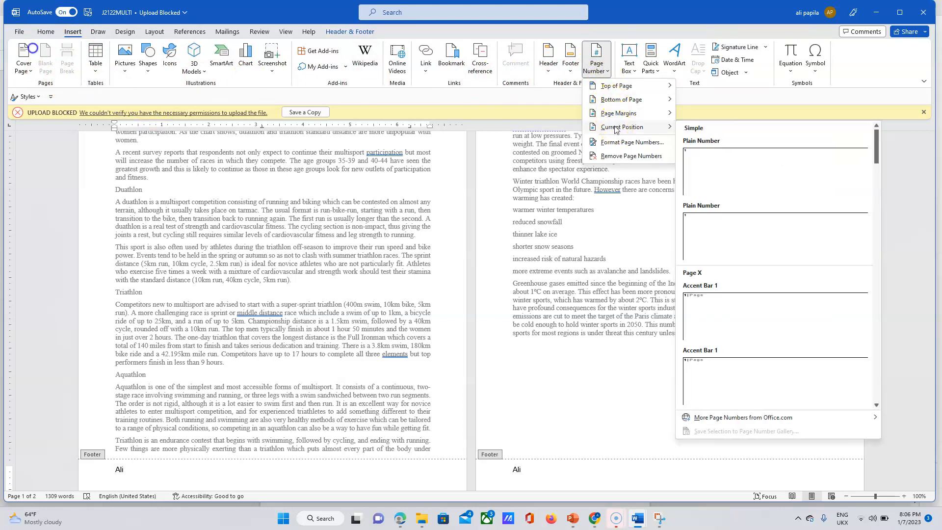
left_click(733, 156)
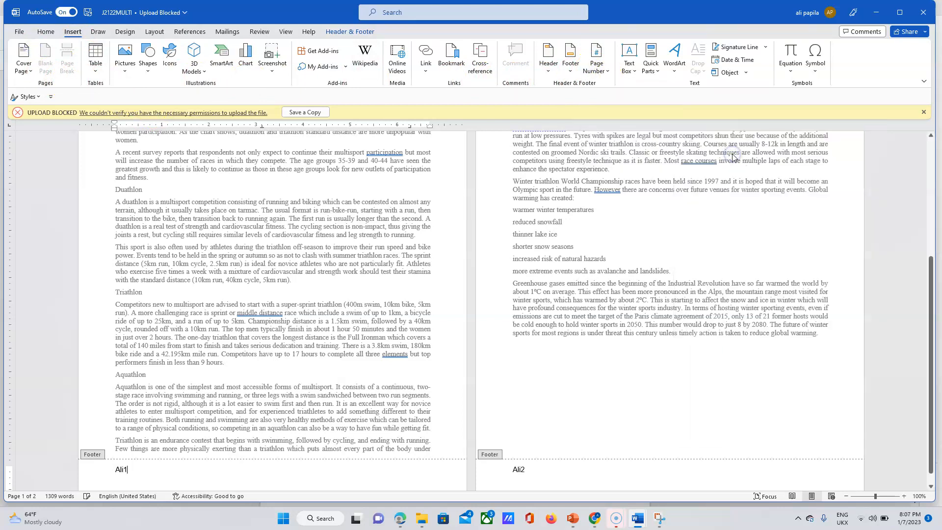
Retype the candidate's first name in the footer and insert a plain page number after it.
left_click(131, 470)
key("BackSpace")
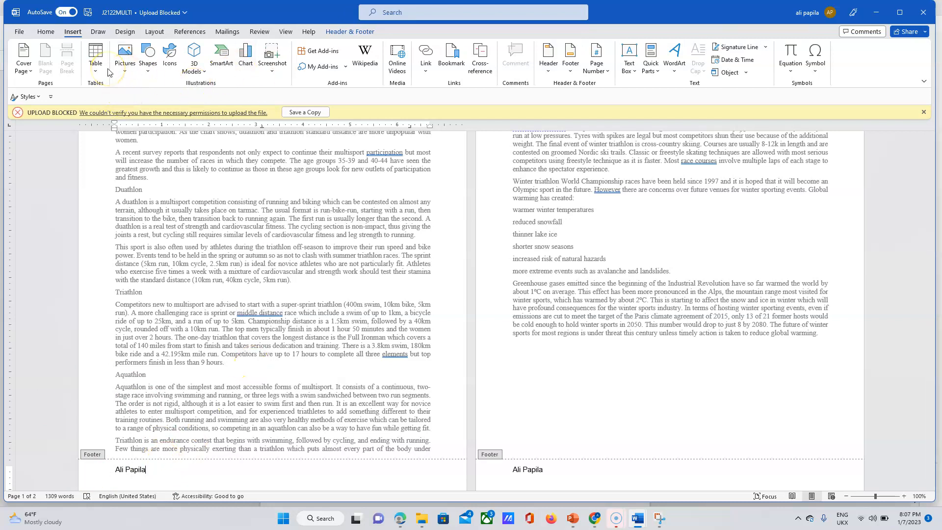
left_click(145, 155)
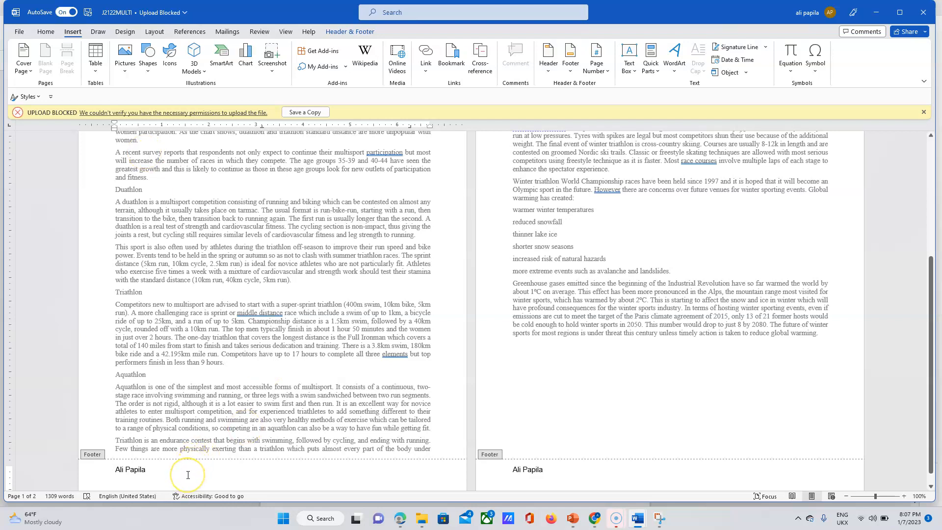
left_click(599, 55)
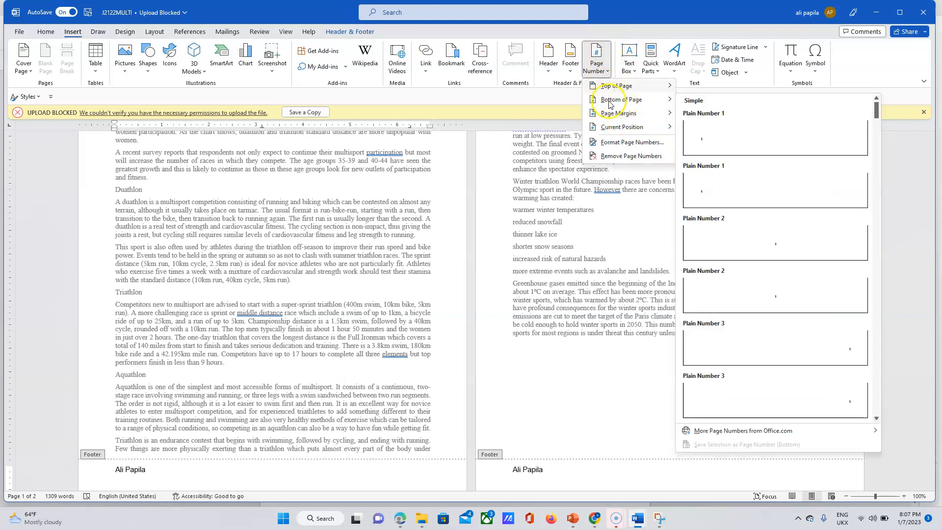
mouse_move(611, 126)
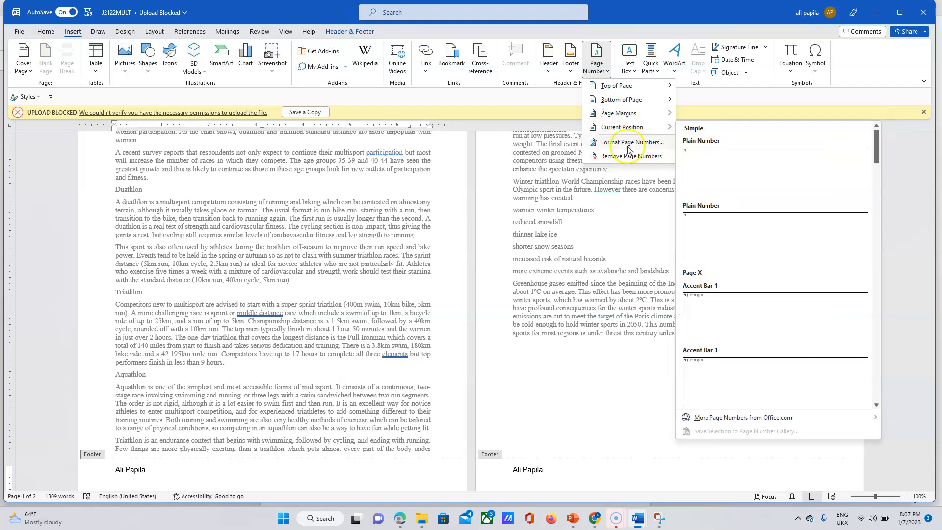
left_click(701, 180)
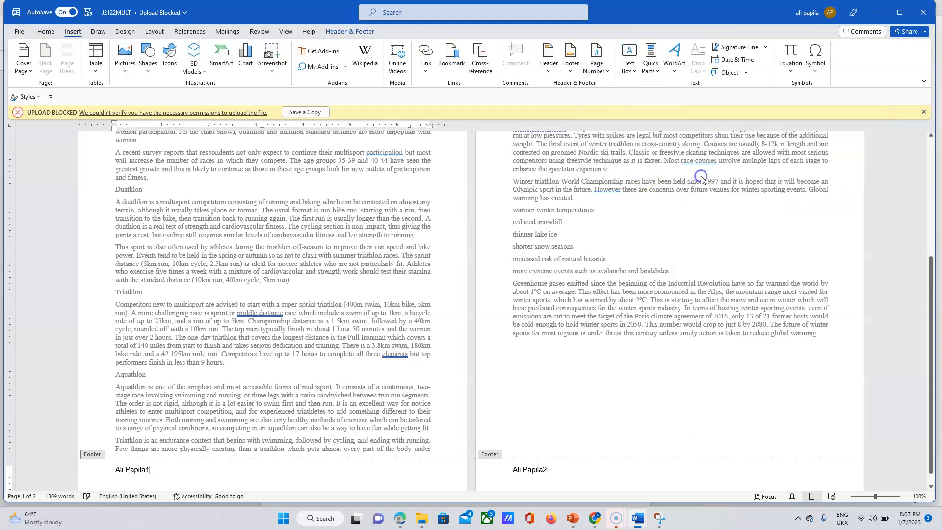
left_click(146, 470)
Add a tab after the name, then select and delete the whole footer line.
key("Tab")
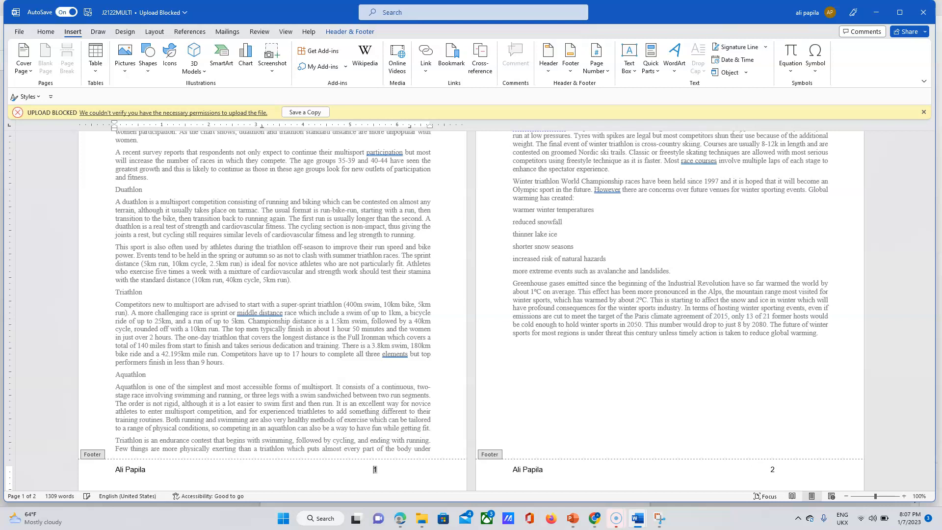
left_click_drag(343, 471, 120, 478)
key("Delete")
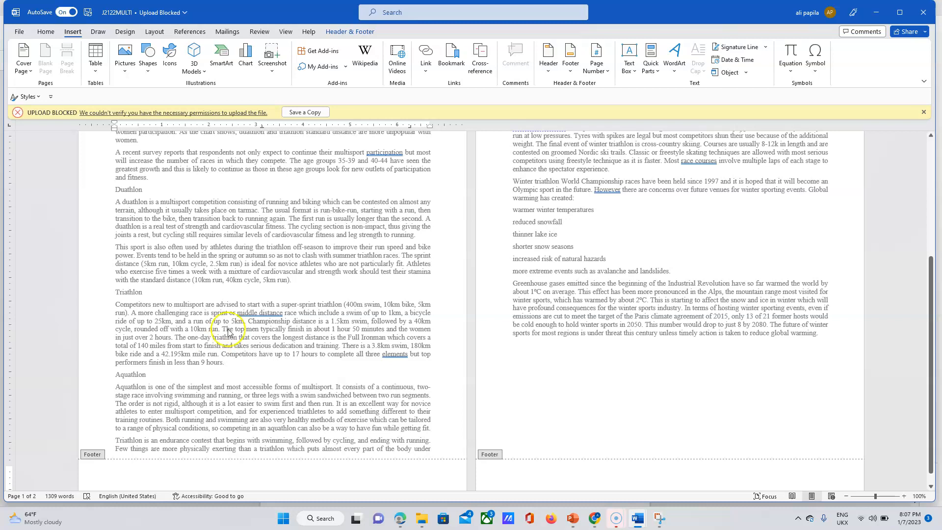
left_click(415, 520)
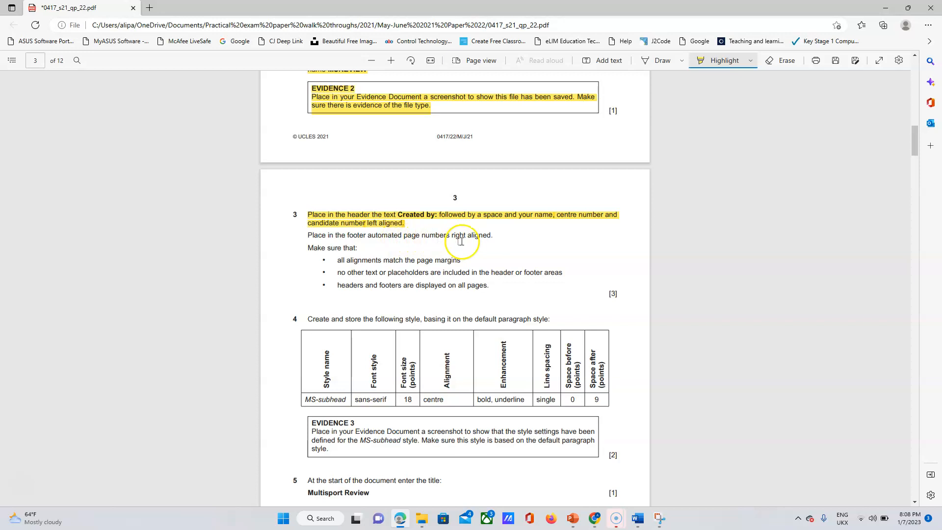
Insert a plain page number in the J2122MULTI footers and align it right.
left_click(636, 522)
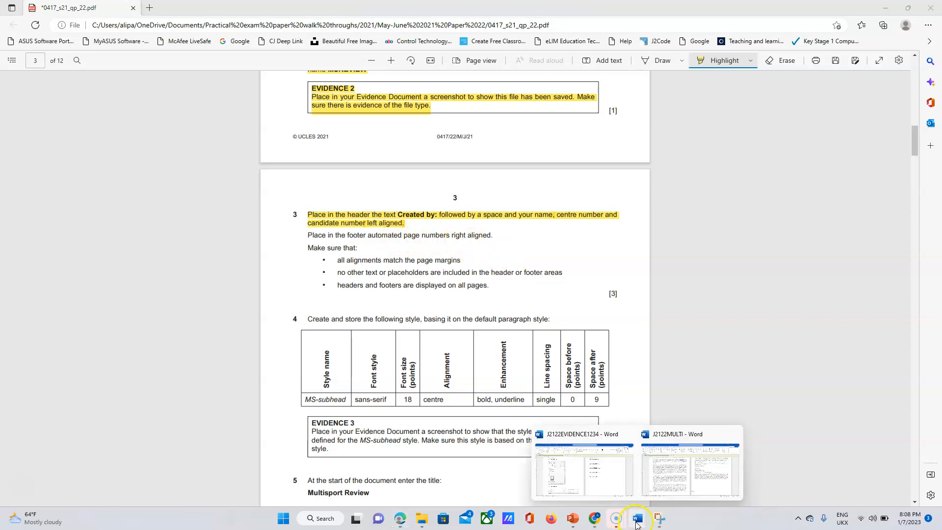
left_click(620, 477)
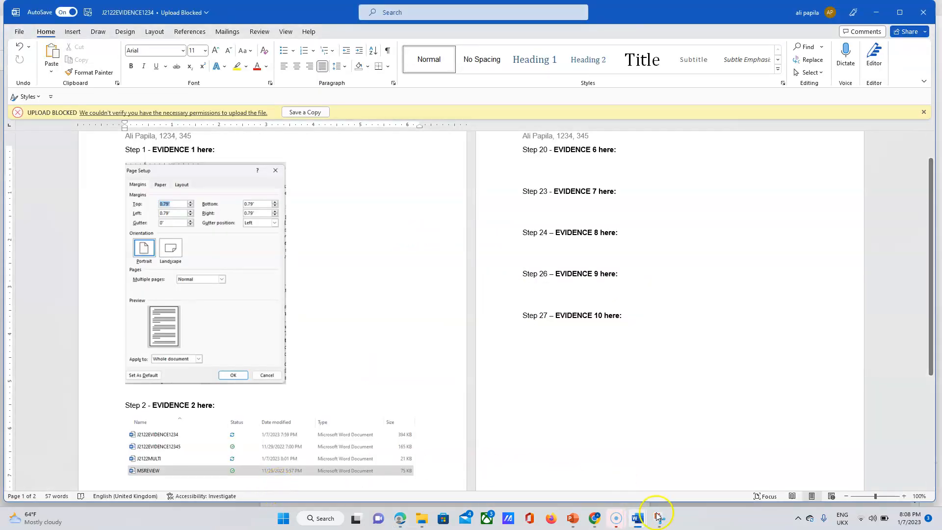
left_click(637, 519)
left_click(674, 489)
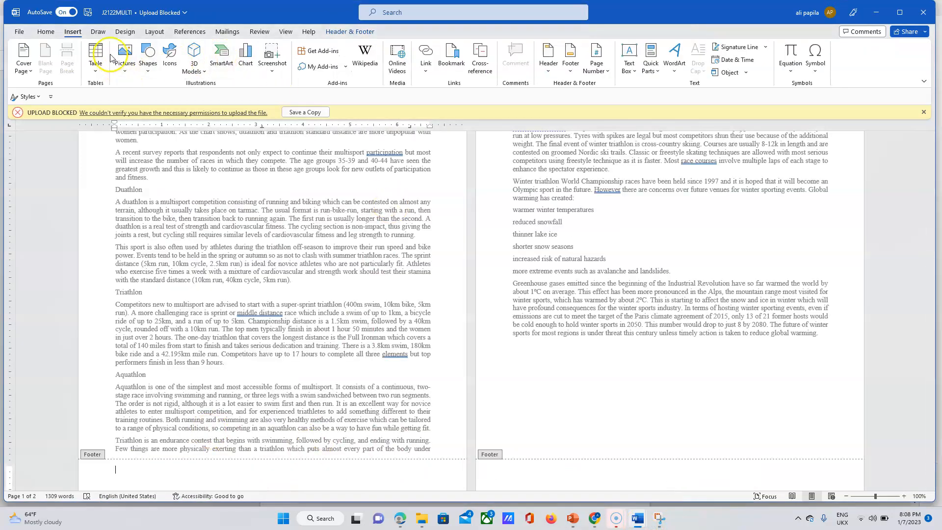
left_click(601, 63)
left_click(627, 128)
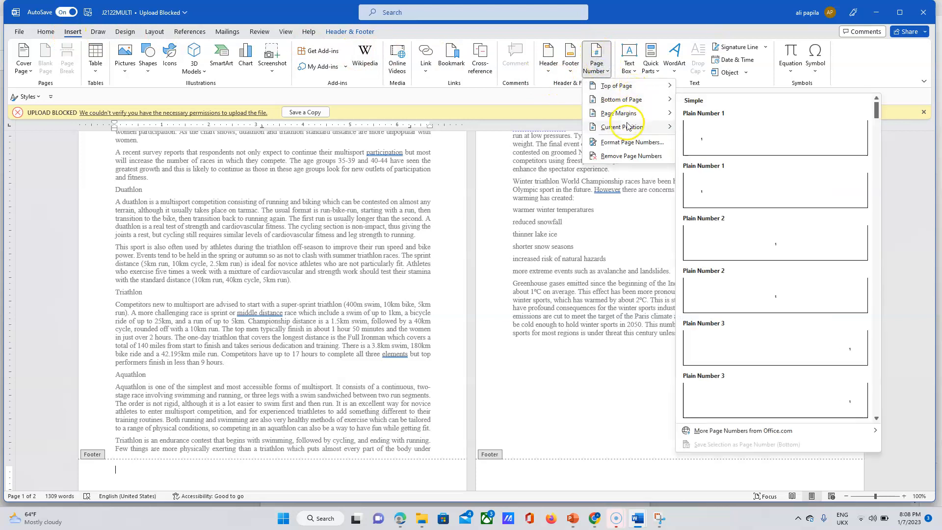
left_click(707, 167)
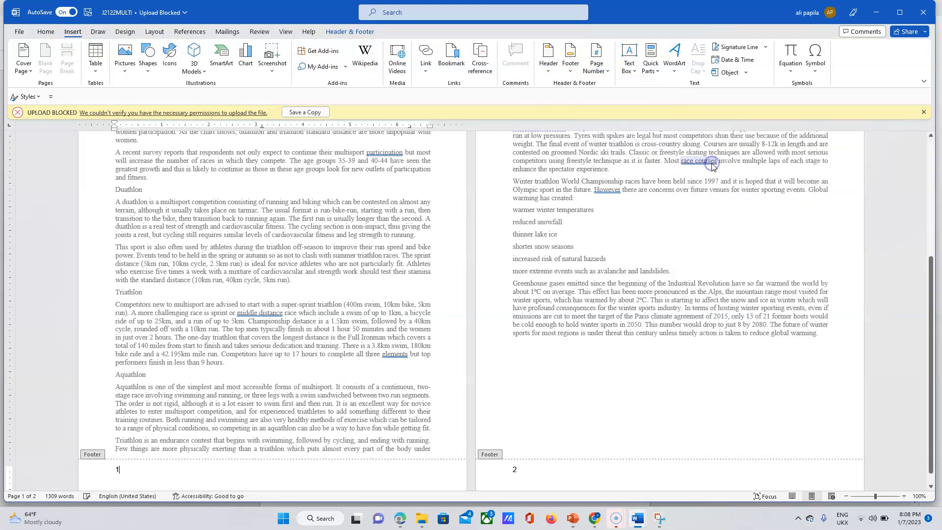
left_click(47, 33)
left_click(311, 67)
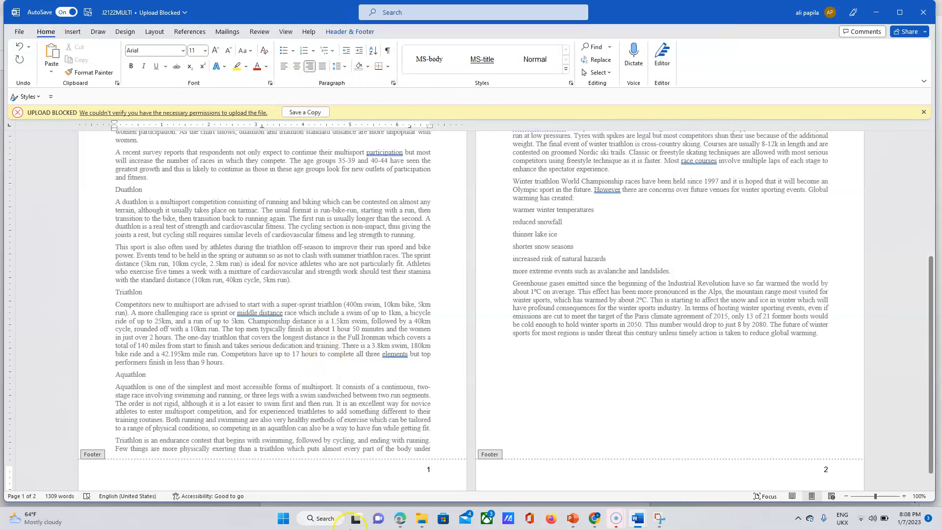
left_click(406, 520)
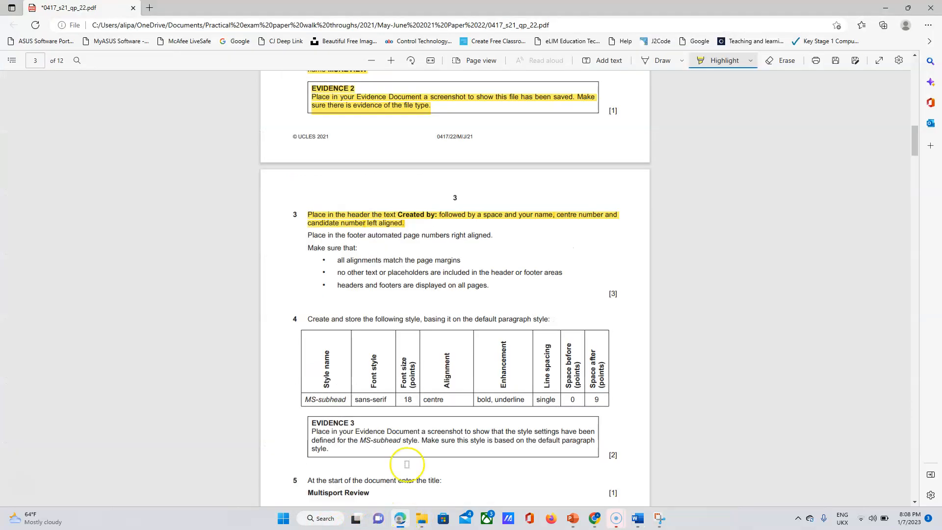
Highlight question 3's footer page-number instruction and its 'Make sure that' bullet points.
left_click_drag(312, 237, 551, 279)
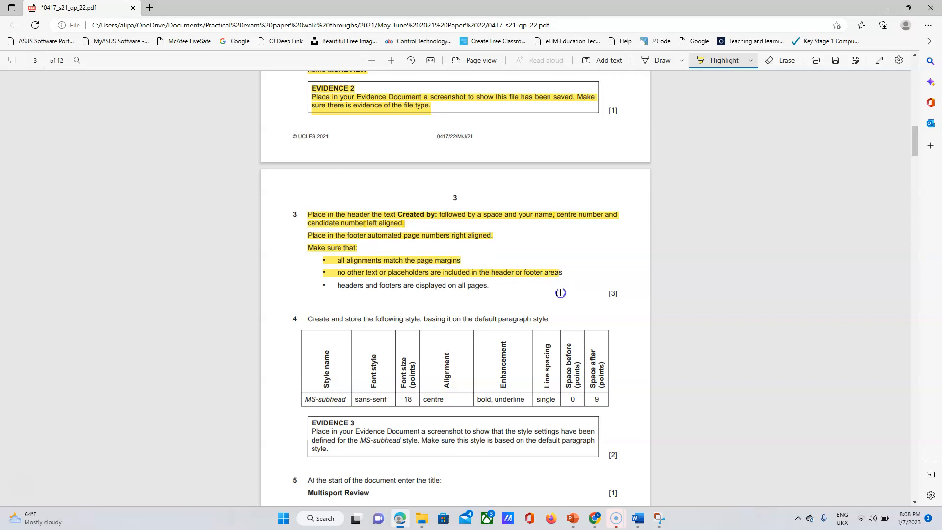
left_click_drag(526, 301, 490, 287)
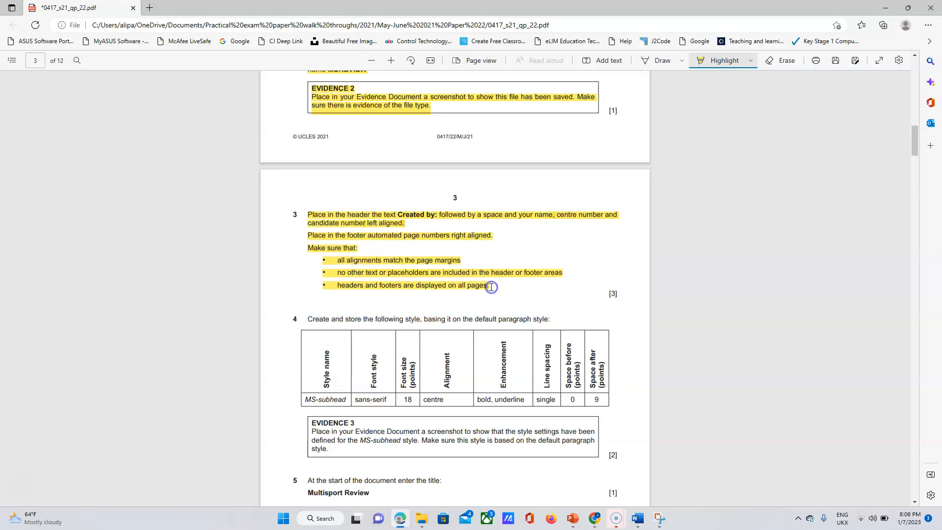
left_click(640, 523)
left_click(673, 483)
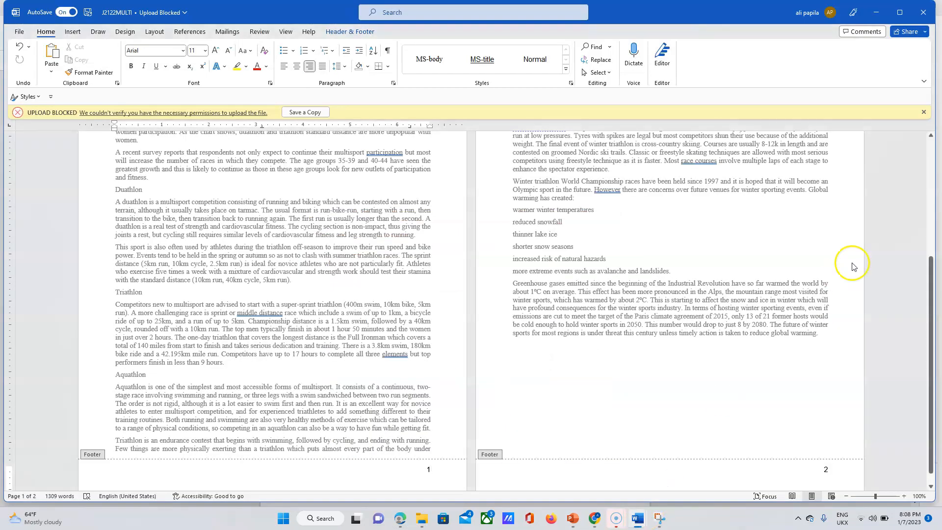
Close the footer and select the final Greenhouse gases paragraph on page 2.
left_click(594, 379)
triple_click(594, 379)
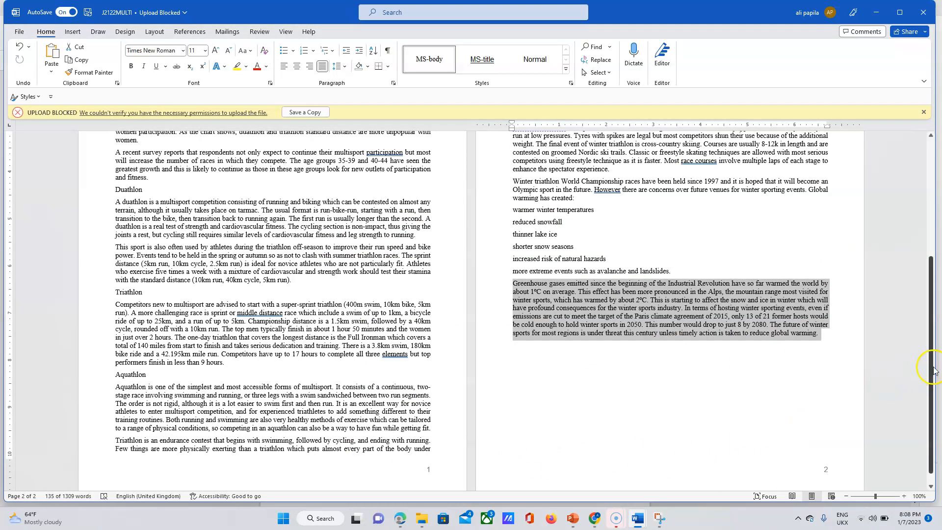
left_click_drag(932, 375, 939, 337)
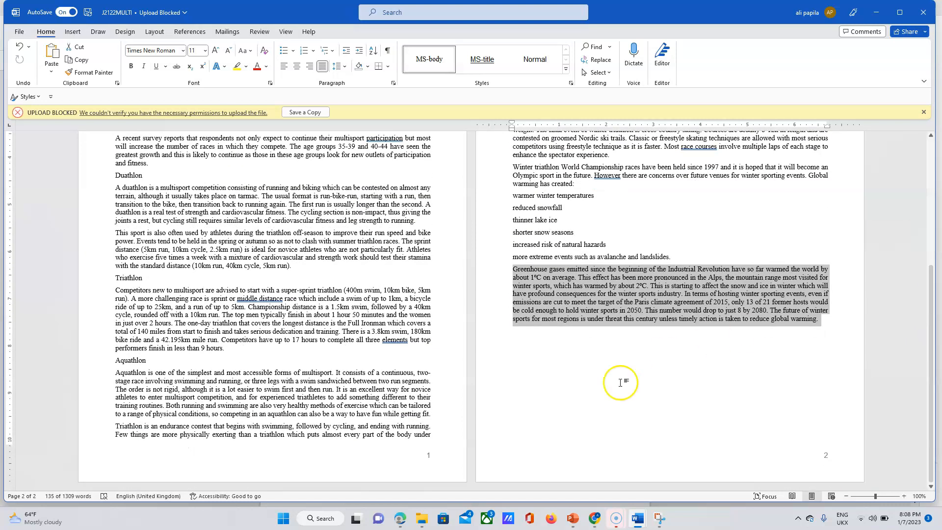
left_click(401, 518)
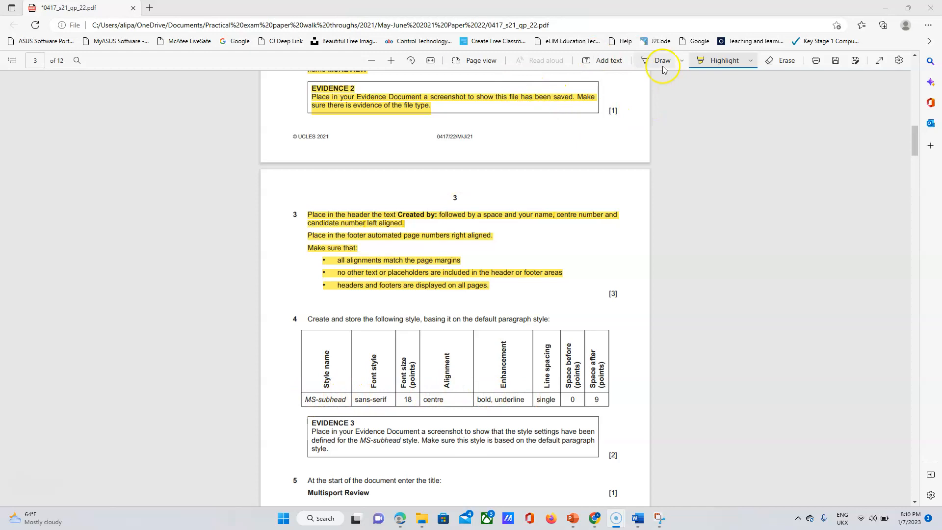
Turn off Add text, select 'MS-subhead' in the question 4 table, and go back to J2122MULTI.
left_click(617, 61)
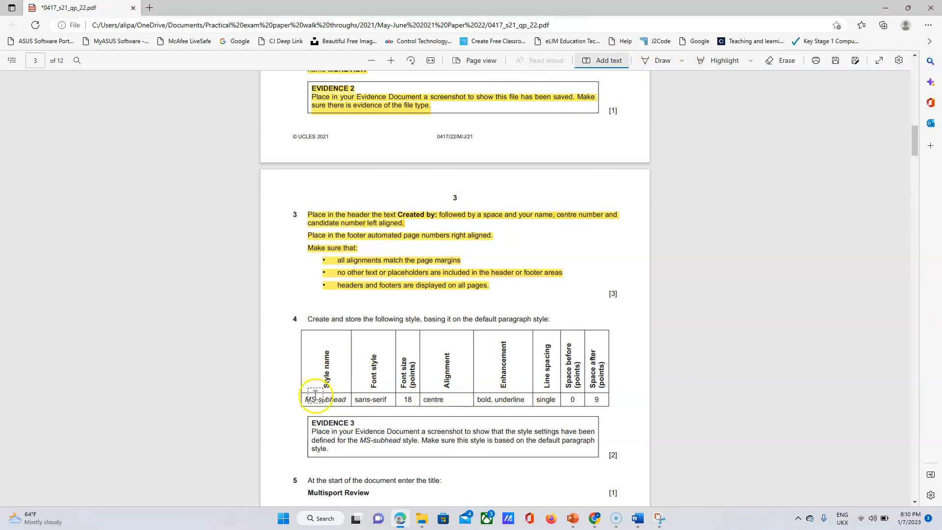
left_click(611, 62)
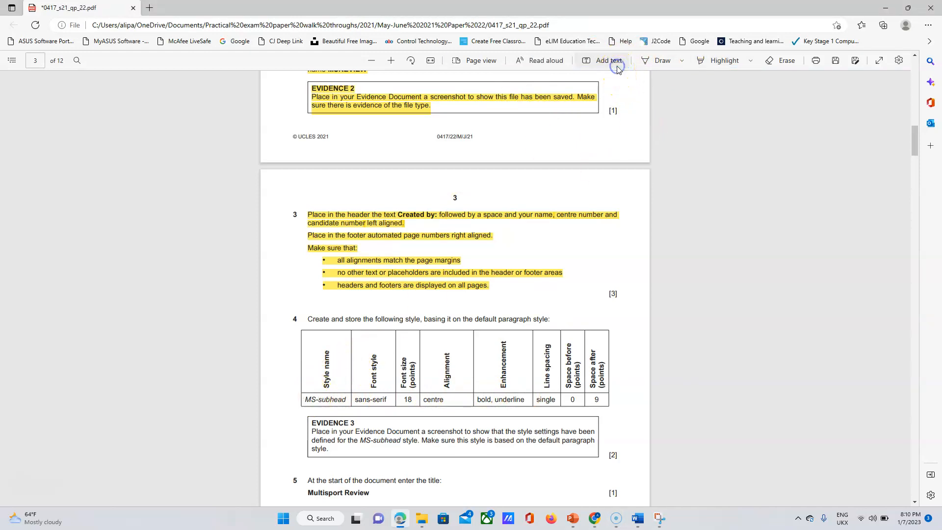
left_click_drag(304, 399, 346, 401)
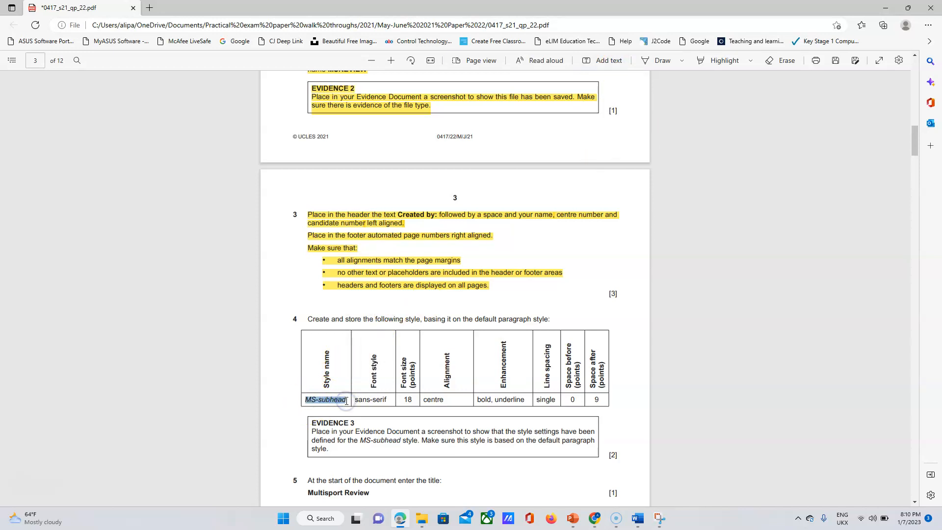
left_click(639, 524)
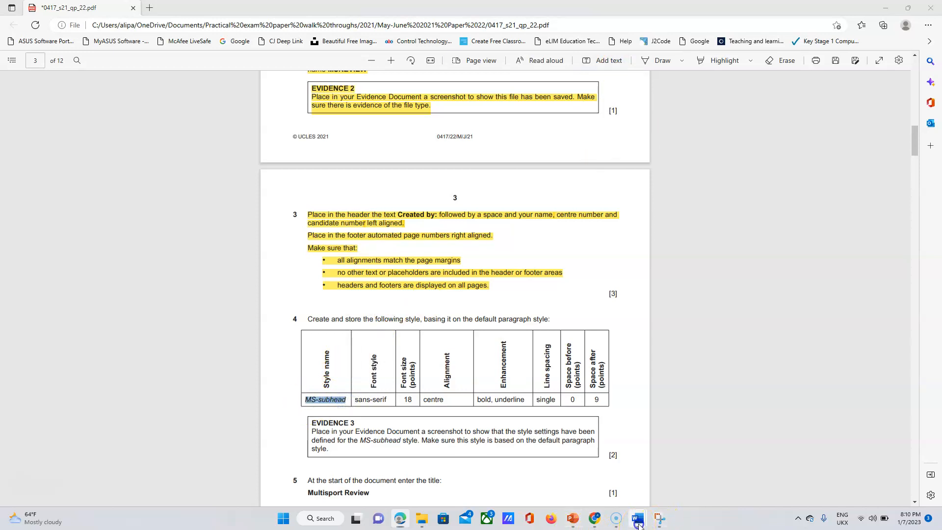
left_click(694, 450)
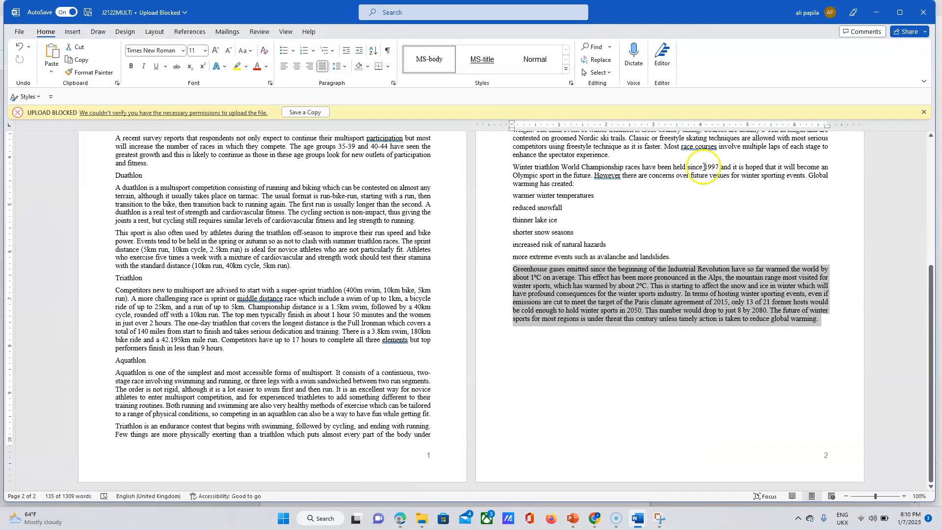
Show the Styles pane listing MS-body, MS-title and Normal, and start a New Style.
left_click(53, 32)
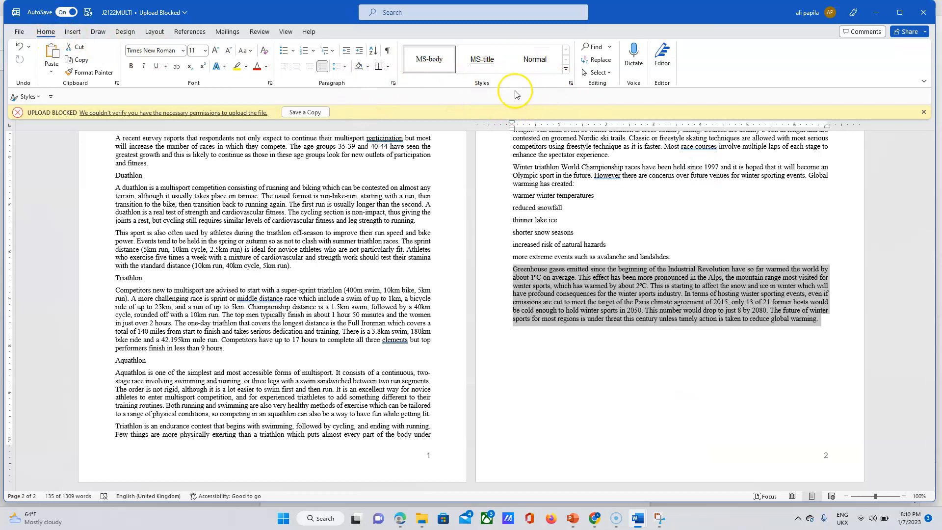
left_click(573, 84)
left_click(891, 180)
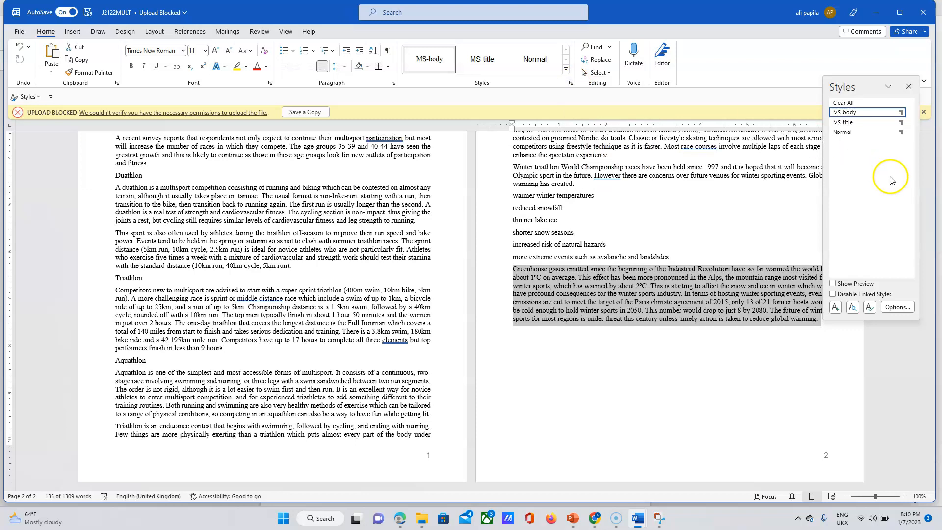
left_click(837, 308)
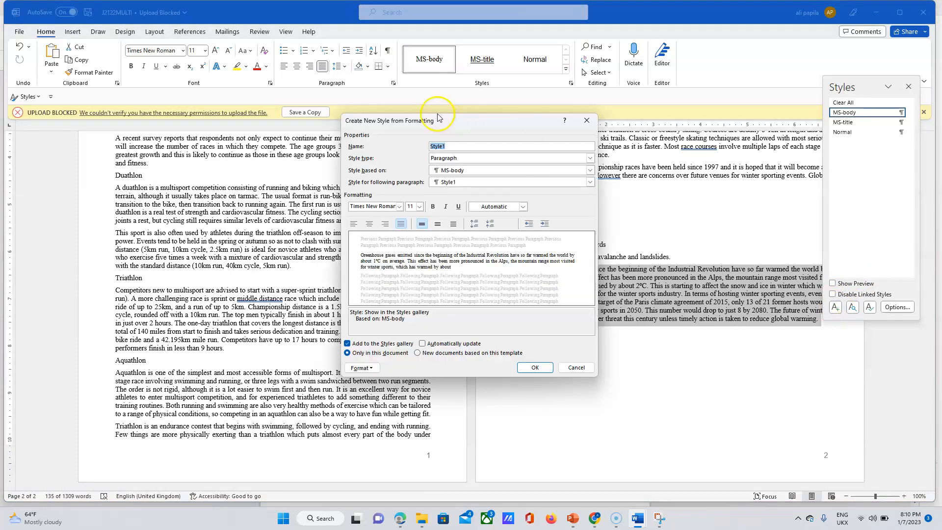
Name the new style 'MS-subhead' and check its specification in the exam paper.
type("MS-subhead")
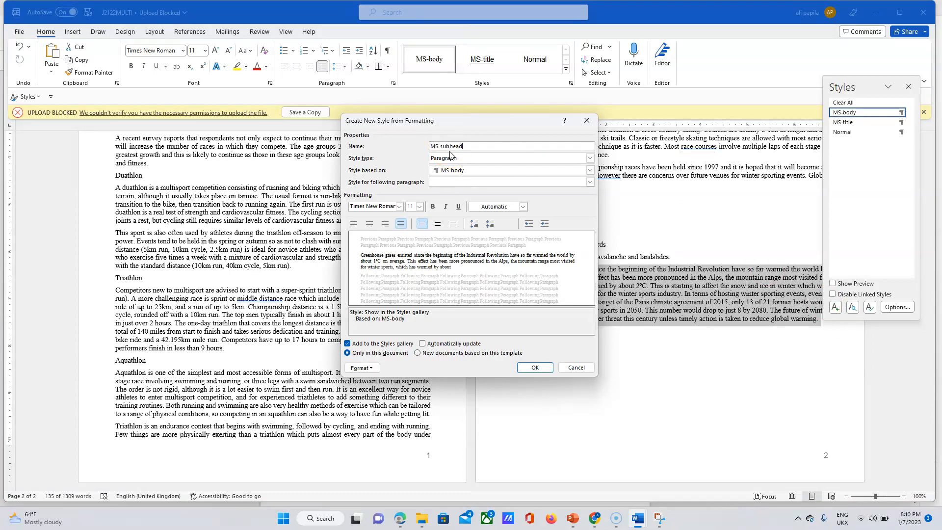
left_click(400, 519)
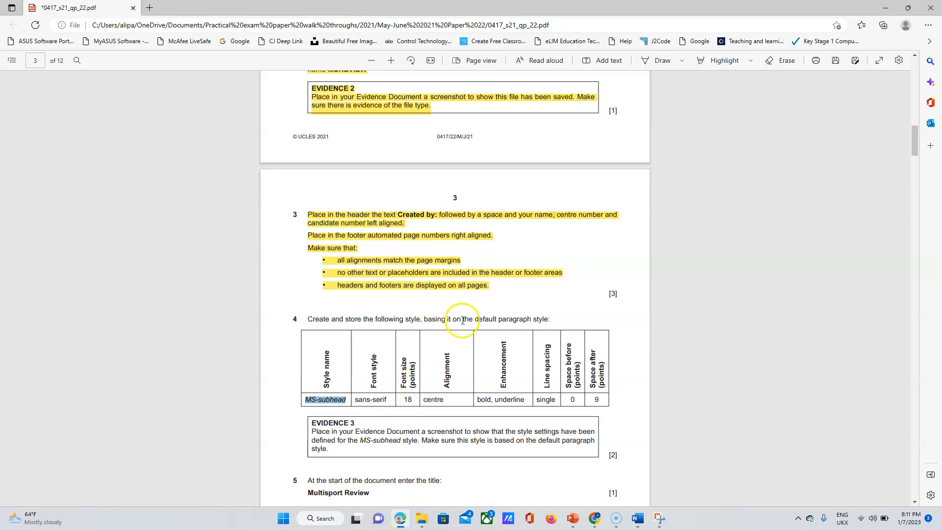
left_click(638, 518)
left_click(674, 490)
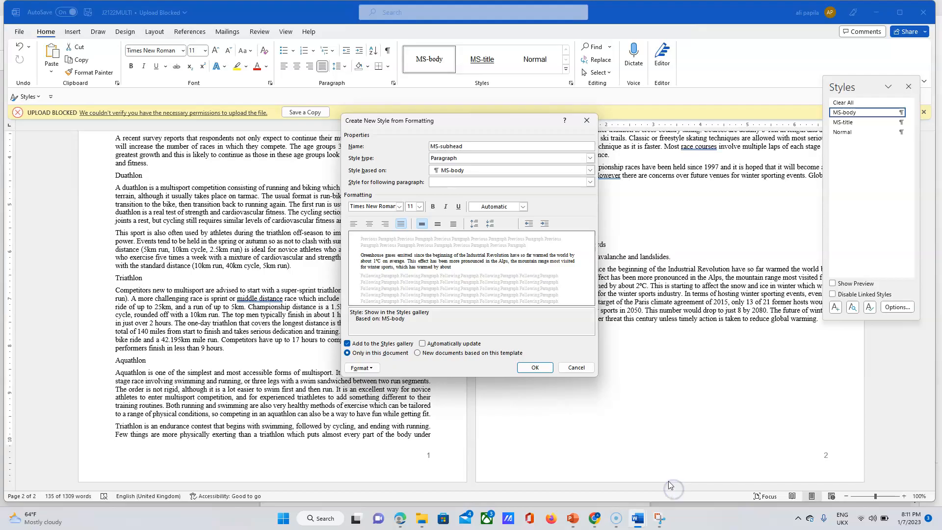
Set the MS-subhead style's font to Arial.
left_click(399, 207)
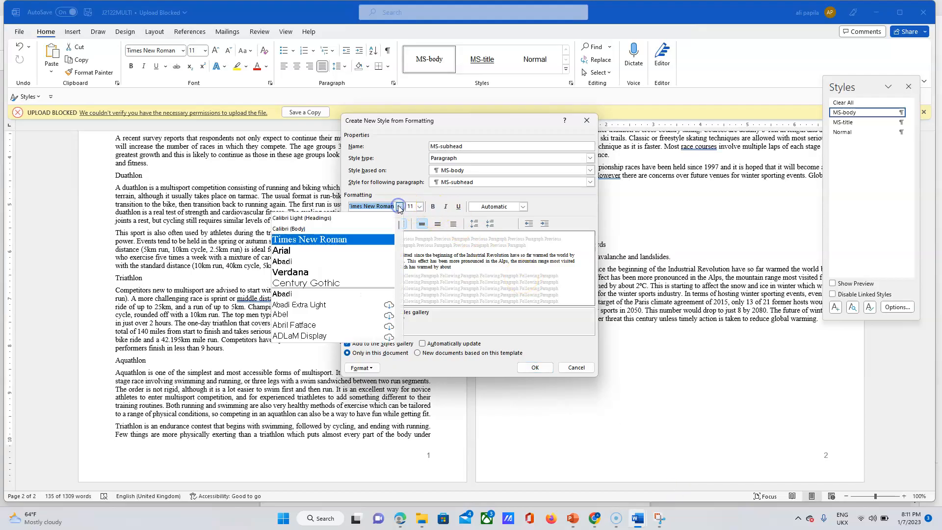
left_click(301, 251)
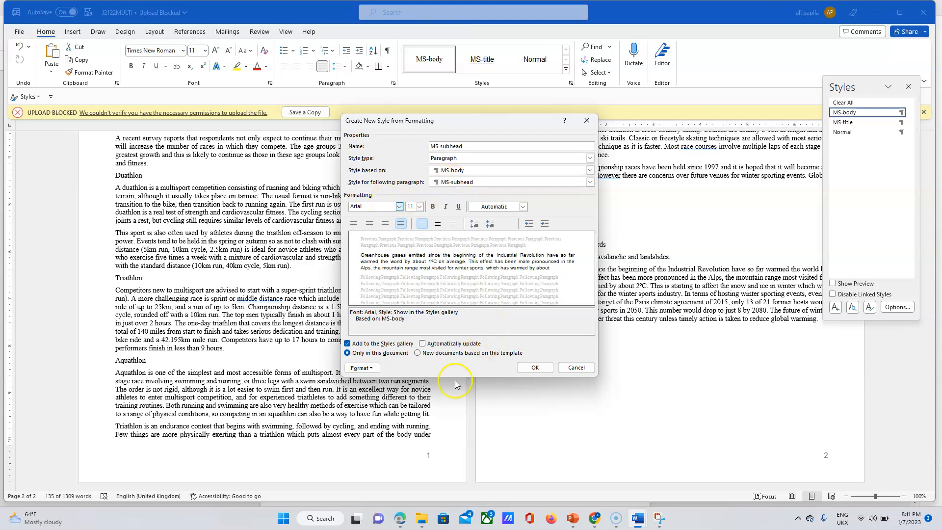
left_click(400, 520)
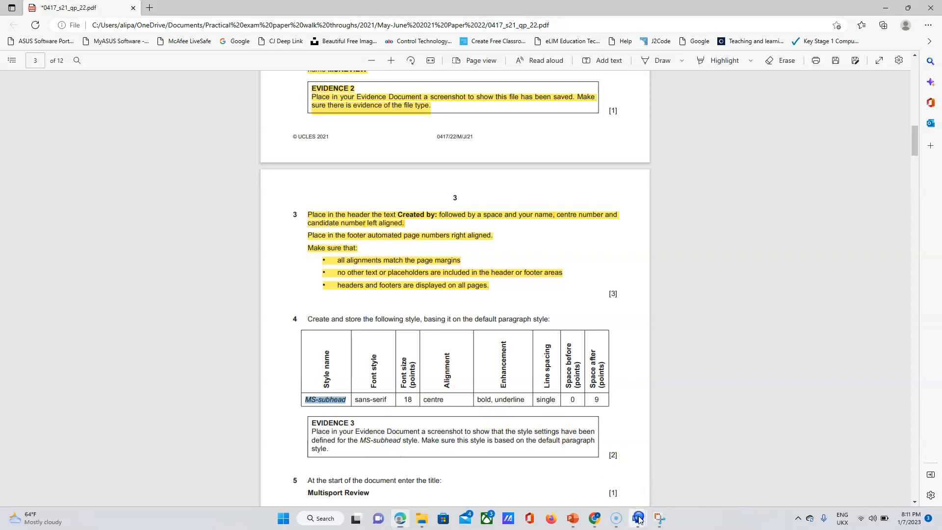
Set the MS-subhead font size to 18 and check it against the exam's style table.
mouse_move(639, 519)
left_click(665, 474)
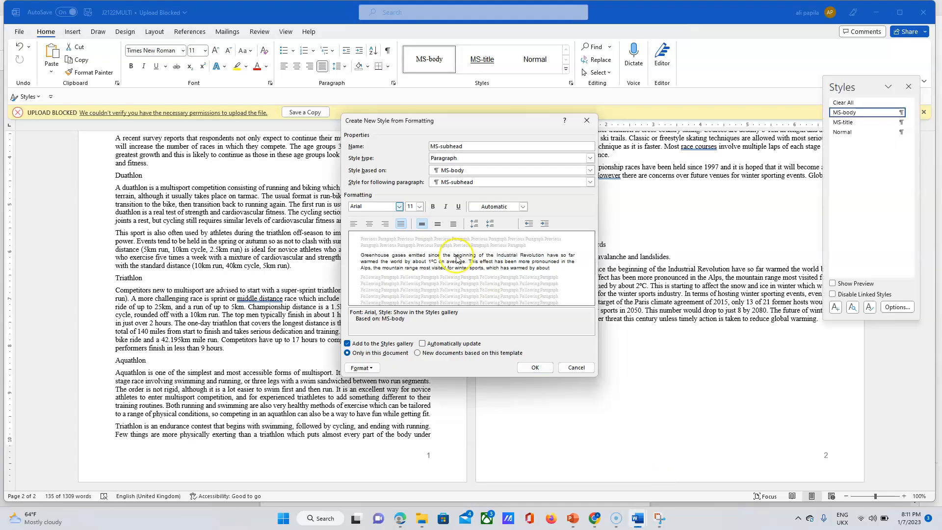
left_click(420, 207)
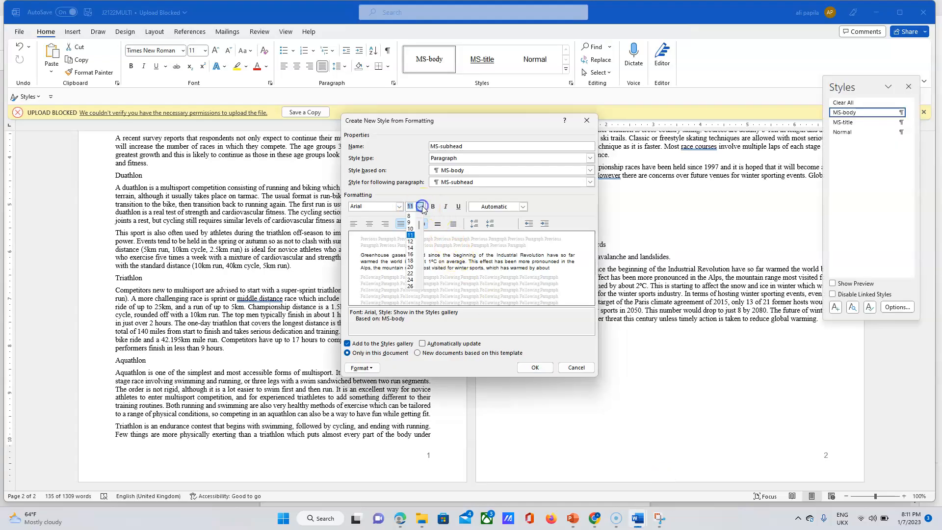
left_click(412, 260)
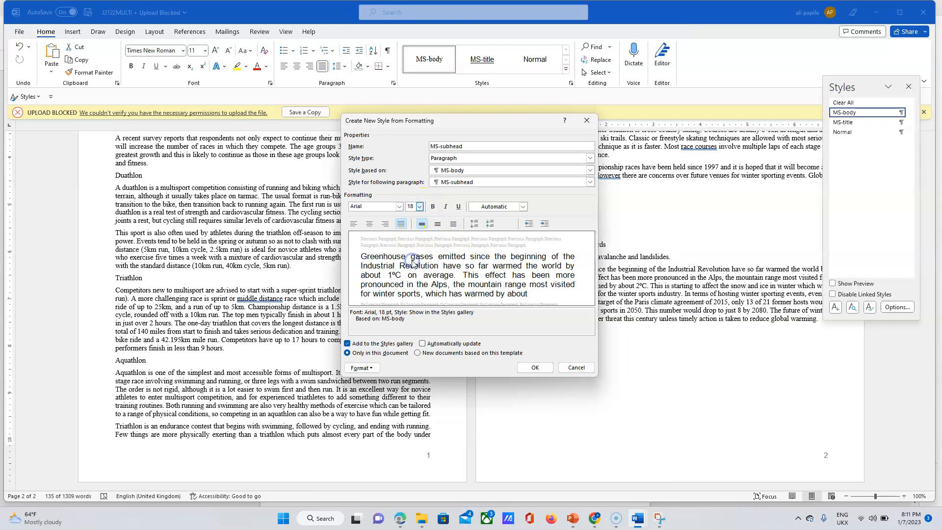
left_click(401, 520)
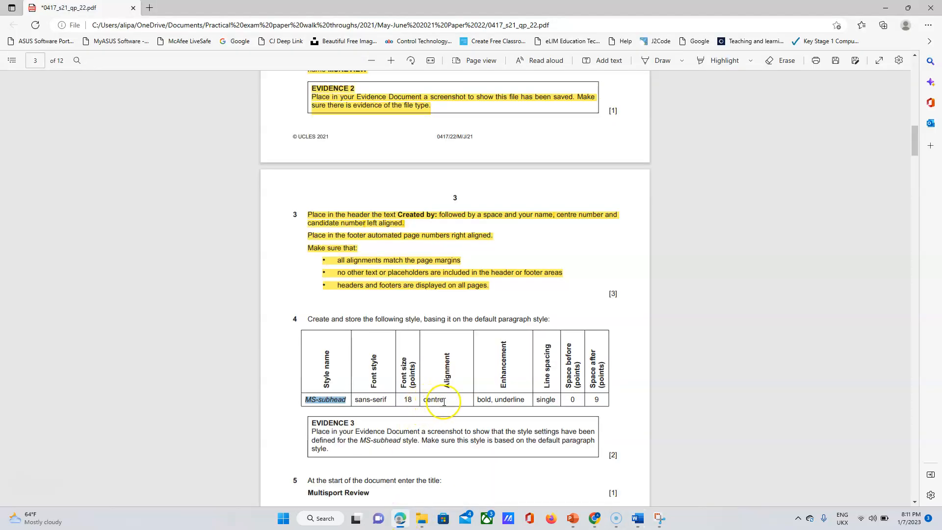
left_click_drag(446, 401, 311, 399)
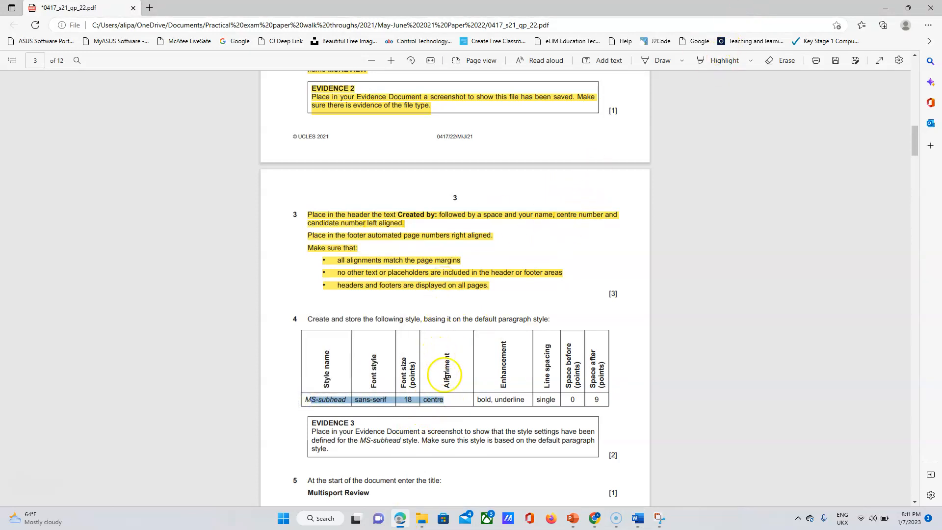
Give the MS-subhead style single line spacing and centre alignment.
mouse_move(638, 517)
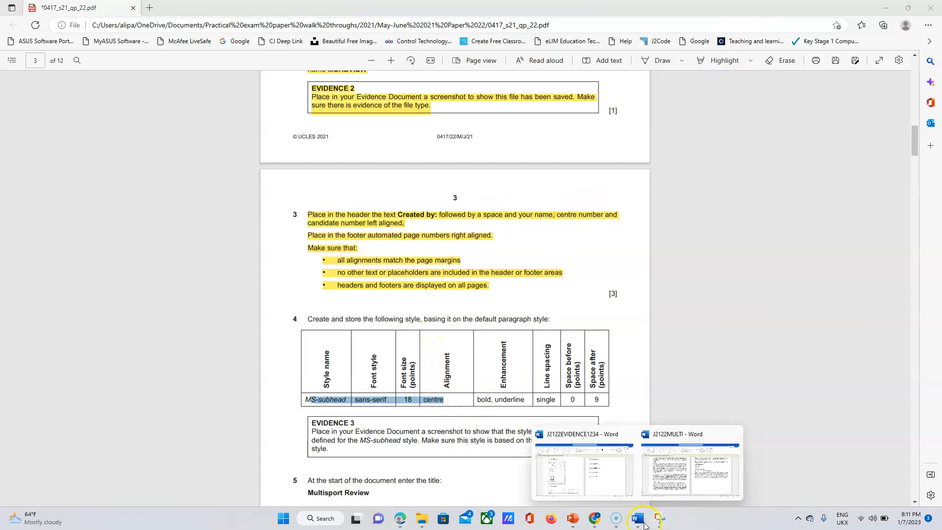
left_click(662, 479)
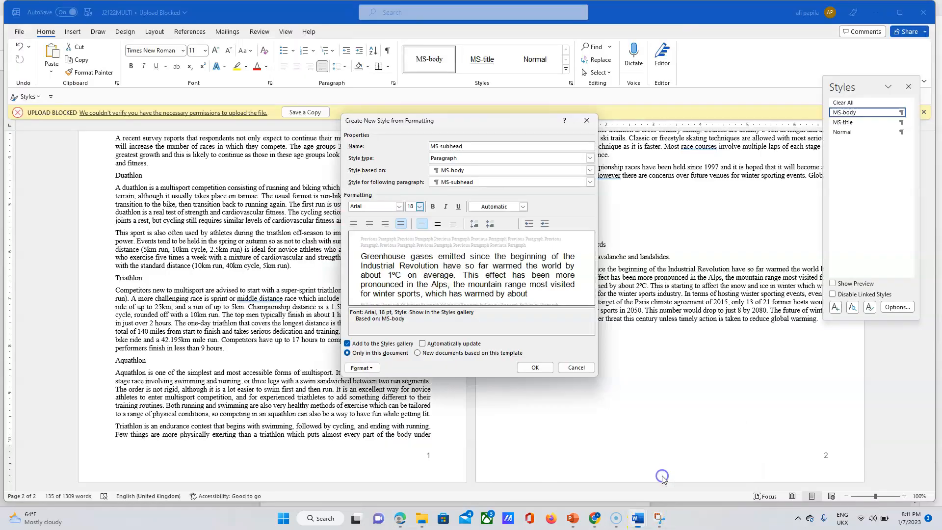
left_click(437, 226)
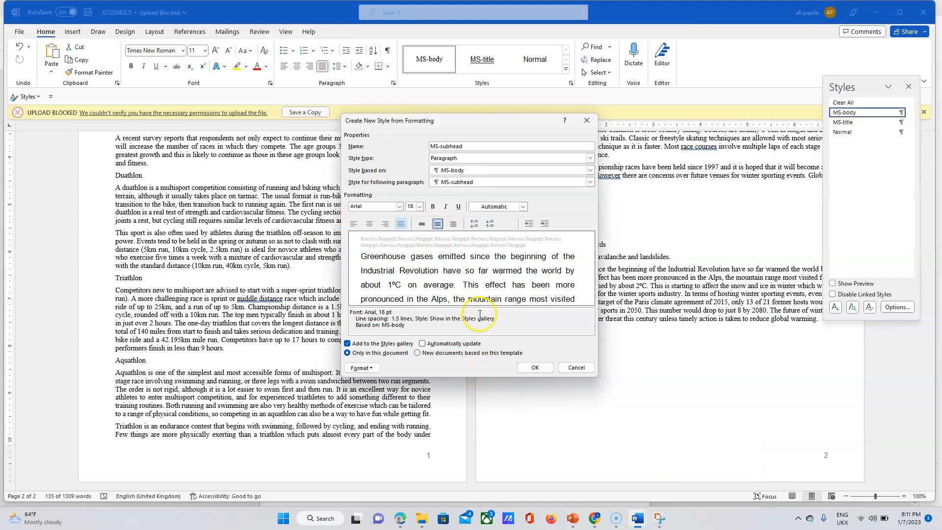
left_click(422, 223)
left_click(369, 224)
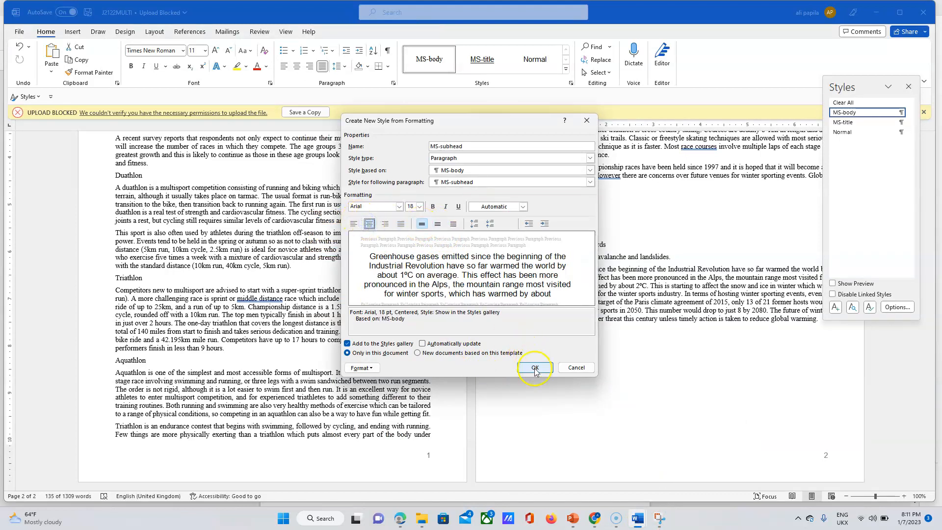
left_click(402, 521)
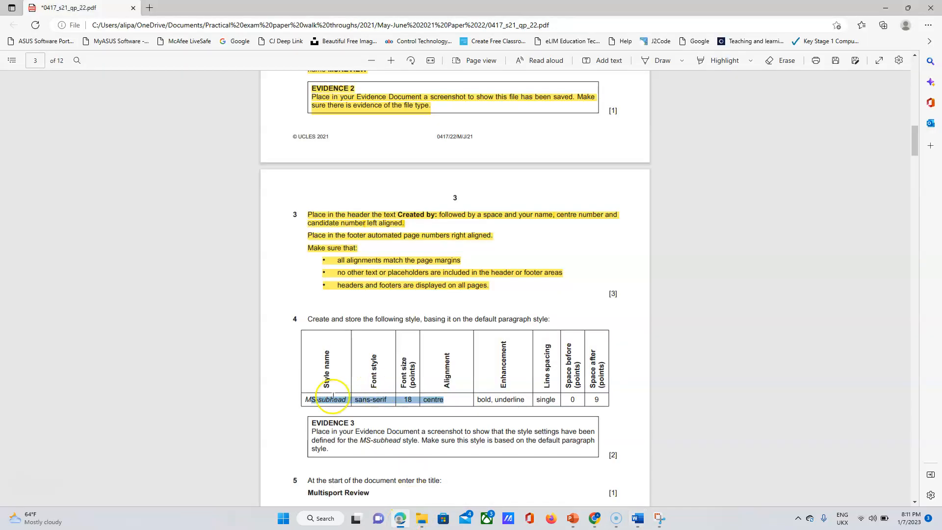
Highlight the MS-subhead, sans-serif, 18 and centre table cells in yellow.
left_click_drag(304, 399, 446, 401)
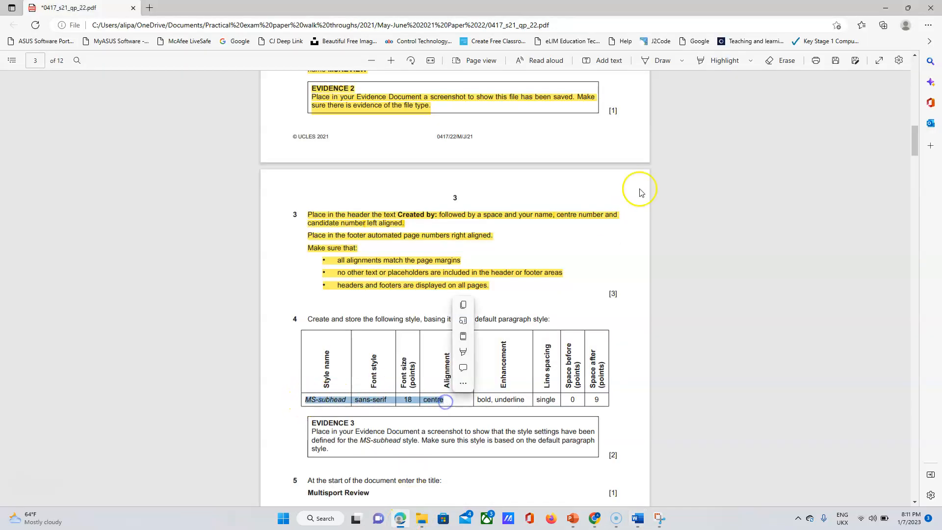
left_click(717, 61)
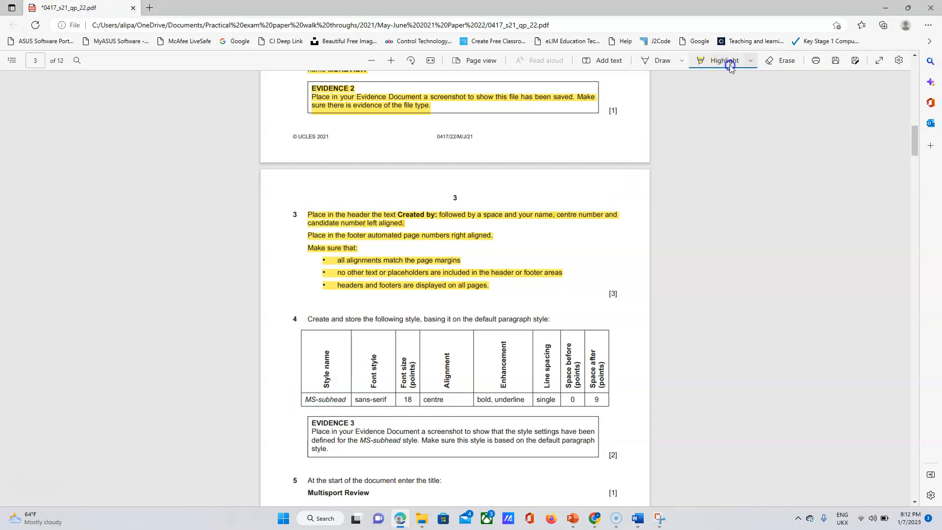
left_click(750, 61)
left_click(667, 100)
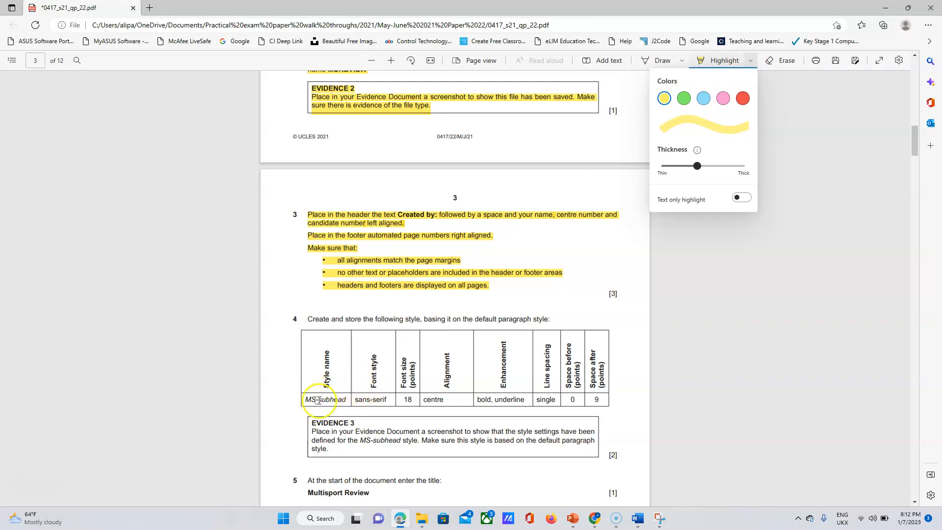
left_click_drag(301, 398, 446, 399)
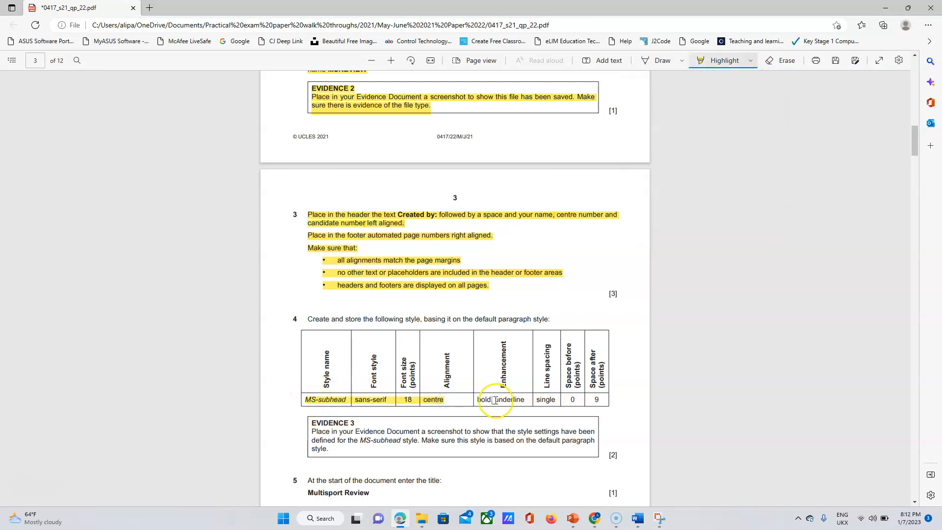
mouse_move(637, 524)
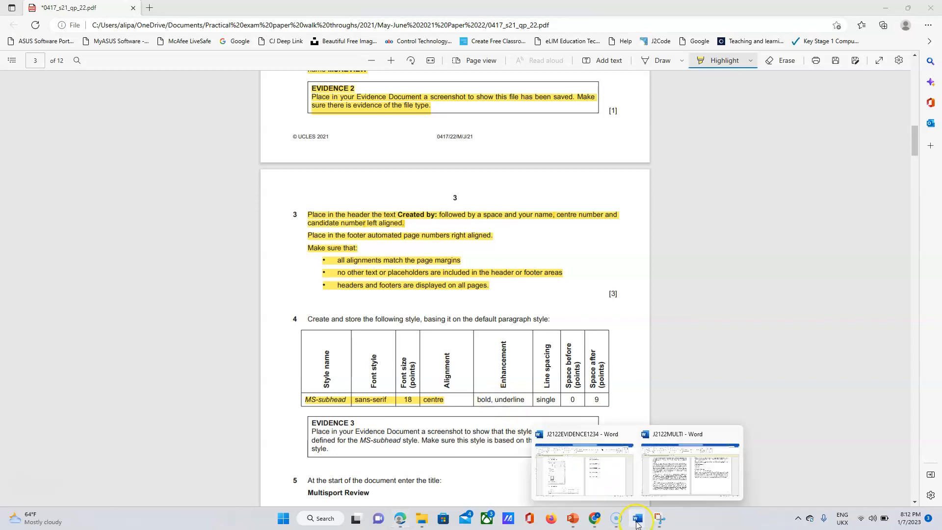
left_click(646, 478)
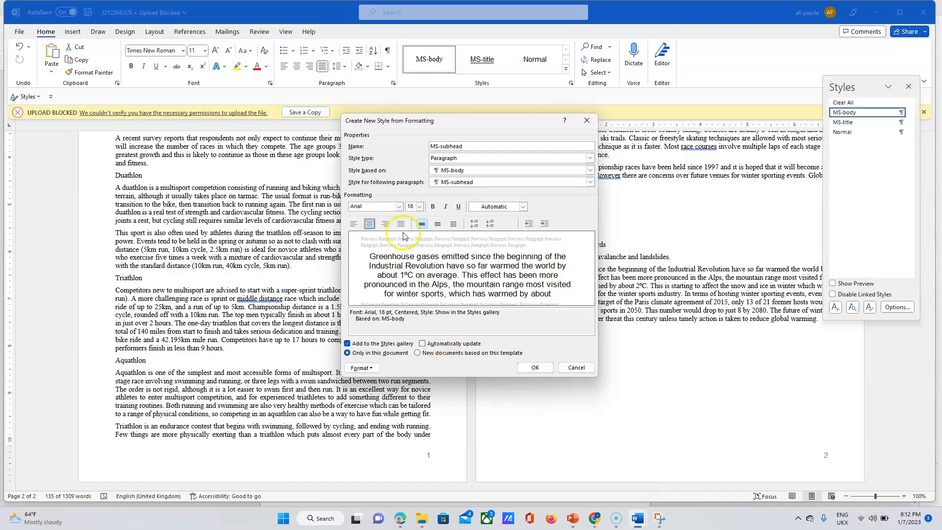
Apply bold and italic to the MS-subhead style, cross-checking the exam paper.
left_click(432, 208)
left_click(446, 207)
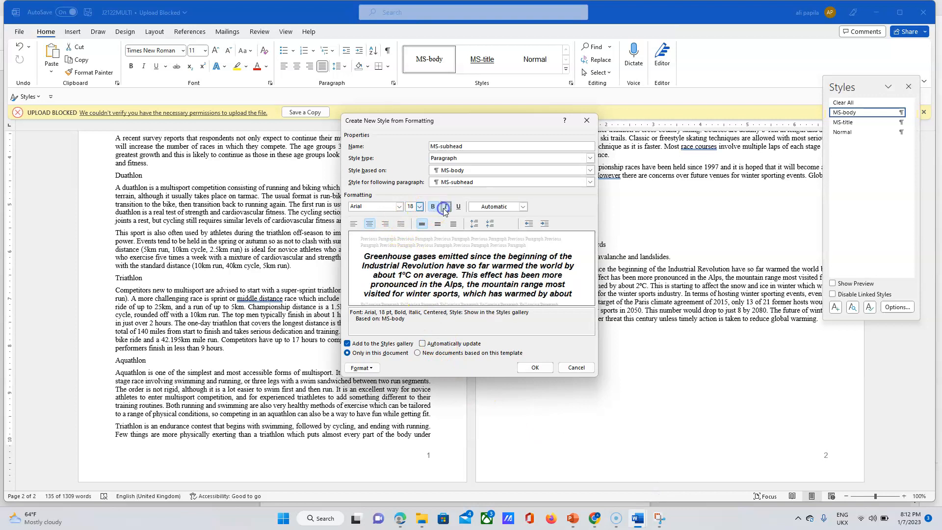
left_click(404, 516)
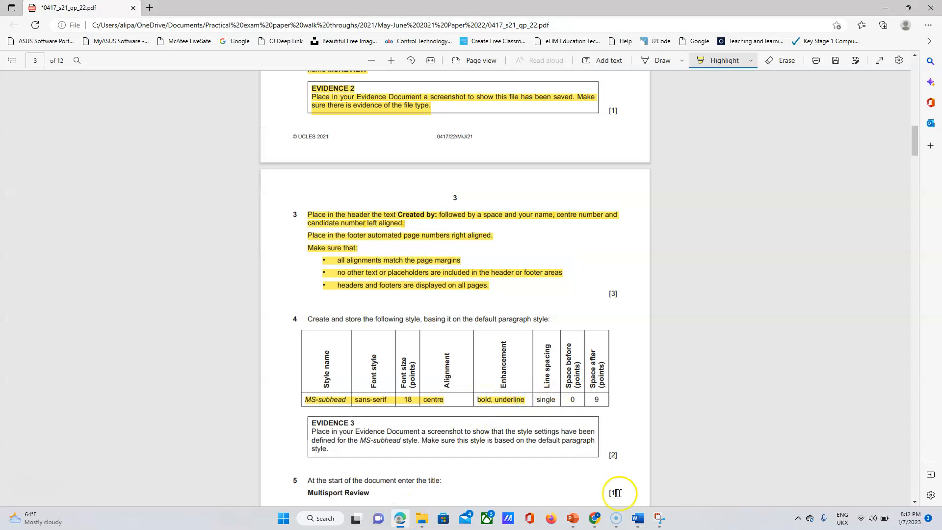
left_click(639, 520)
left_click(658, 483)
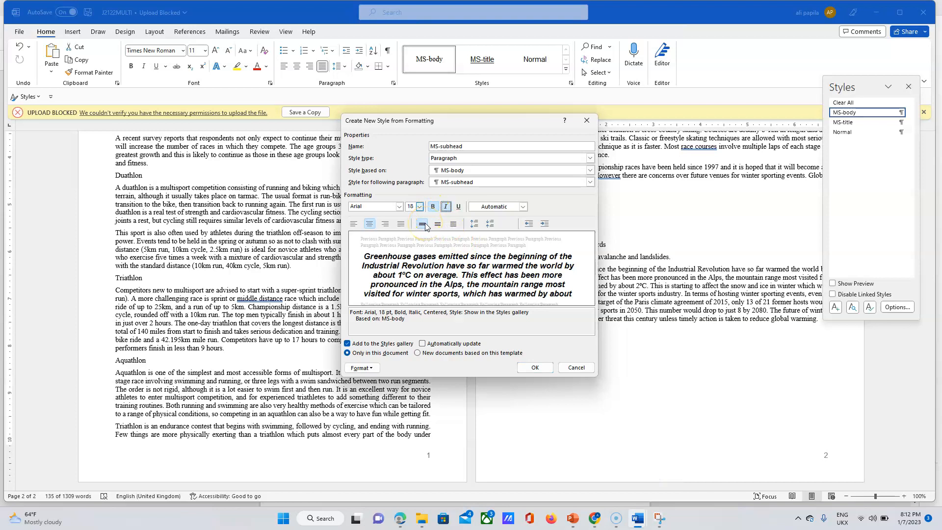
left_click(400, 519)
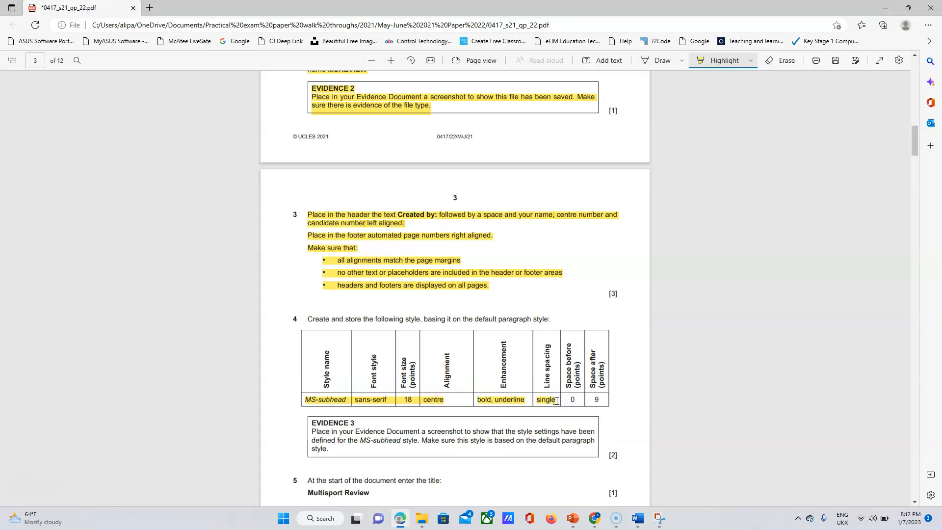
mouse_move(638, 518)
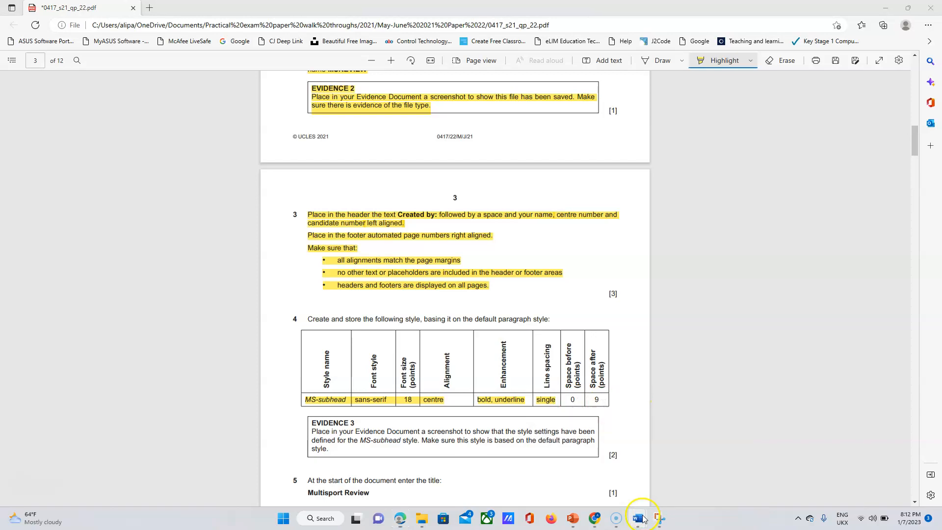
left_click(668, 488)
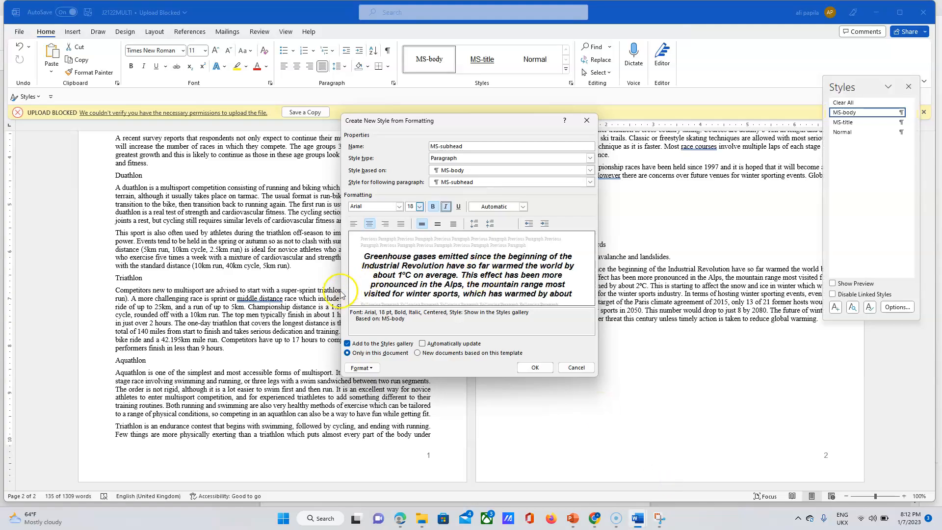
Set the style's paragraph Spacing After to 9 pt.
left_click(363, 368)
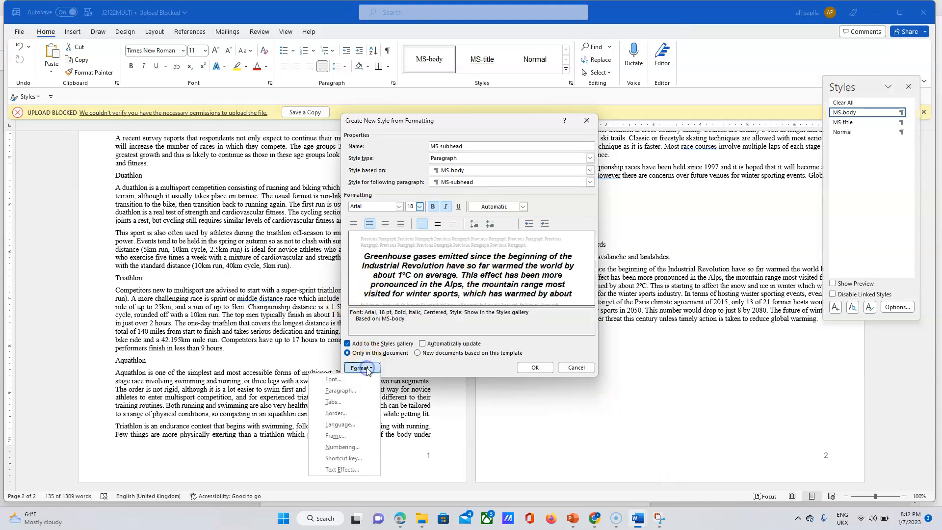
left_click(352, 392)
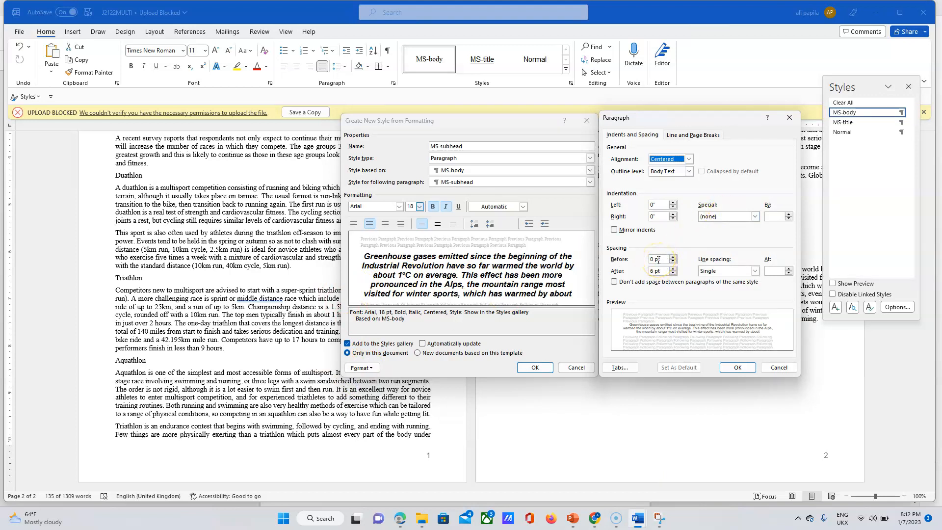
left_click(674, 269)
left_click(736, 368)
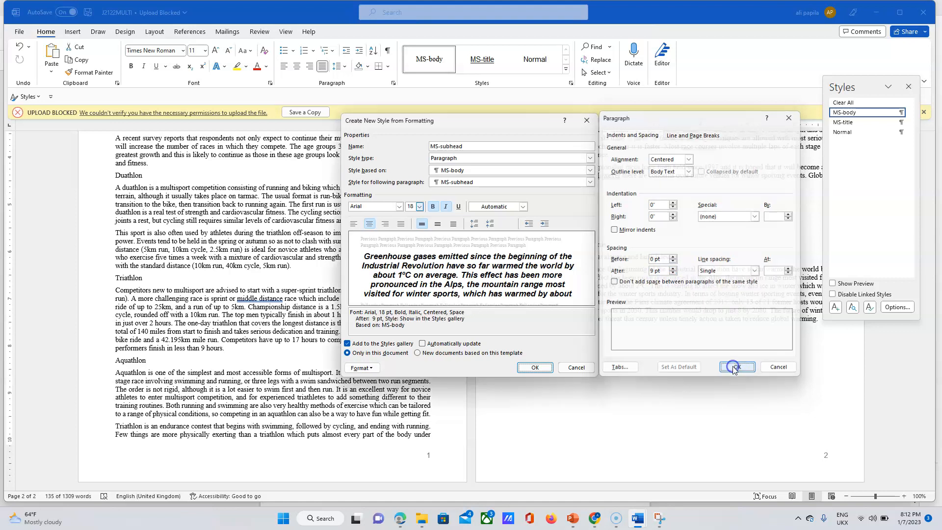
Review question 4's MS-subhead requirements in the PDF, then return to J2122MULTI.
left_click(401, 520)
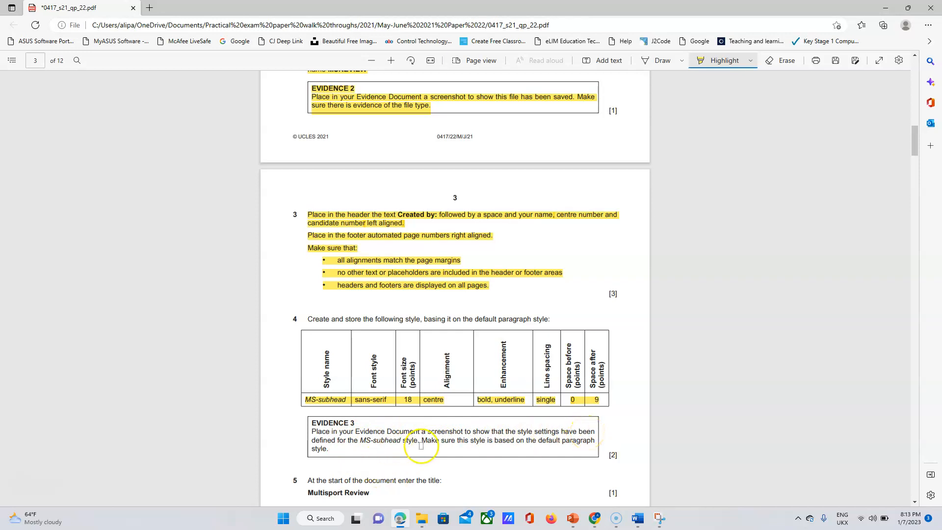
left_click(541, 440)
left_click(643, 525)
left_click(679, 476)
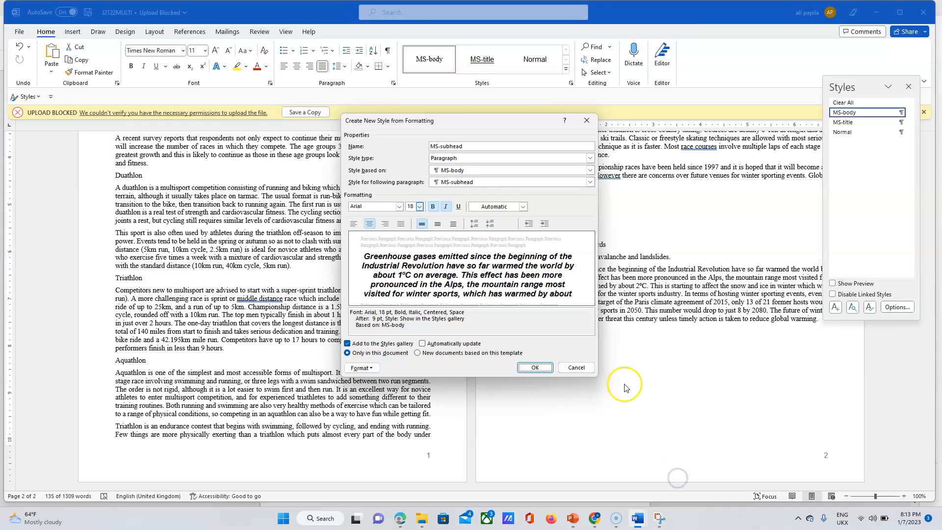
Change the MS-subhead style's base from MS-body to Normal.
left_click(589, 171)
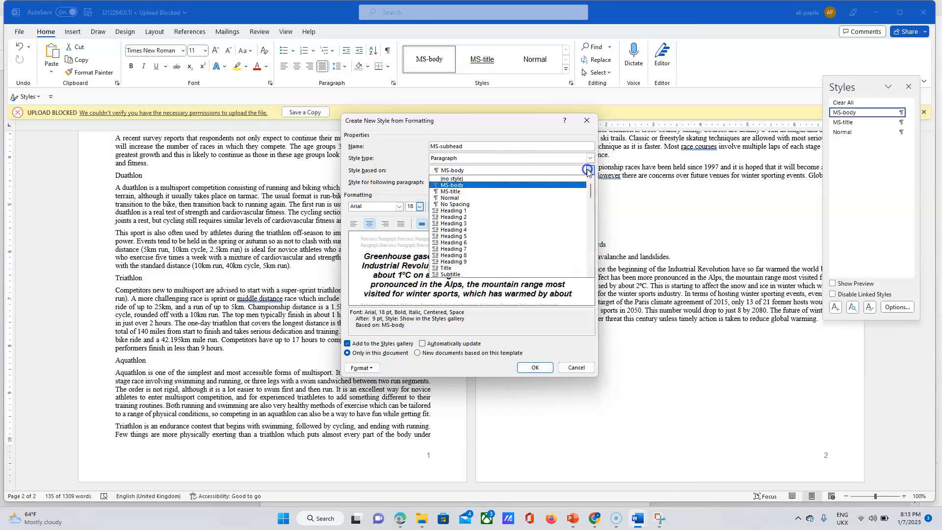
left_click(455, 198)
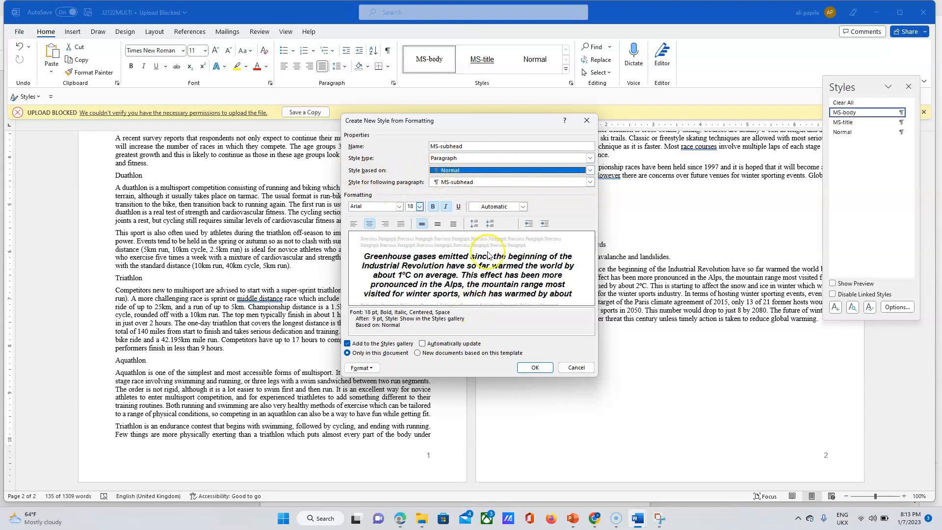
left_click(494, 327)
Snip the Create New Style dialog showing the MS-subhead settings and copy the image.
left_click(664, 519)
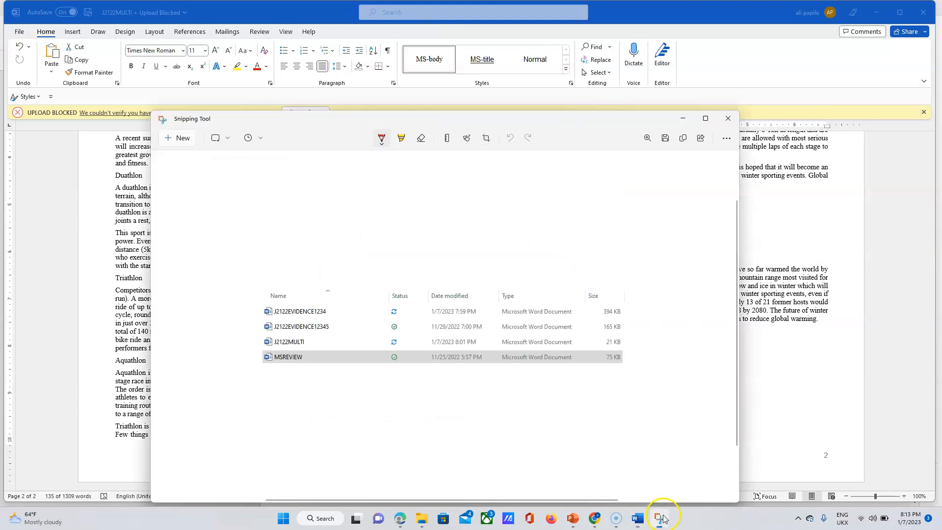
left_click(189, 141)
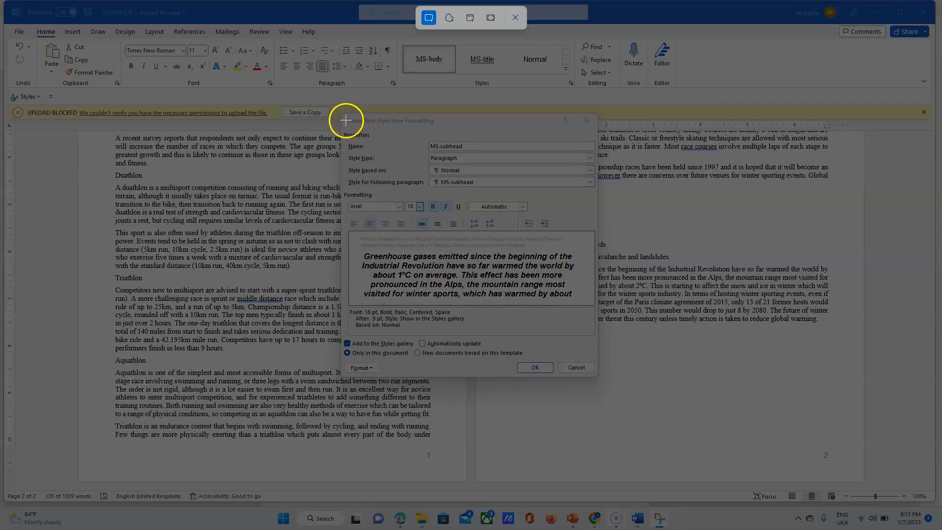
left_click_drag(343, 118, 597, 376)
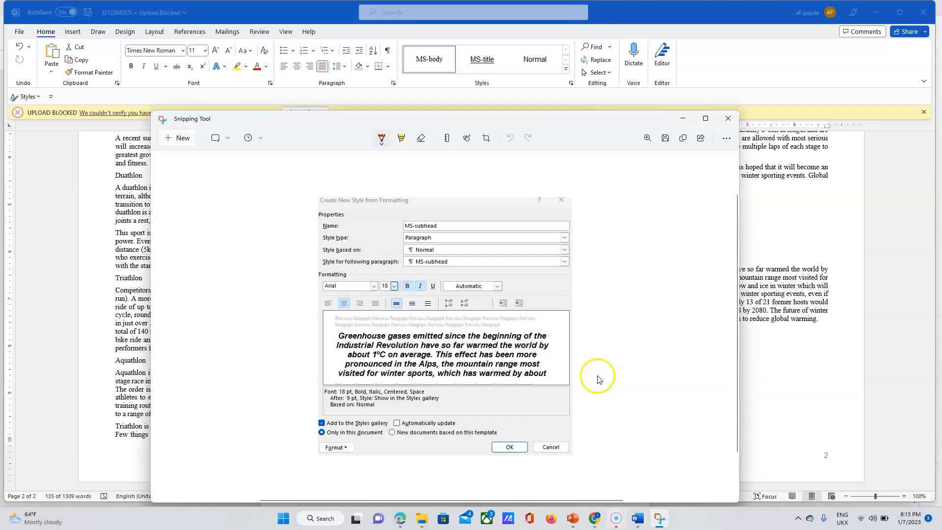
left_click(683, 138)
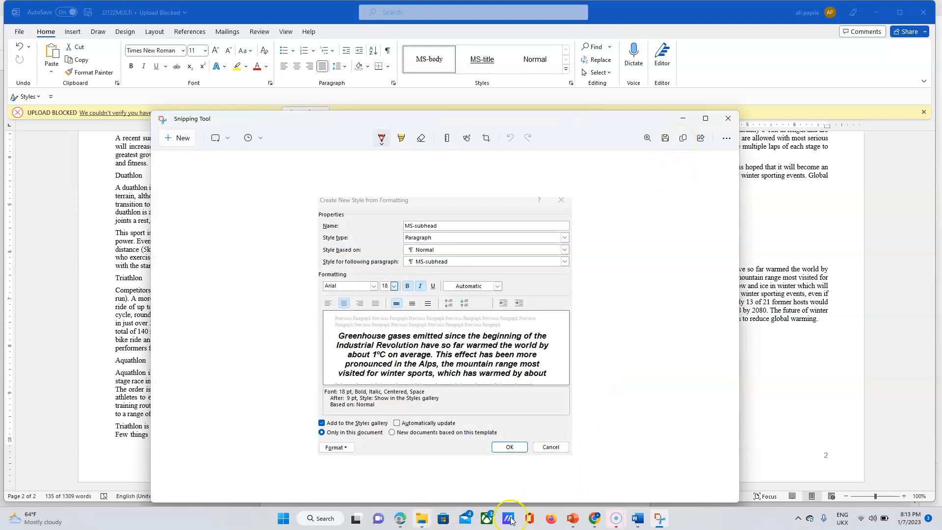
mouse_move(636, 520)
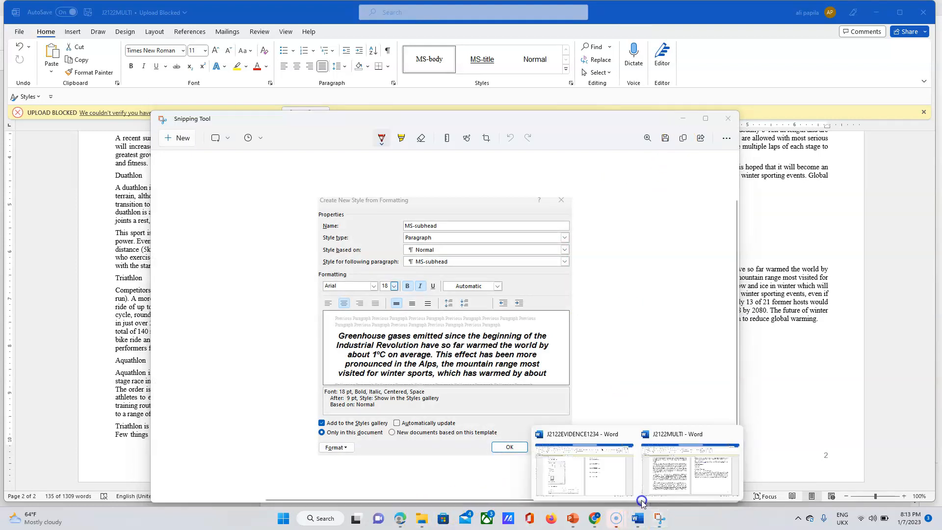
left_click(596, 471)
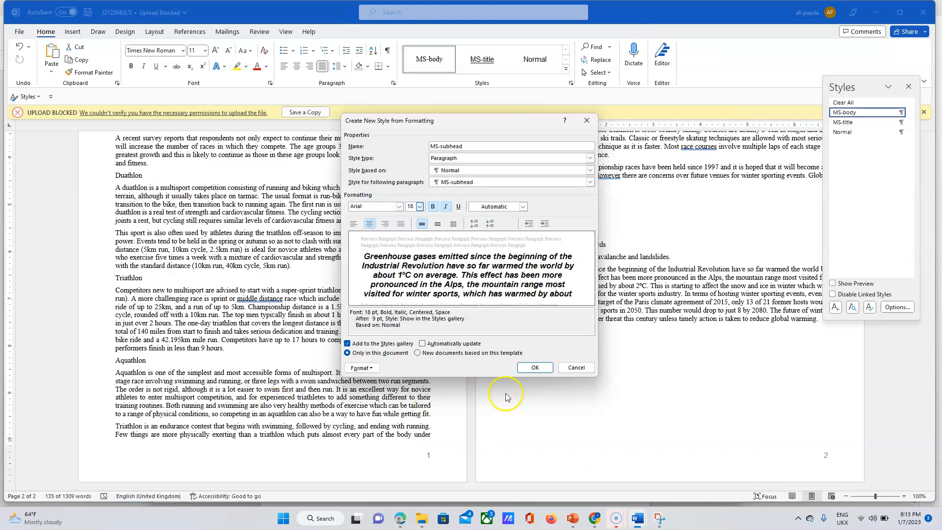
Save the MS-subhead style, then paste and shrink its settings screenshot under Evidence 3.
left_click(534, 368)
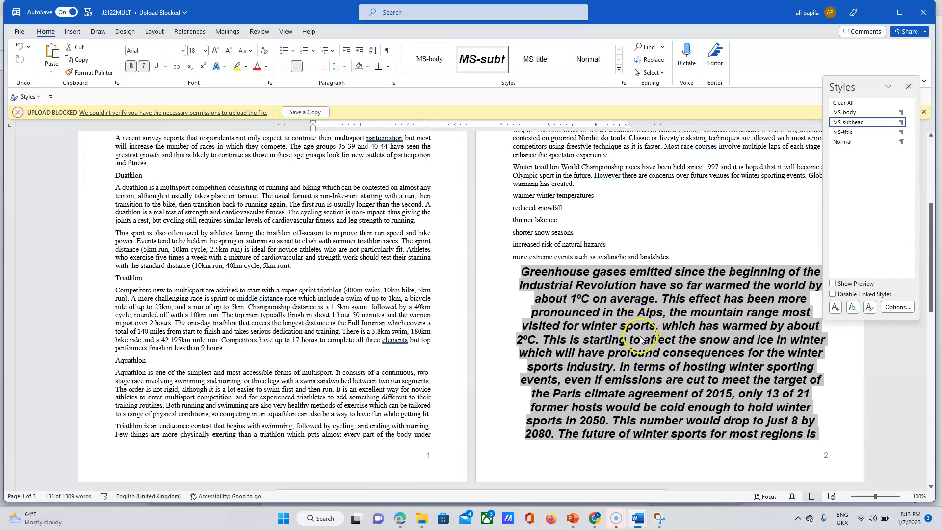
mouse_move(633, 521)
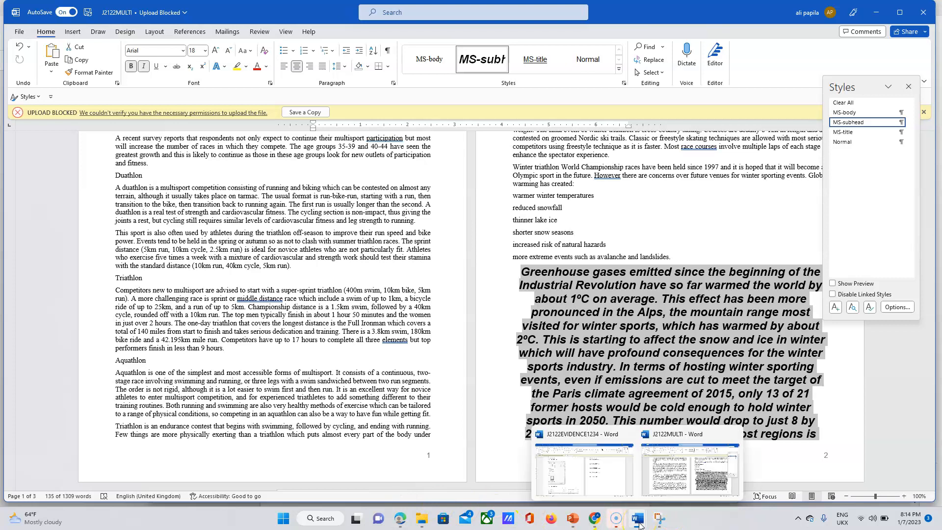
left_click(598, 495)
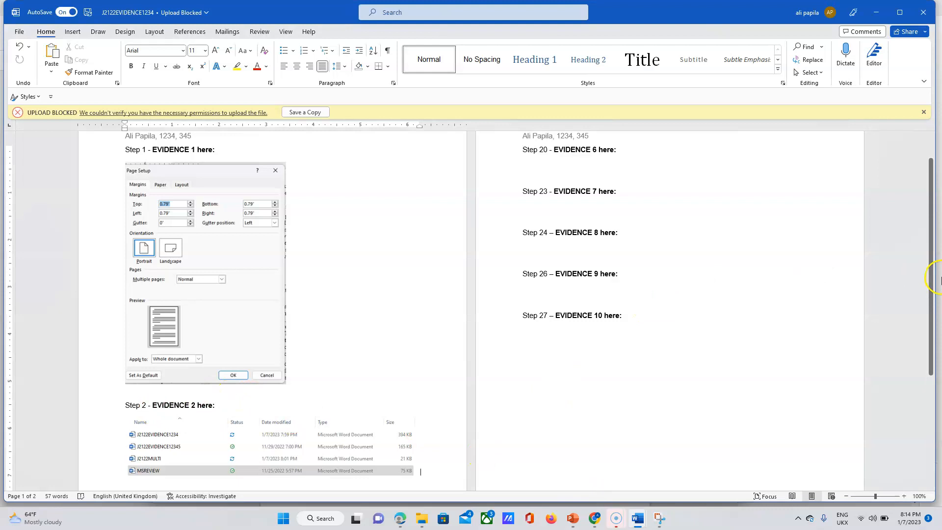
scroll(933, 260, "down", 3)
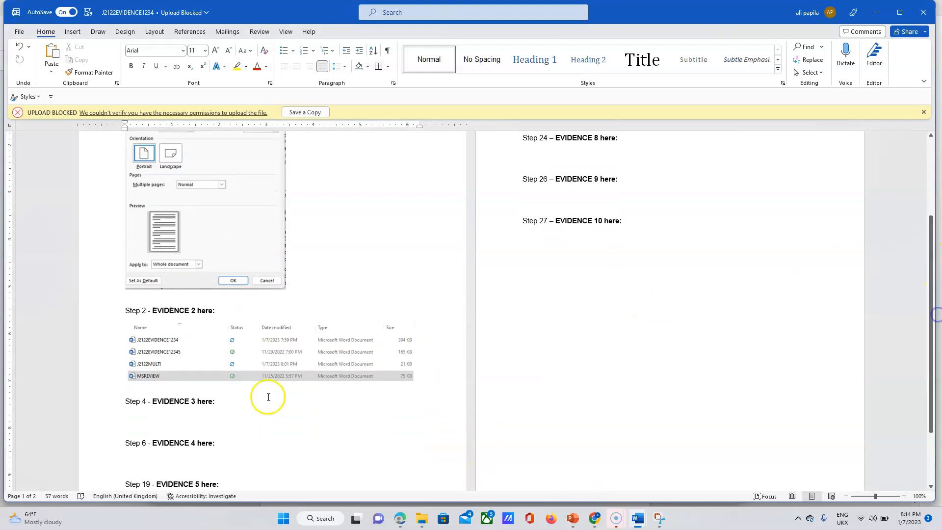
left_click(166, 417)
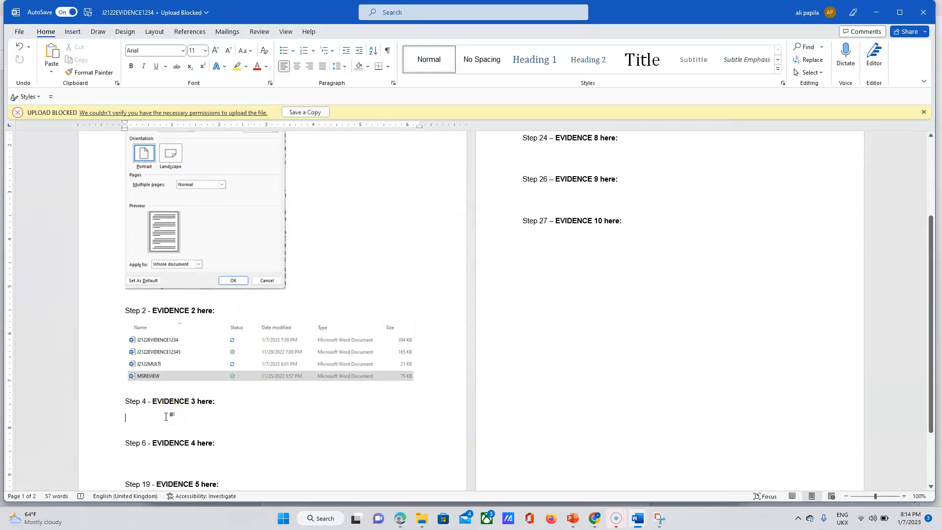
key("ctrl+v")
left_click(697, 273)
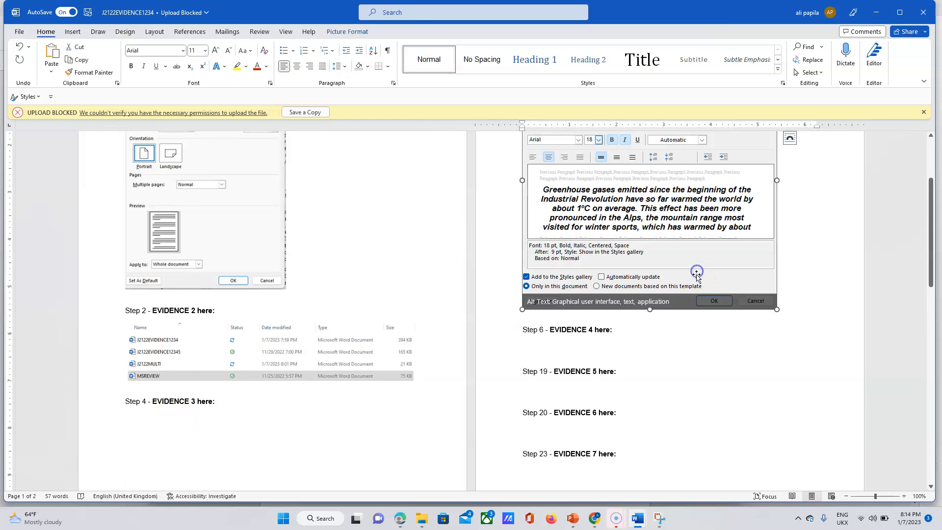
left_click_drag(522, 309, 568, 267)
Insert blank lines above Step 4 to push it onto page 2.
scroll(576, 265, "up", 2)
scroll(576, 265, "up", 1)
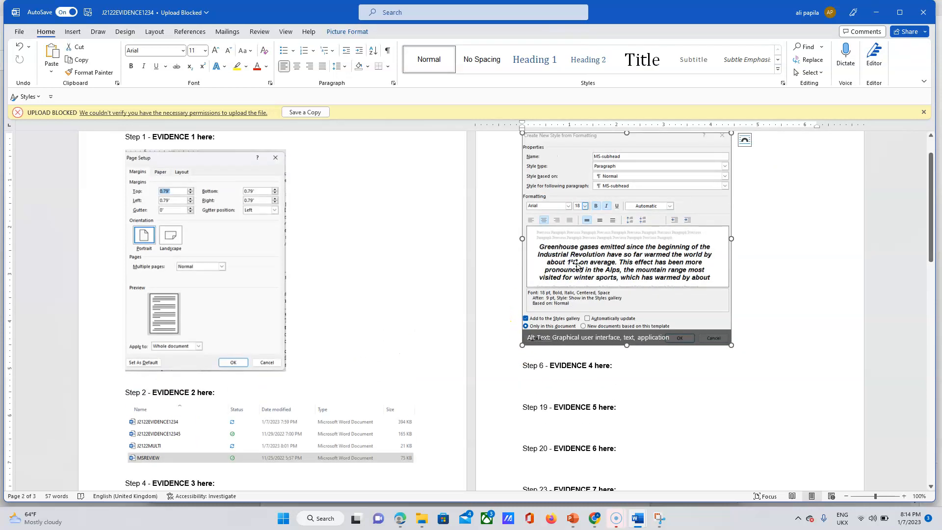
left_click(214, 472)
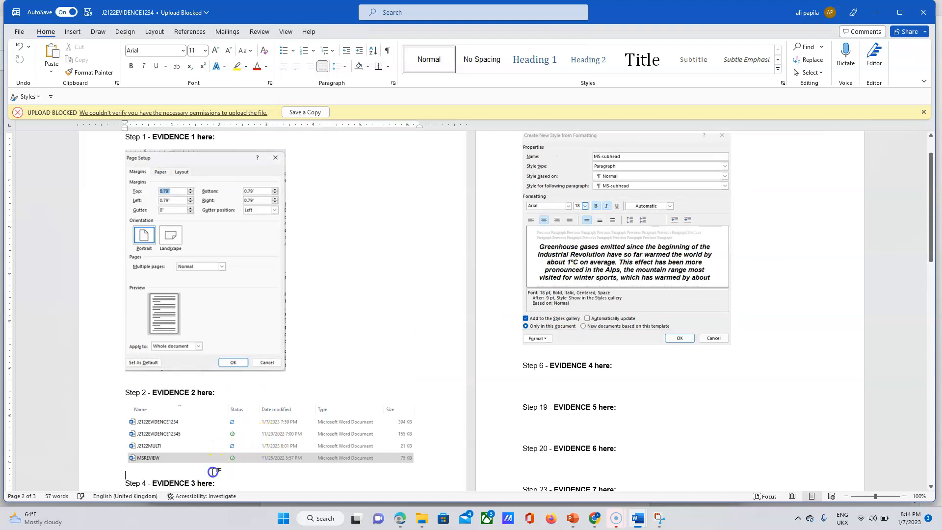
scroll(213, 473, "down", 2)
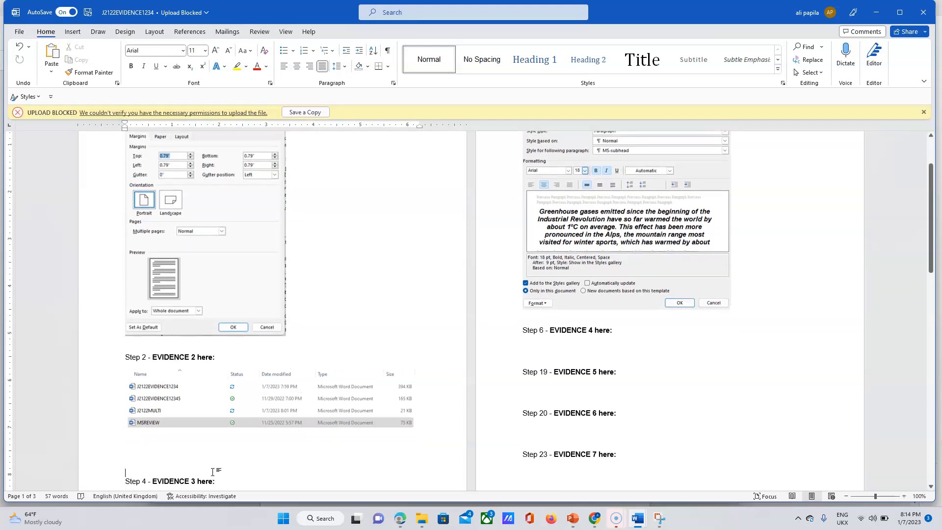
key("Return")
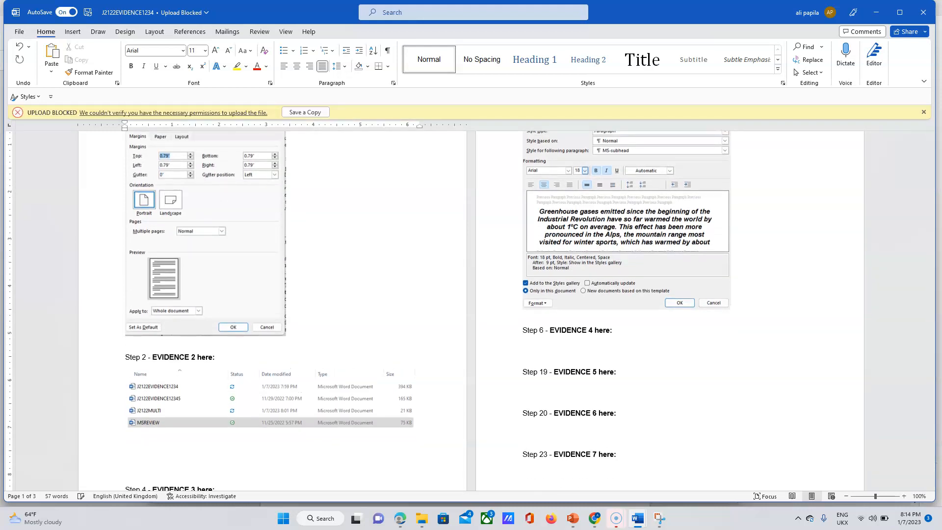
key("Return")
key("Return")
key("Return")
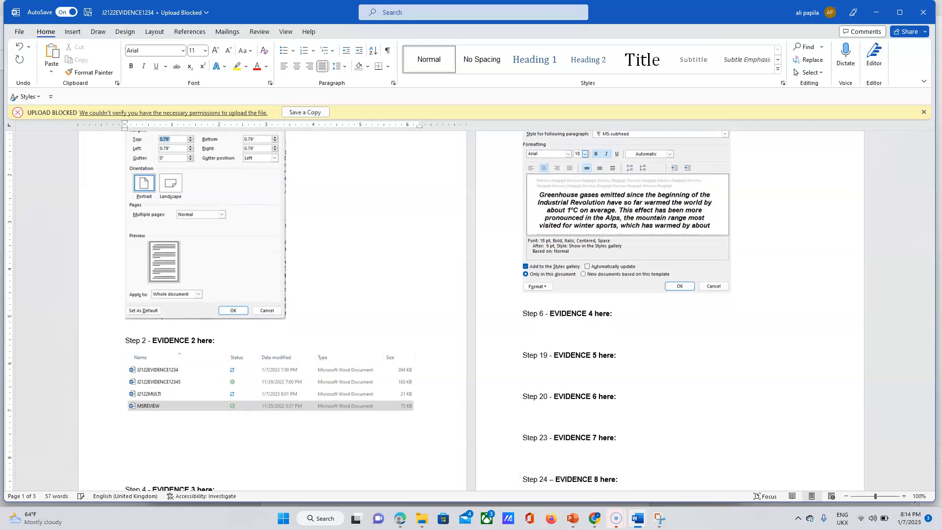
key("Return")
key("Return")
key("Return")
key("Return")
key("Return")
key("Return")
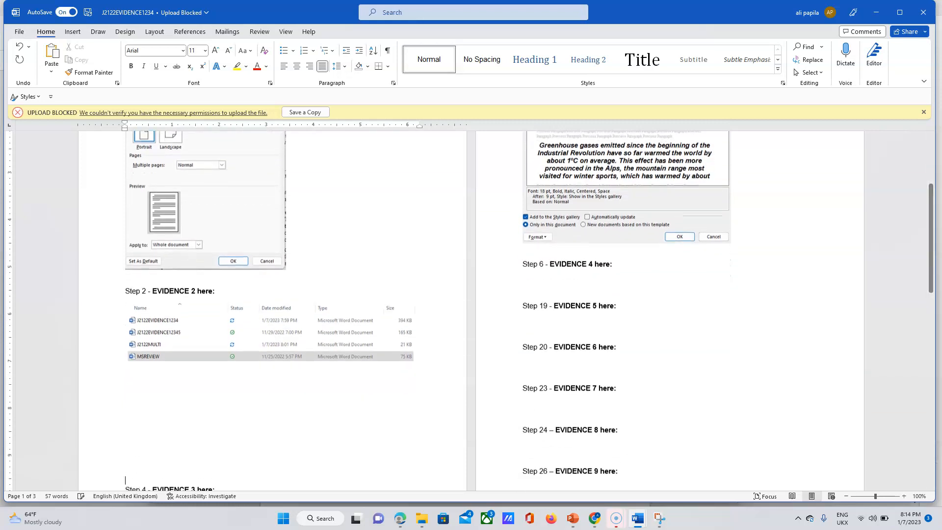
key("Return")
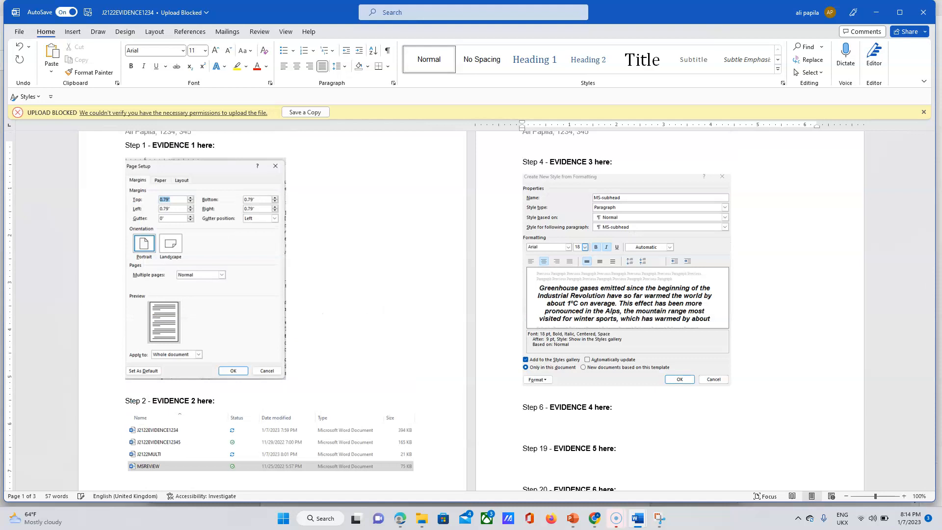
key("BackSpace")
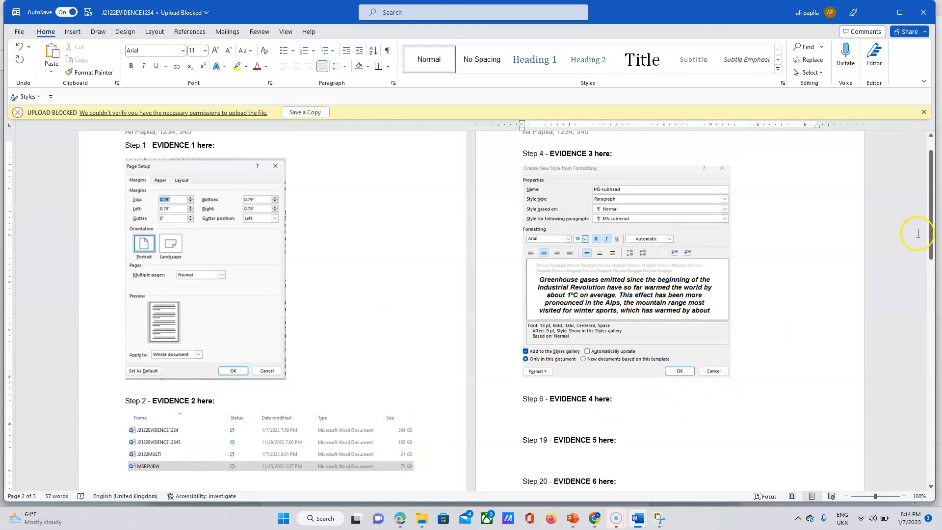
mouse_move(931, 234)
left_mouse_down()
mouse_move(931, 216)
mouse_move(931, 240)
left_mouse_up()
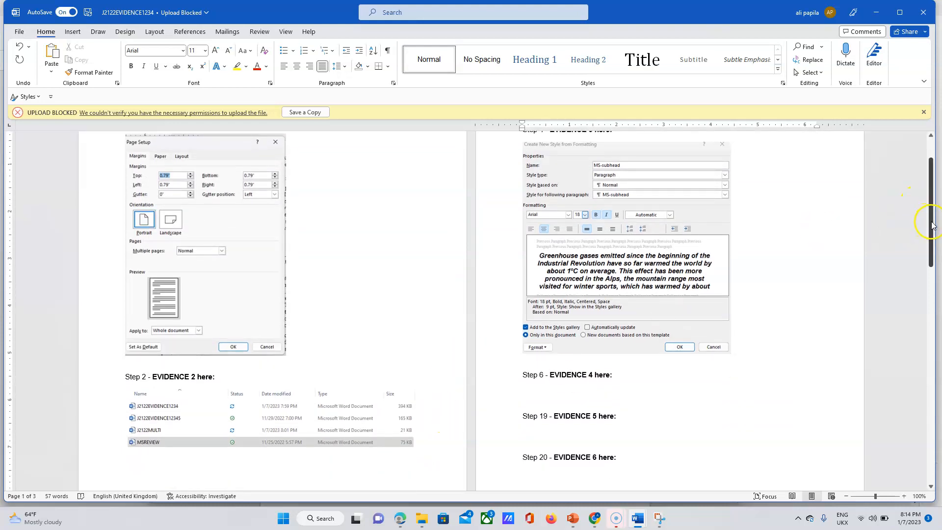
scroll(933, 226, "up", 2)
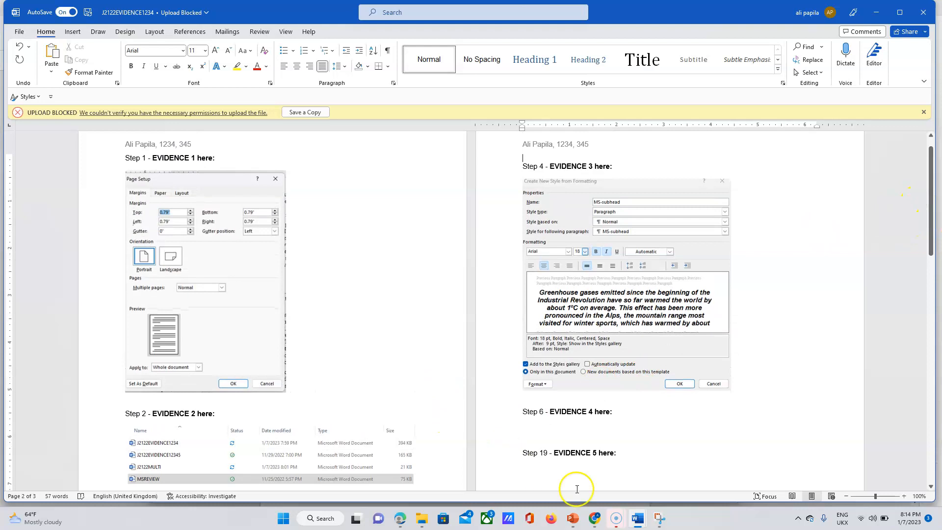
Highlight the EVIDENCE 3 instruction in the exam paper as done, then return to J2122MULTI.
left_click(400, 521)
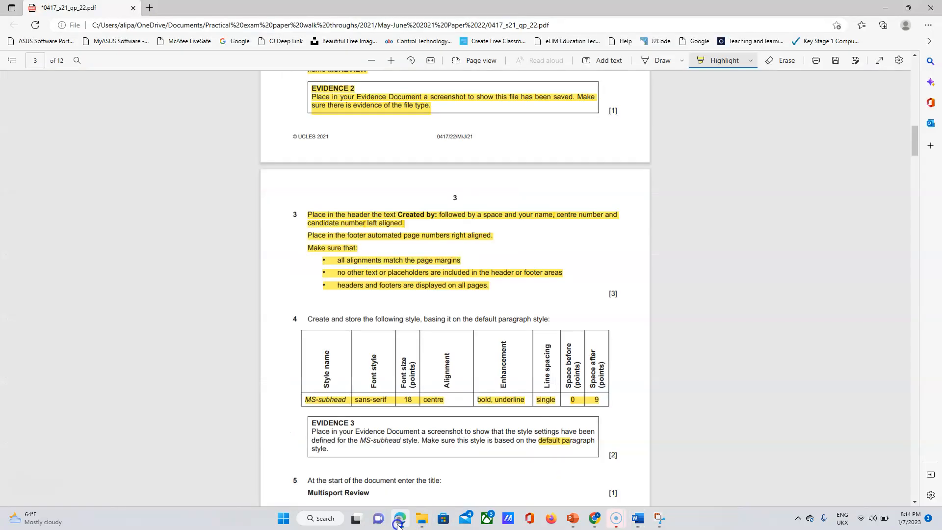
left_click_drag(311, 430, 344, 451)
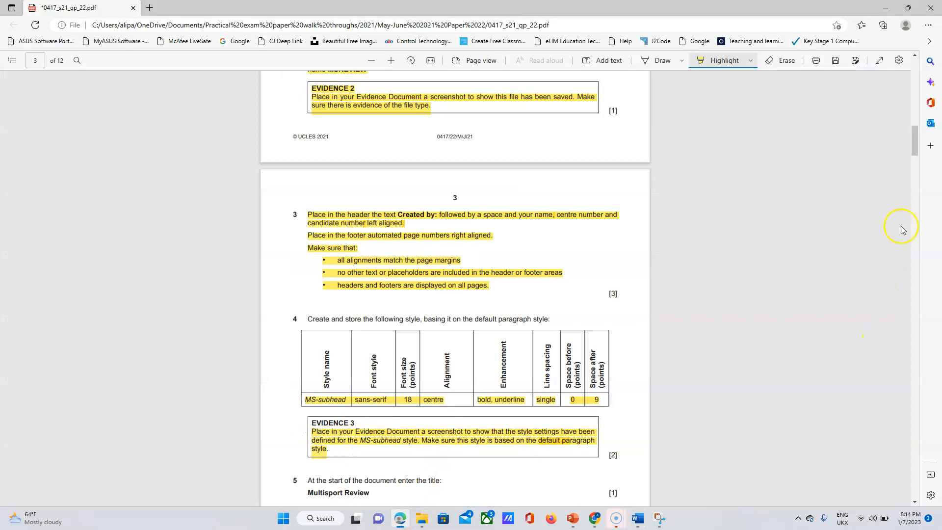
left_click_drag(917, 131, 919, 158)
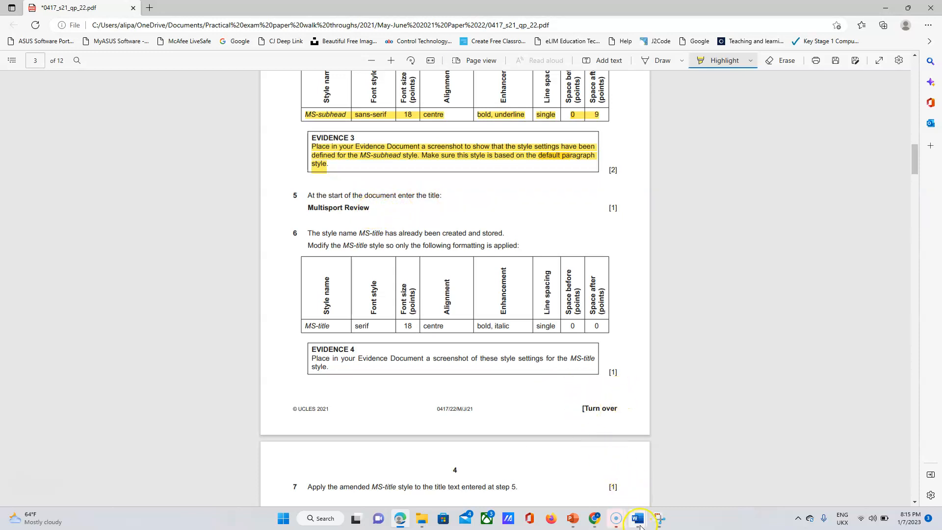
mouse_move(640, 524)
left_click(672, 484)
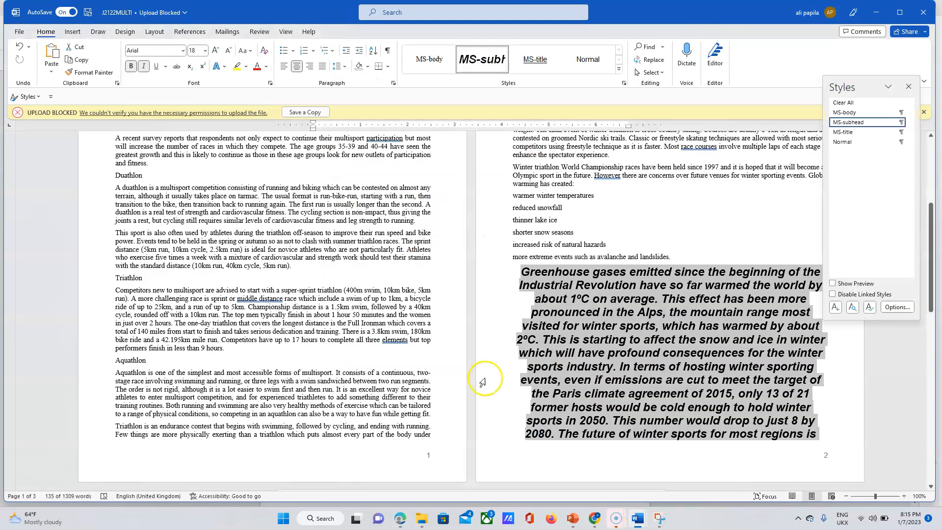
Insert 'Multisport Review' as a new first line above the opening paragraph of J2122MULTI.
left_click_drag(932, 269, 936, 213)
left_click(909, 87)
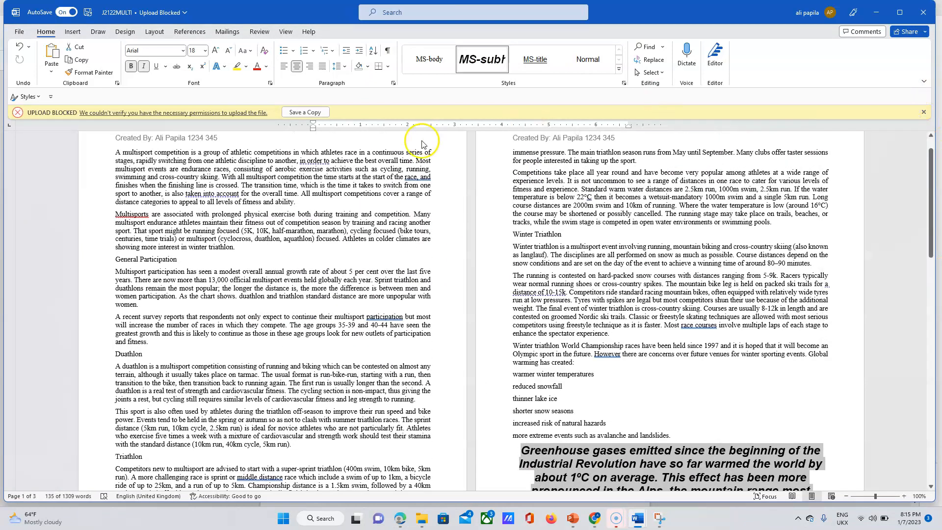
left_click(114, 149)
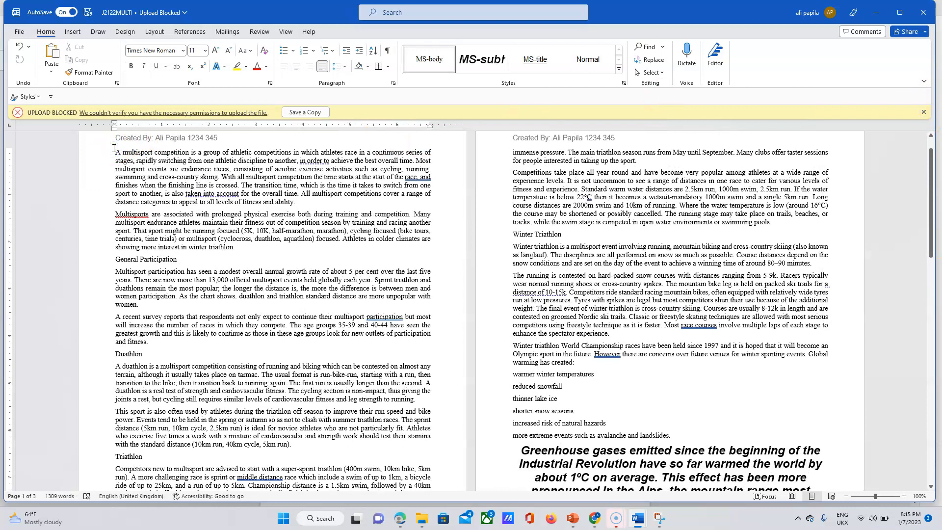
key("Return")
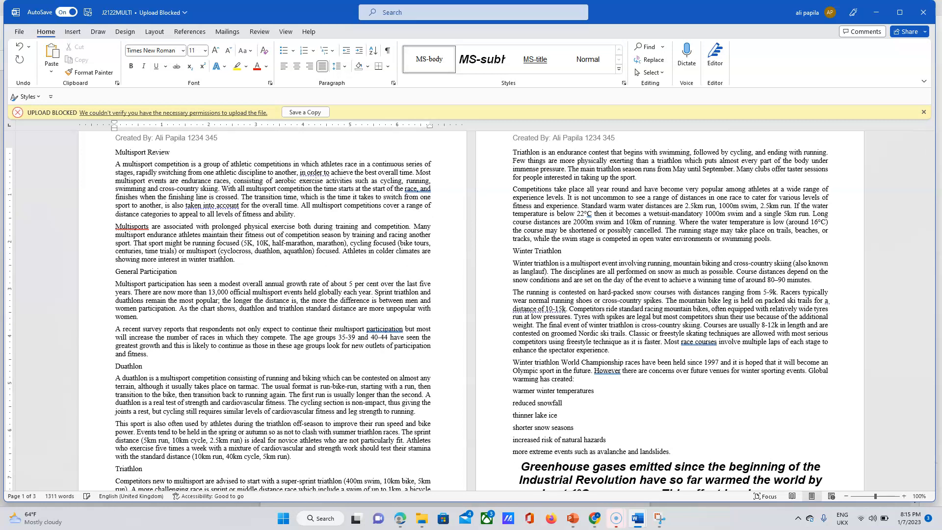
left_click(400, 519)
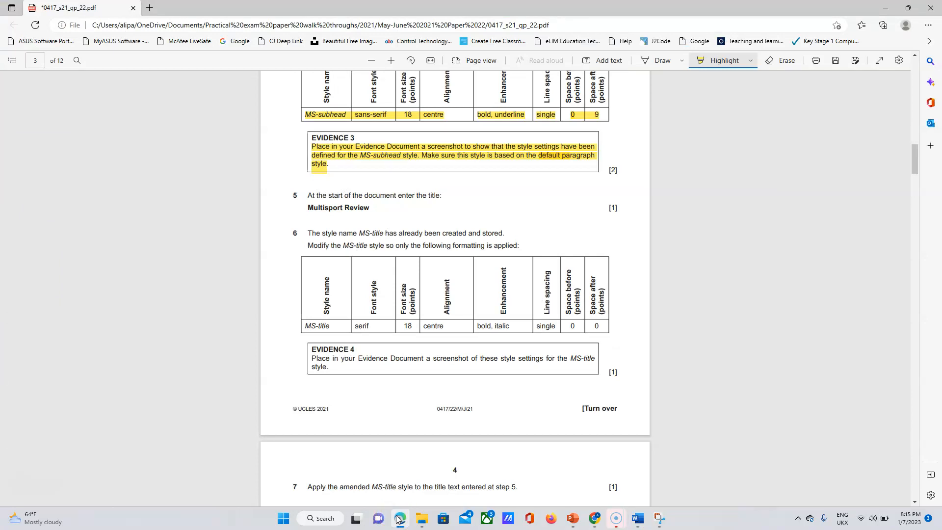
Highlight question 5's instruction and 'Multisport Review' in yellow in the exam paper.
left_click_drag(325, 202, 349, 209)
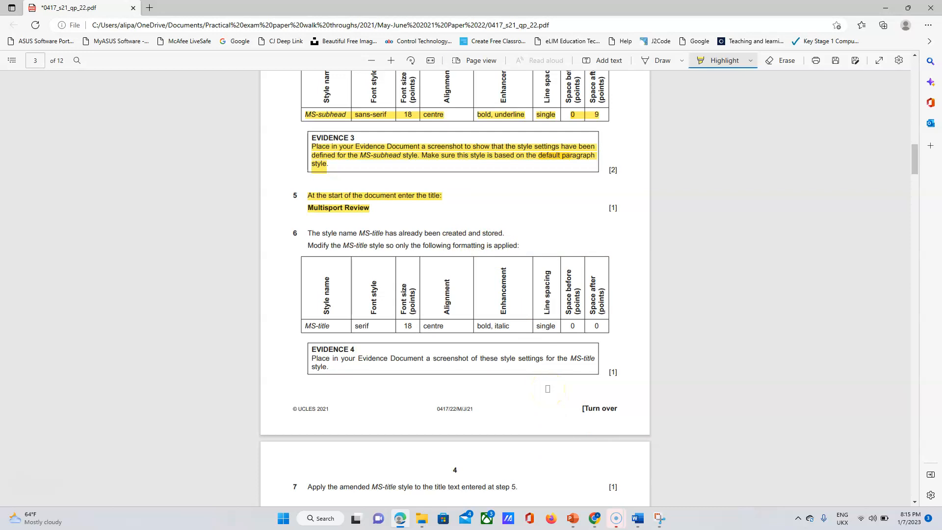
left_click(637, 518)
Apply MS-body to all J2122MULTI text, bringing it back to 2 pages.
left_click(687, 459)
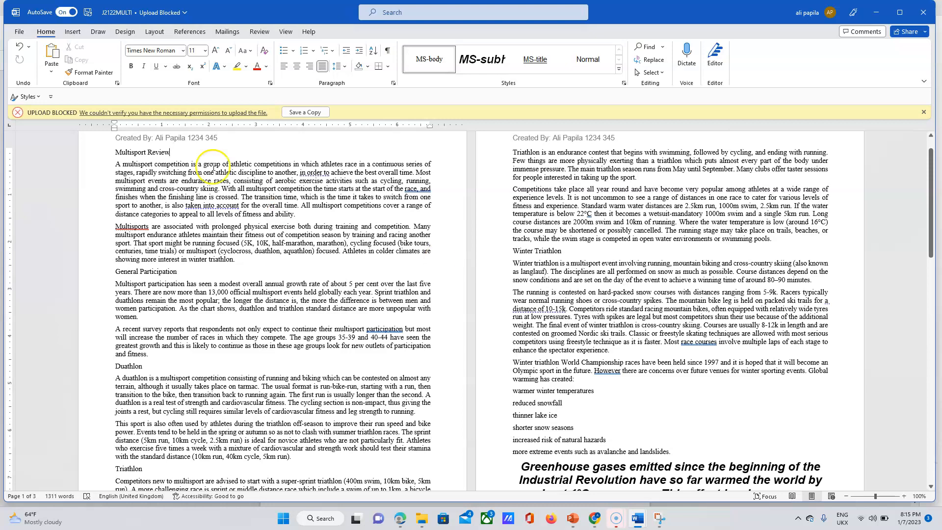
key("ctrl+a")
left_click_drag(511, 324, 627, 454)
left_click_drag(934, 428, 938, 134)
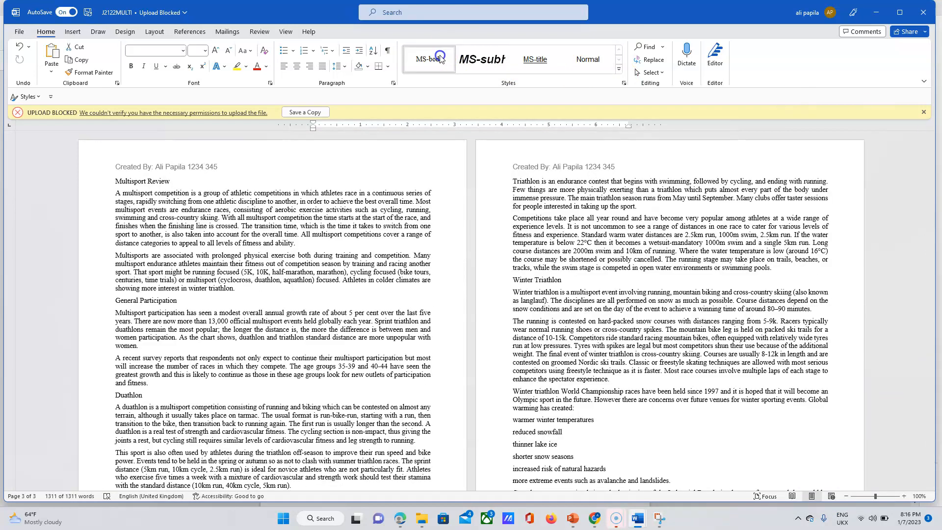
left_click(440, 59)
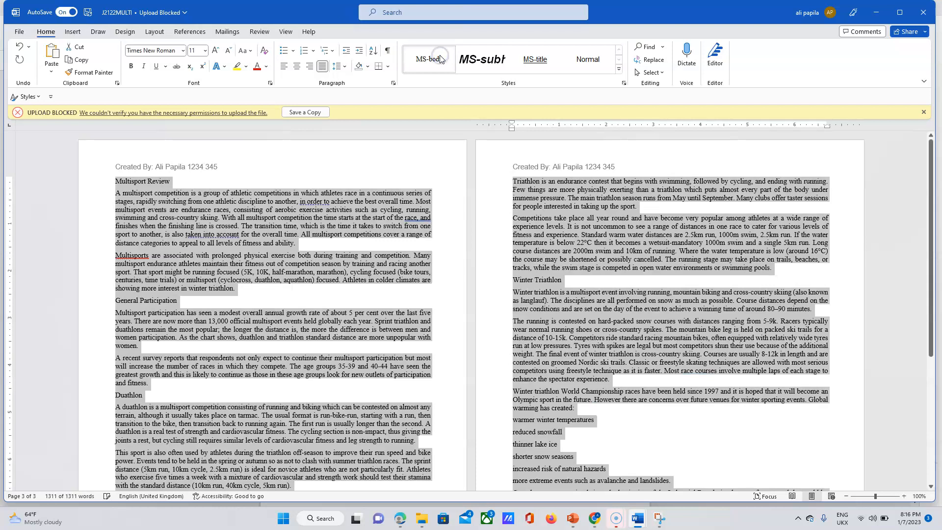
left_click(551, 251)
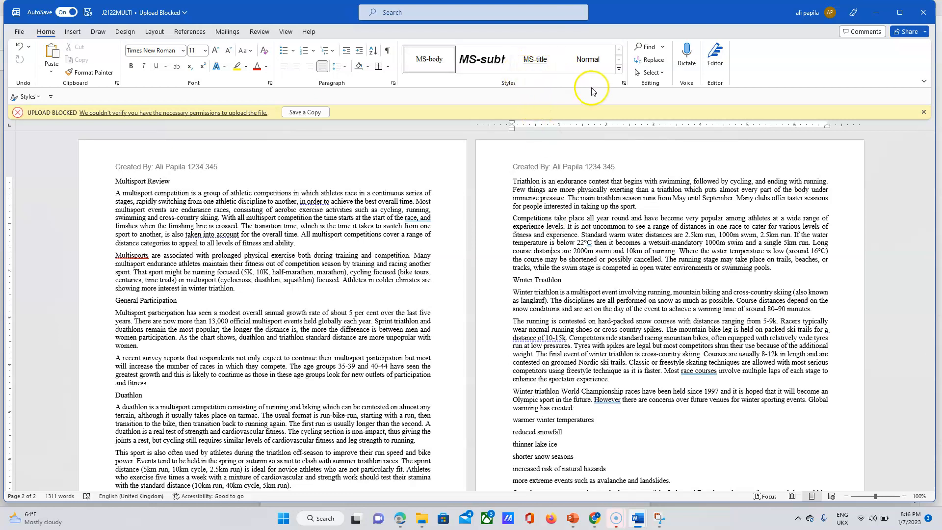
left_click(624, 85)
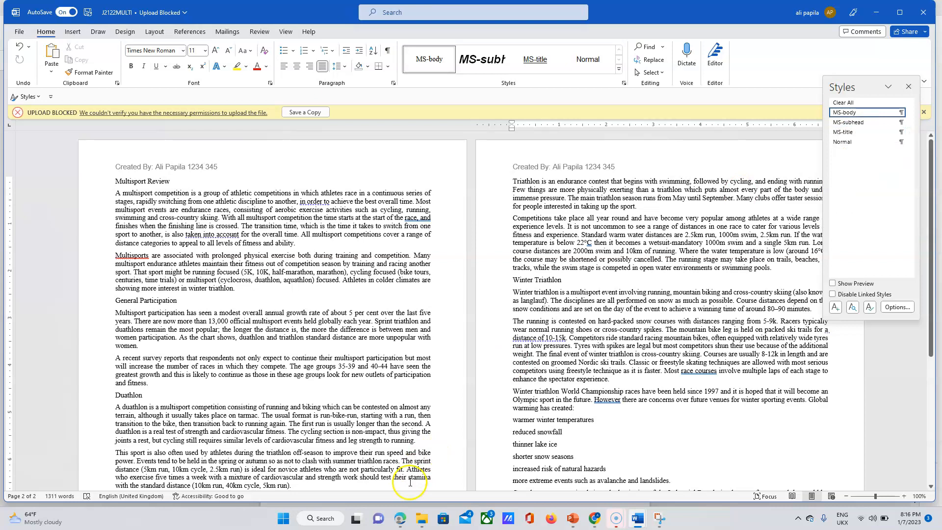
left_click(401, 519)
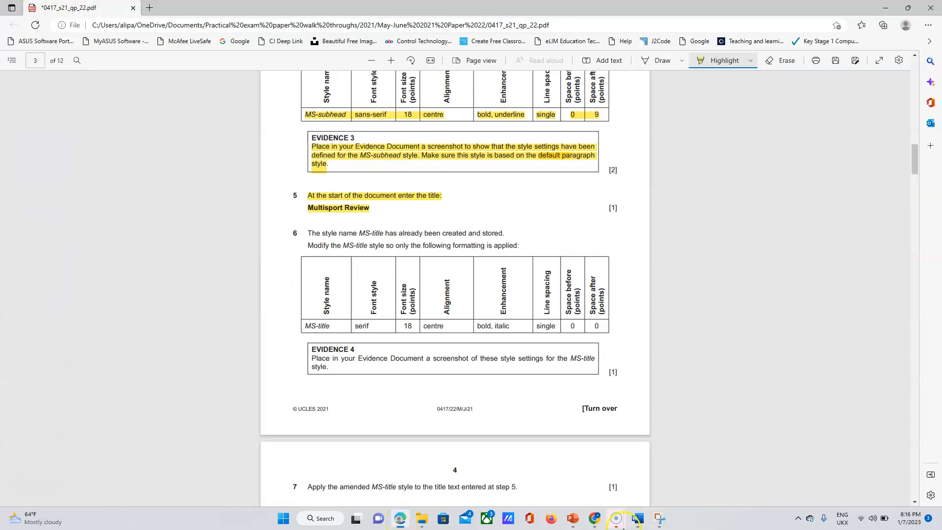
mouse_move(638, 519)
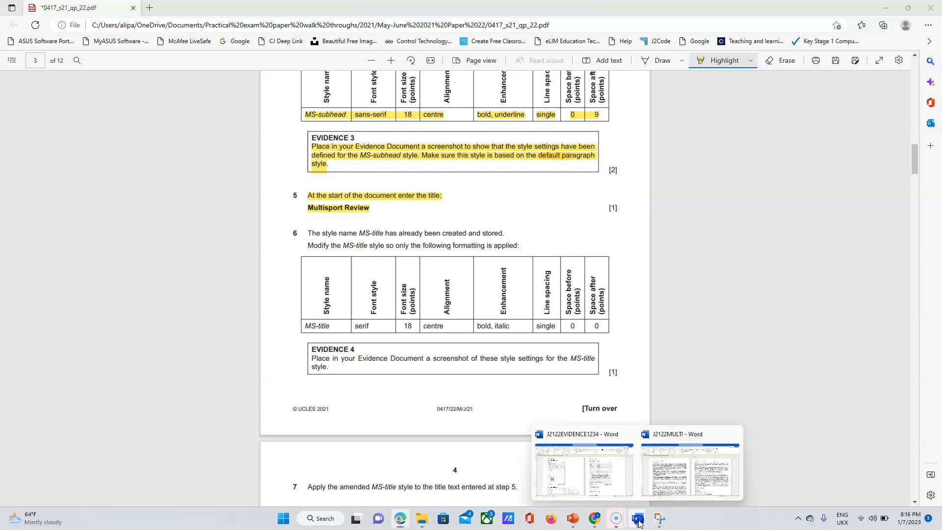
left_click(685, 476)
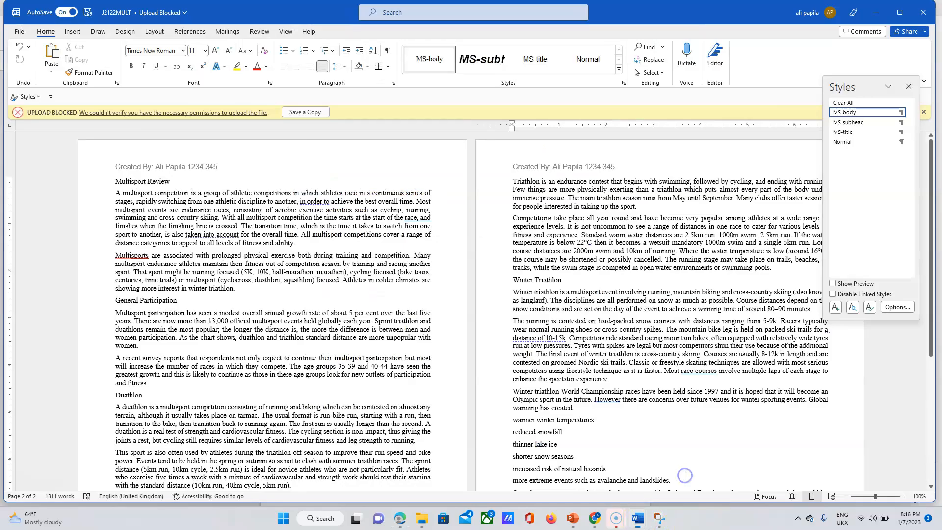
Open Modify Style for MS-title and highlight the MS-title and serif requirements in the exam table.
right_click(842, 133)
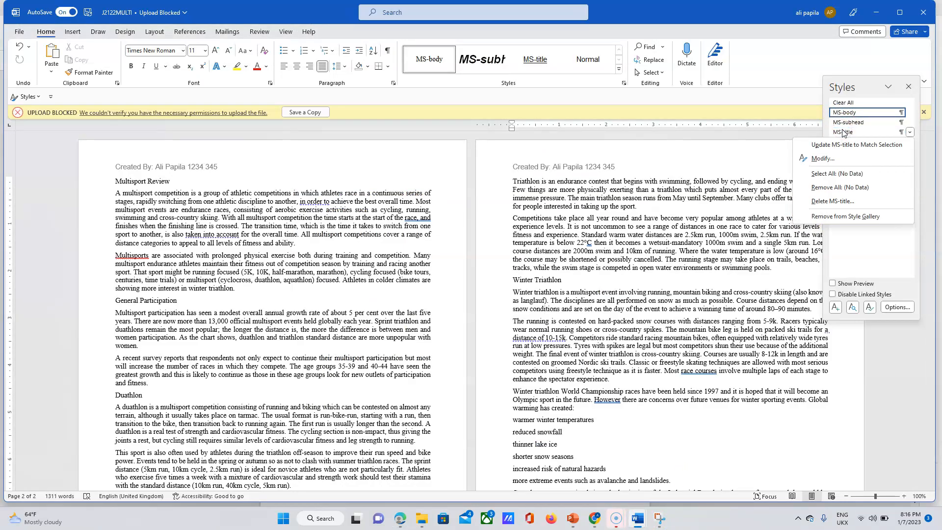
left_click(824, 158)
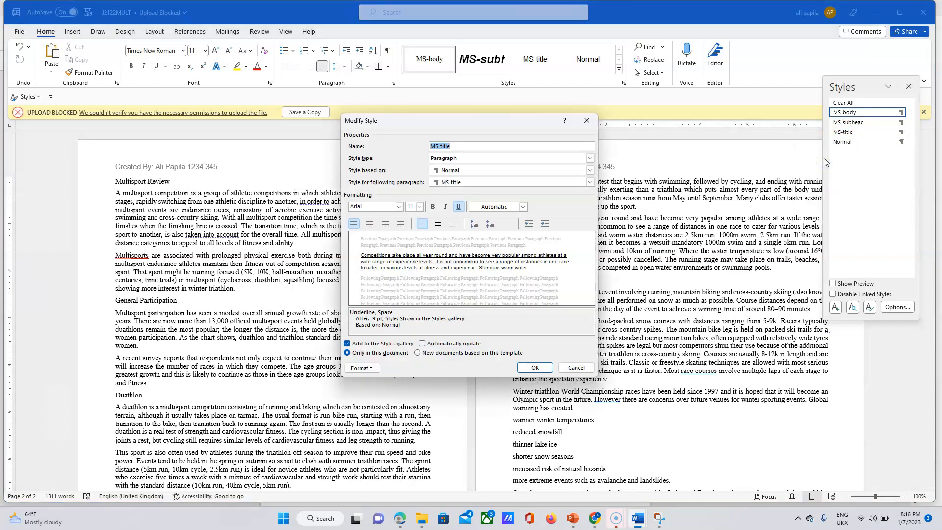
left_click(400, 519)
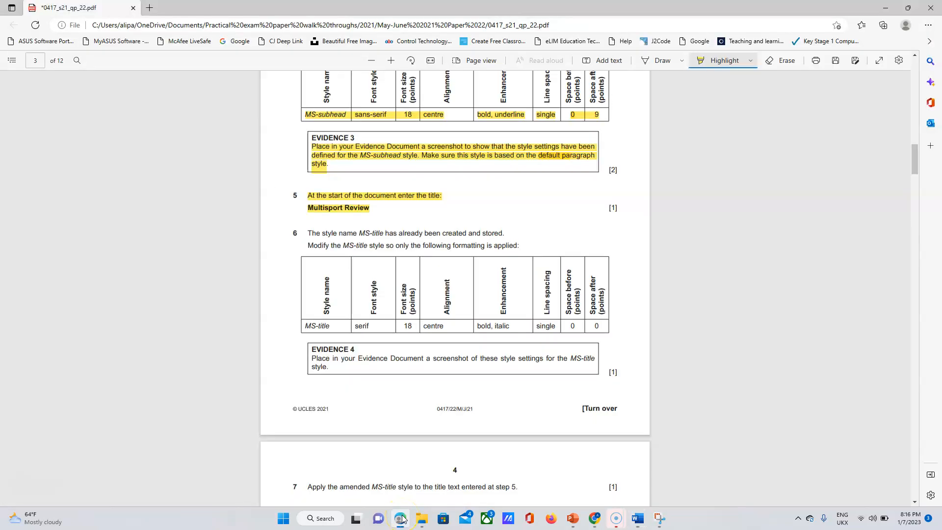
left_click(337, 325)
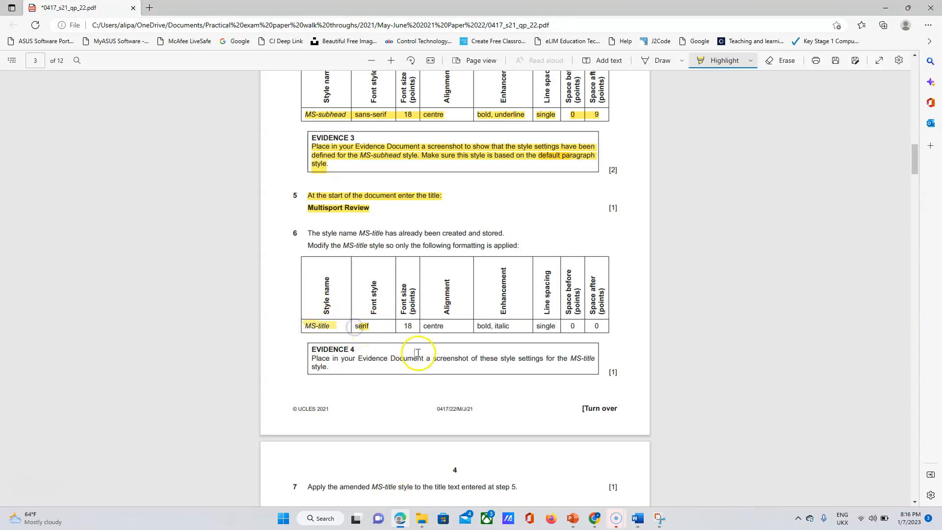
left_click(643, 518)
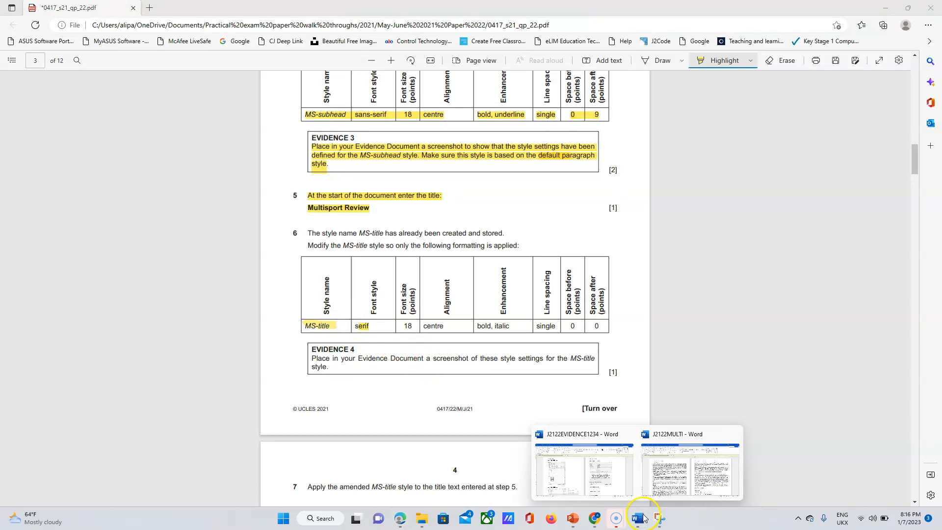
left_click(689, 471)
left_click(399, 207)
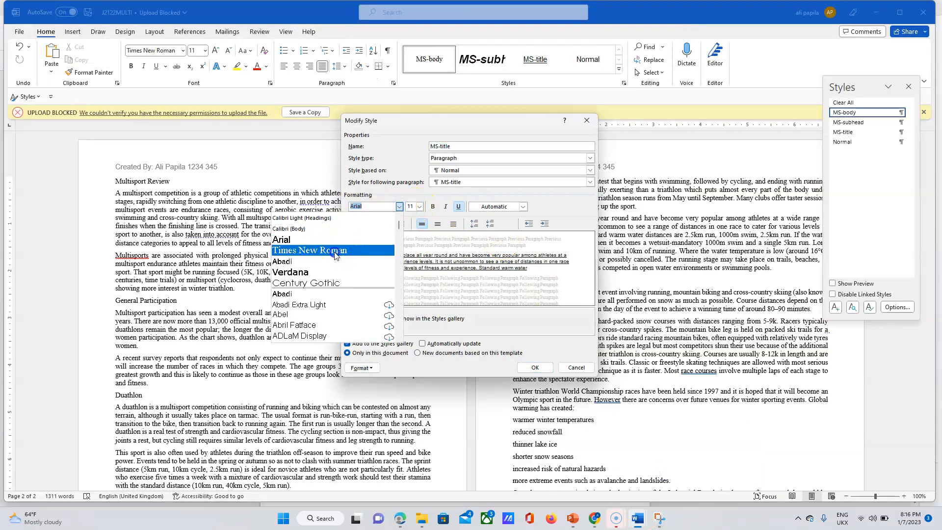
Set the MS-title font to Times New Roman at 18 pt, highlighting the size requirement.
left_click(335, 252)
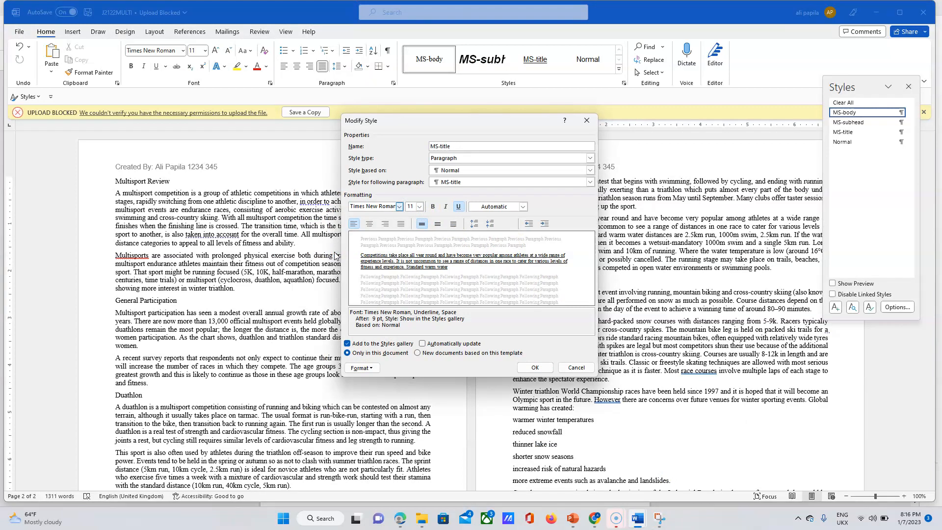
left_click(401, 519)
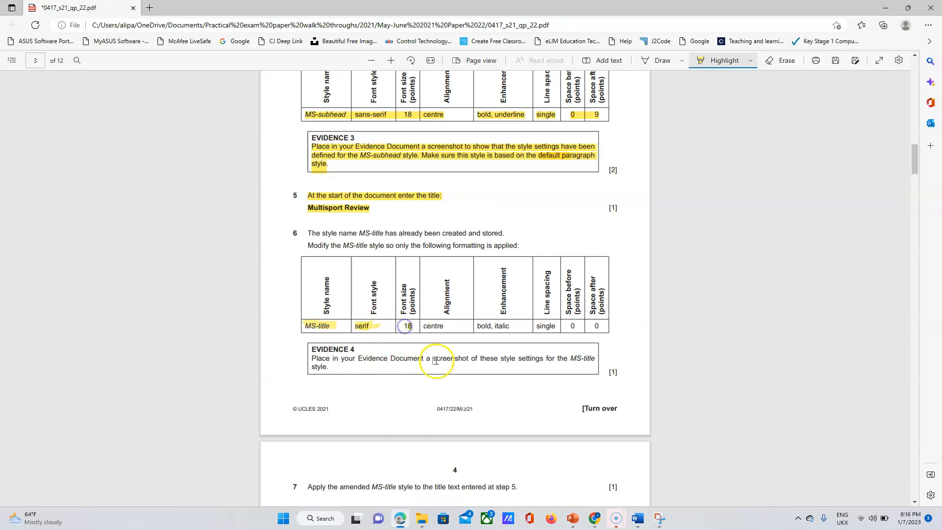
left_click(408, 327)
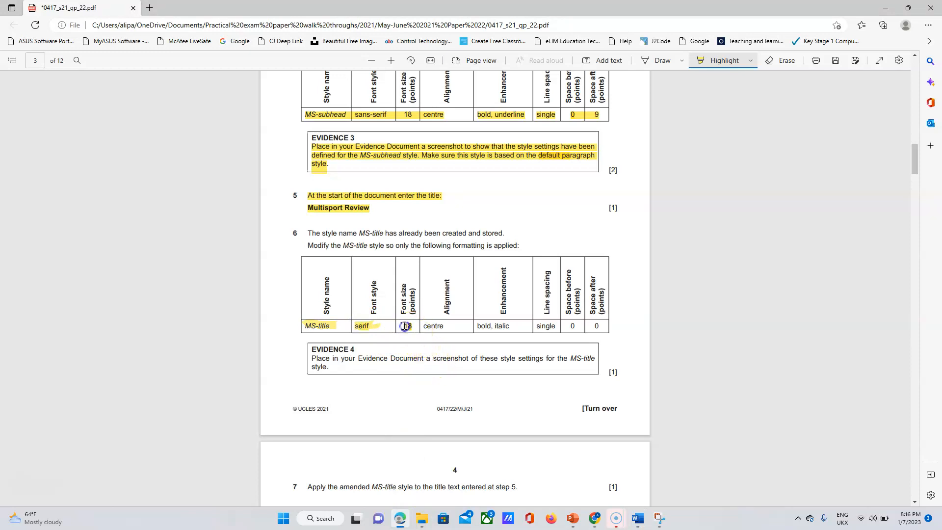
left_click(637, 519)
left_click(671, 450)
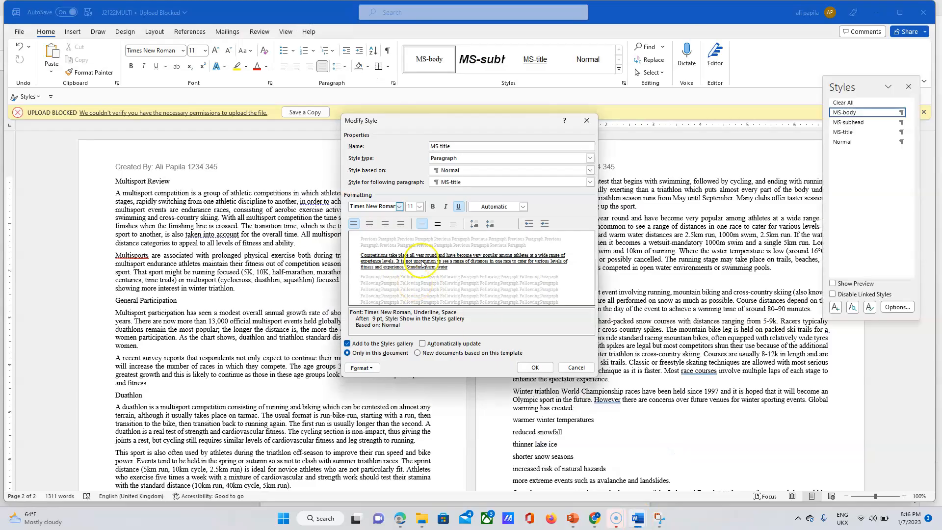
left_click(420, 207)
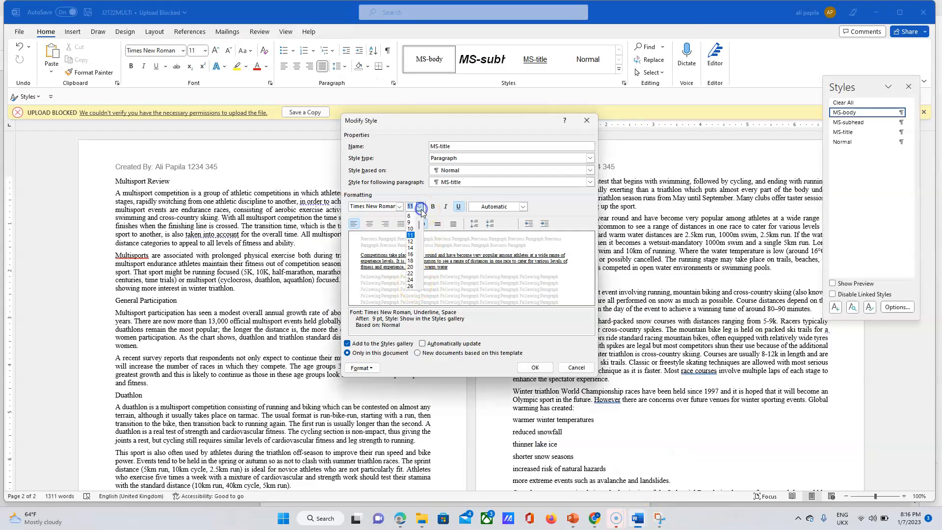
left_click(411, 261)
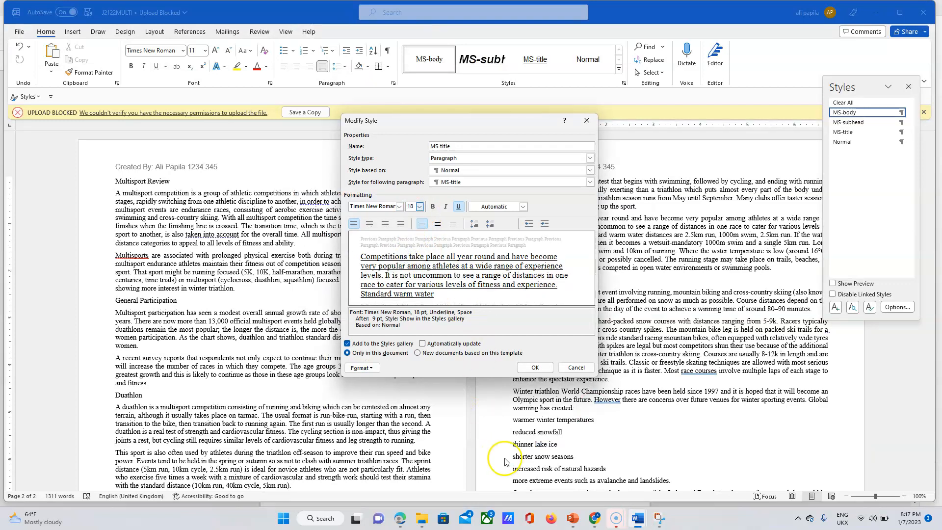
Centre MS-title and make it bold and italic, highlighting those requirements in the exam.
left_click(400, 518)
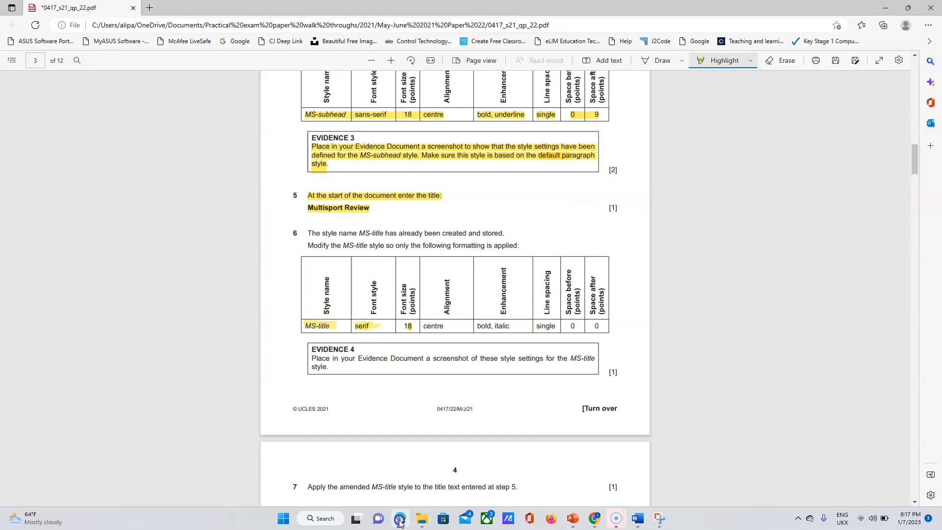
left_click(649, 511)
left_click(669, 470)
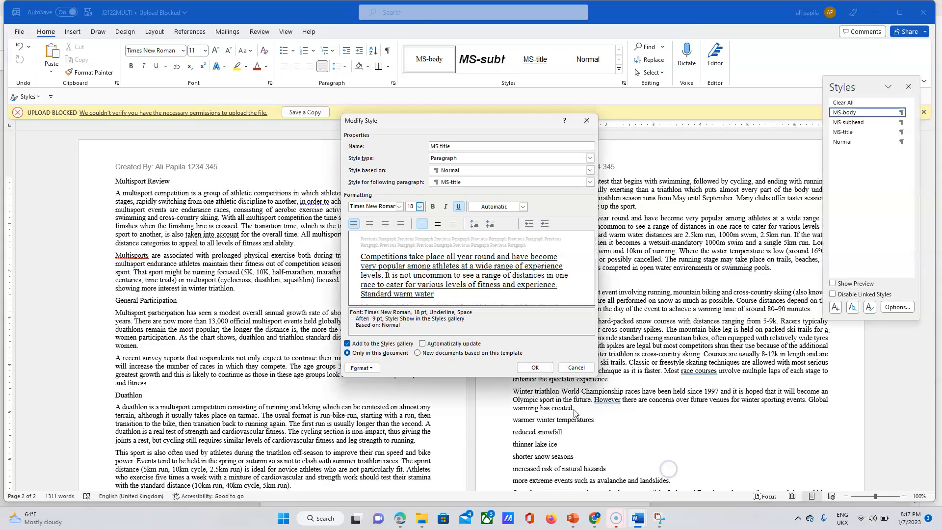
left_click(373, 224)
left_click(403, 518)
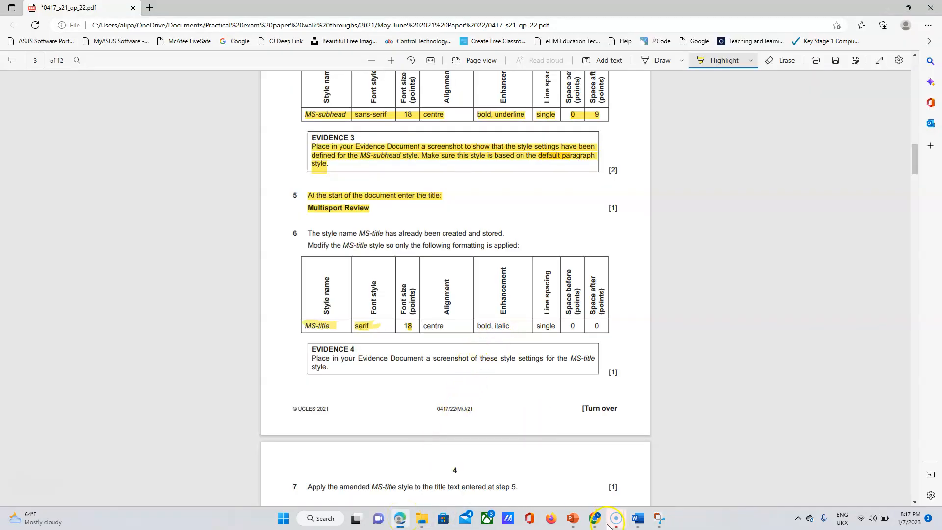
mouse_move(636, 519)
left_click(674, 483)
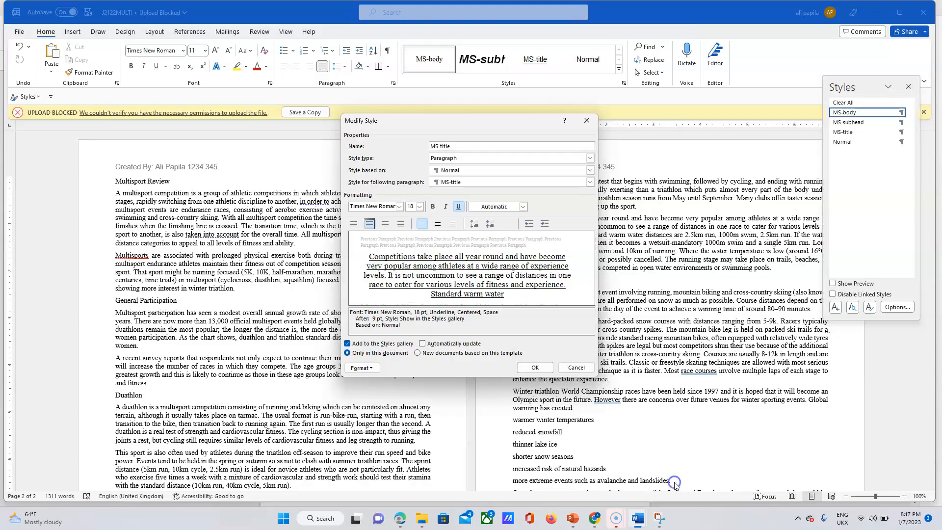
left_click(433, 207)
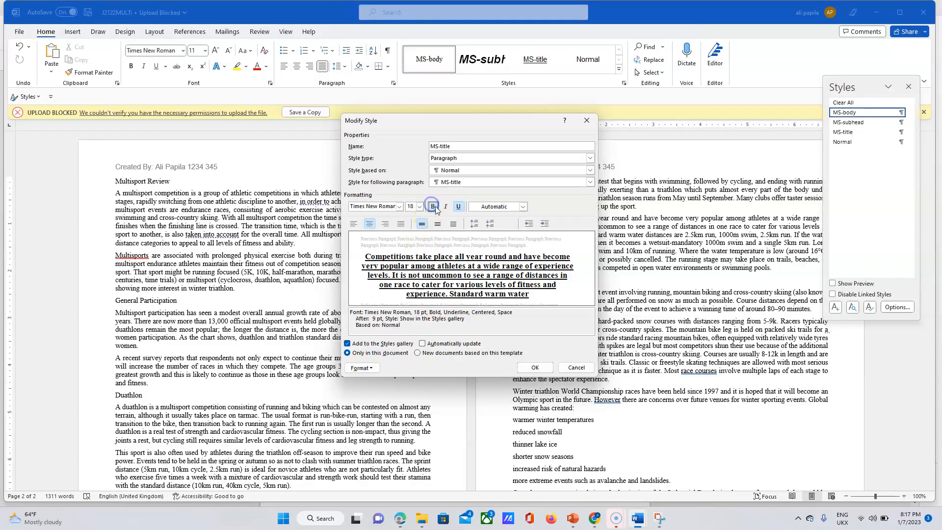
left_click(442, 207)
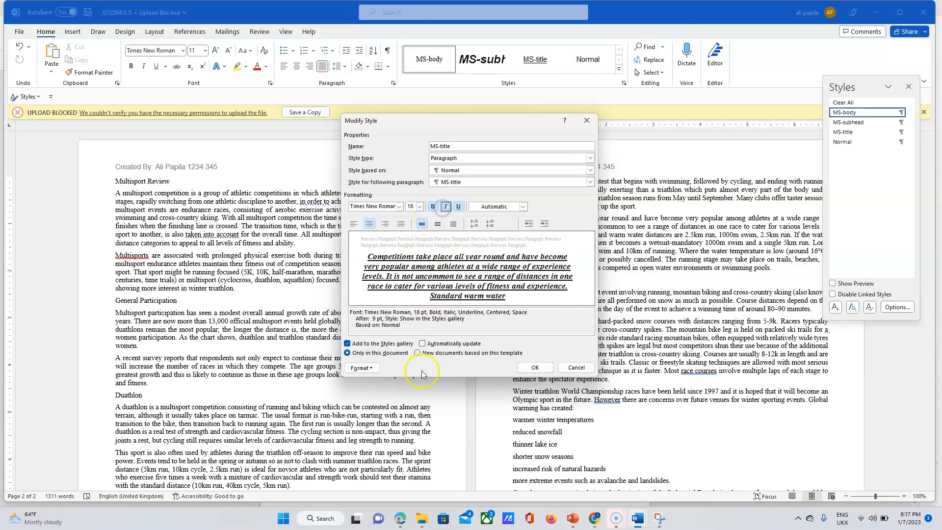
left_click(400, 519)
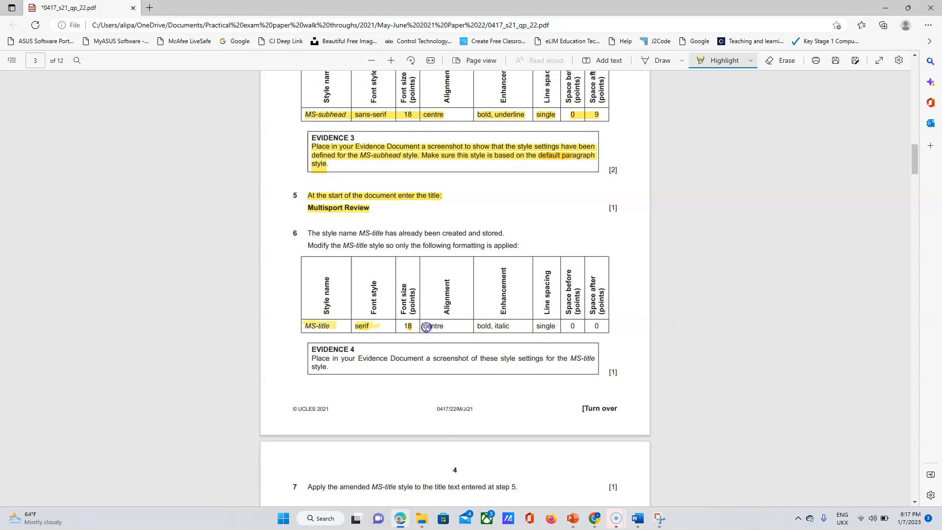
left_click_drag(484, 330, 516, 329)
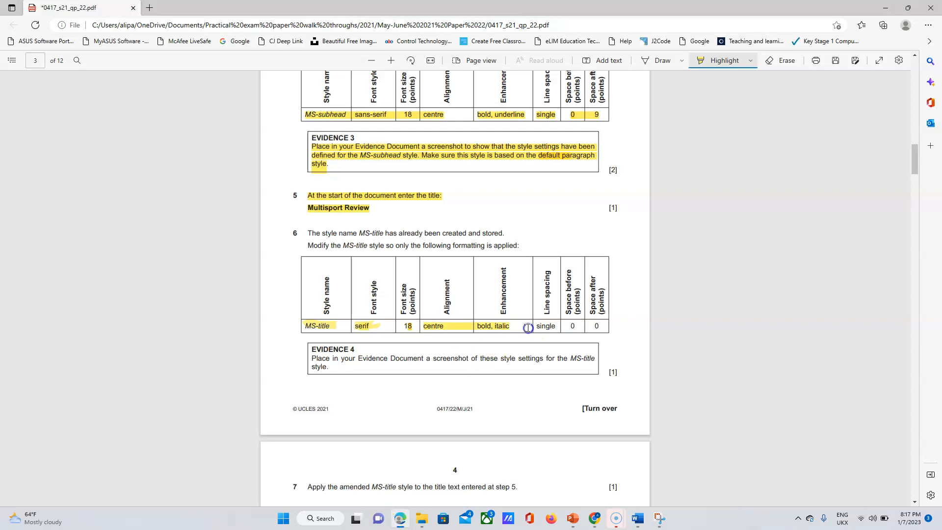
left_click(638, 521)
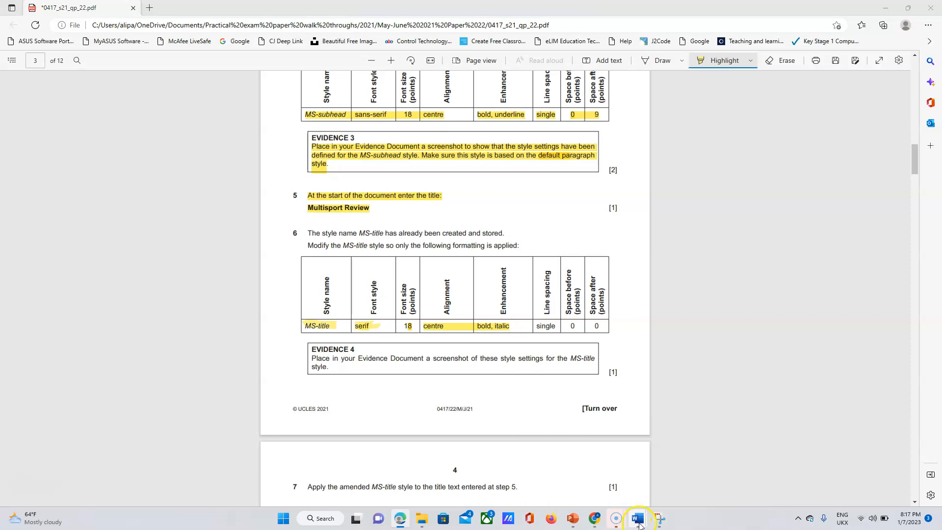
left_click(667, 484)
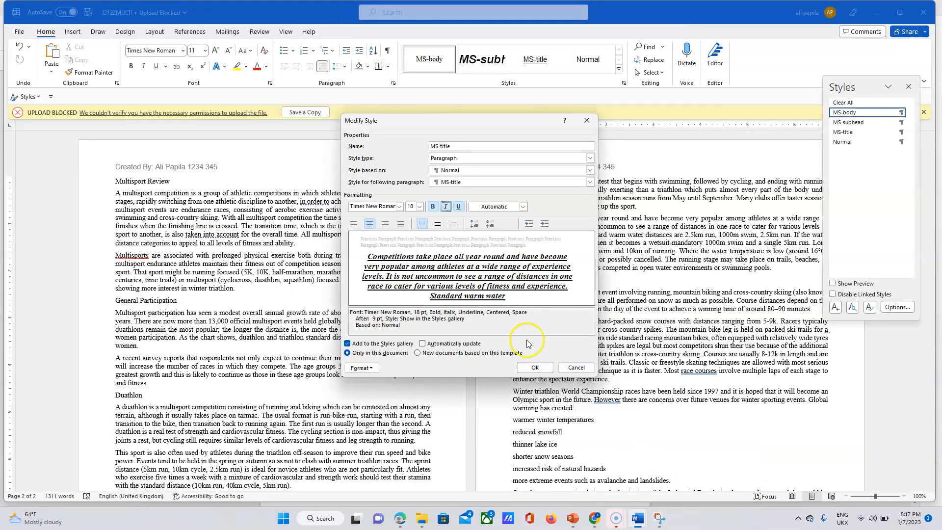
Set MS-title's paragraph spacing after to 0 pt and save the modified style.
left_click(361, 368)
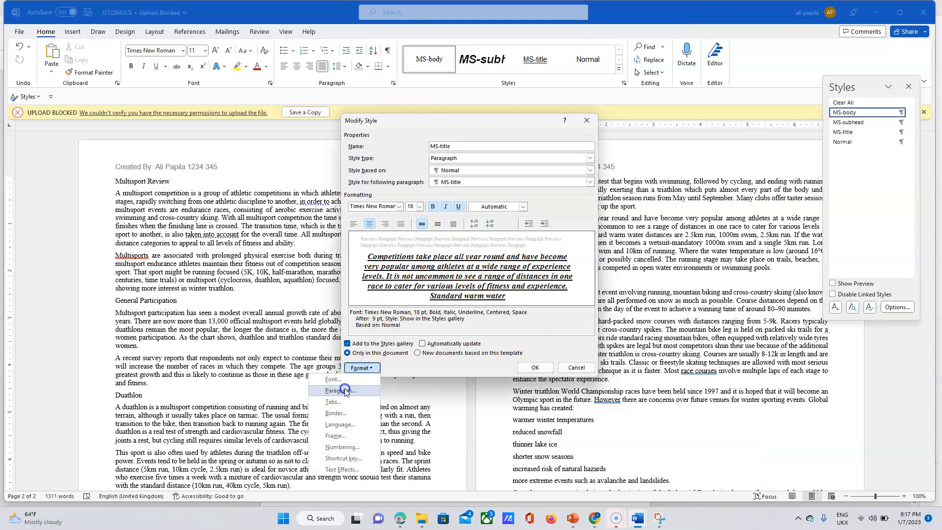
left_click(345, 391)
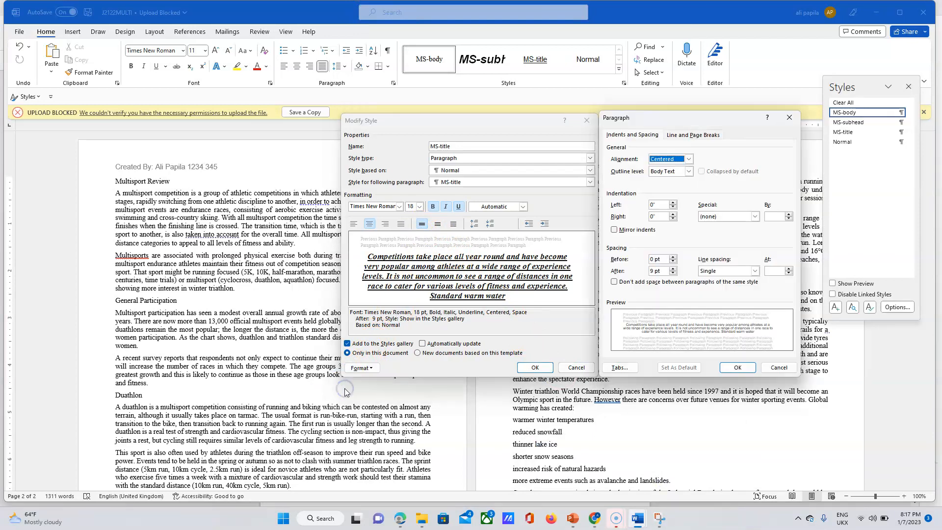
left_click(674, 273)
left_click(674, 274)
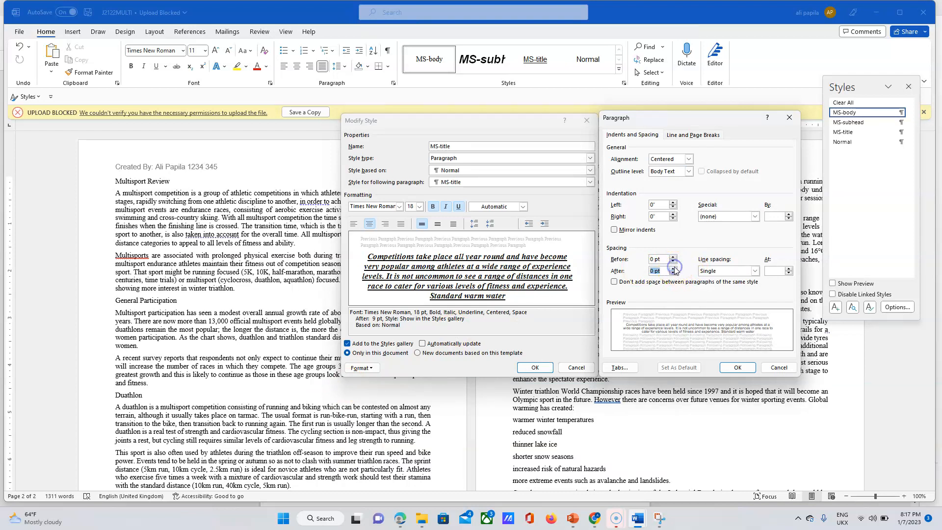
left_click(737, 368)
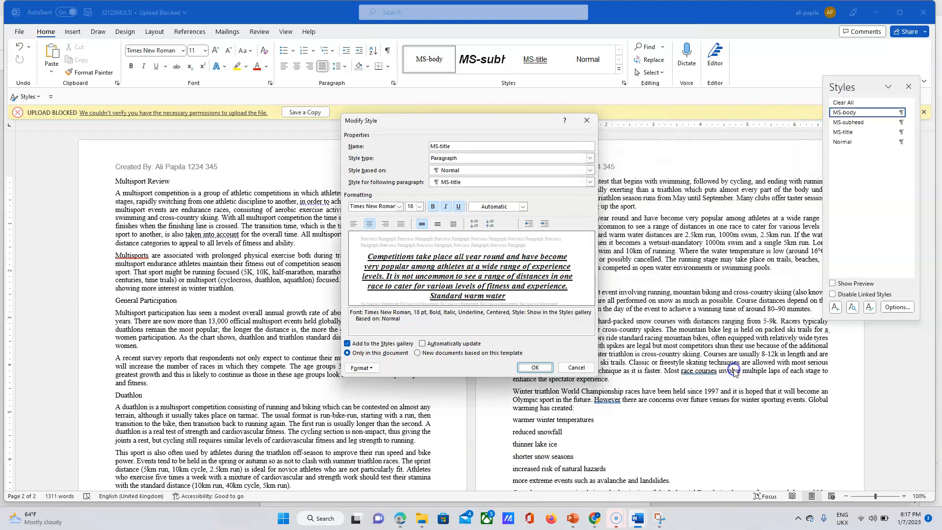
left_click(534, 368)
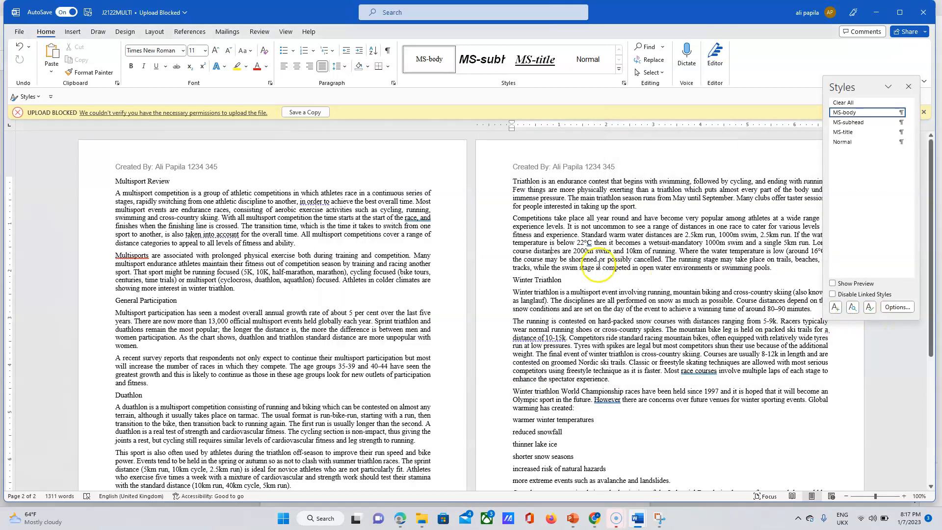
Highlight question 6's instructions and the full MS-title table row, then return to J2122MULTI.
left_click(401, 521)
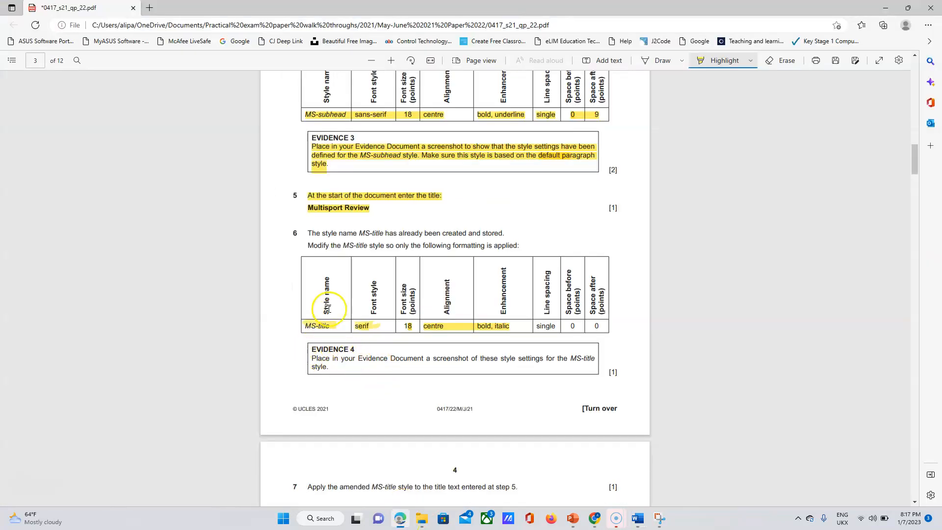
left_click_drag(304, 233, 429, 287)
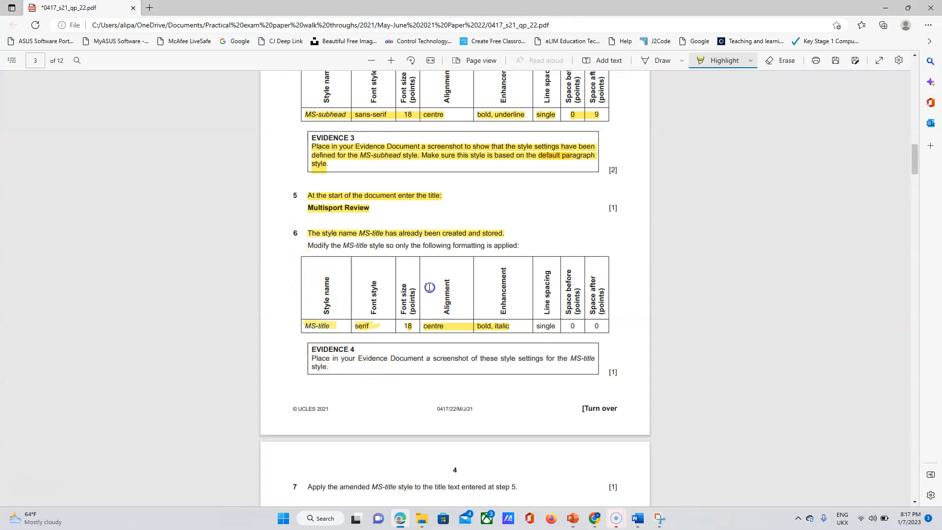
left_click_drag(600, 328, 570, 326)
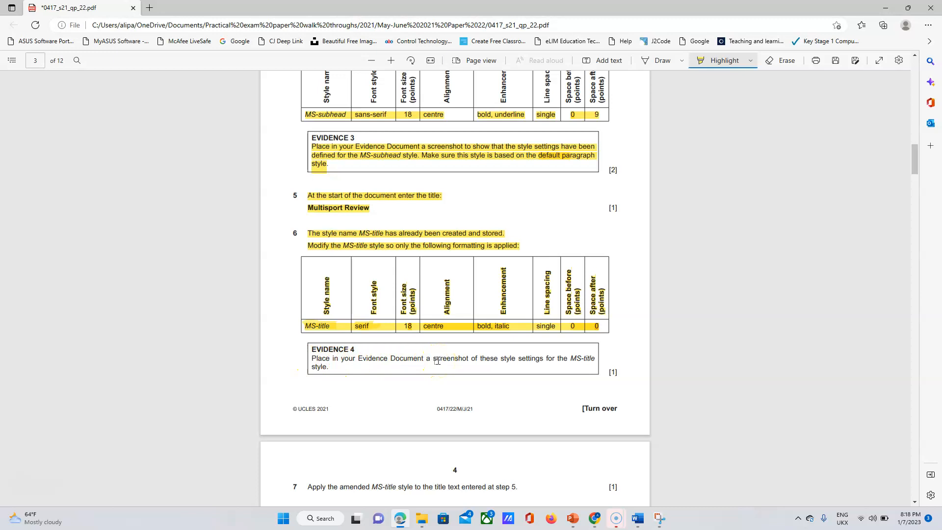
left_click(638, 518)
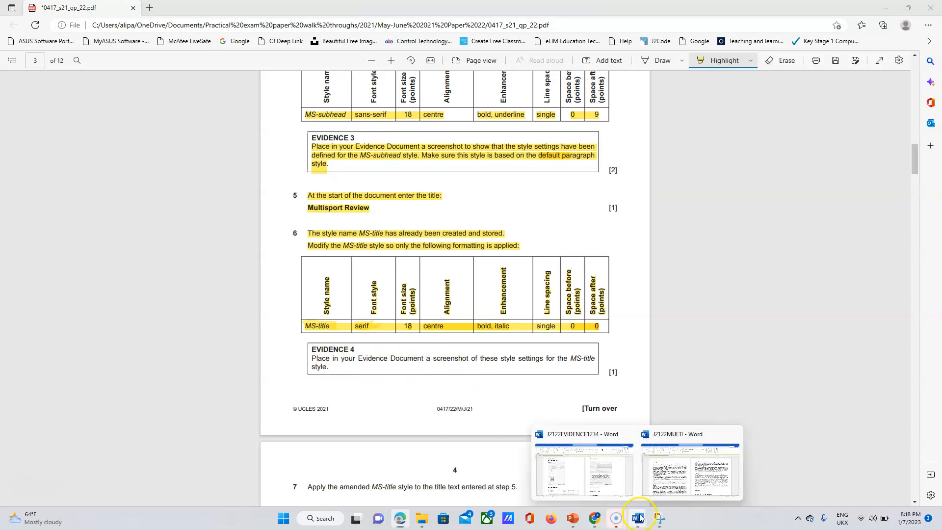
left_click(696, 465)
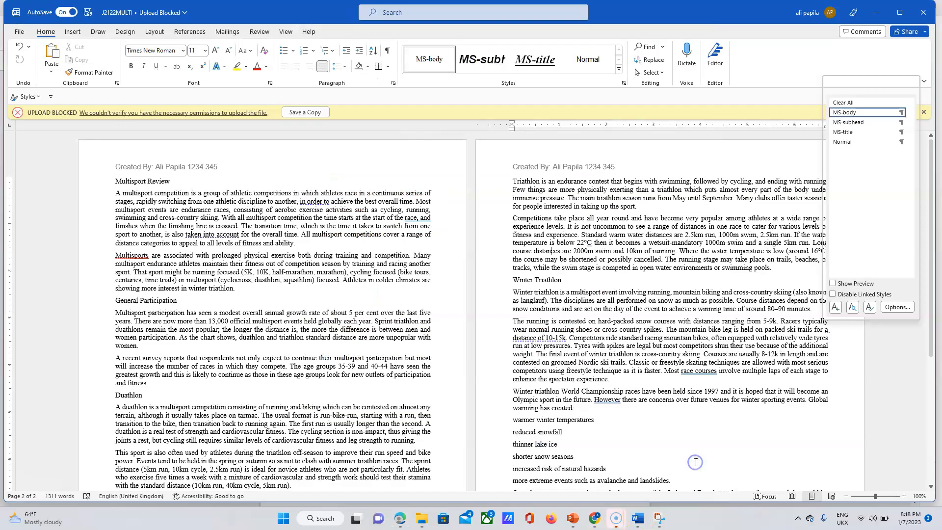
Snip and copy a screenshot of the MS-title Modify Style dialog, then close it.
right_click(845, 135)
left_click(823, 158)
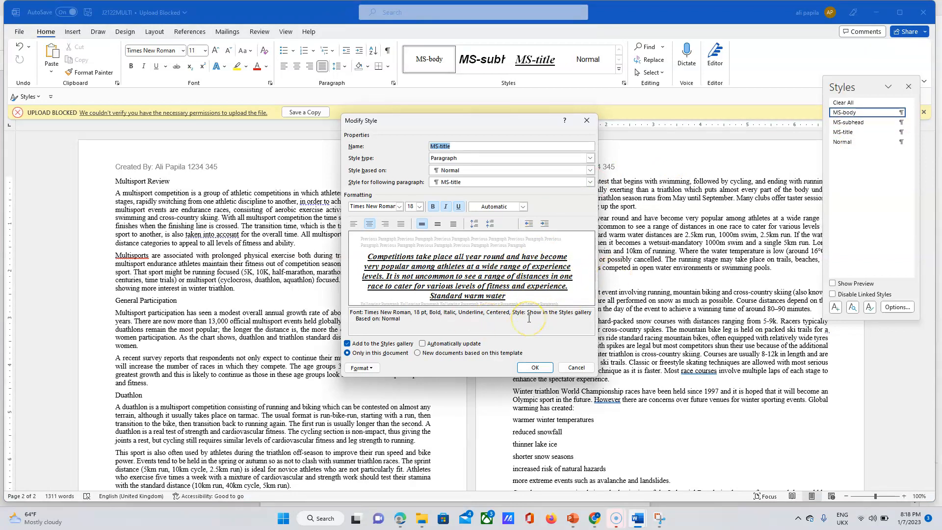
left_click(660, 518)
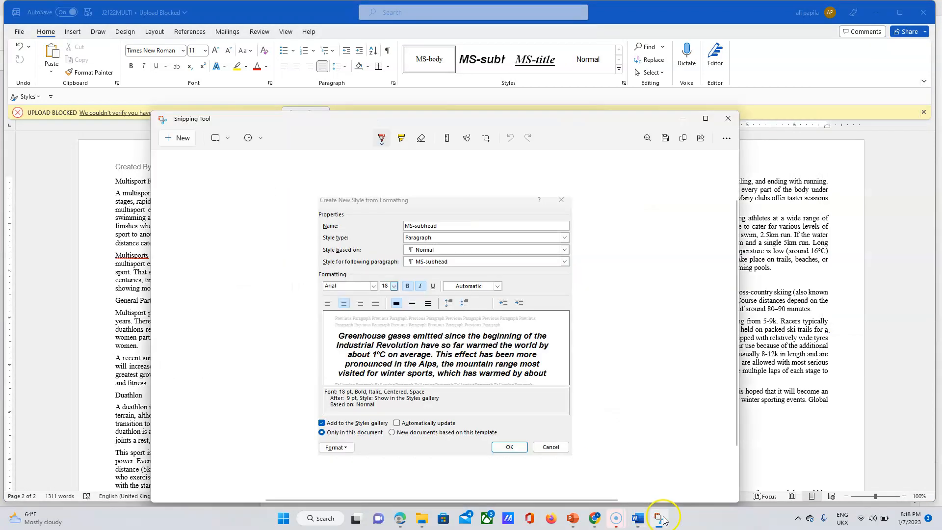
left_click(185, 144)
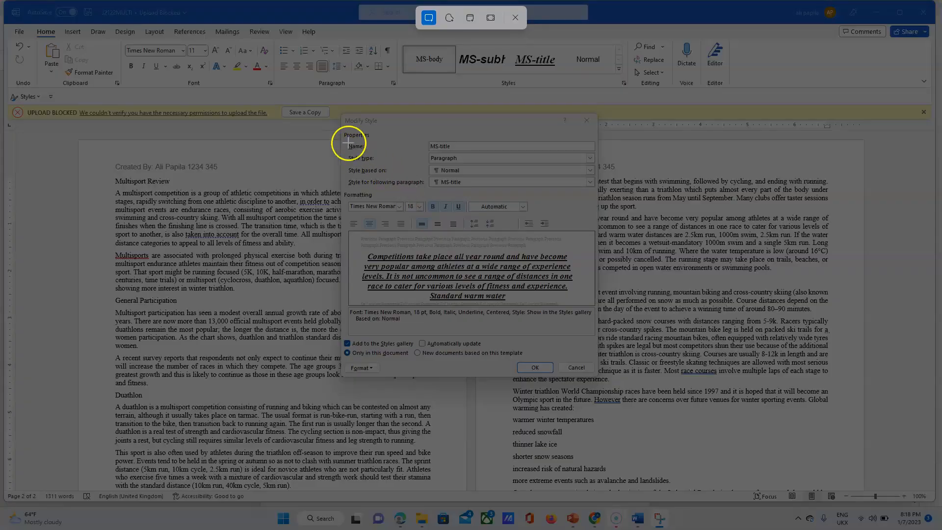
left_click_drag(344, 115, 596, 375)
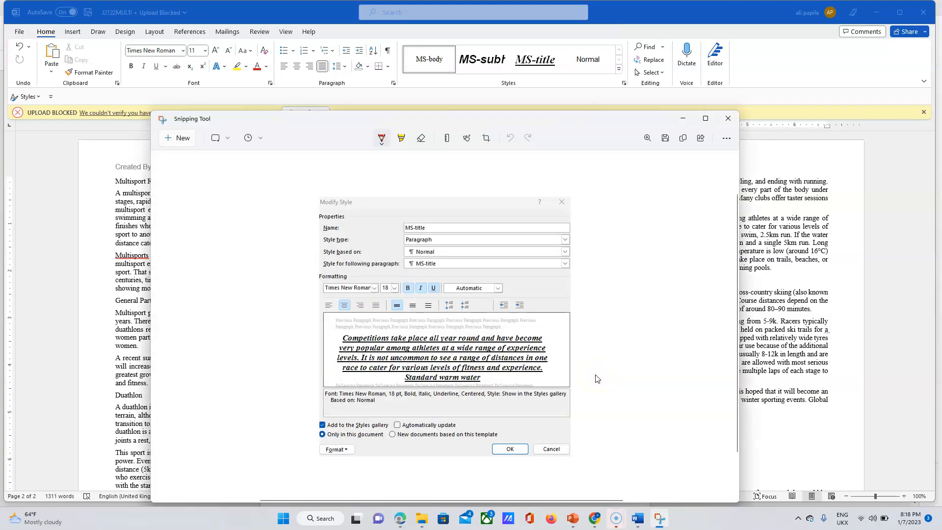
left_click(685, 140)
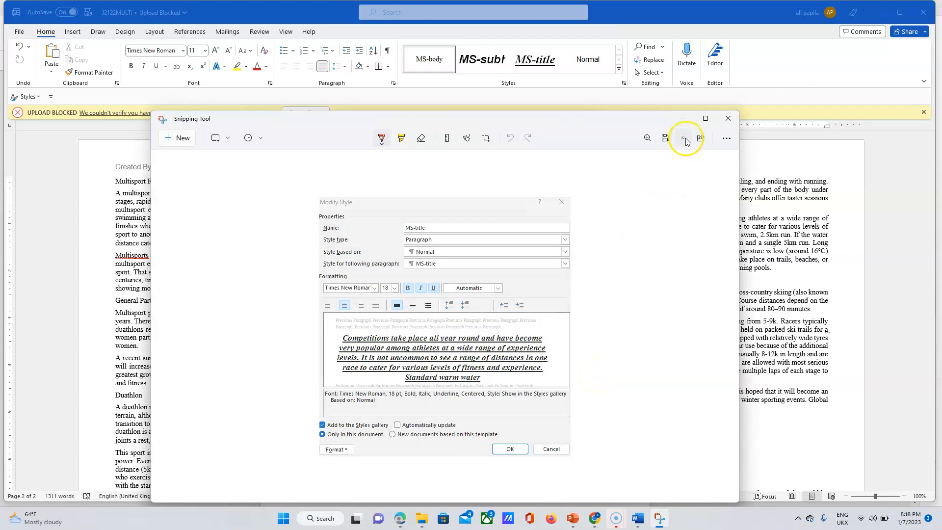
left_click(682, 122)
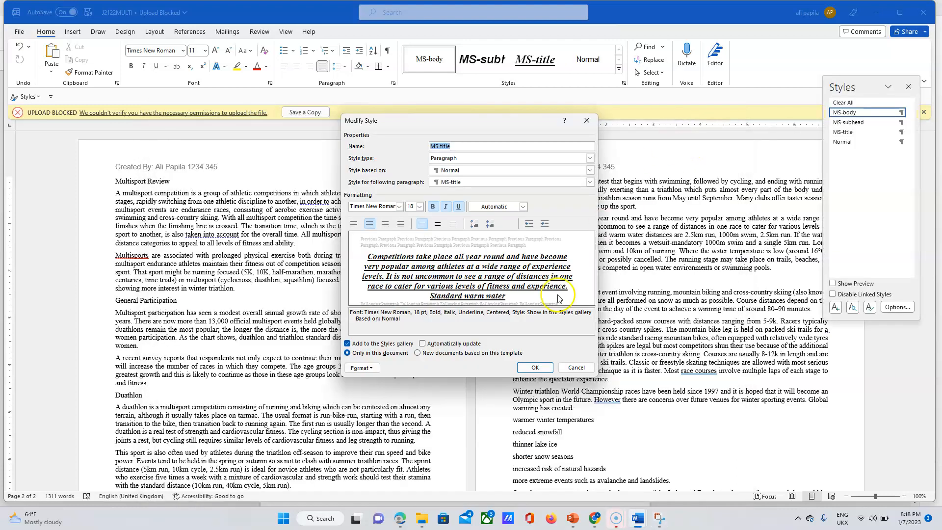
left_click(536, 369)
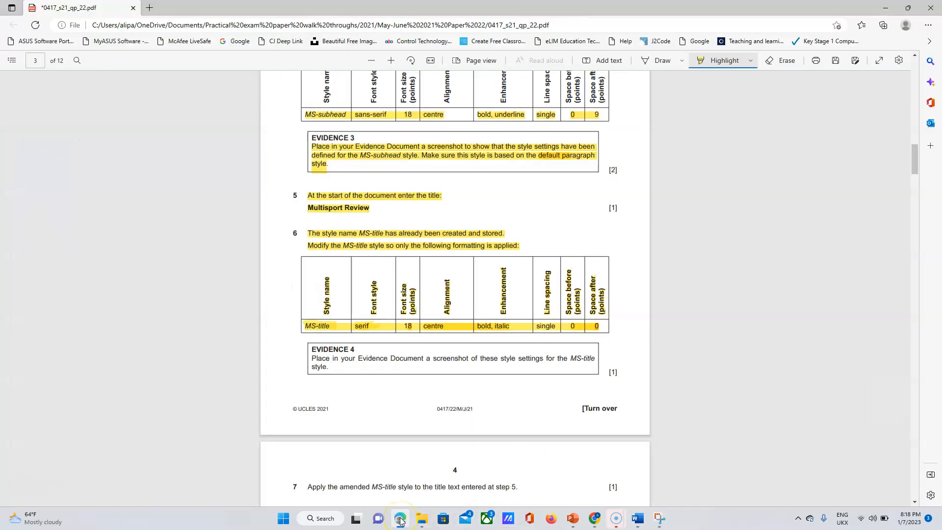
Paste the MS-title screenshot under Step 6 – EVIDENCE 4 in J2122EVIDENCE1234.
left_click(634, 522)
left_click(572, 467)
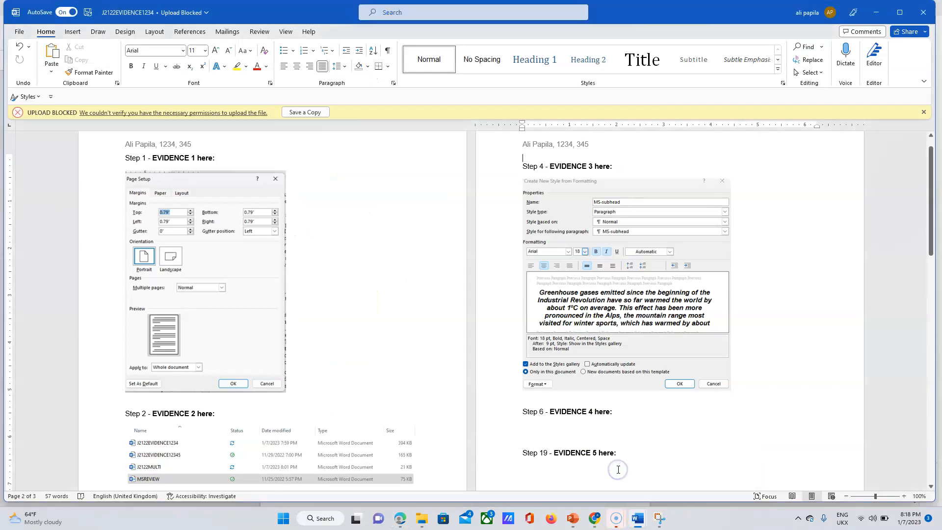
left_click(559, 438)
key("ctrl+v")
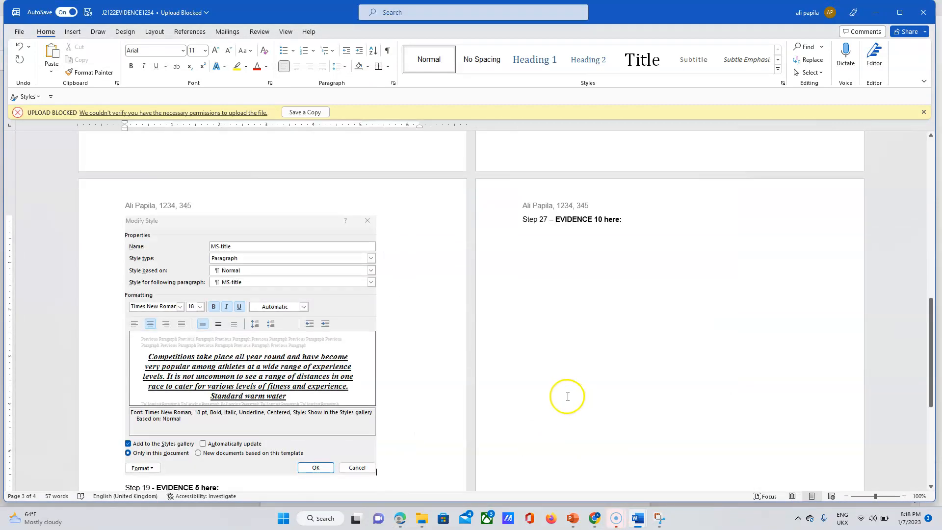
Shrink the pasted MS-title settings screenshot so it sits just above Step 19 – EVIDENCE 5.
left_click(353, 390)
left_click_drag(376, 475, 383, 385)
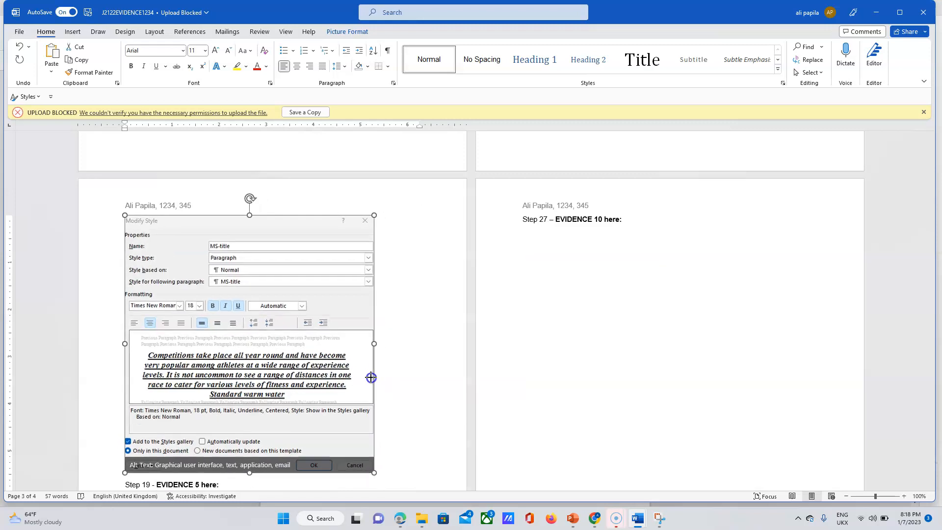
left_click_drag(346, 355, 342, 350)
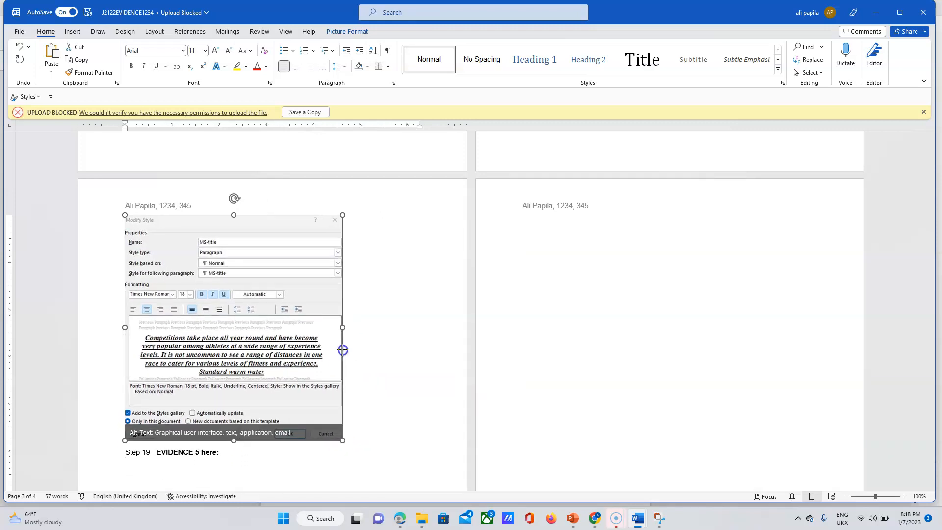
left_click_drag(931, 358, 932, 278)
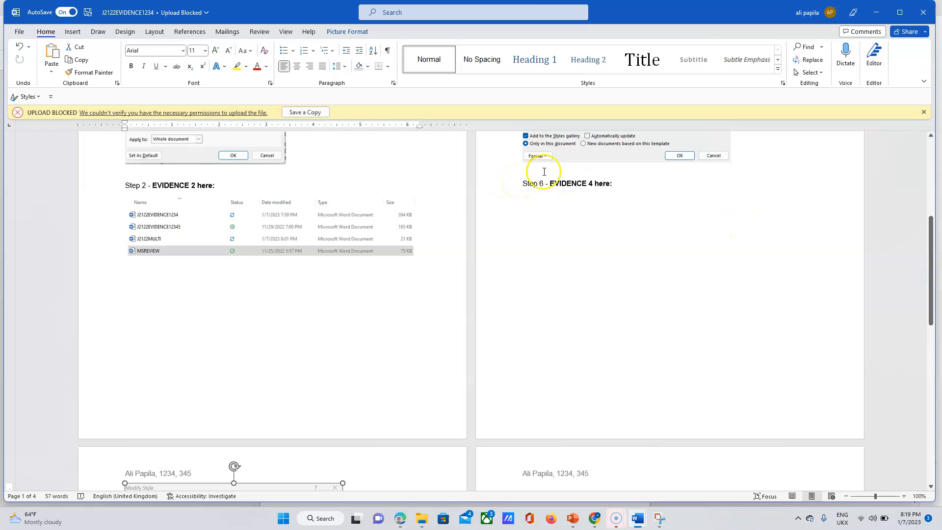
Resize the MS-subhead settings screenshot smaller by its corner handle.
left_click(567, 150)
left_click_drag(522, 162, 545, 147)
scroll(349, 459, "up", 4)
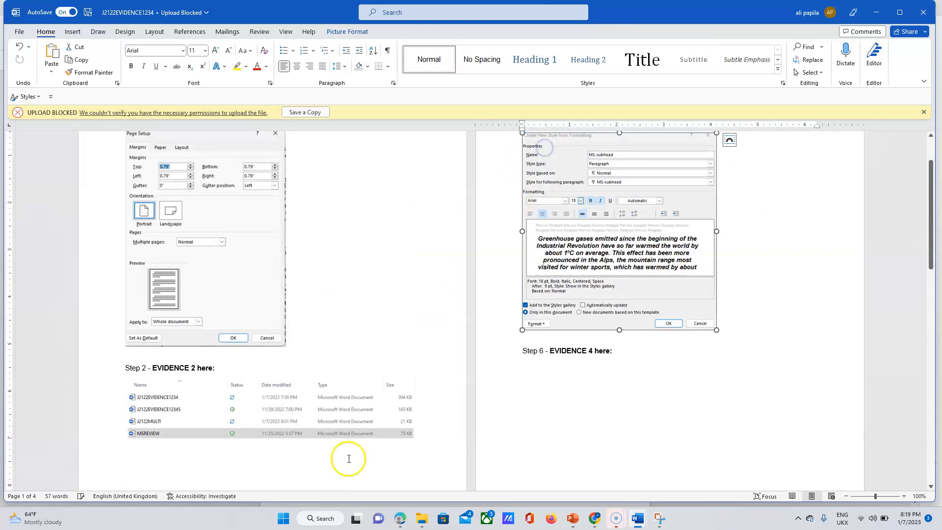
left_click_drag(934, 272, 938, 366)
Shrink the MS-title screenshot to fit under Step 6 – EVIDENCE 4 and push Step 19 onto page 3.
left_click(317, 431)
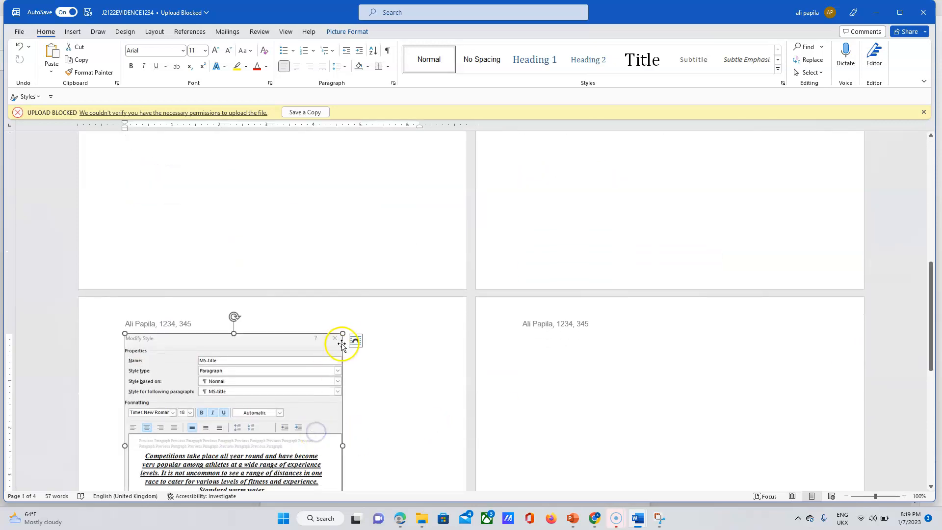
left_click_drag(342, 333, 300, 376)
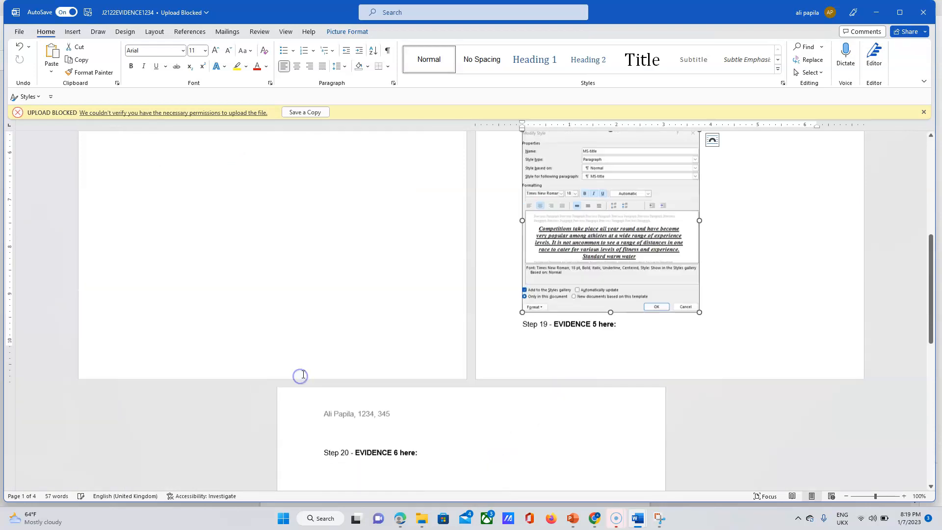
left_click_drag(934, 288, 934, 267)
left_click(649, 369)
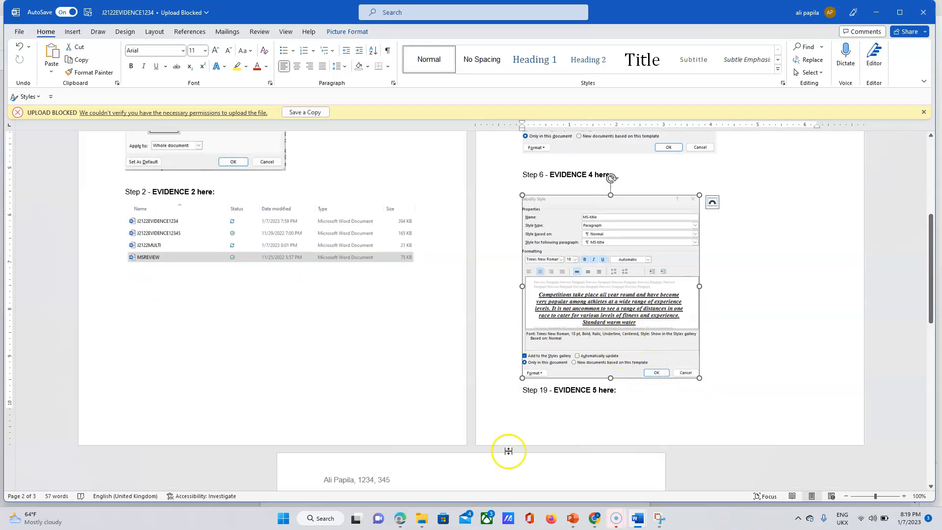
left_click(523, 391)
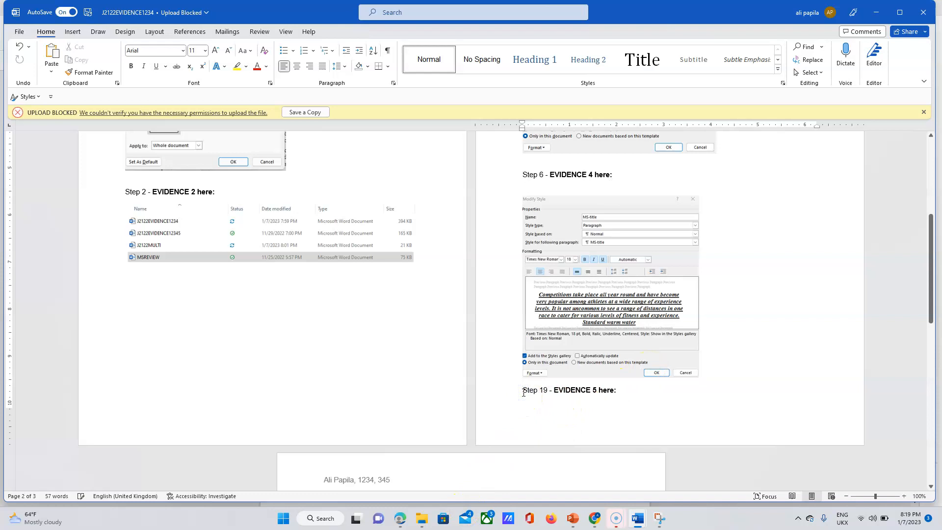
key("Return")
key("Return")
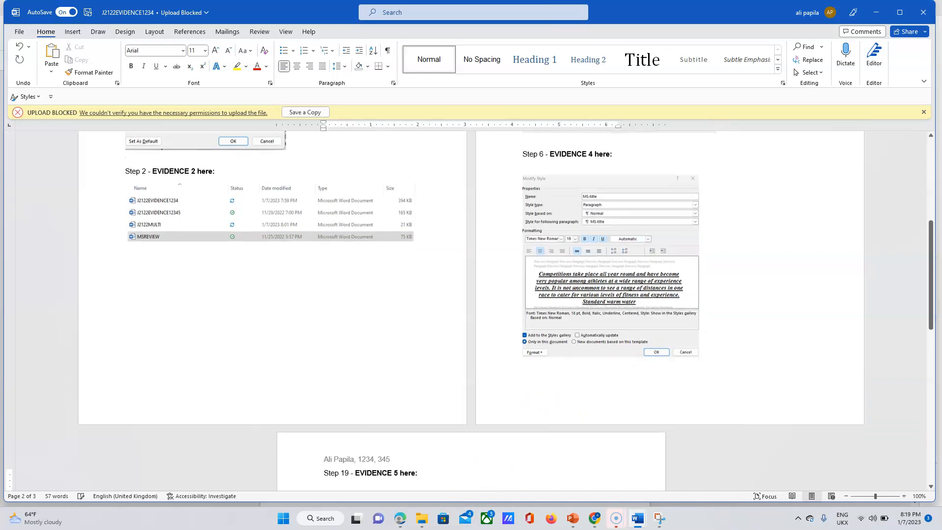
Highlight the Evidence 4 instruction in the exam paper and scroll to question 7 on page 4.
left_click(402, 519)
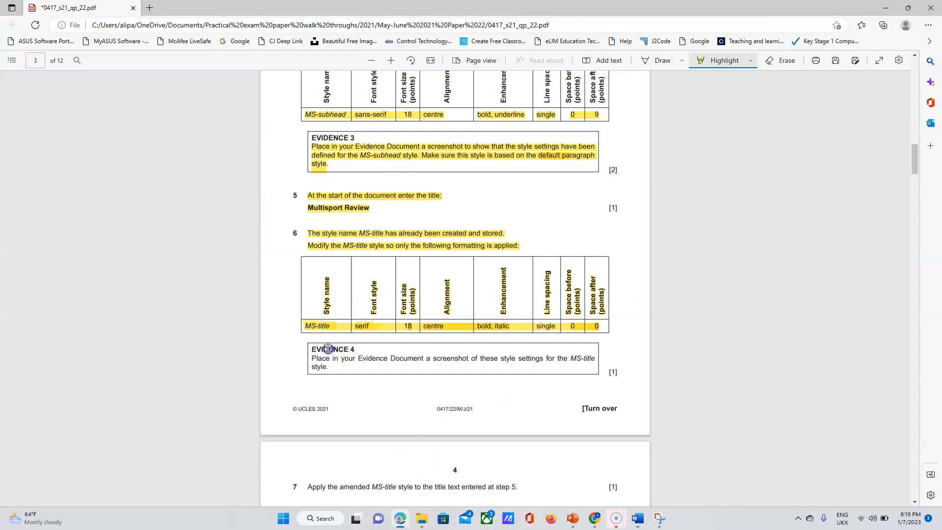
left_click_drag(312, 350, 335, 365)
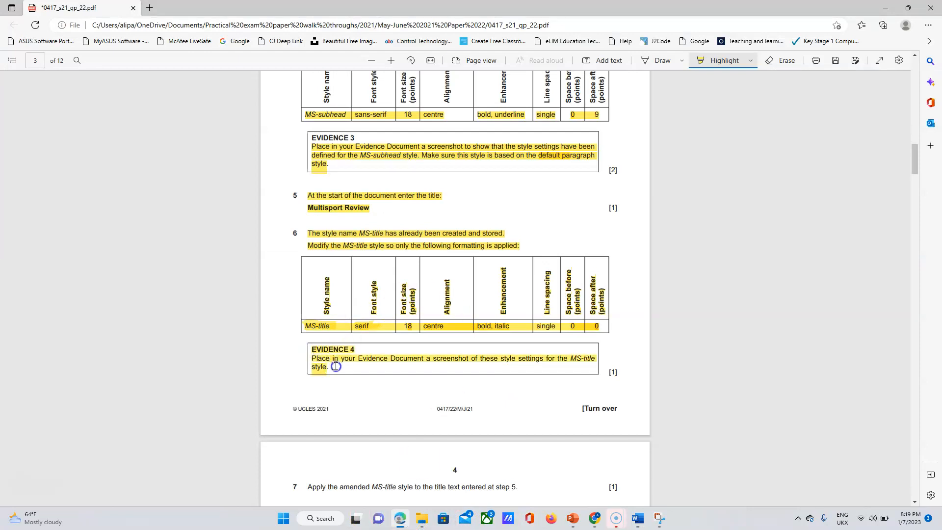
left_click_drag(920, 159, 921, 179)
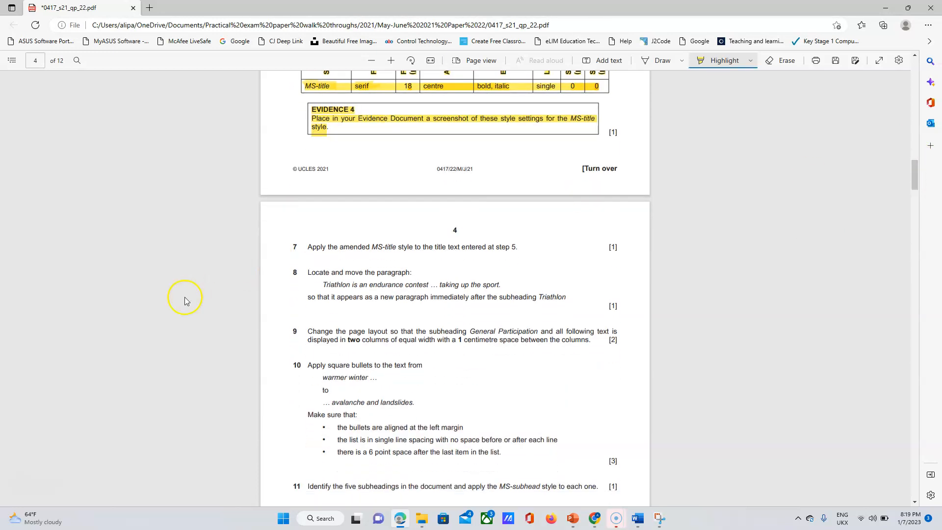
left_click(27, 489)
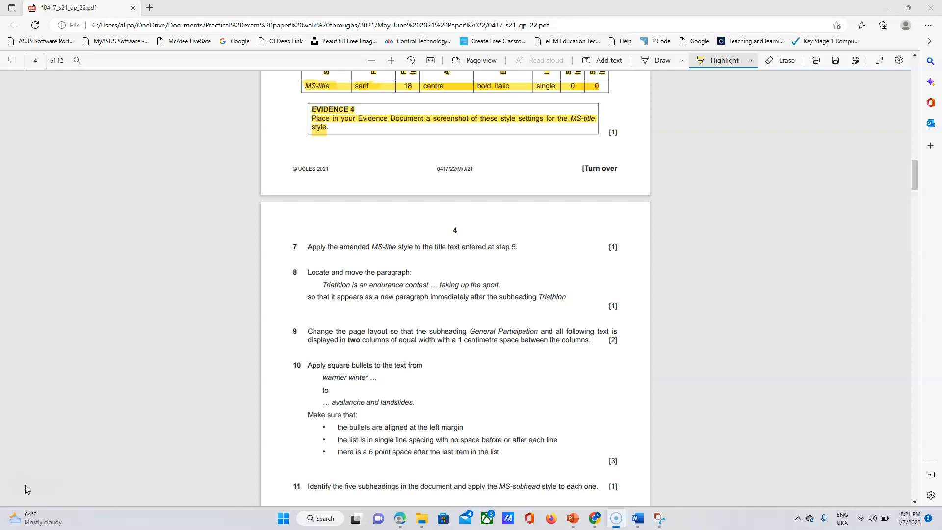
left_click(319, 523)
Apply the MS-title style to the 'Multisport Review' title in J2122MULTI, then return to the exam paper.
mouse_move(636, 519)
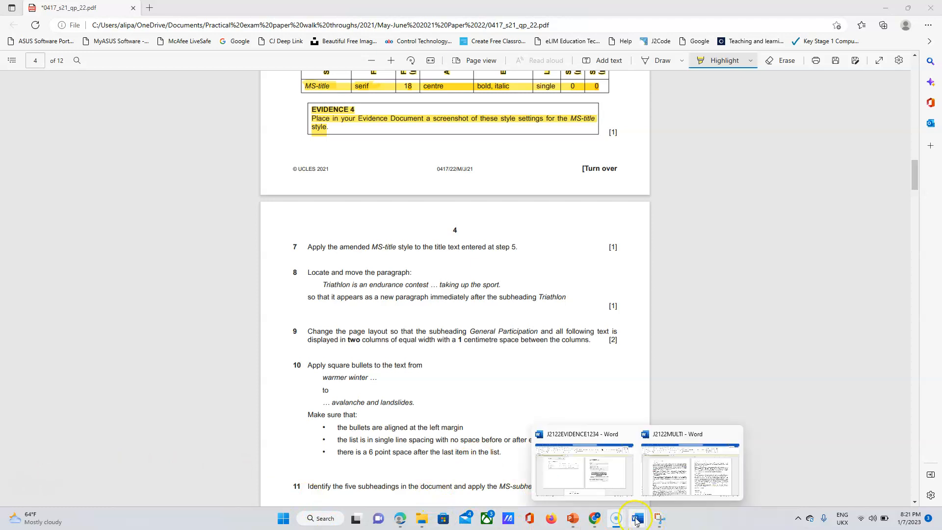
left_click(656, 489)
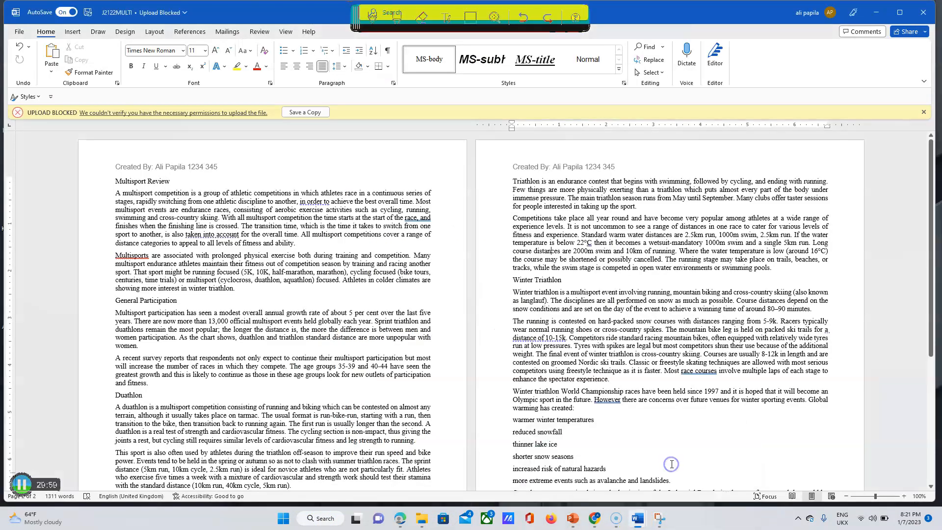
left_click(177, 179)
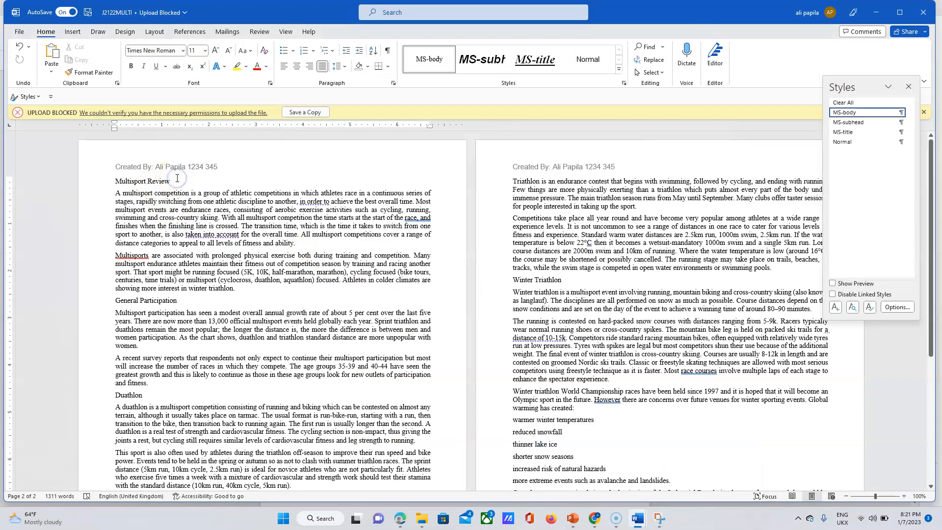
left_click(528, 64)
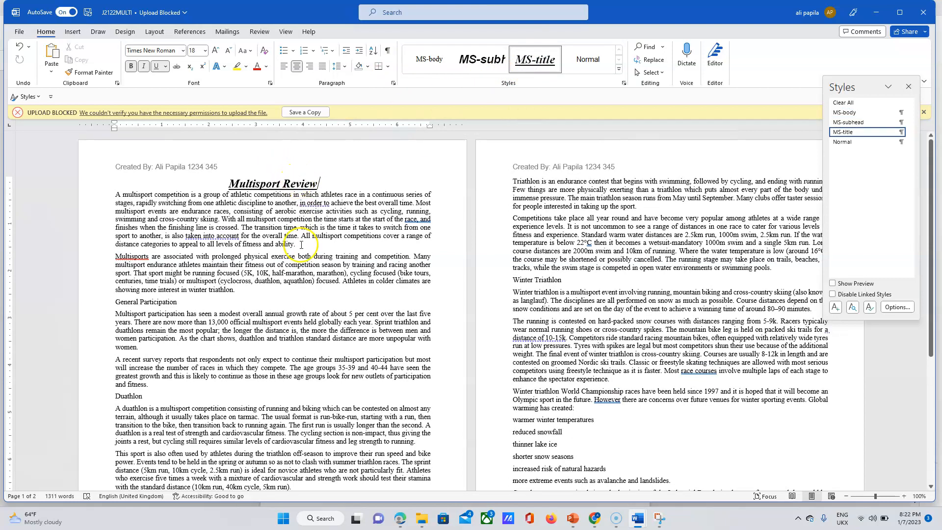
left_click(401, 520)
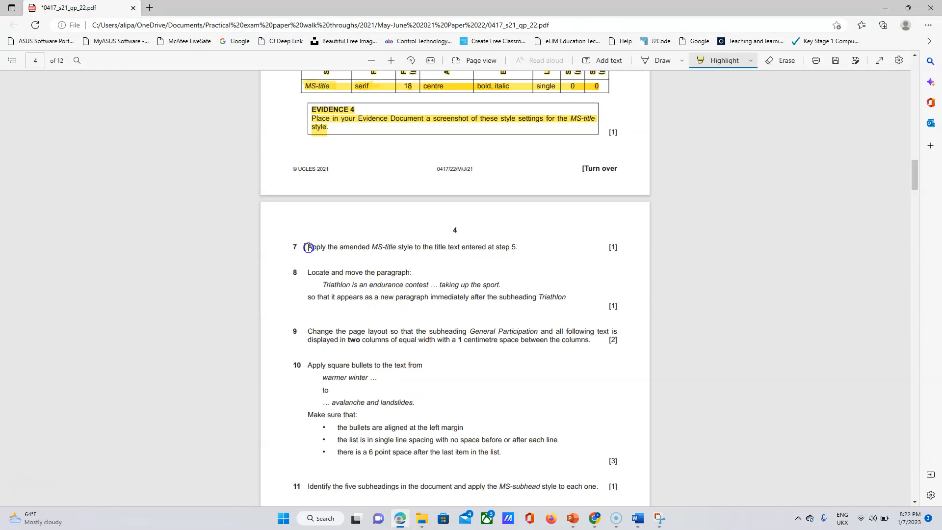
Highlight question 7 as done and select 'Triathlon is an endurance contest' in question 8.
left_click_drag(352, 248, 521, 248)
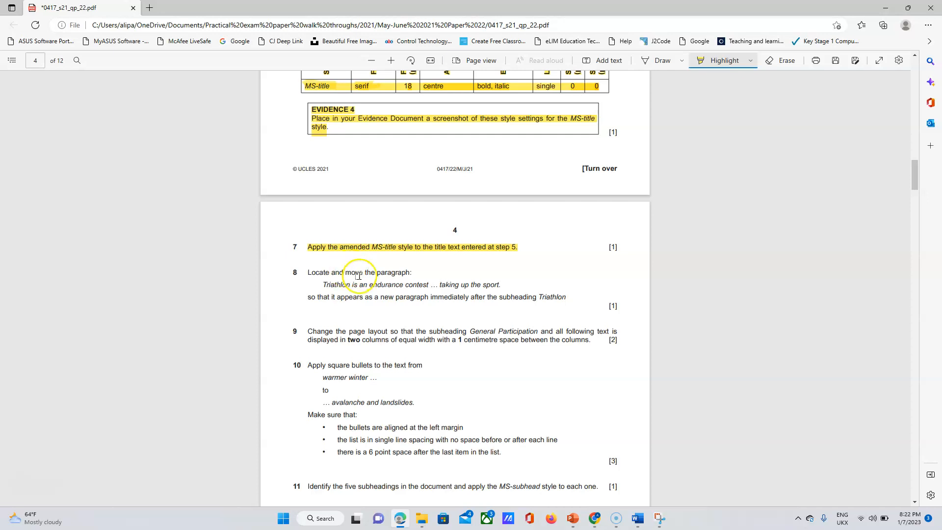
left_click(610, 63)
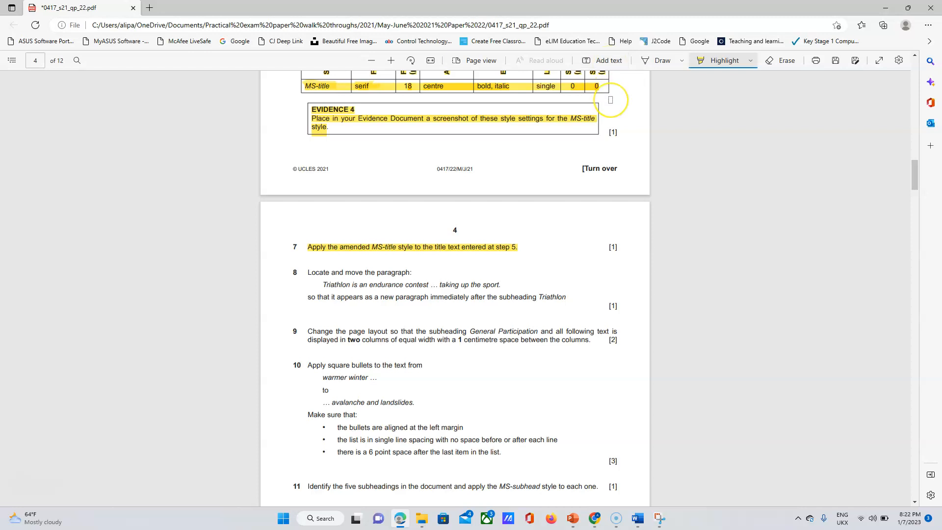
key("Escape")
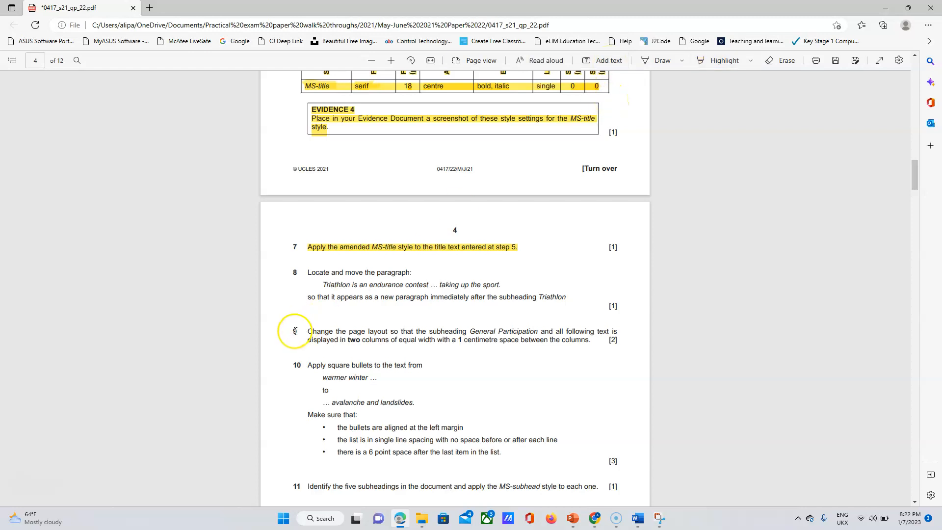
left_click_drag(326, 284, 429, 287)
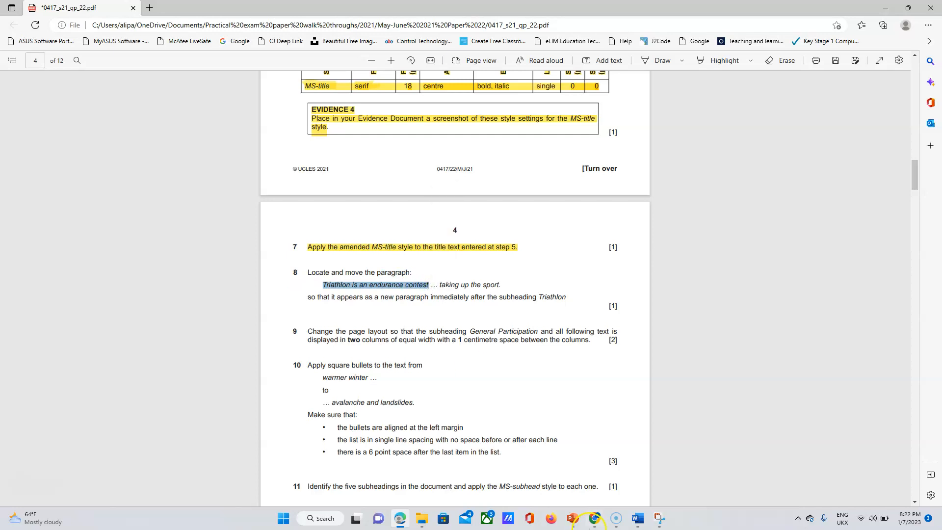
left_click(638, 523)
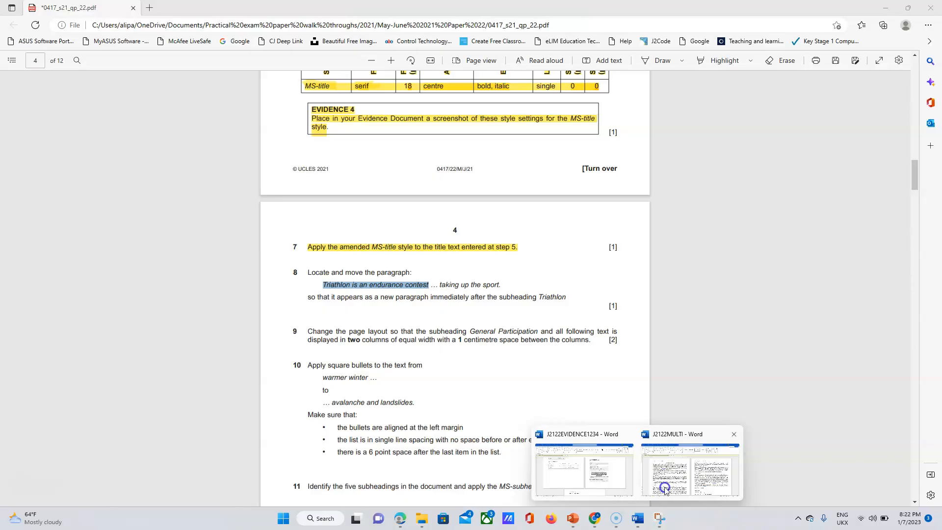
Search J2122MULTI for 'Triathlon is an endurance contest' and select that entire paragraph.
left_click(665, 489)
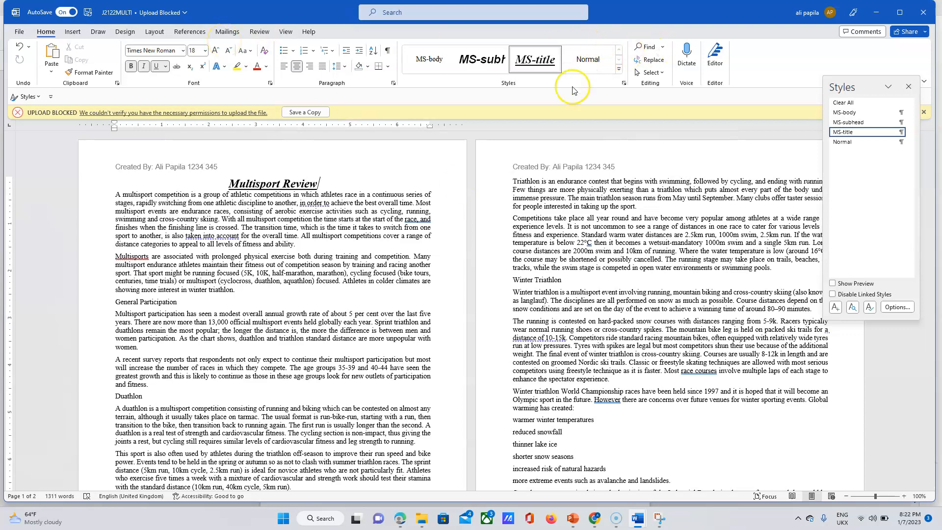
left_click(647, 47)
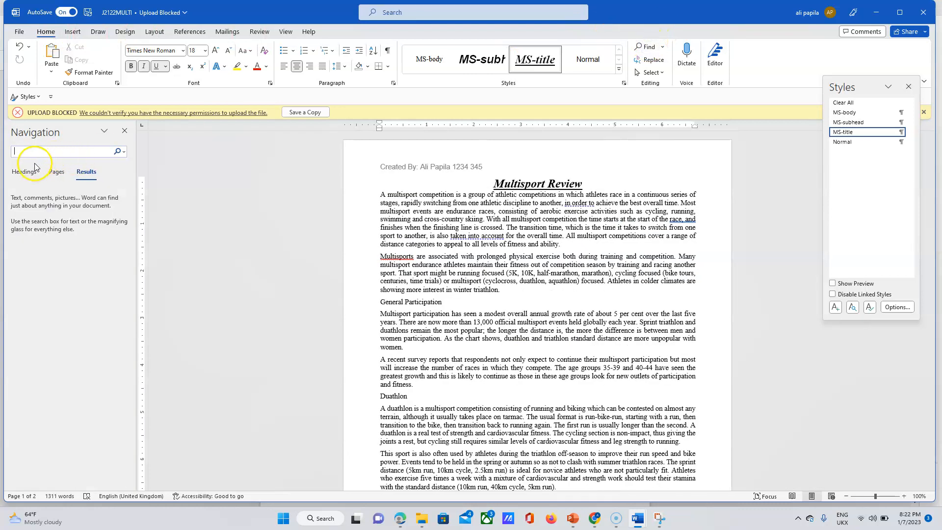
key("Return")
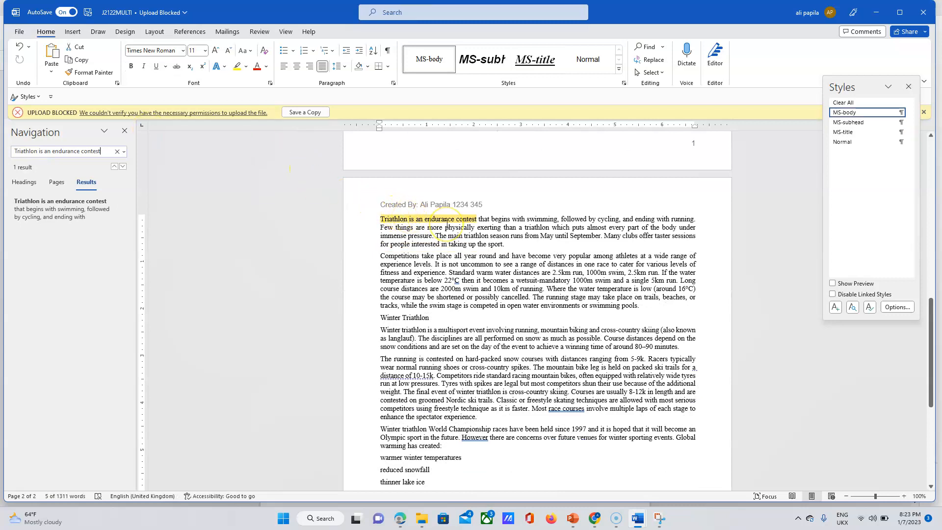
left_click(382, 218)
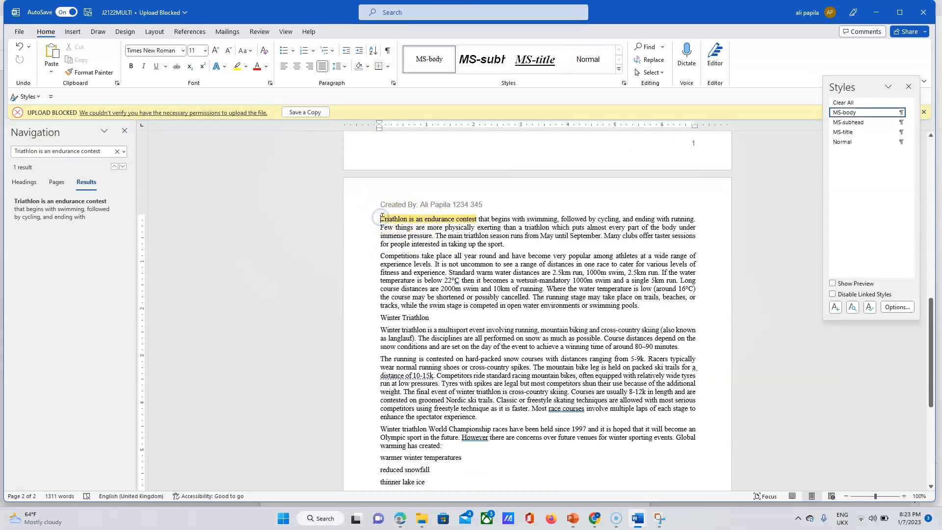
left_click_drag(382, 217, 507, 245)
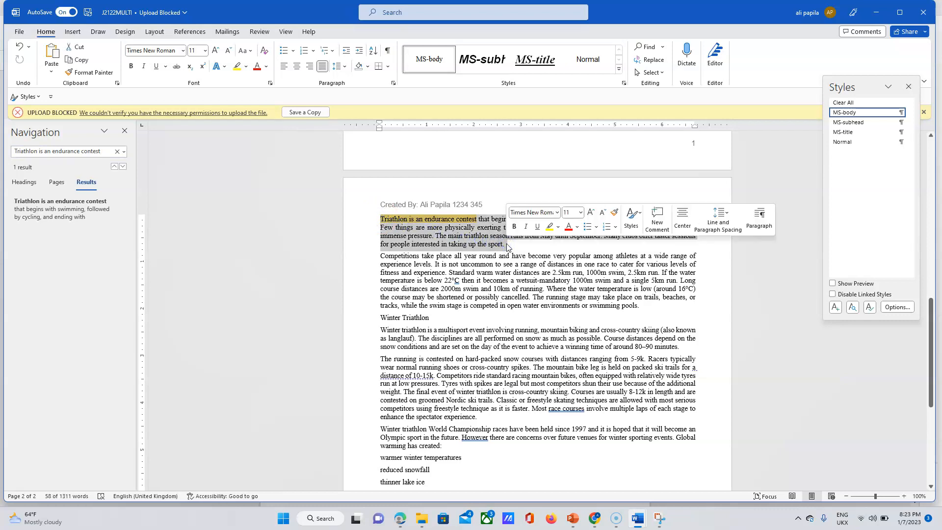
left_click(400, 521)
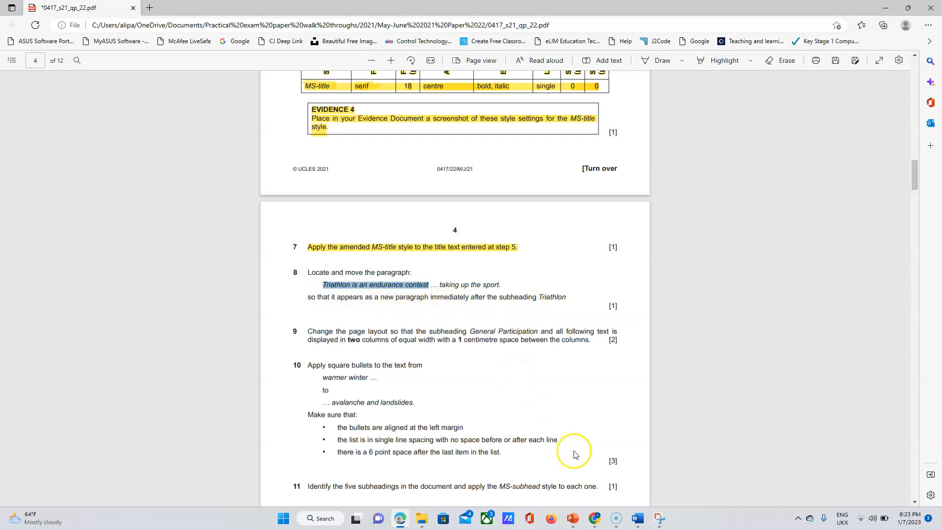
Cut the 'Triathlon is an endurance contest' paragraph from its current place in J2122MULTI.
left_click(636, 521)
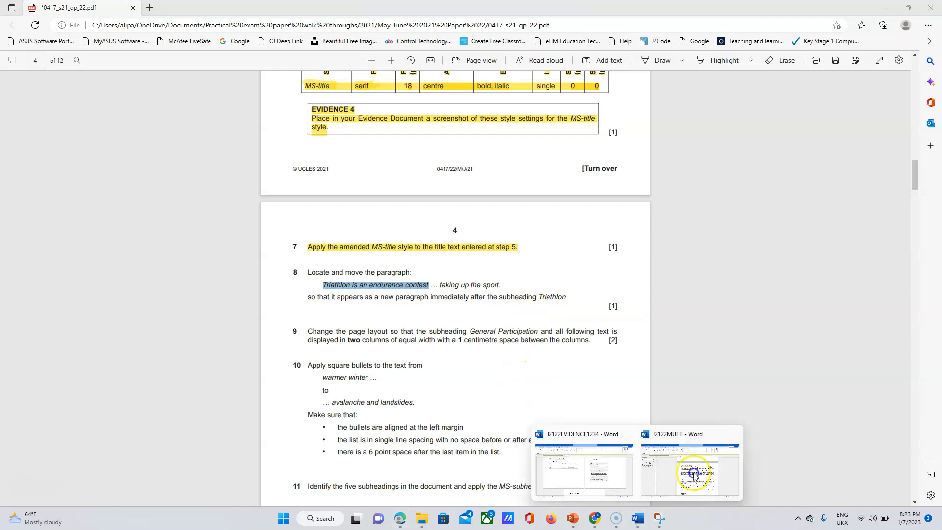
left_click(696, 470)
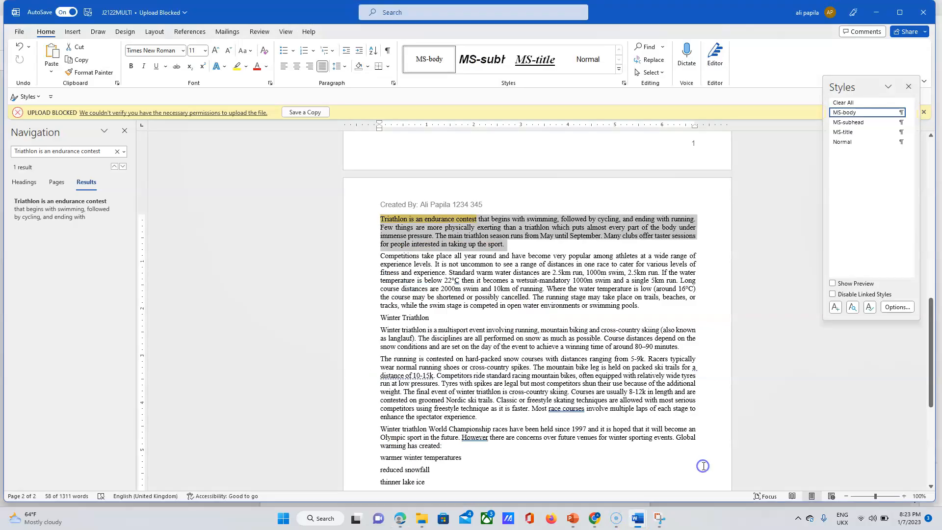
right_click(495, 229)
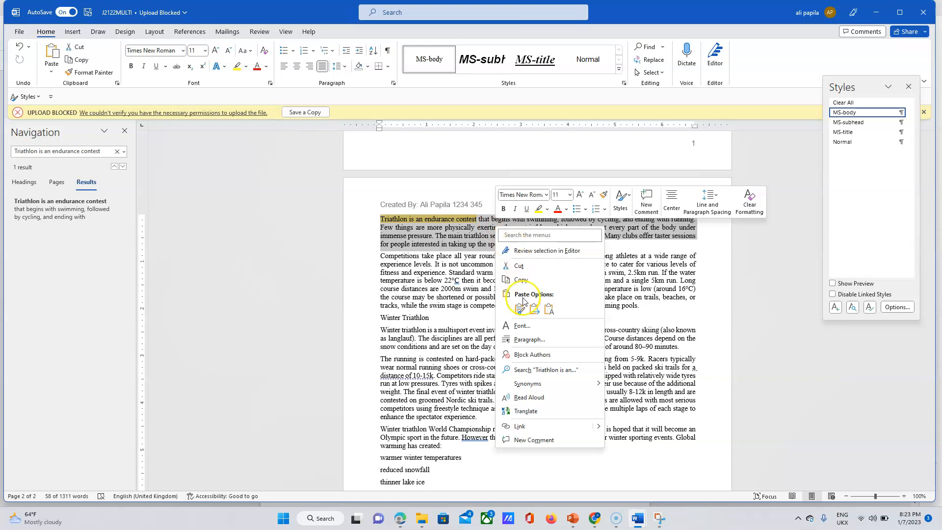
left_click(534, 383)
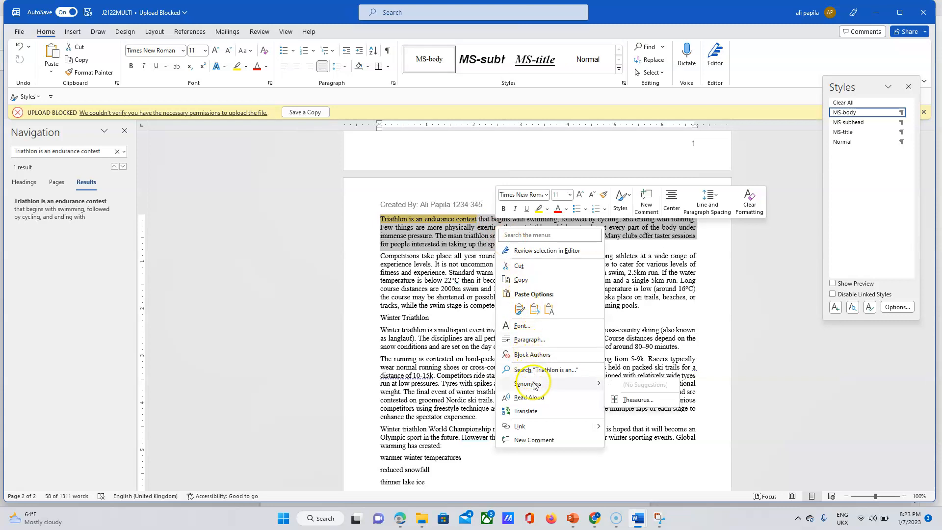
left_click(521, 266)
left_click(541, 268)
left_click_drag(929, 365, 934, 308)
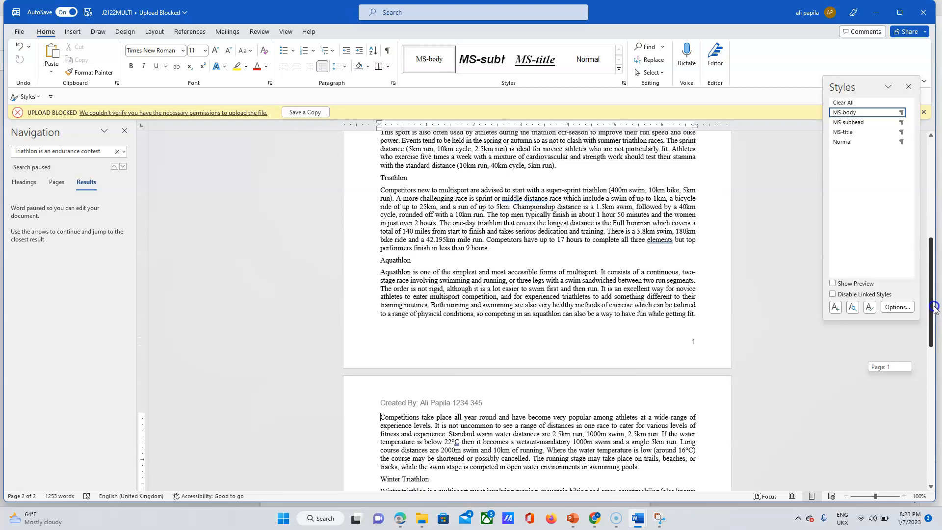
Paste the paragraph directly under the Triathlon subheading, removing the leftover empty line.
left_click(411, 178)
key("Return")
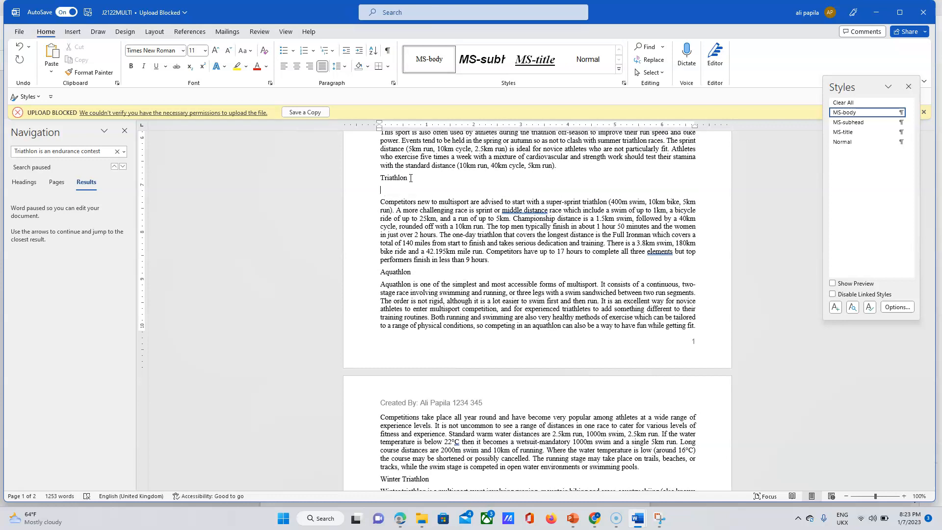
key("ctrl+v")
key("BackSpace")
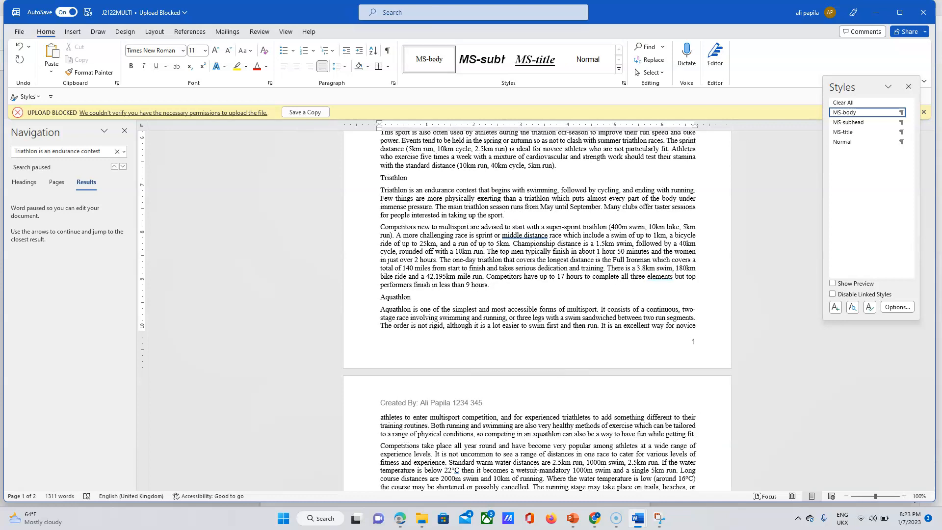
Highlight question 8 from 'Locate' to 'Triathlon' in the exam paper as done.
mouse_move(401, 524)
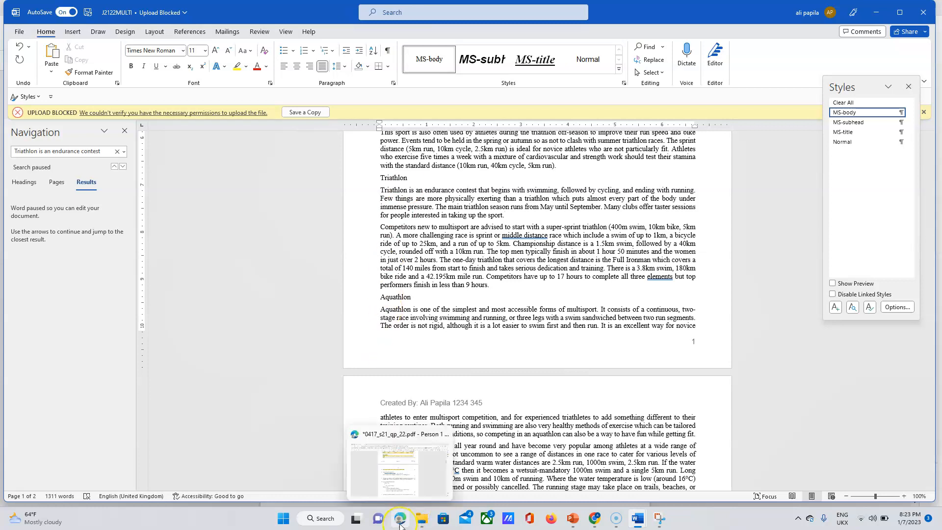
left_click(398, 464)
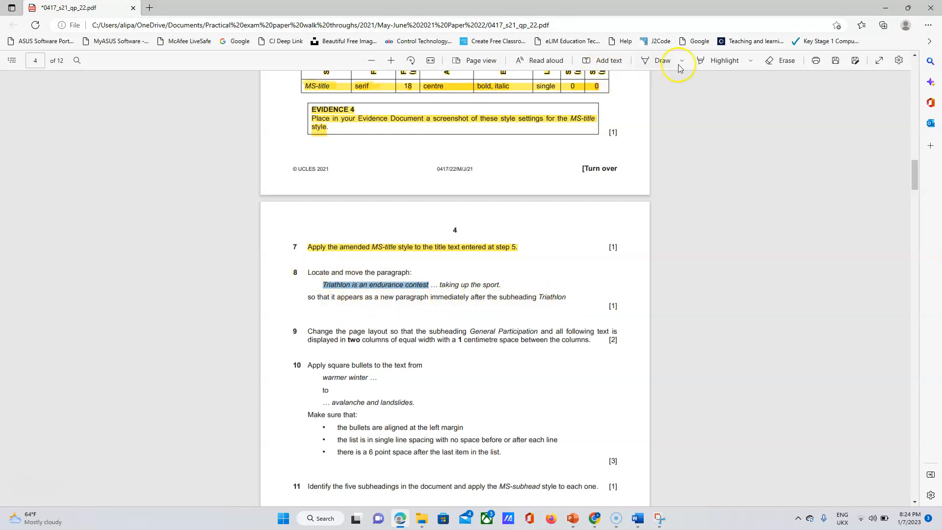
left_click(718, 63)
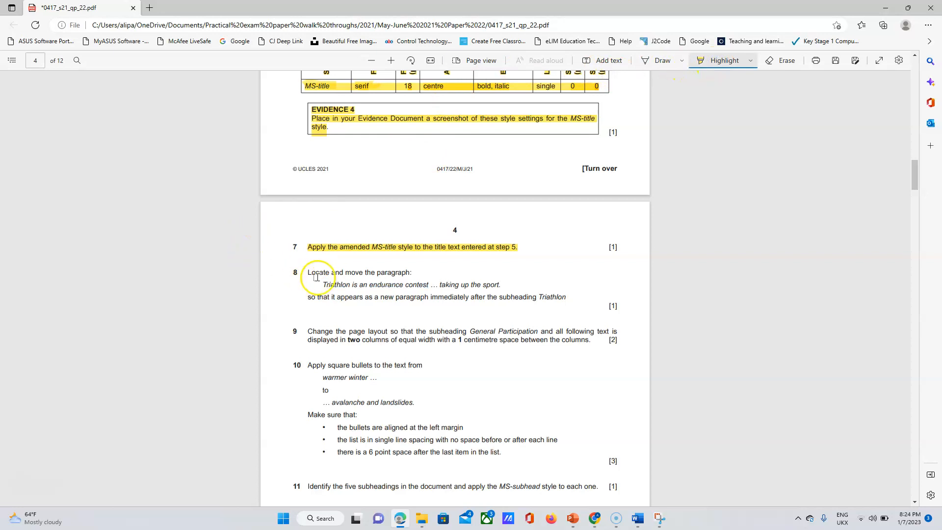
left_click_drag(309, 273, 567, 303)
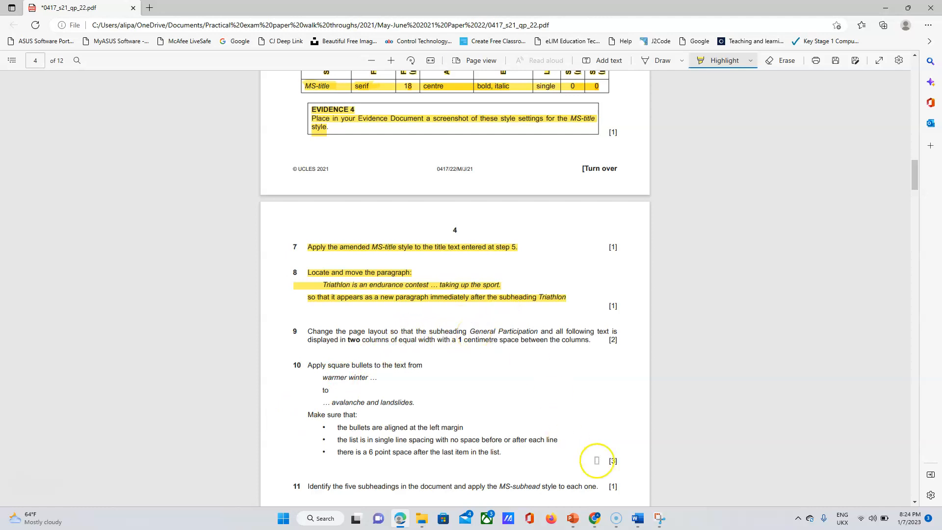
Bring up the J2122MULTI document and close the Styles pane.
mouse_move(634, 521)
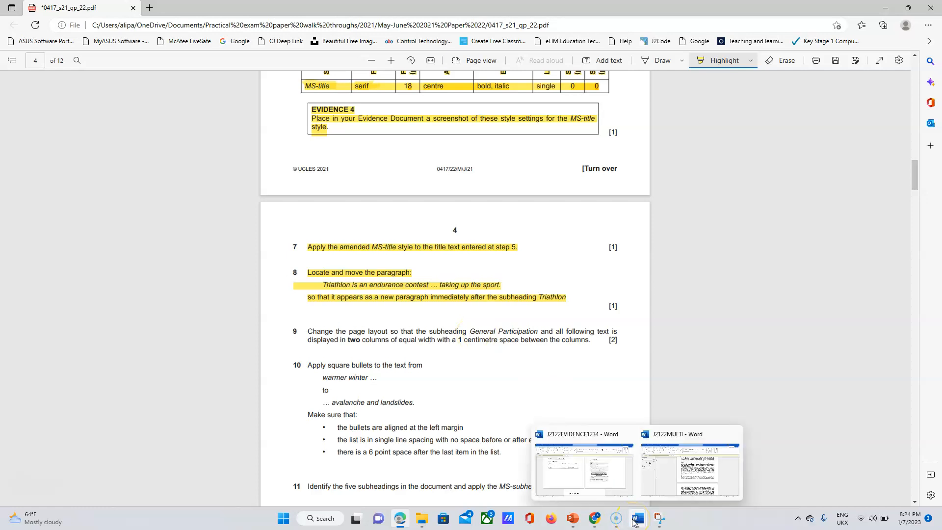
left_click(662, 488)
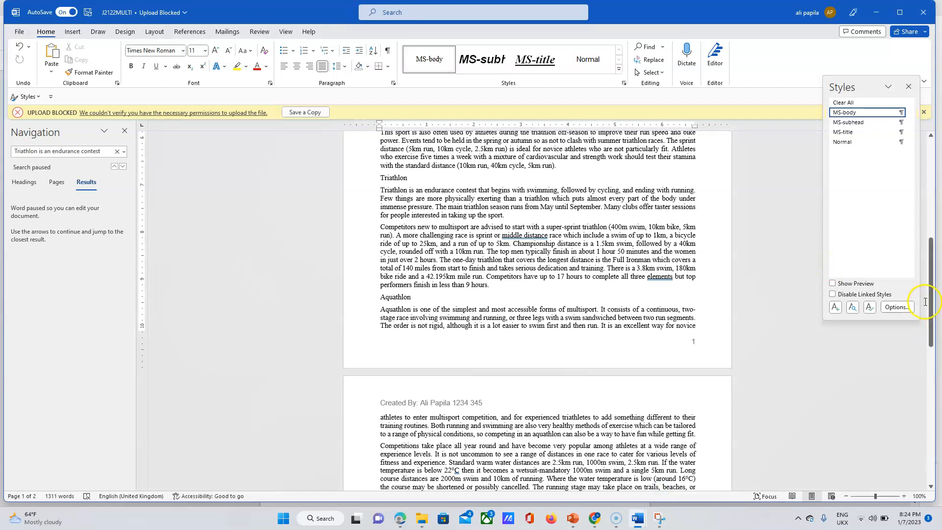
left_click(909, 86)
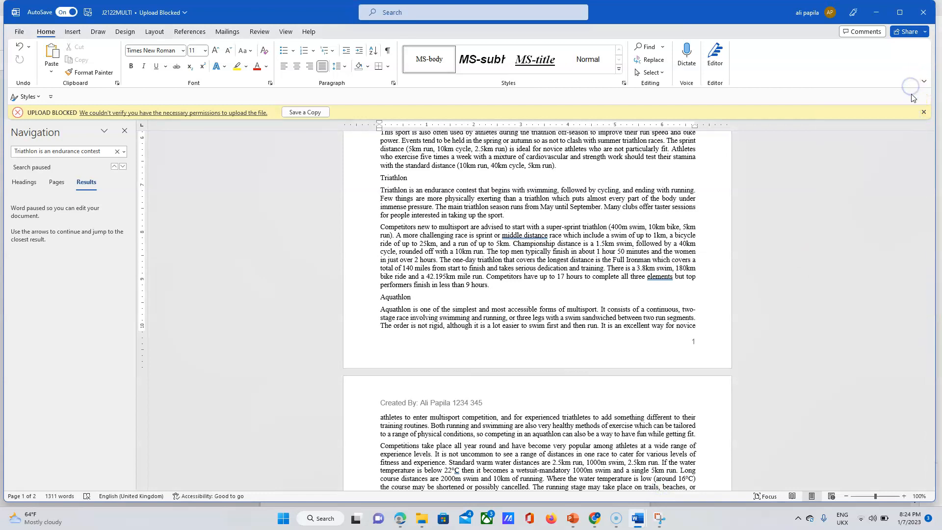
left_click_drag(928, 349, 934, 226)
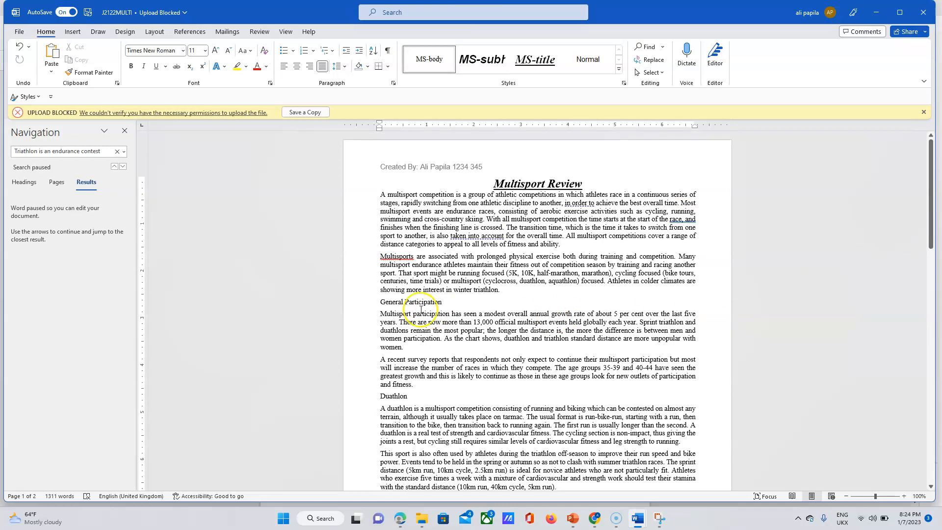
Select the text from General Participation to the end of the document.
left_click_drag(379, 302, 532, 527)
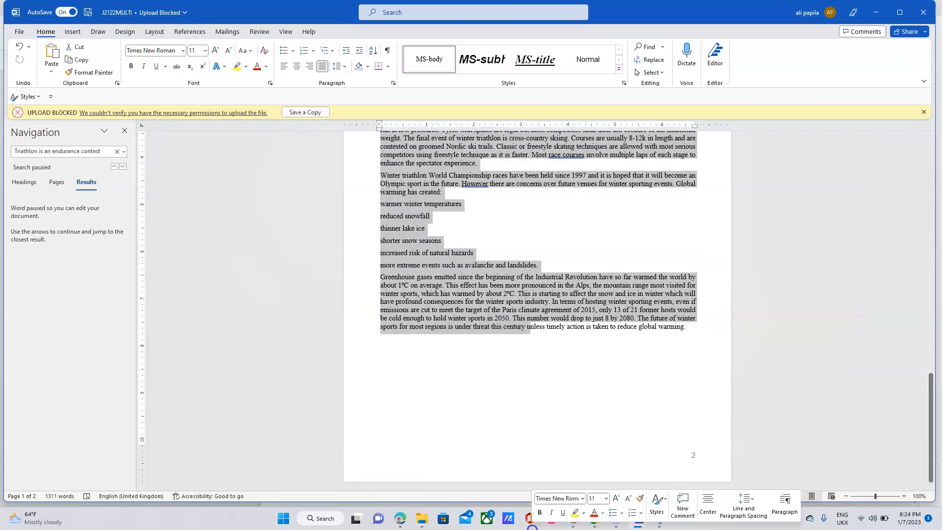
left_click(693, 335)
left_click_drag(693, 335, 341, 309)
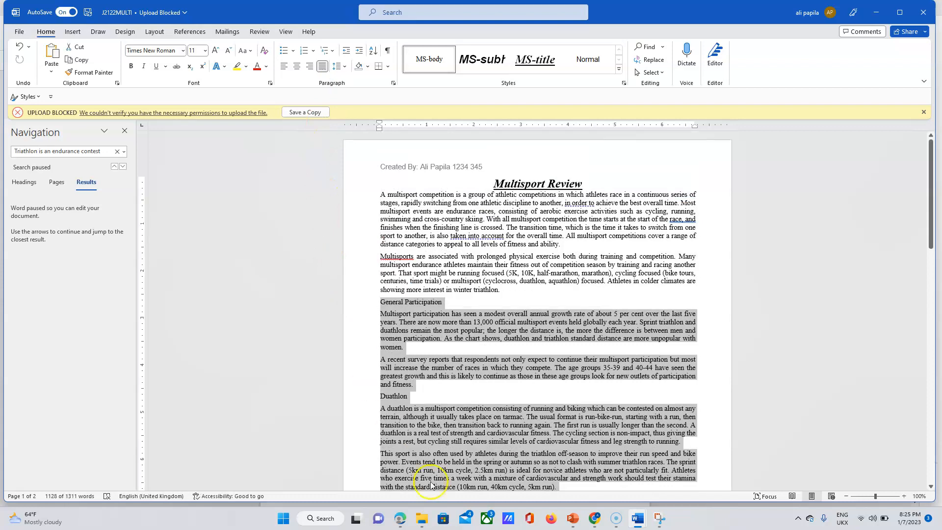
Highlight 'General Participation and' in question 9 of the exam paper.
left_click(397, 521)
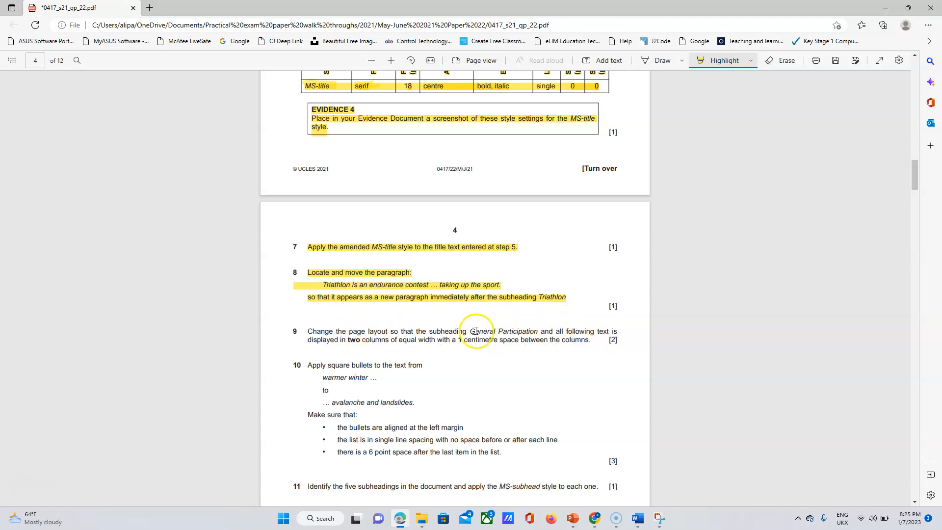
left_click_drag(514, 333, 541, 333)
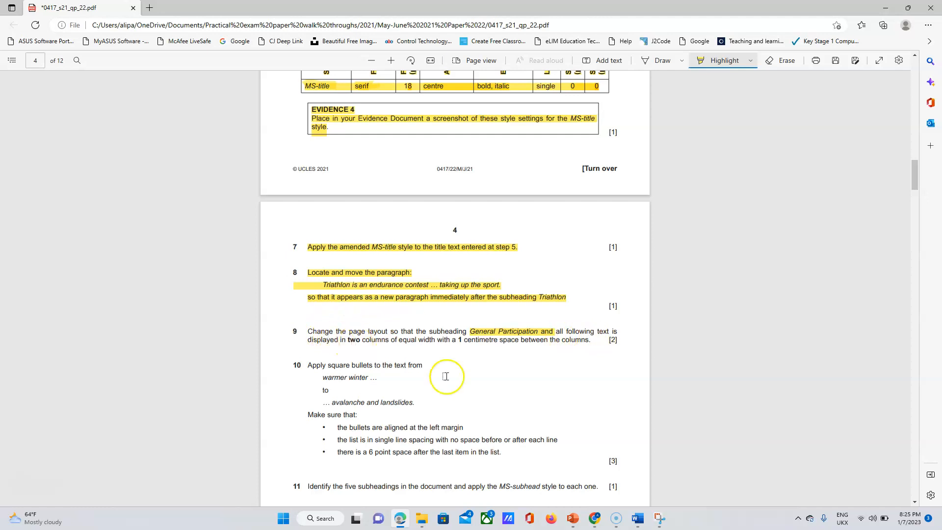
Choose the Two-column preset in the Columns dialog for the selected text.
mouse_move(639, 525)
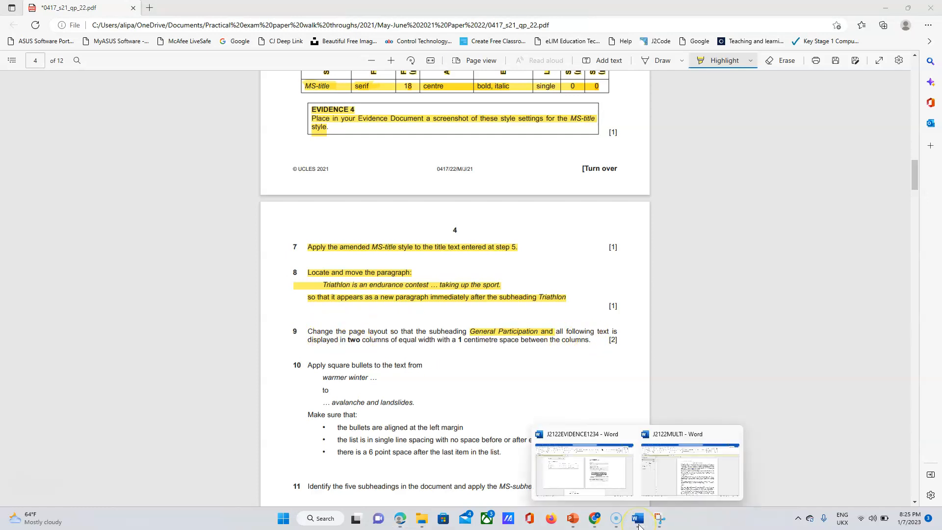
left_click(669, 491)
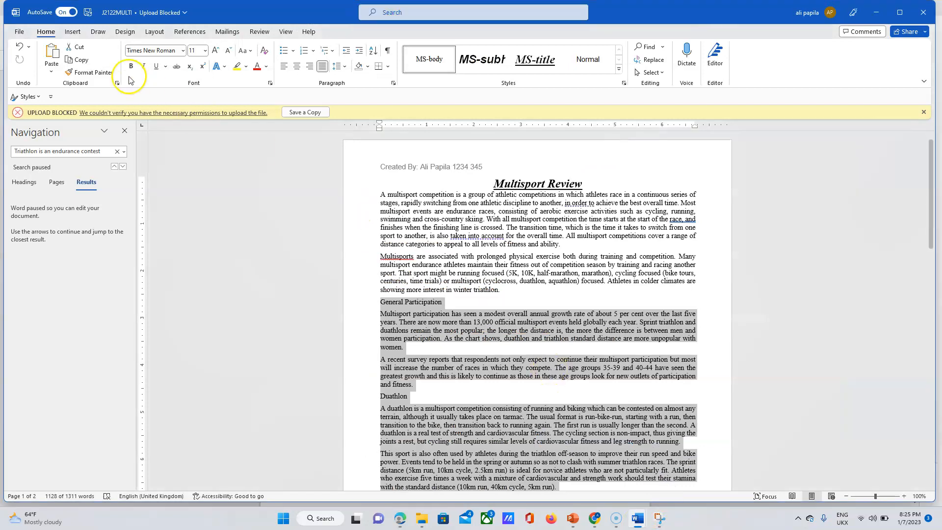
left_click(147, 35)
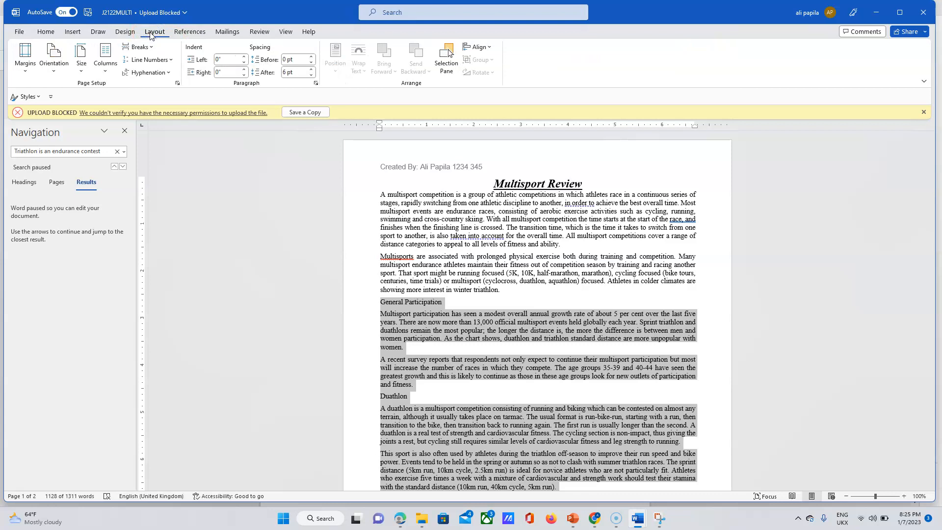
left_click(108, 67)
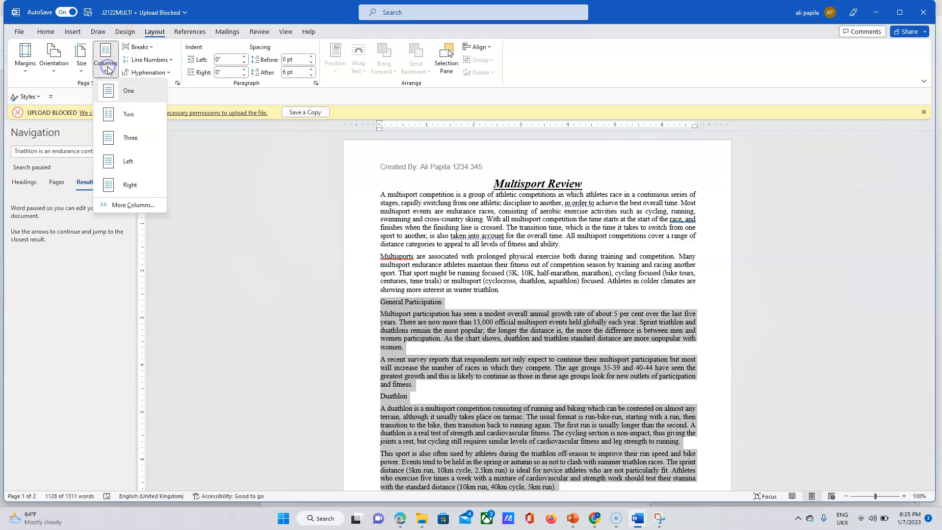
left_click(131, 205)
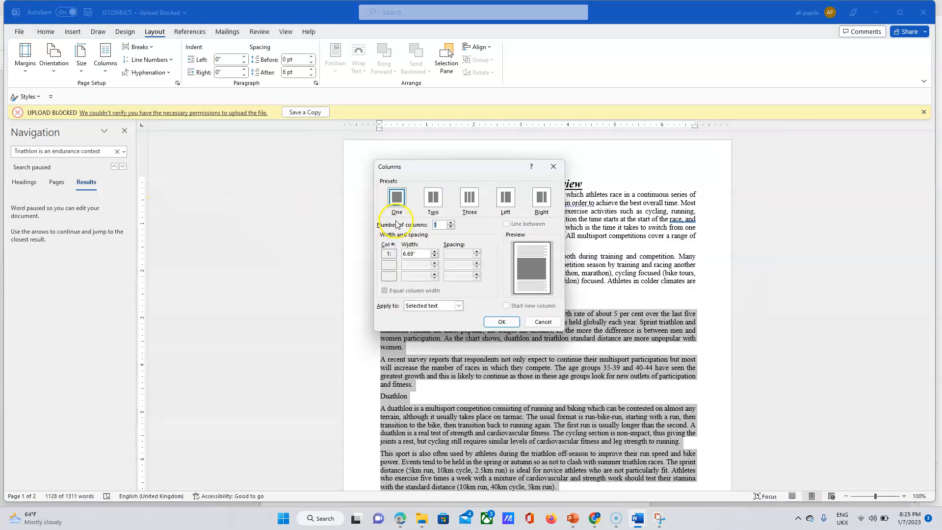
left_click(432, 201)
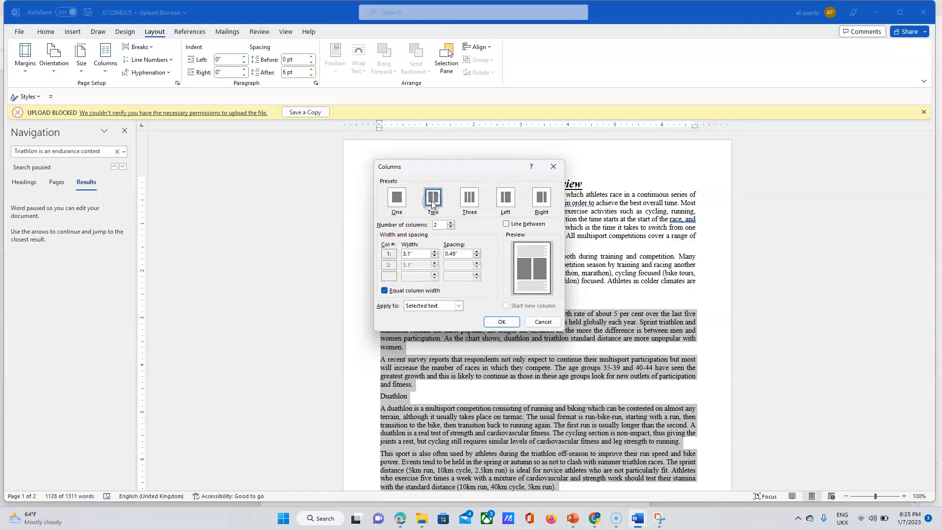
Highlight 'two' and the 1 cm spacing requirement in question 9 of the exam paper.
left_click(400, 519)
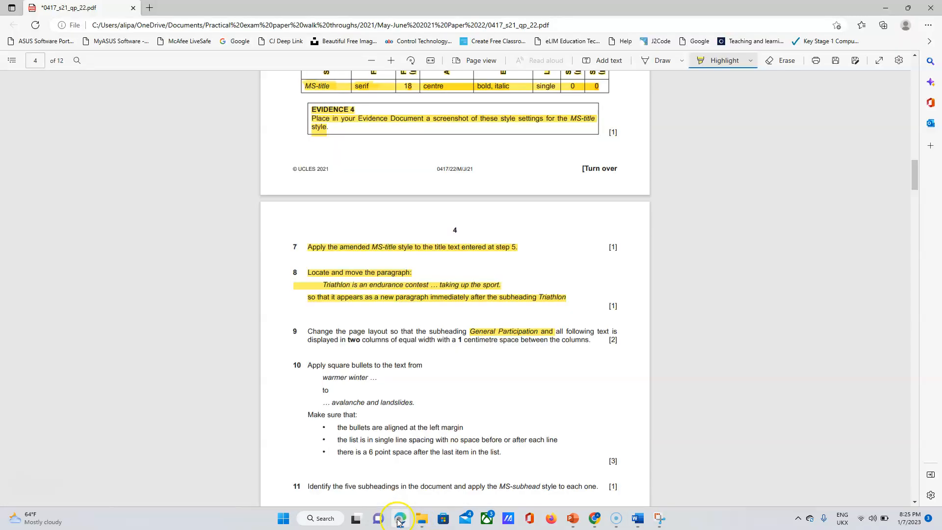
left_click_drag(347, 340, 371, 340)
left_click_drag(457, 340, 463, 340)
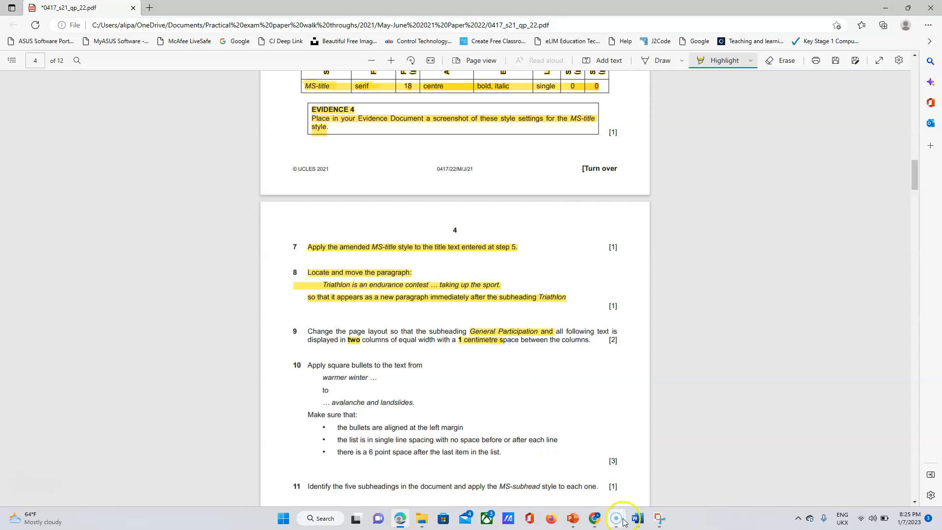
Set the column spacing to 1 cm and apply the two equal-width columns.
mouse_move(633, 524)
left_click(666, 488)
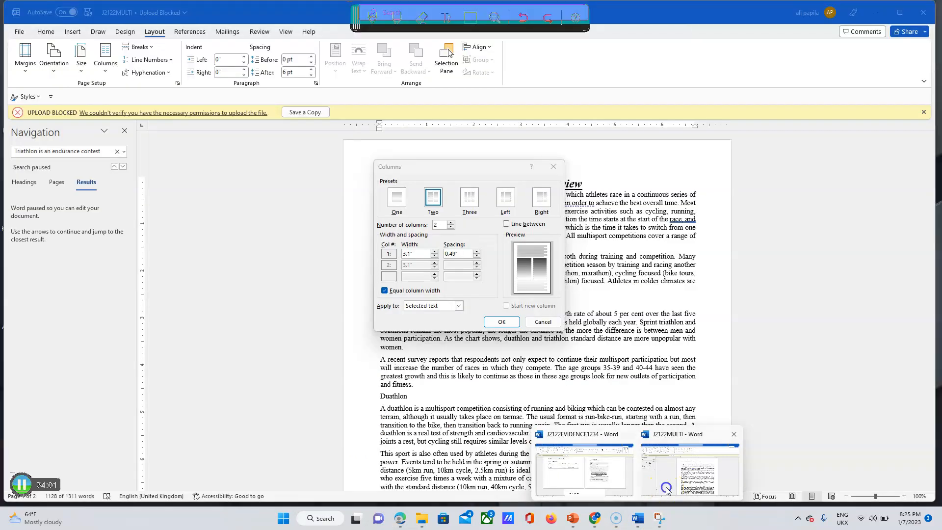
double_click(449, 255)
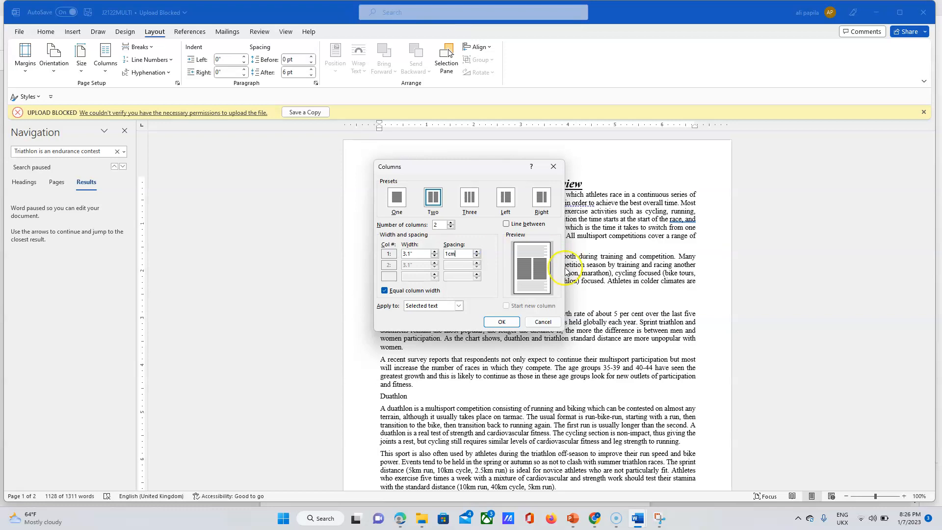
left_click(503, 323)
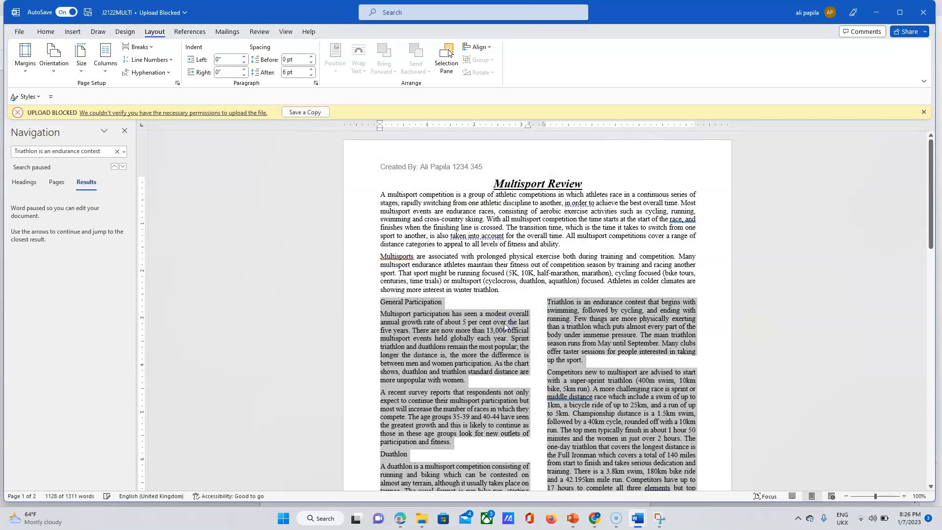
left_click(550, 287)
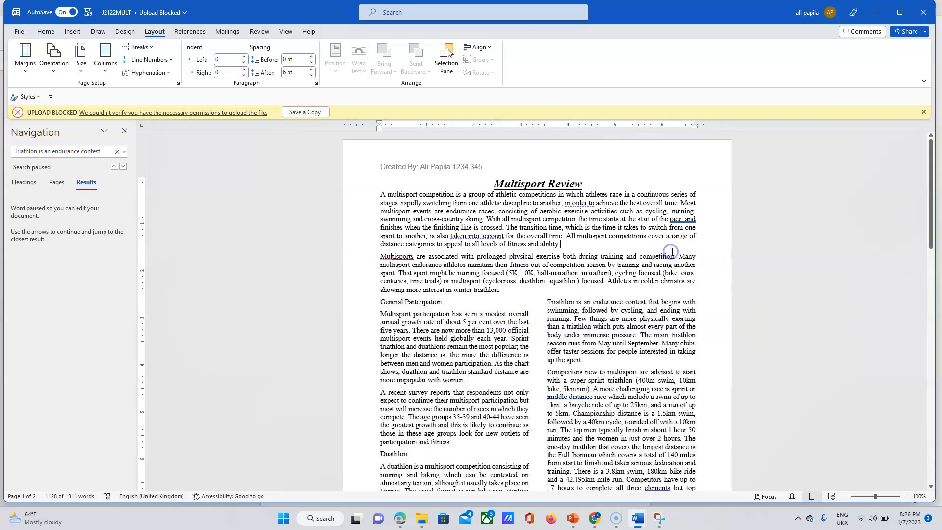
Highlight the remaining wording of question 9 in the exam paper.
left_click_drag(929, 221, 933, 196)
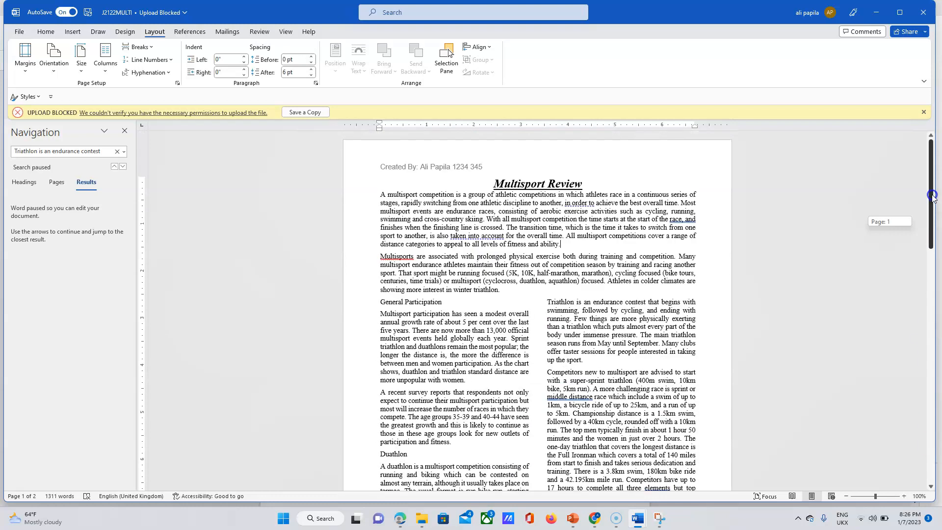
left_click(399, 521)
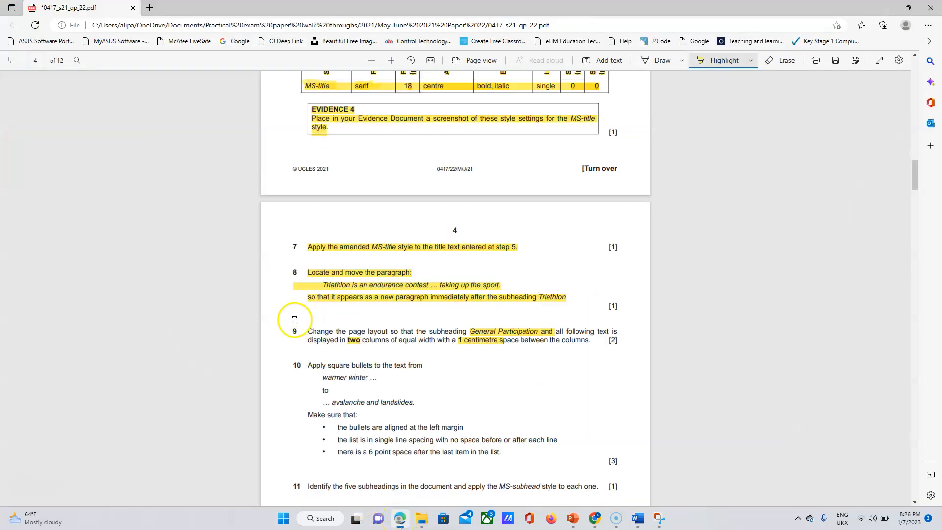
left_click_drag(307, 332, 414, 344)
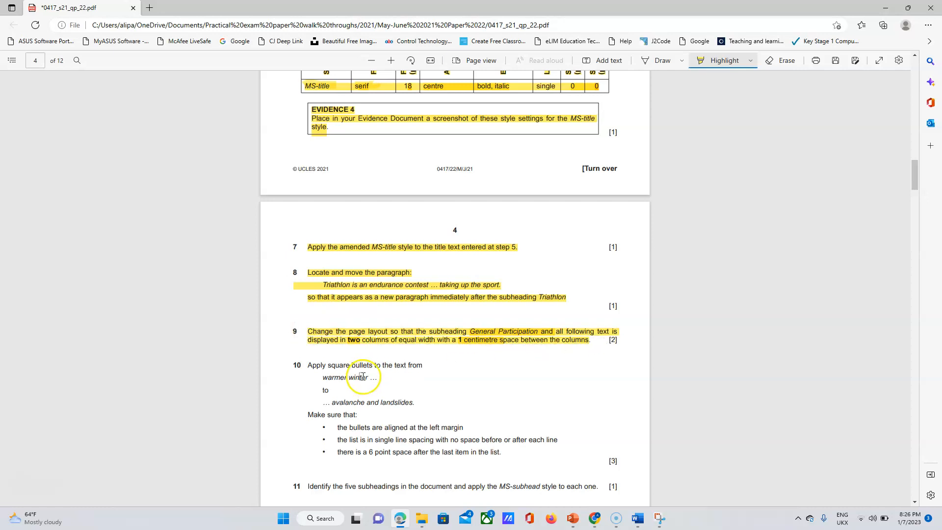
left_click_drag(919, 176, 919, 184)
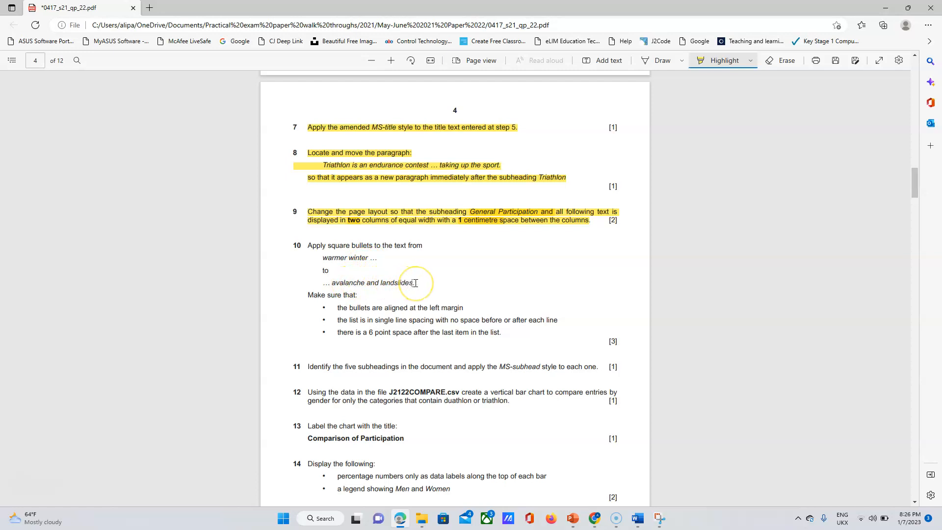
Search J2122MULTI for 'warmer winter' in the Navigation pane.
left_click(642, 523)
left_click(678, 488)
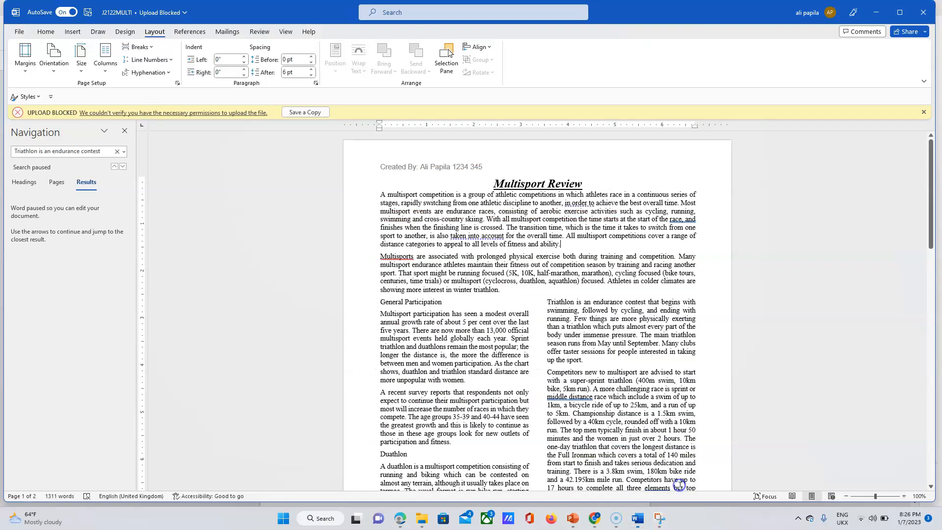
left_click(50, 152)
type("w")
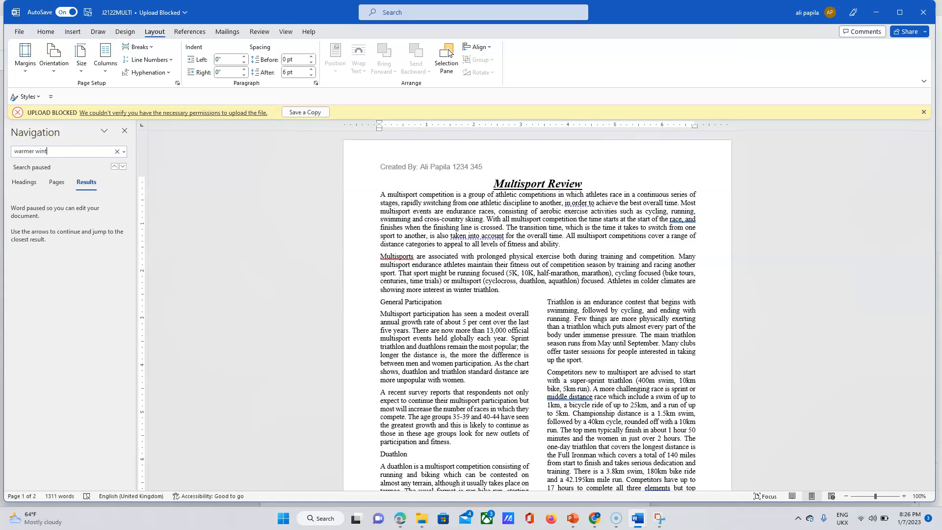
key("Return")
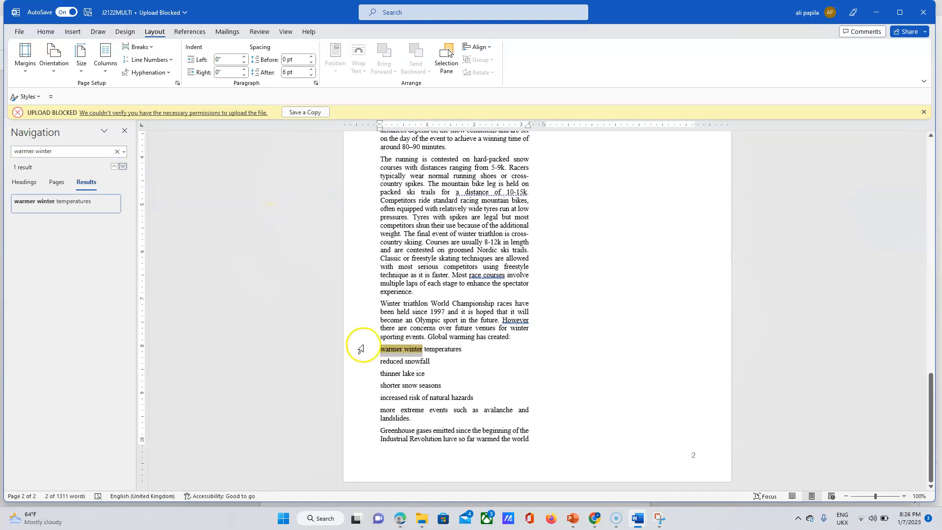
Select the list lines from 'warmer winter temperatures' downward.
left_click(381, 350)
left_click_drag(387, 354, 456, 404)
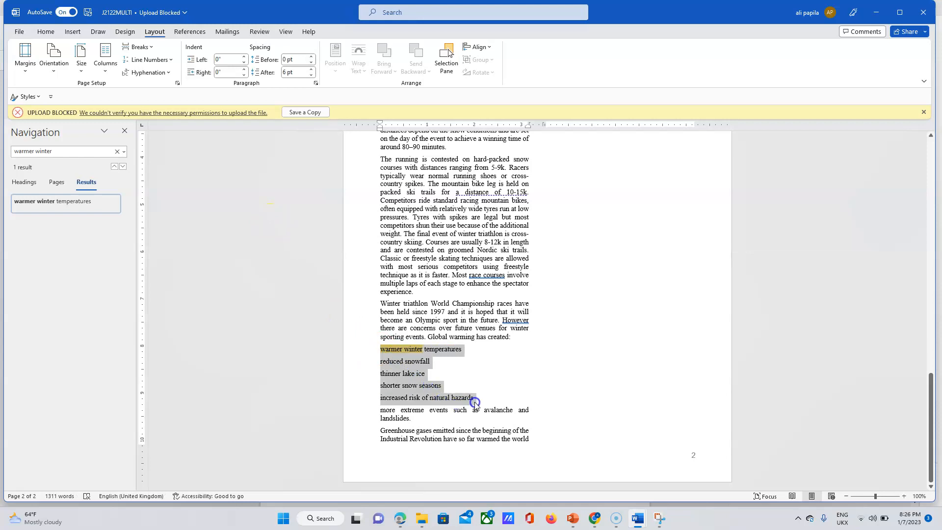
left_click(400, 519)
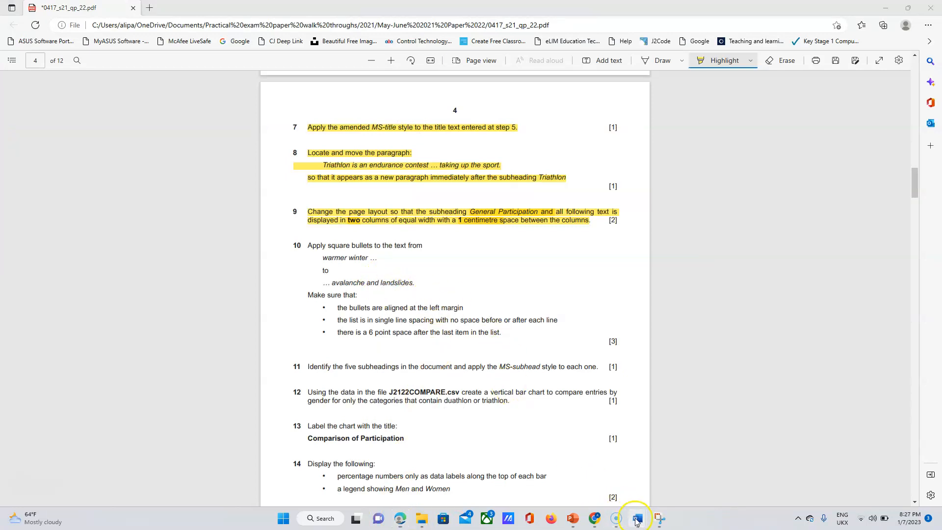
Format the five climate-effect lines with the square bullet from the Bullet Library.
mouse_move(636, 516)
left_click(663, 480)
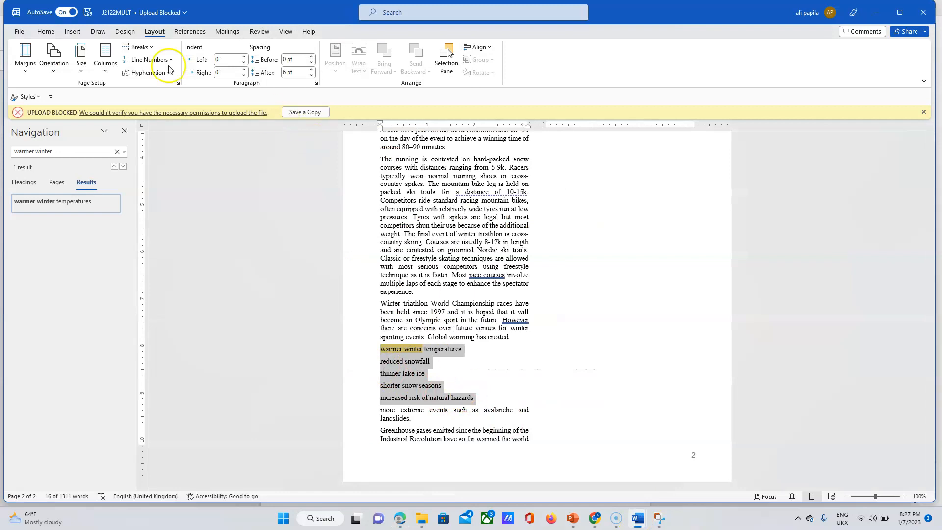
left_click(52, 33)
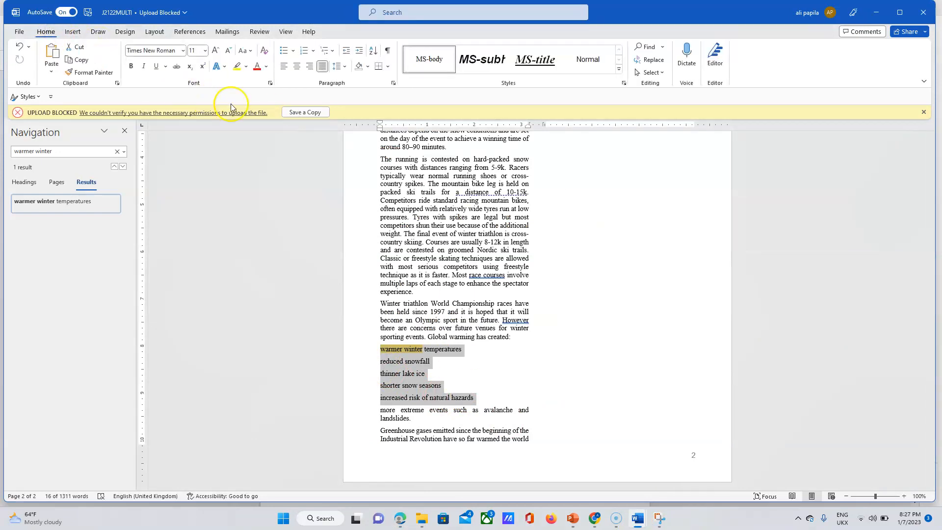
left_click(294, 51)
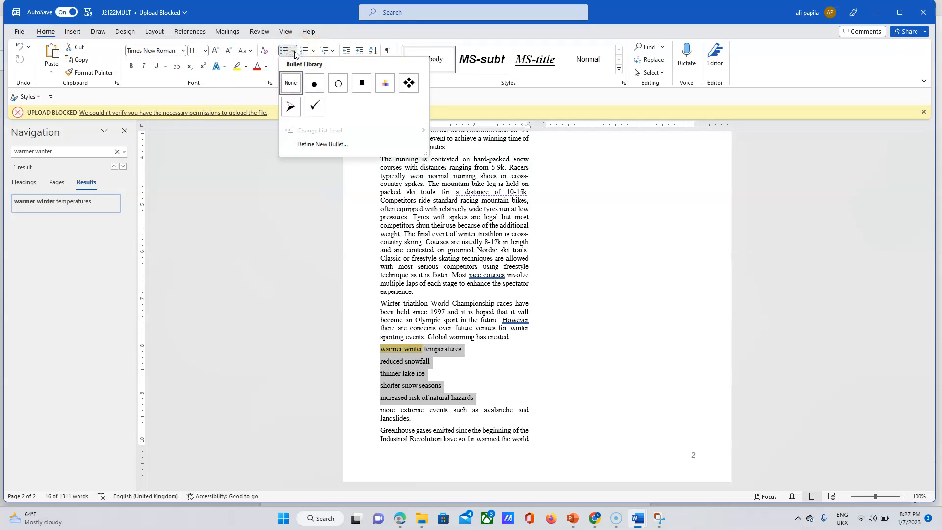
left_click(362, 83)
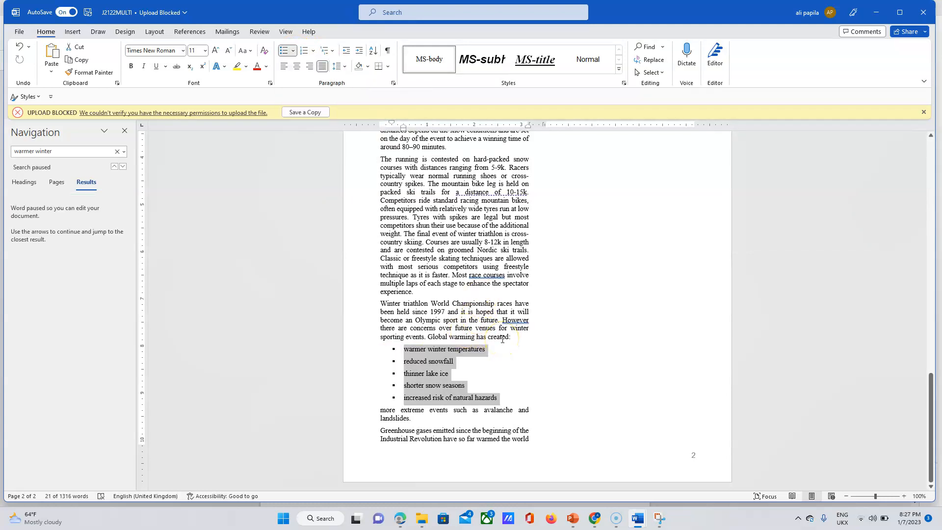
scroll(502, 339, "up", 1)
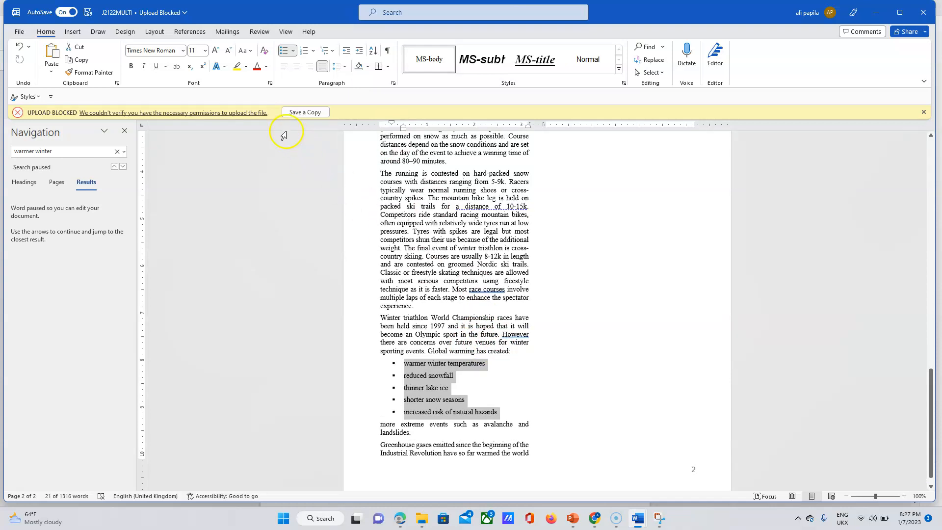
Confirm the Define New Bullet dialog without changes, keeping the square bullets.
left_click(294, 51)
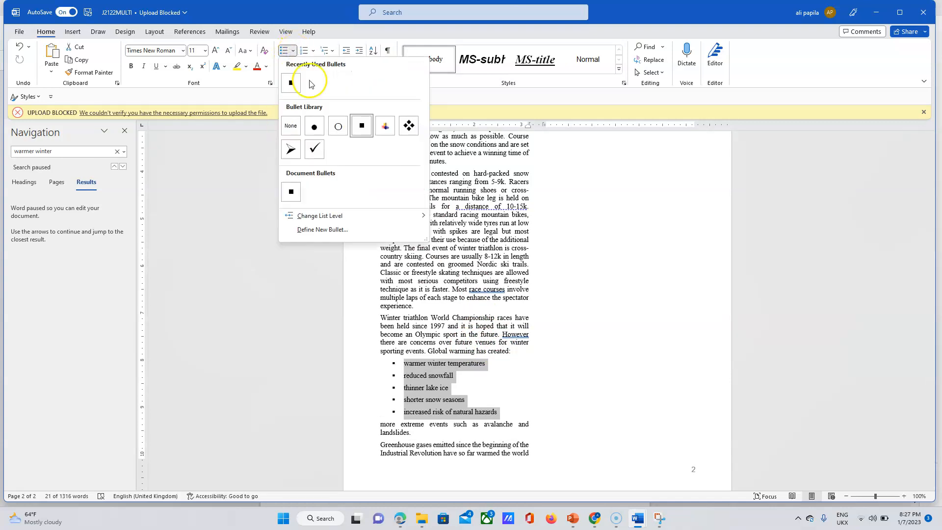
left_click(324, 230)
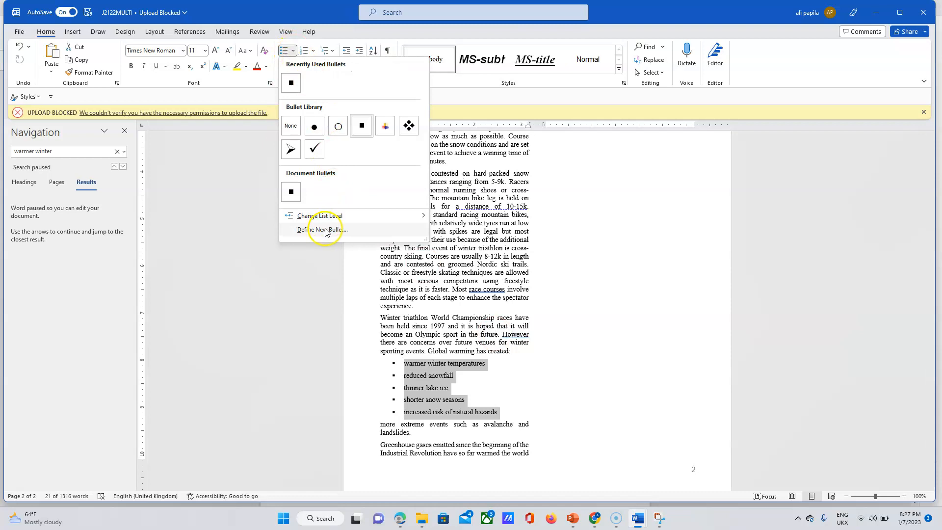
left_click(325, 230)
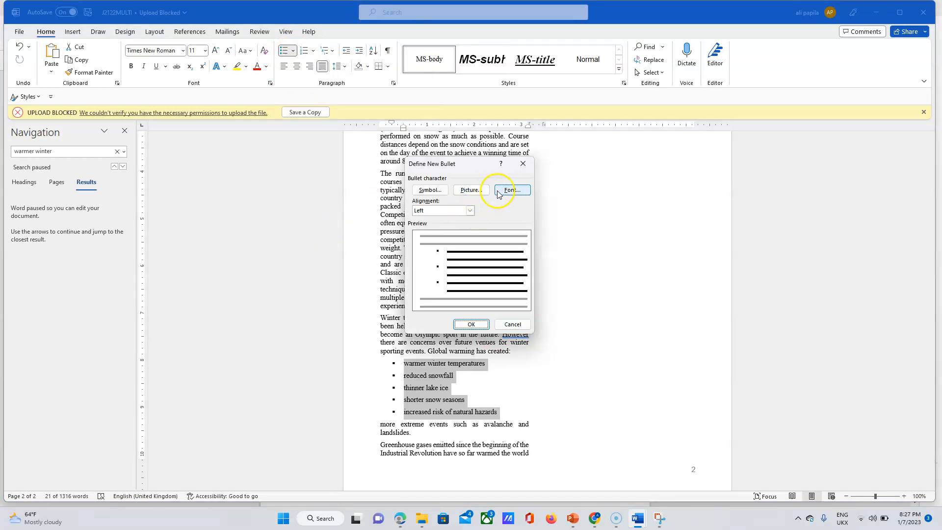
left_click(441, 190)
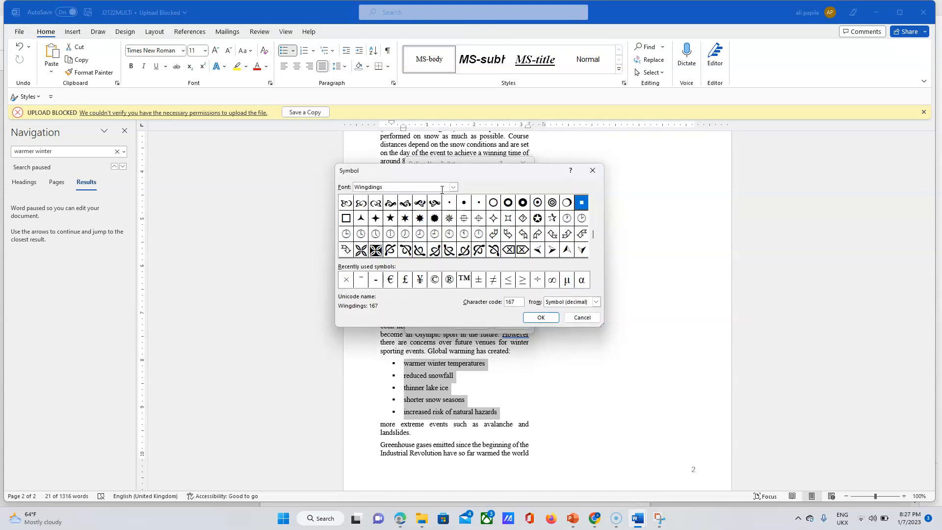
left_click(573, 317)
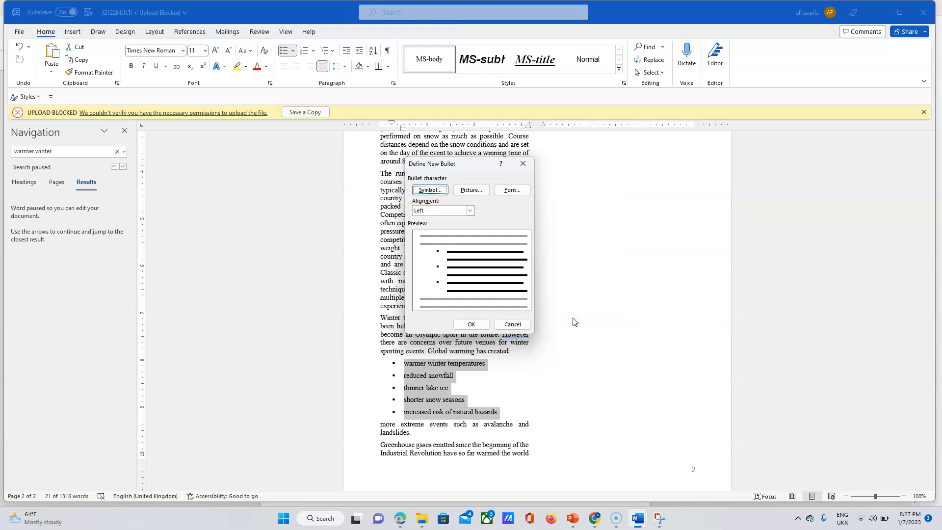
left_click(481, 327)
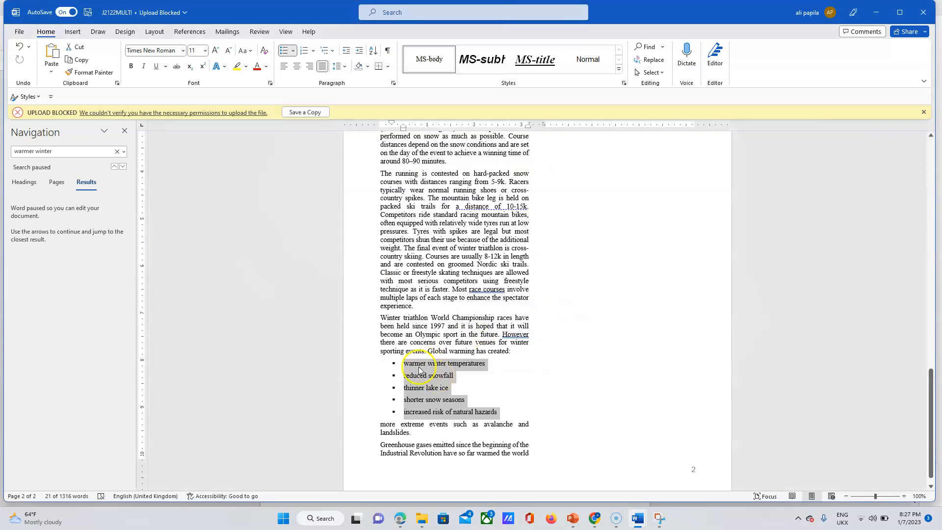
Close the UPLOAD BLOCKED warning bar in J2122MULTI.
left_click(401, 519)
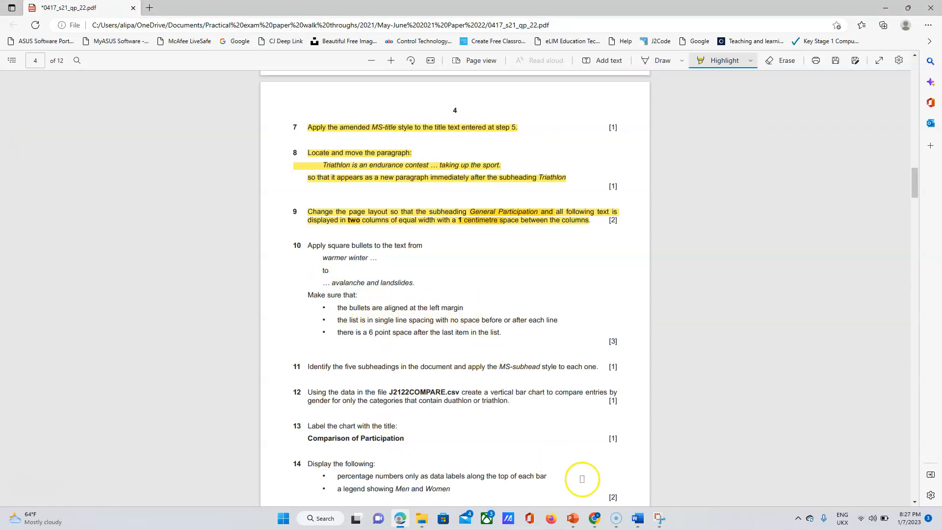
mouse_move(636, 525)
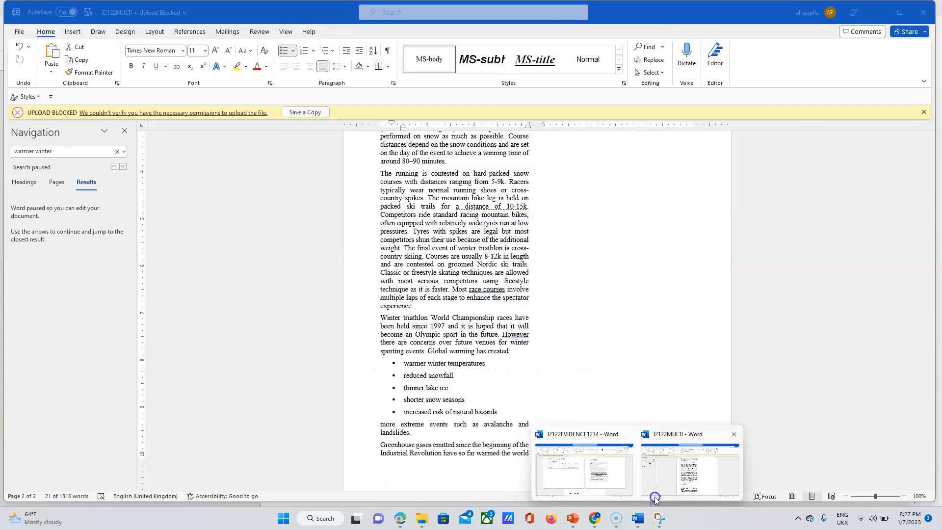
left_click(656, 491)
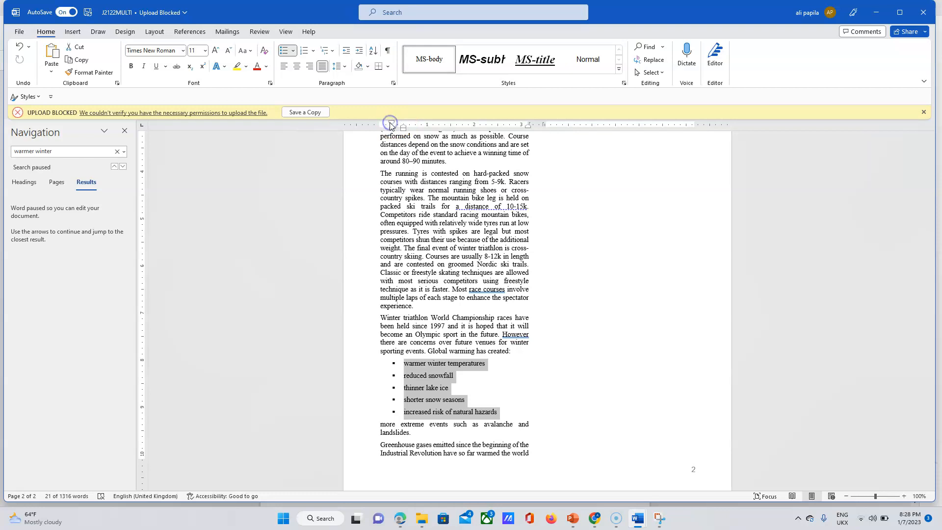
left_click(924, 112)
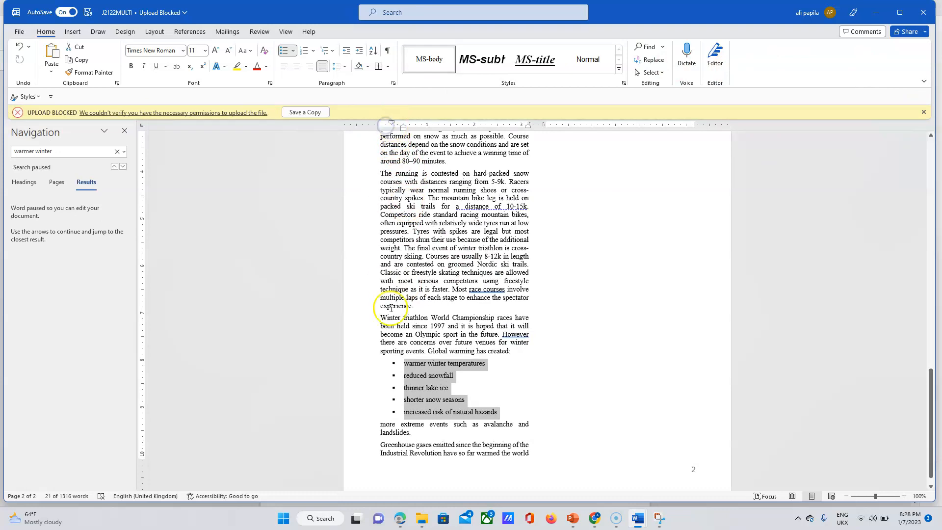
Move the warmer-winter list left so its bullets sit at the left margin.
left_click_drag(403, 129, 401, 128)
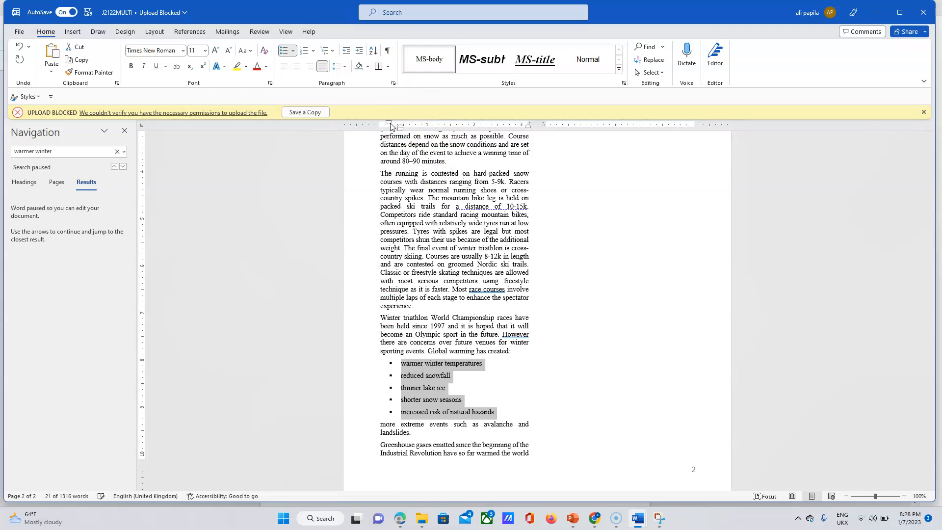
double_click(391, 127)
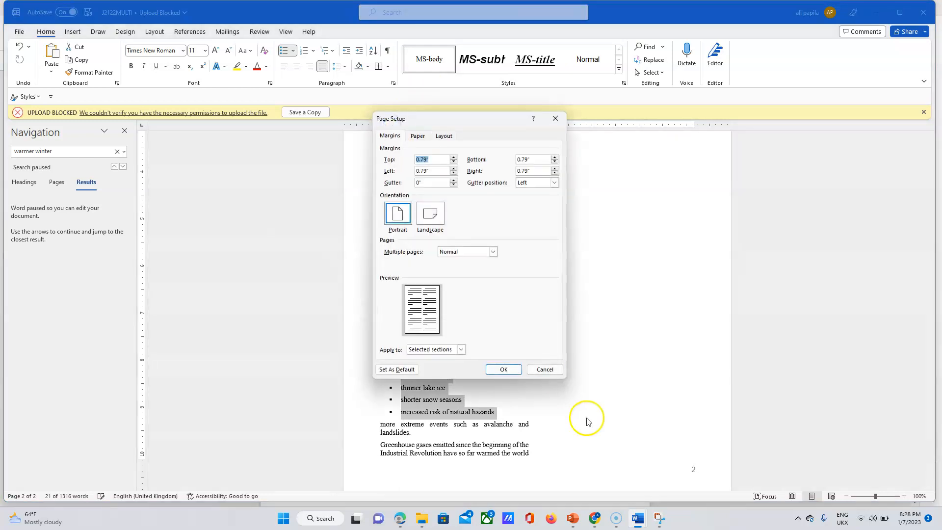
left_click(547, 368)
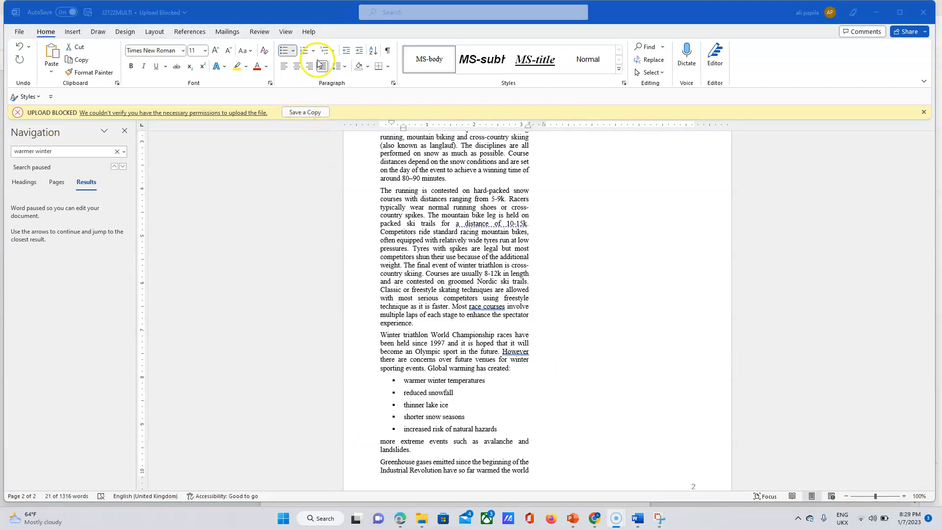
left_click(346, 51)
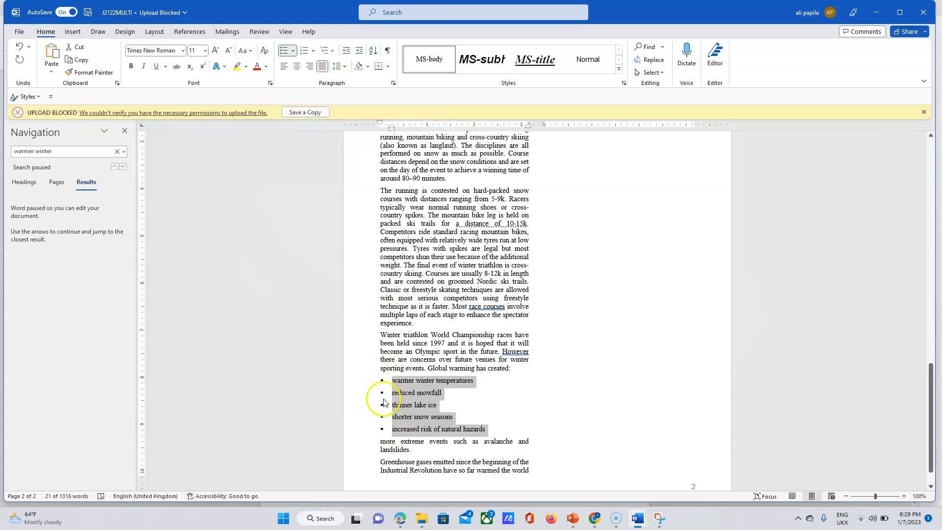
left_click(400, 522)
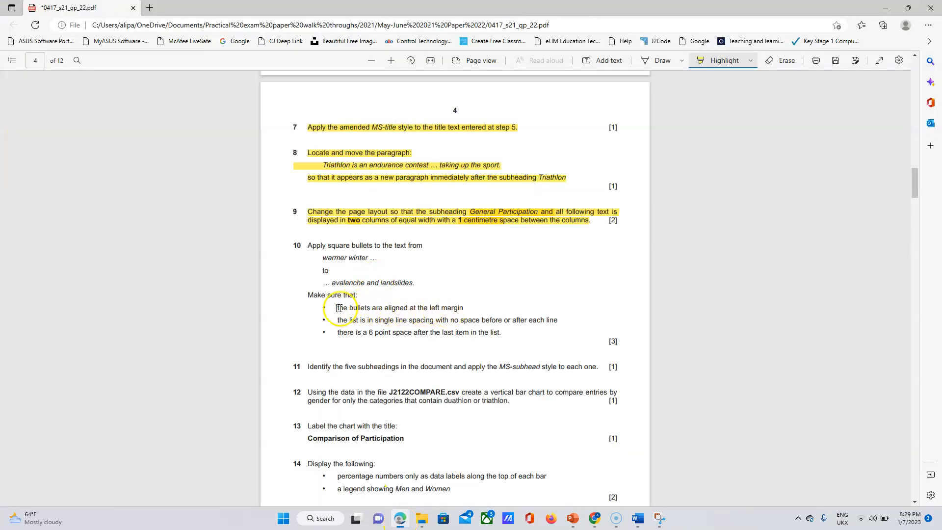
Highlight question 10's requirement for bullets aligned at the left margin.
left_click_drag(433, 310, 468, 310)
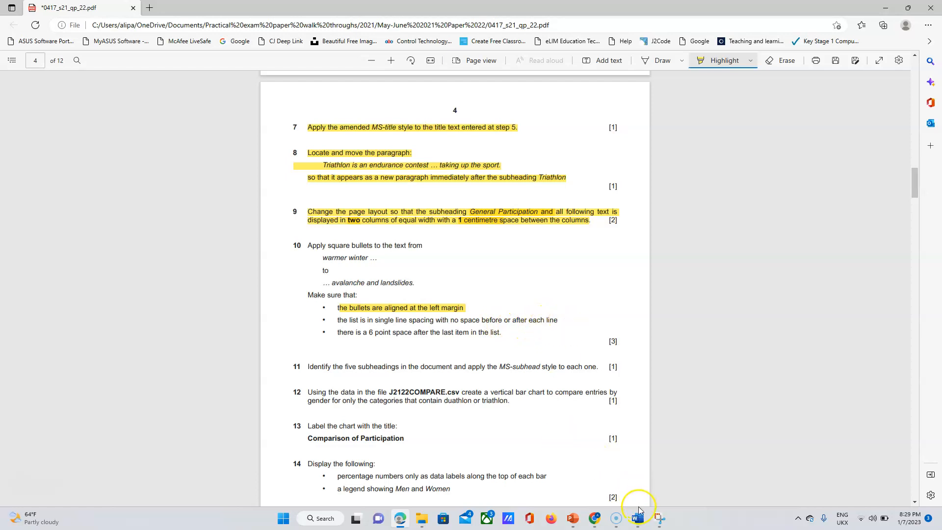
left_click(640, 524)
left_click(679, 486)
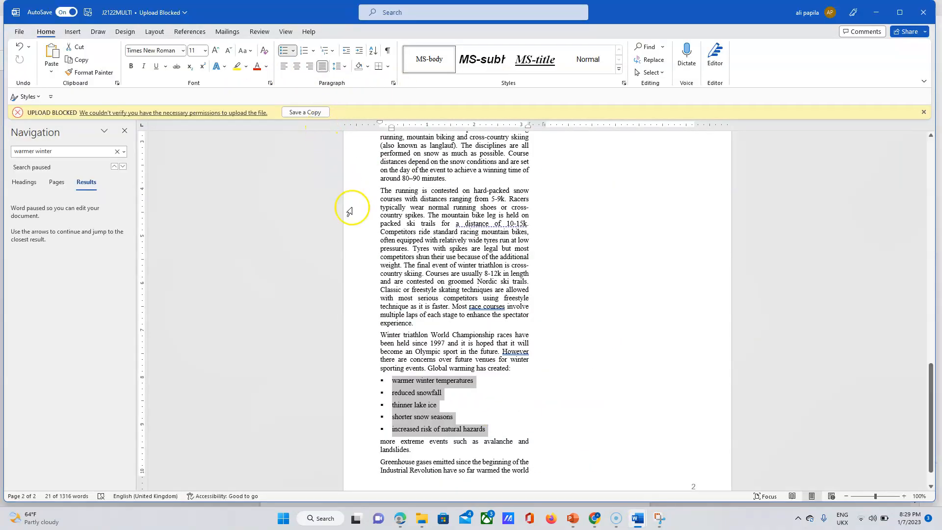
Give the bulleted list 0 pt spacing after and Single line spacing.
left_click(393, 83)
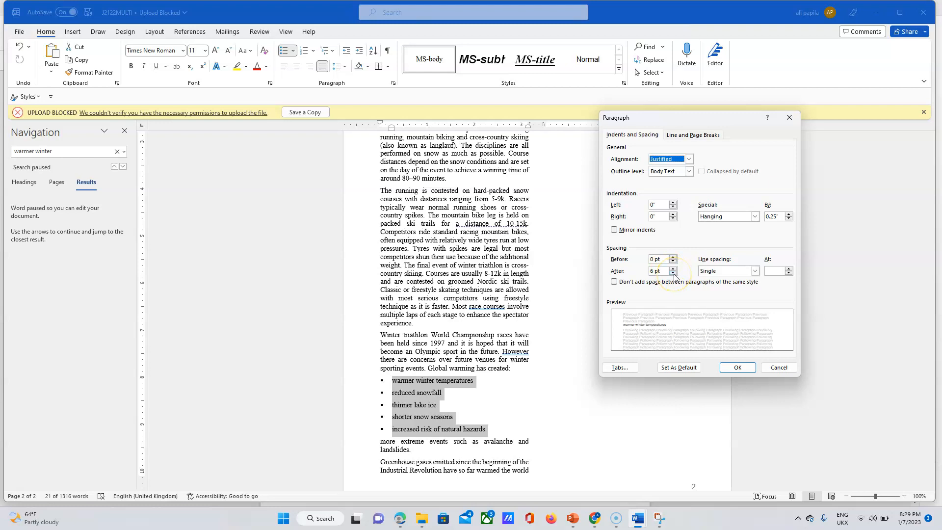
left_click(673, 269)
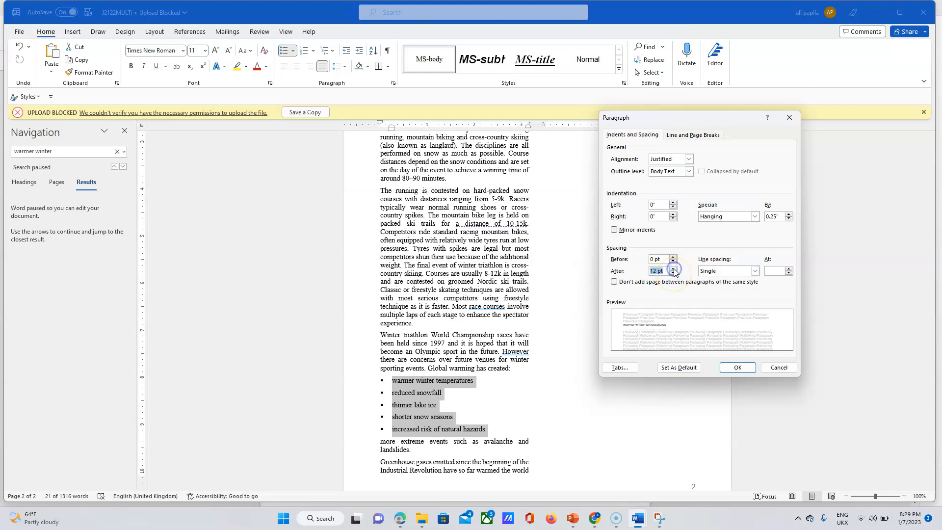
left_click(674, 274)
left_click(674, 274)
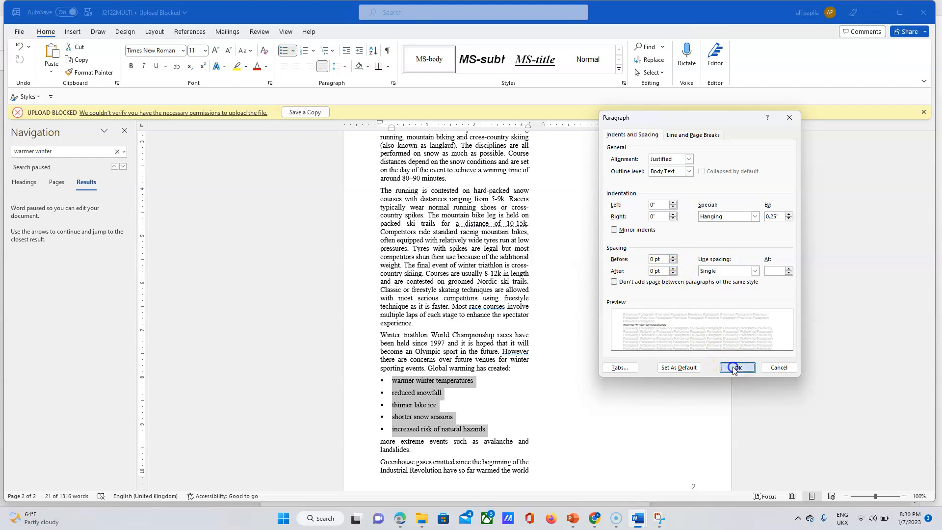
left_click(736, 367)
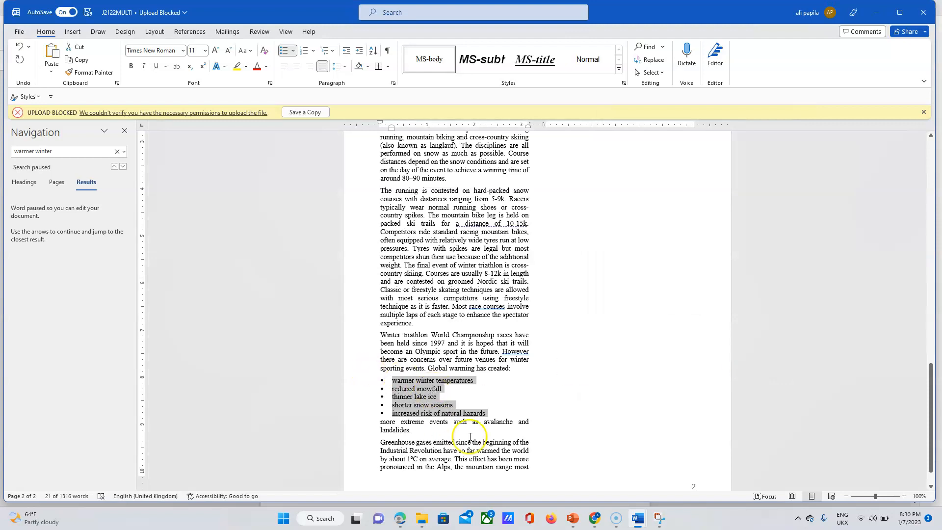
left_click(402, 518)
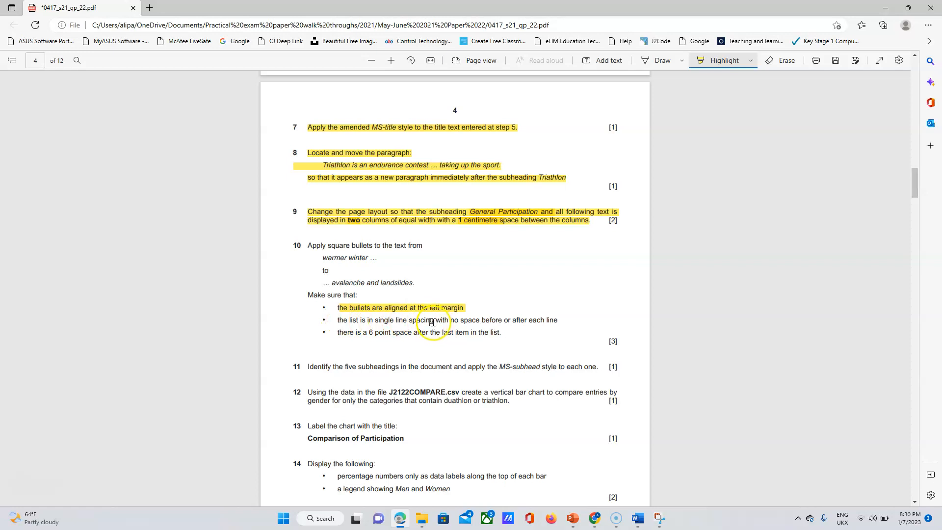
Highlight question 10's single line spacing requirement in the PDF, then return to J2122MULTI in Word.
left_click_drag(339, 320, 529, 323)
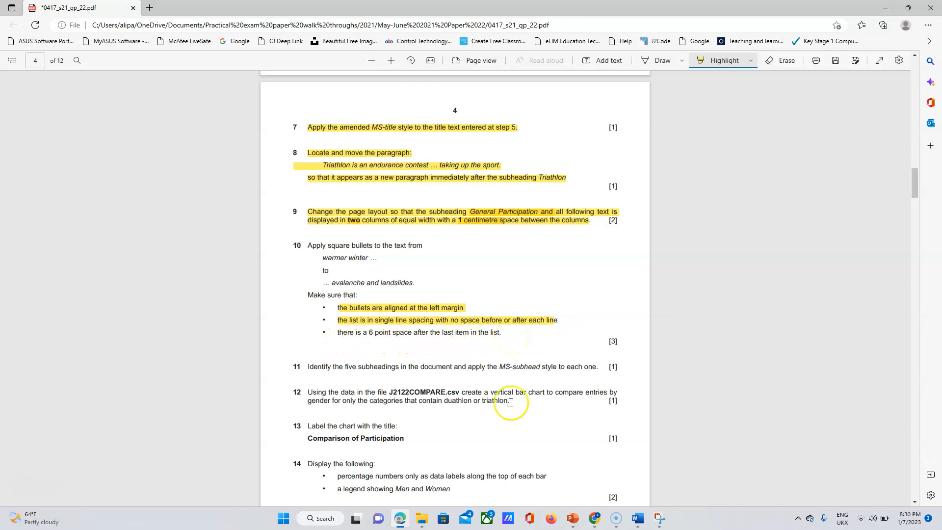
left_click(638, 521)
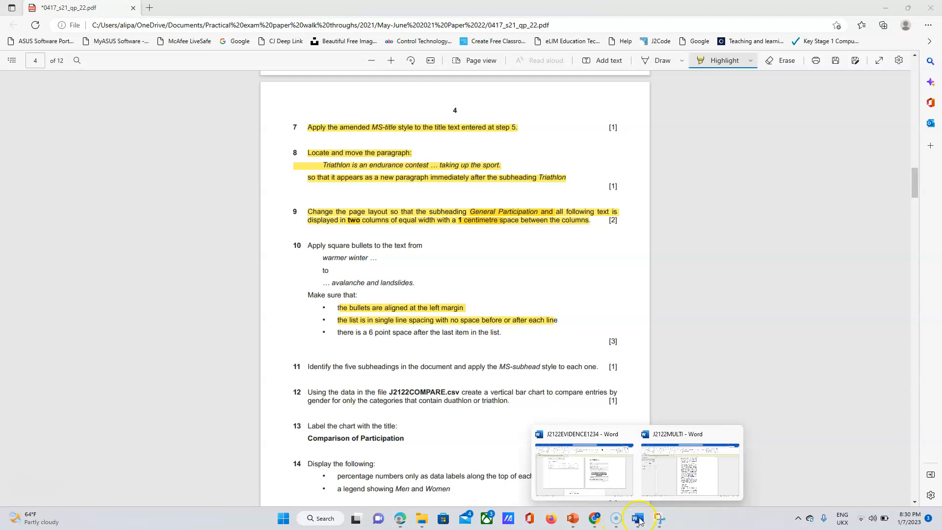
left_click(670, 486)
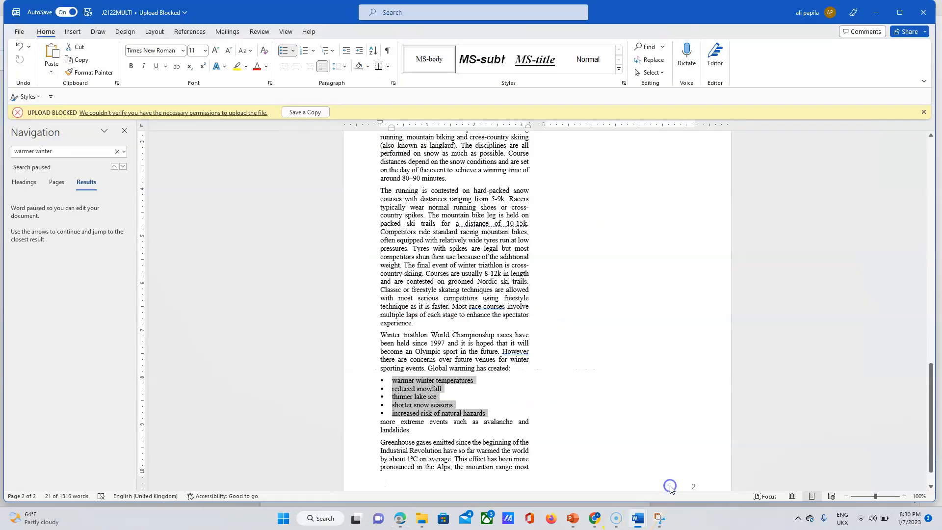
Give the last bullet, 'increased risk of natural hazards', 6 pt spacing after.
left_click(493, 412)
left_click_drag(489, 413, 400, 415)
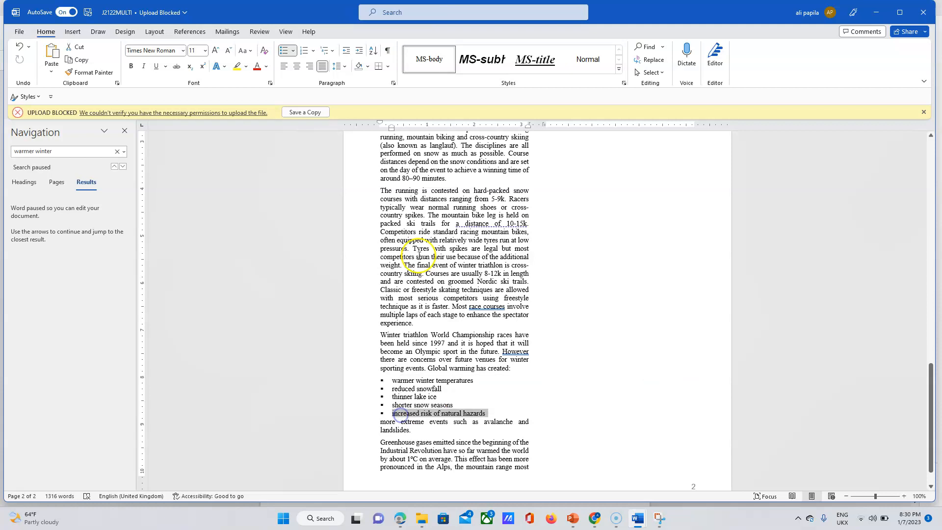
left_click(395, 84)
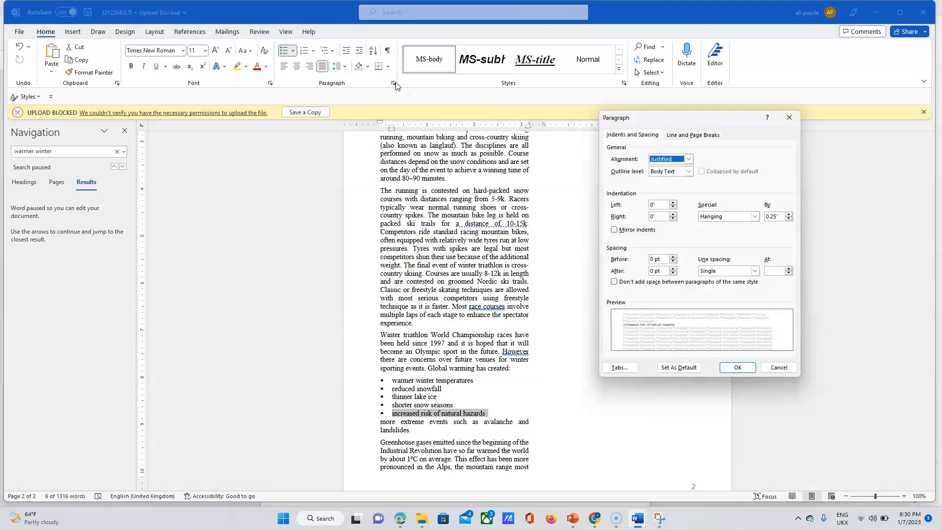
left_click(673, 269)
left_click(738, 367)
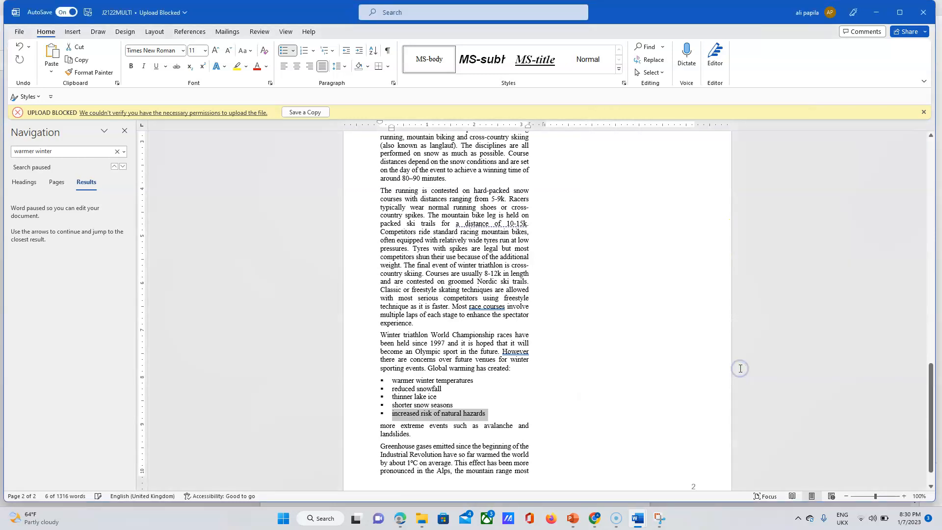
left_click(494, 394)
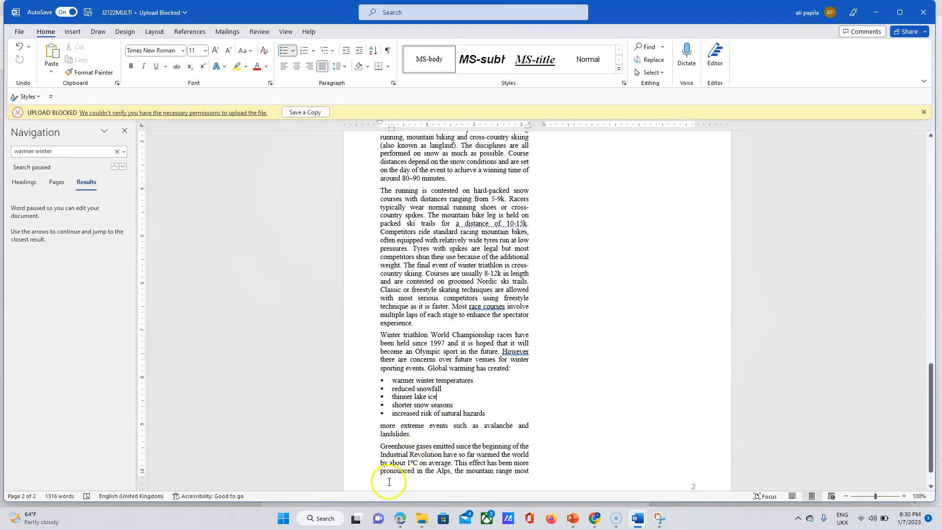
left_click(401, 519)
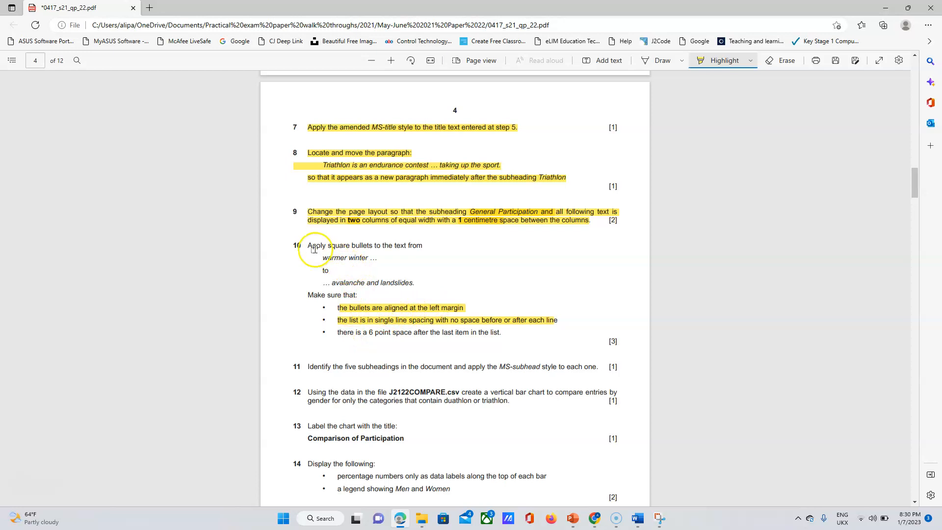
Highlight question 10 and its last requirement in yellow, then return to the Word document.
left_click_drag(309, 246, 357, 295)
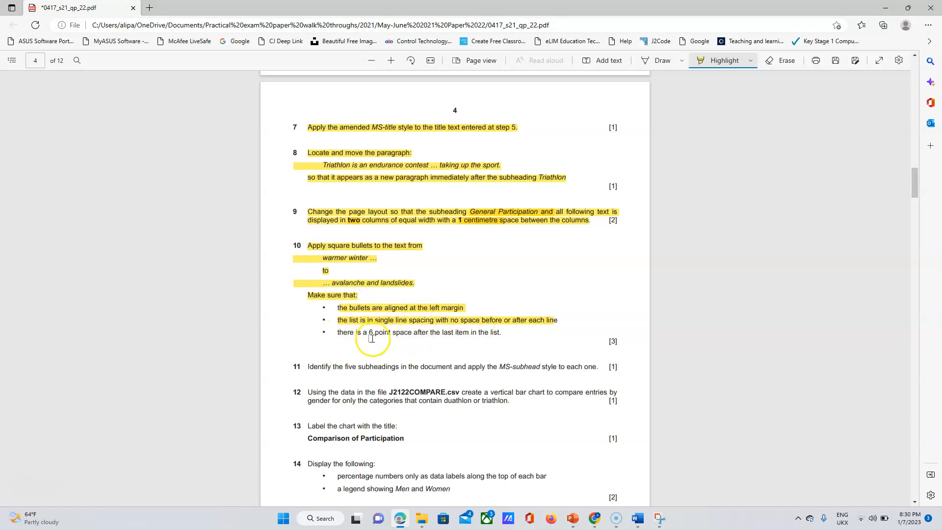
left_click_drag(337, 332, 463, 332)
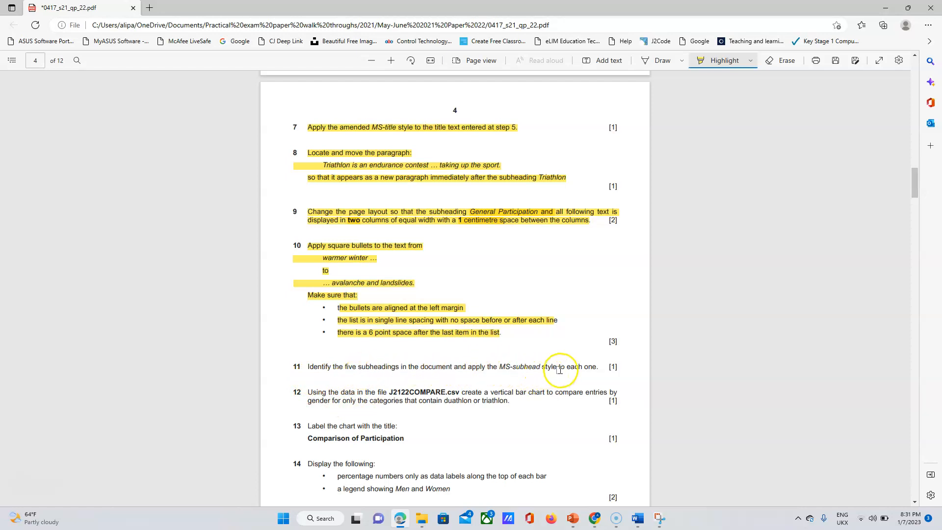
mouse_move(638, 518)
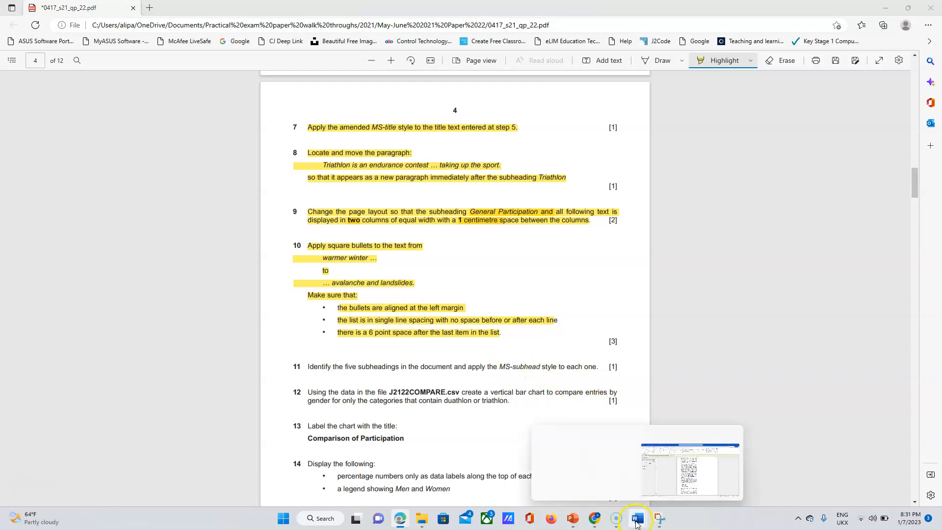
left_click(670, 489)
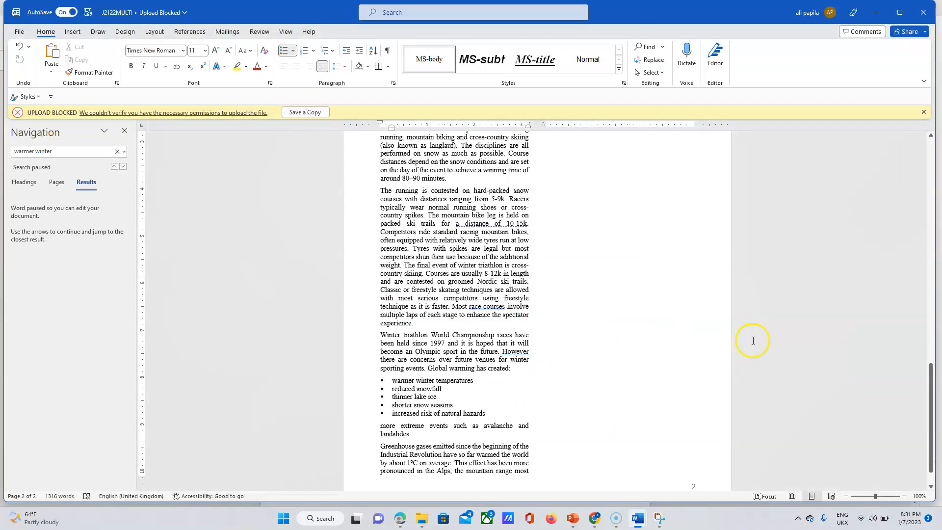
Apply the MS-subhead style to the General Participation, Triathlon and Duathlon headings.
left_click_drag(932, 400, 932, 175)
left_click_drag(446, 298, 381, 305)
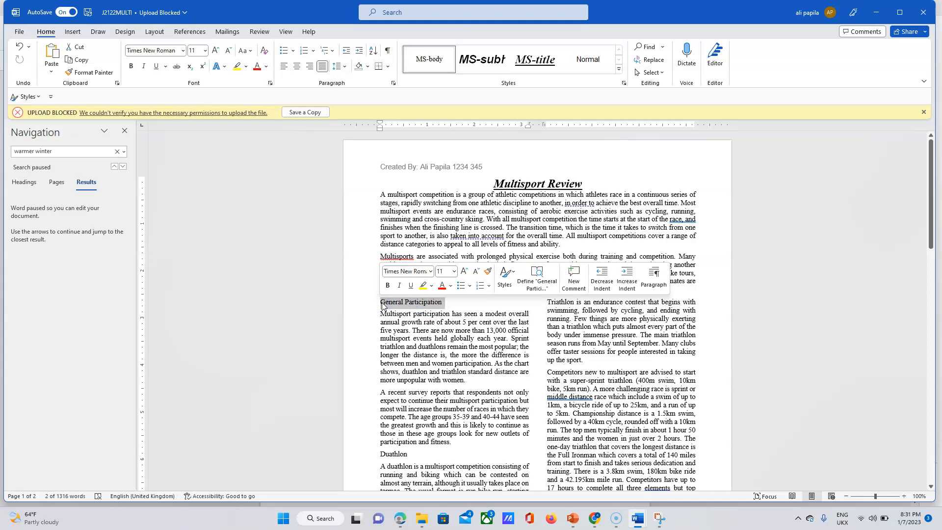
left_click(486, 59)
left_click(560, 300)
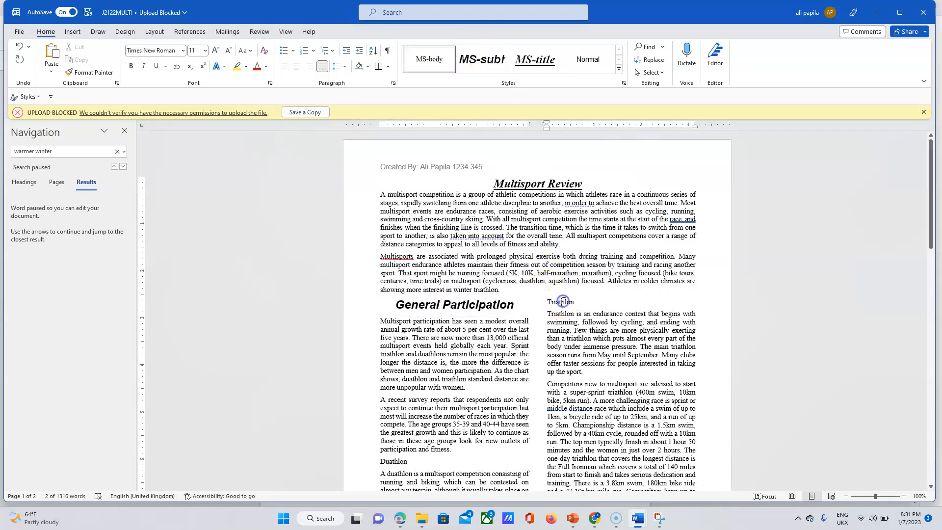
left_click(485, 60)
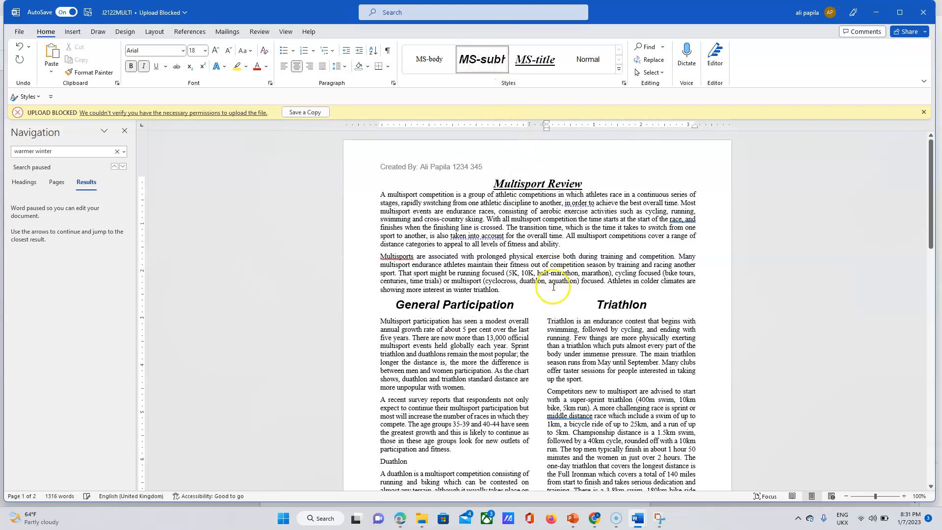
left_click_drag(936, 202, 939, 255)
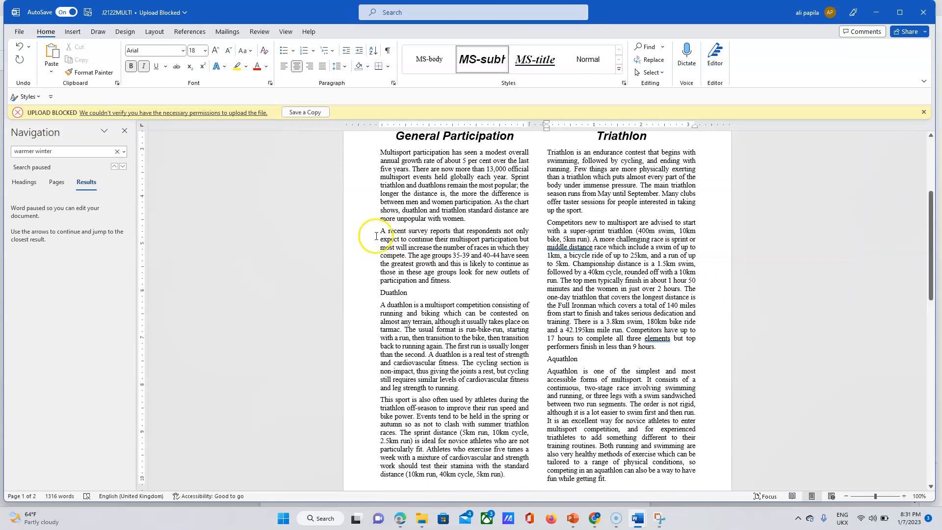
left_click(388, 293)
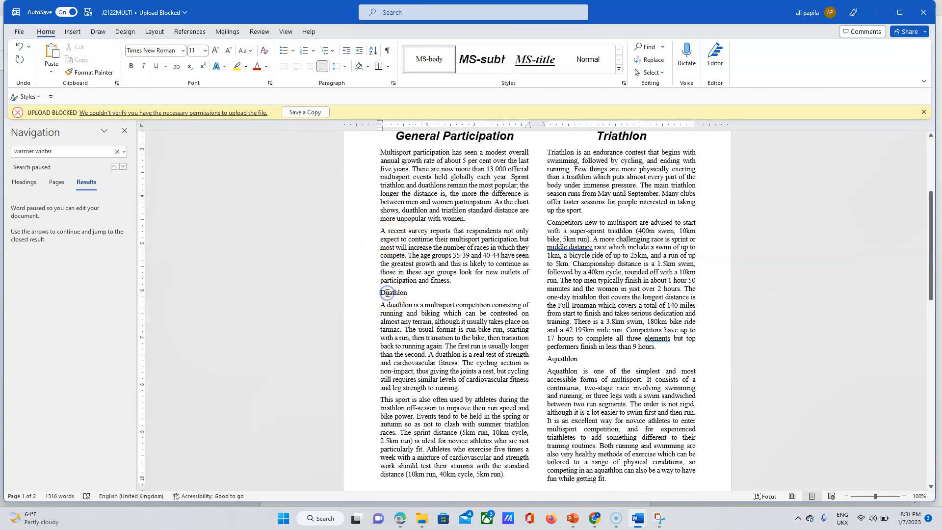
left_click(482, 59)
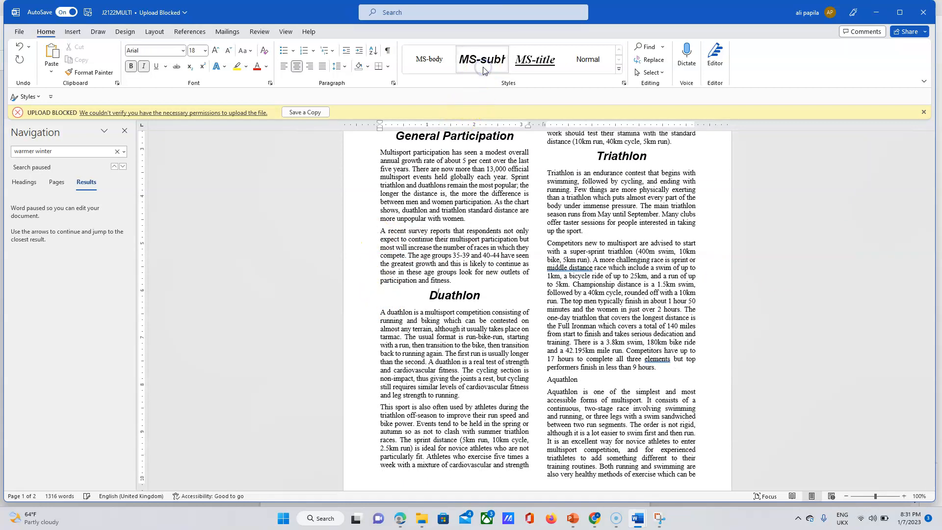
Apply the MS-subhead style to the Aquathlon and Winter Triathlon headings.
left_click(565, 380)
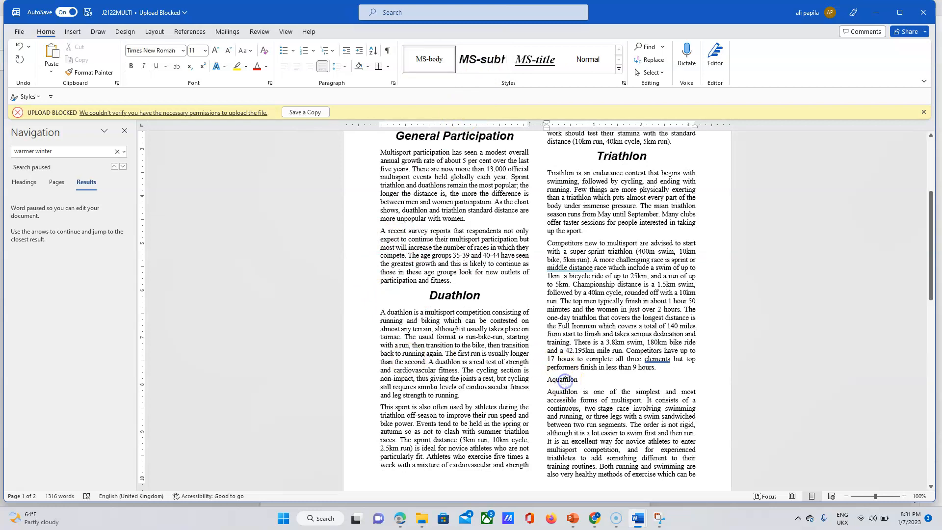
left_click(477, 58)
left_click_drag(933, 253, 939, 359)
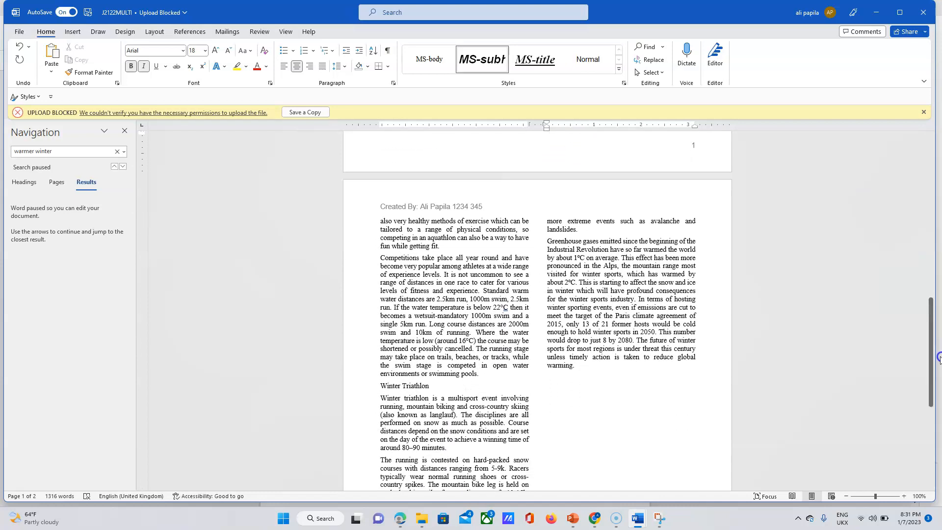
left_click(417, 386)
left_click(484, 63)
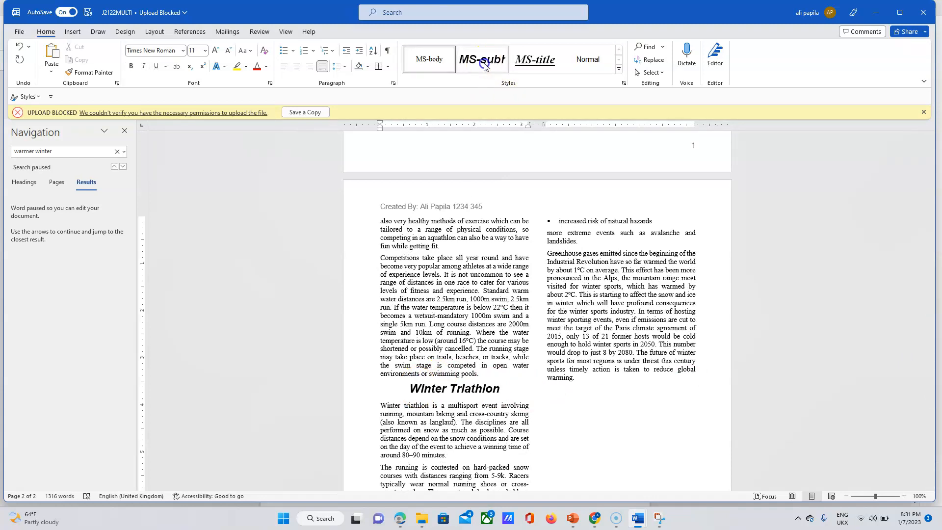
left_click(458, 266)
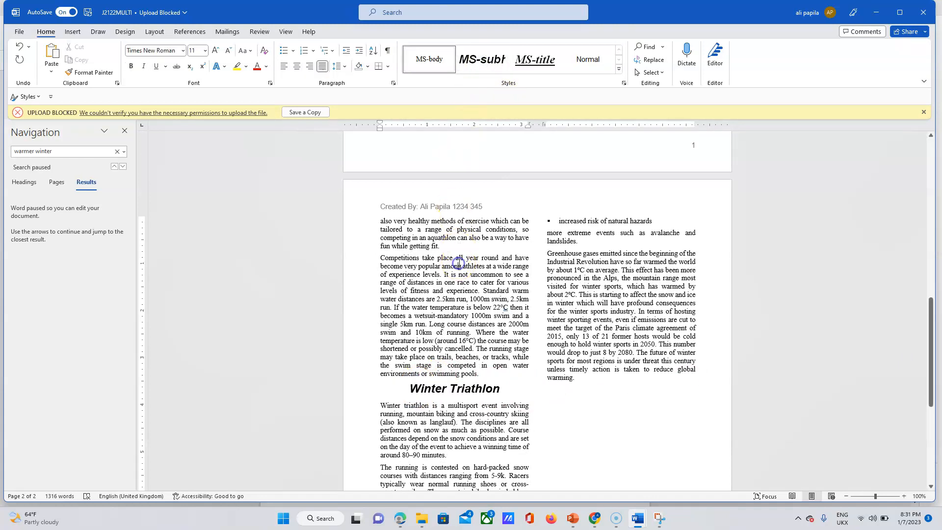
left_click_drag(931, 339, 923, 210)
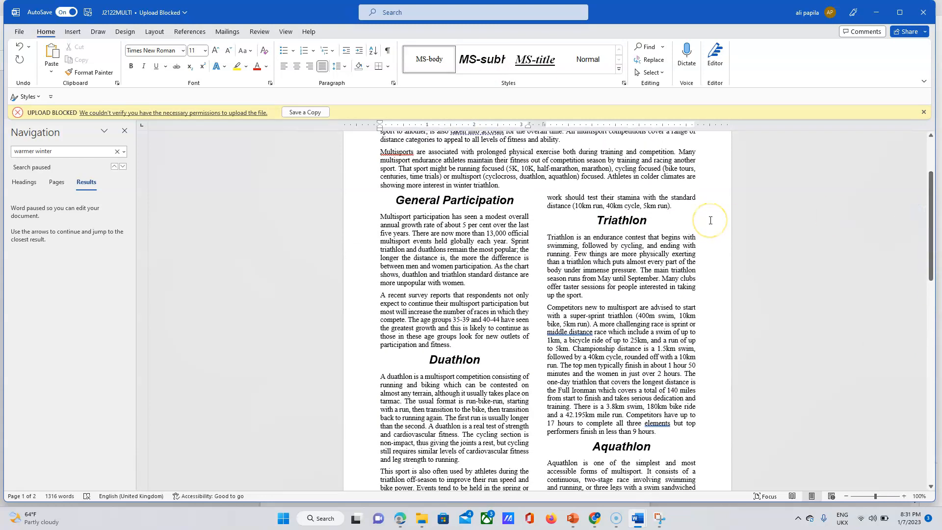
Highlight question 11 on the exam paper, then bring up the source files folder.
left_click(401, 518)
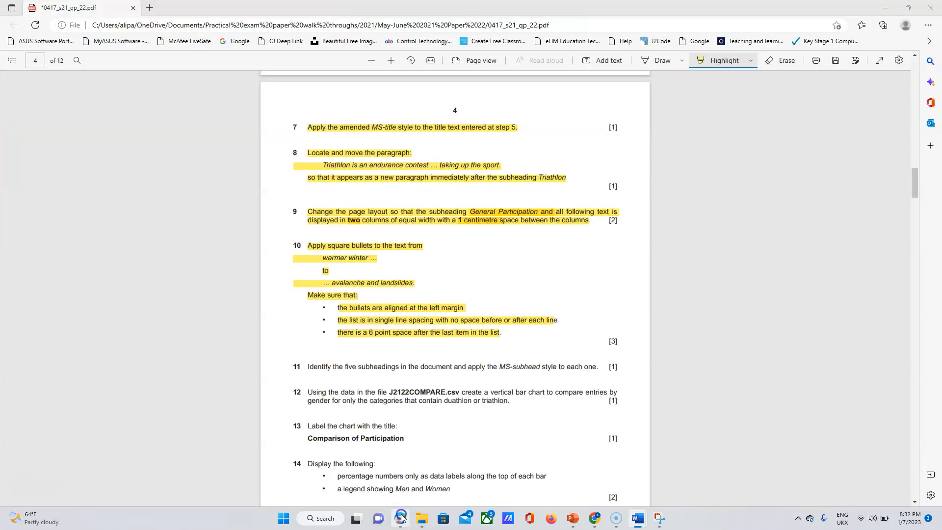
left_click_drag(310, 367, 599, 369)
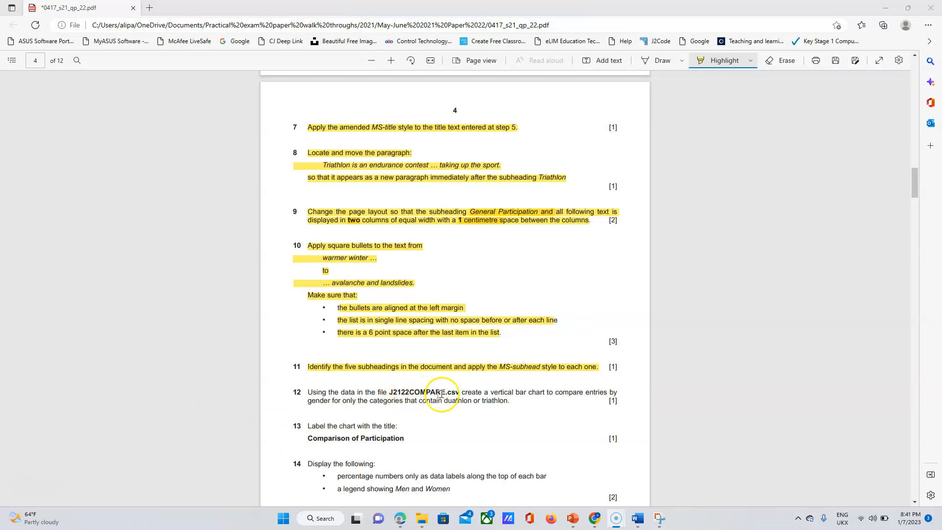
left_click(420, 521)
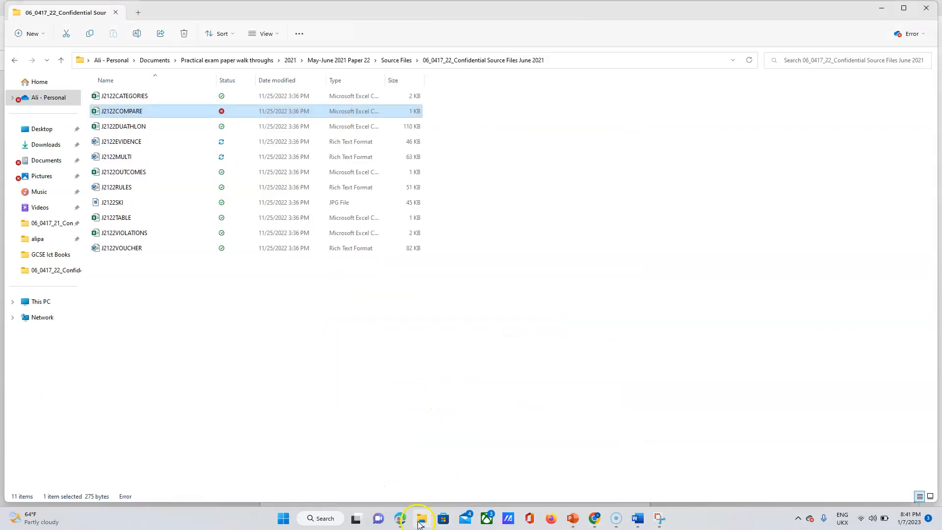
Open the J2122COMPARE participation data file in Excel.
double_click(127, 112)
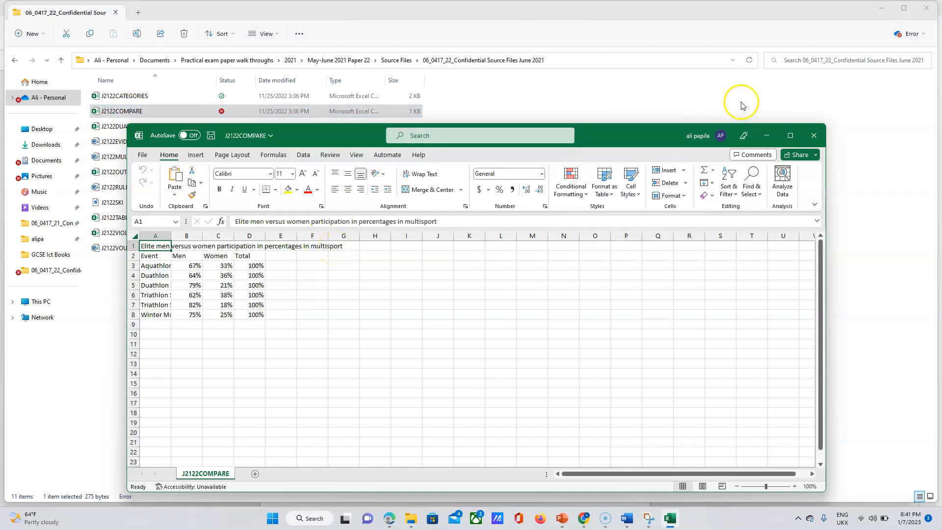
Maximize Excel and widen column A so names like Duathlon Sprint show in full.
left_click(791, 135)
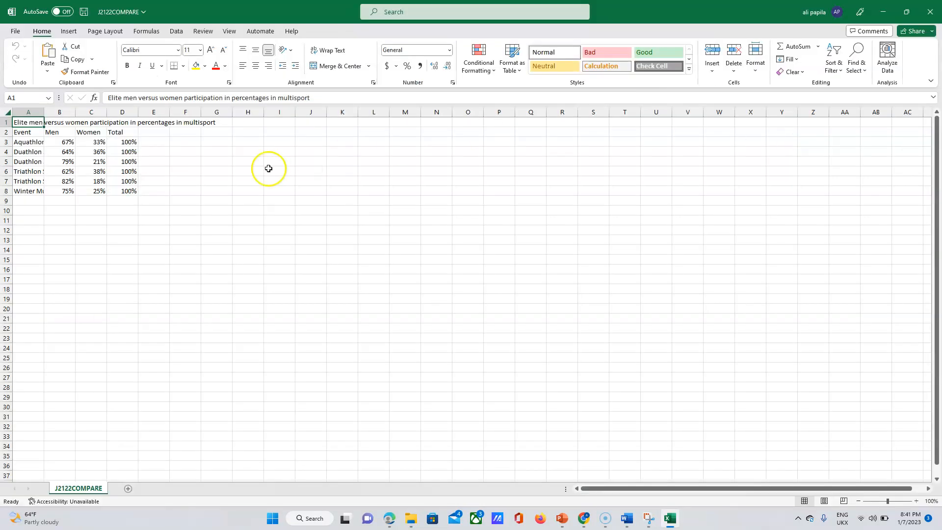
left_click_drag(45, 113, 220, 120)
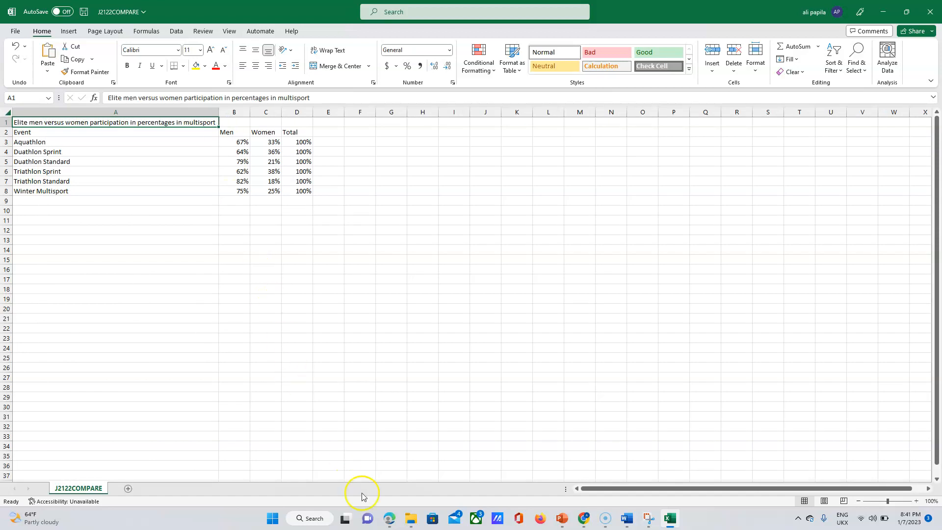
left_click(385, 519)
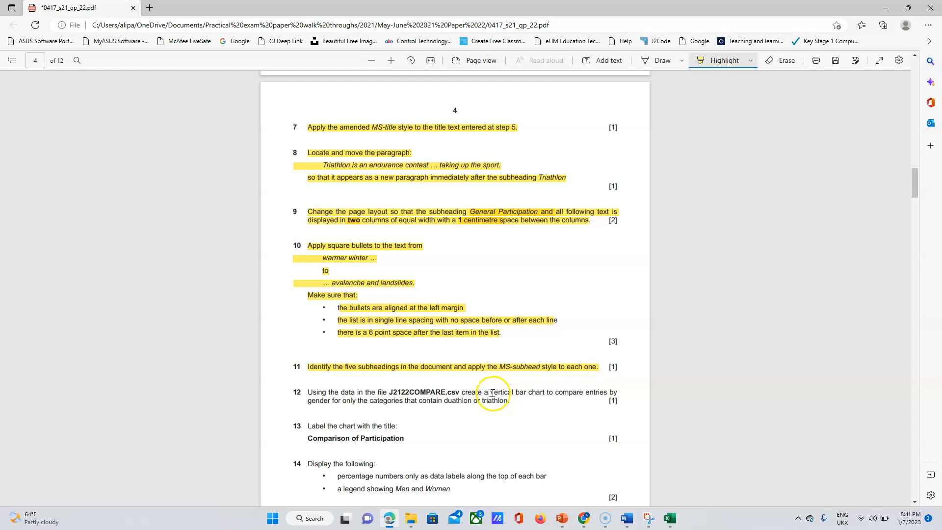
Highlight 'vertical' and 'duathlon' in question 12, then return to J2122COMPARE.
left_click_drag(491, 395, 527, 395)
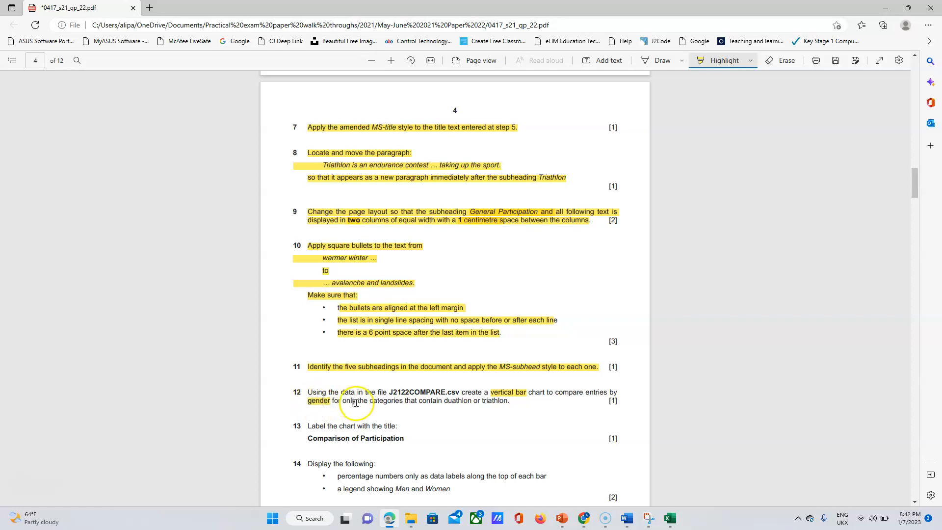
left_click_drag(445, 402, 508, 401)
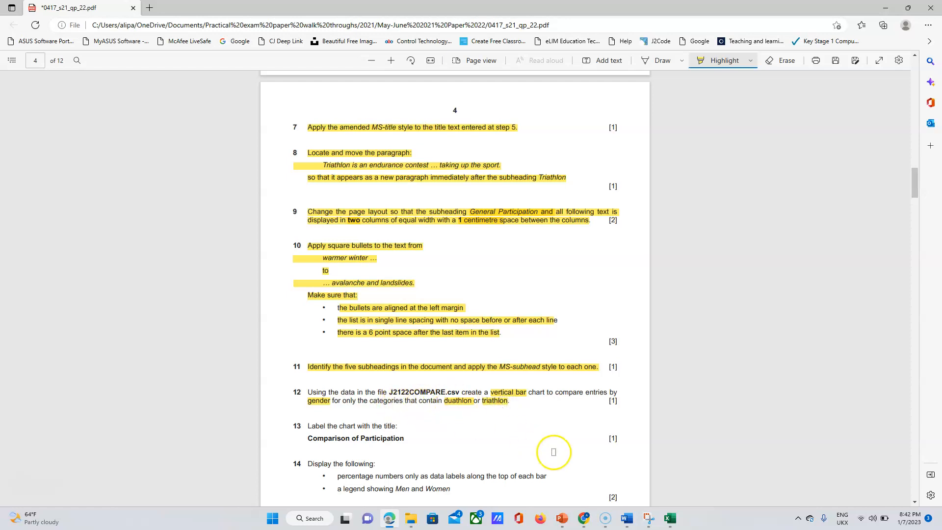
left_click(669, 519)
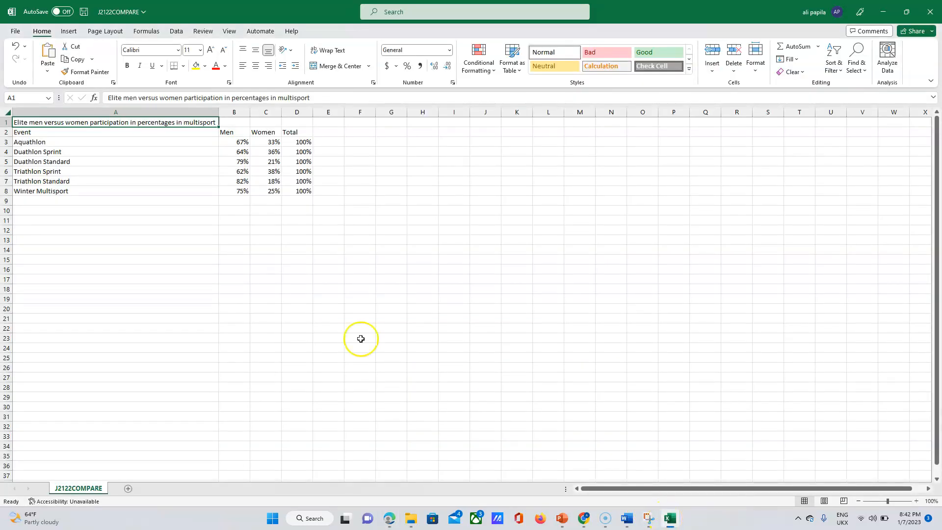
Select A4:C7, the duathlon and triathlon rows with Men and Women percentages.
left_click(25, 152)
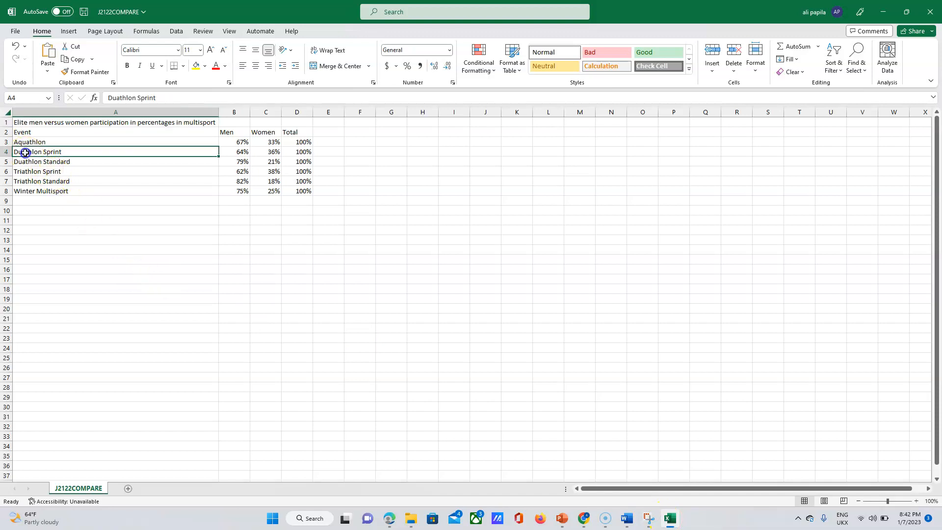
left_click(28, 155)
left_click_drag(27, 153, 270, 182)
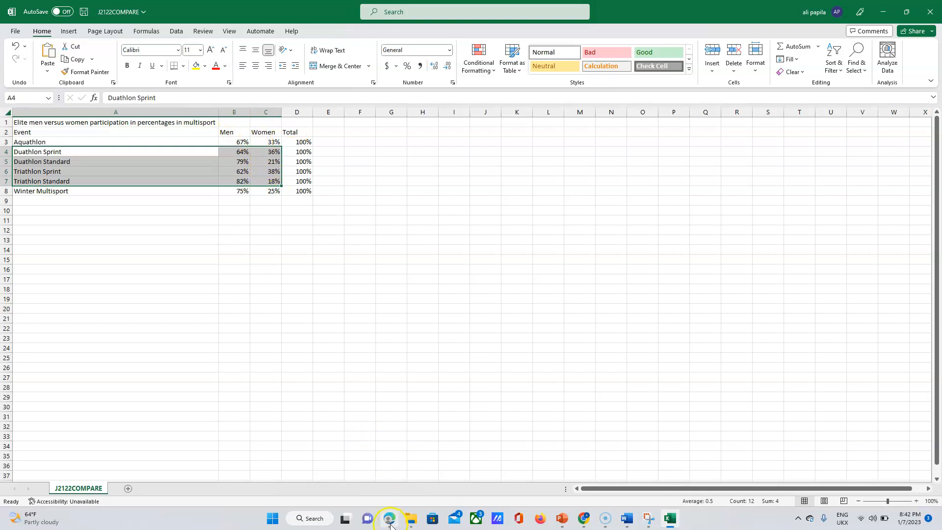
mouse_move(388, 523)
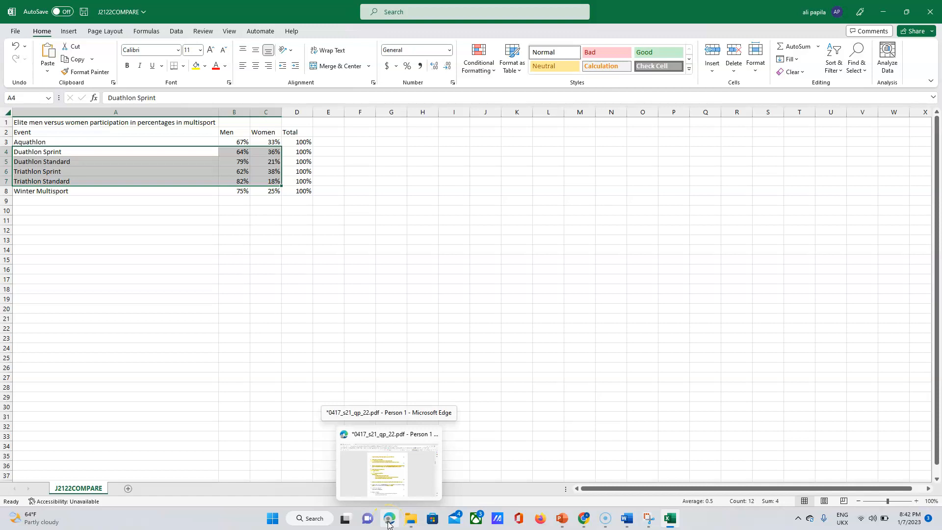
left_click(389, 524)
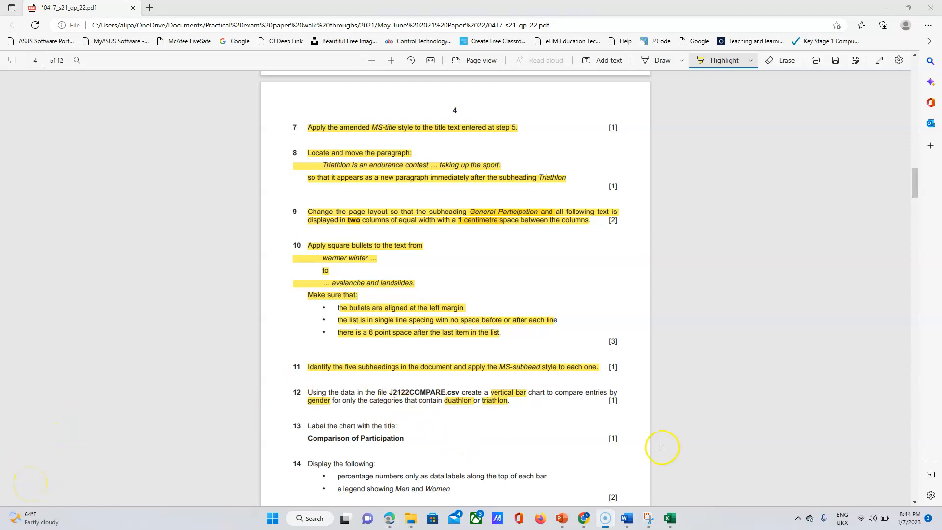
Return from the exam paper to the J2122COMPARE spreadsheet in Excel.
left_click(670, 518)
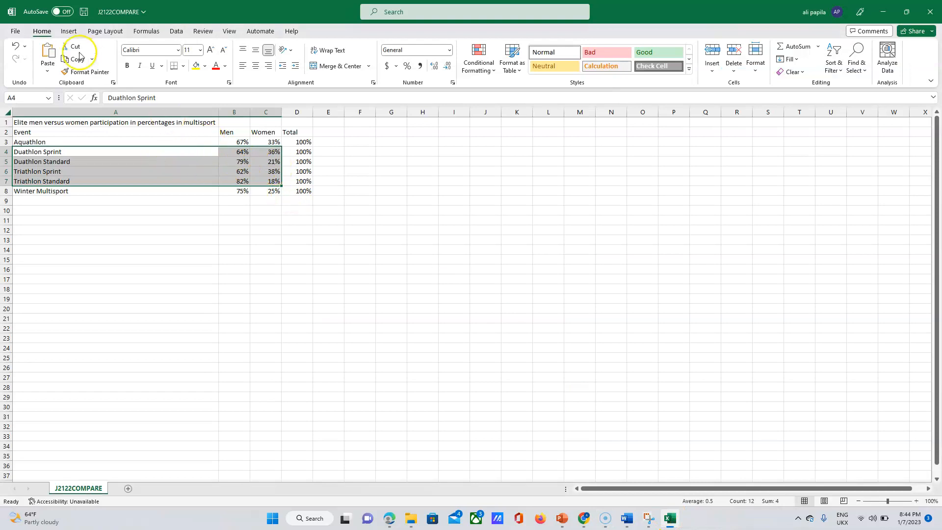
Insert a 2-D clustered column chart of the four events' data, then return to the exam paper.
left_click(69, 31)
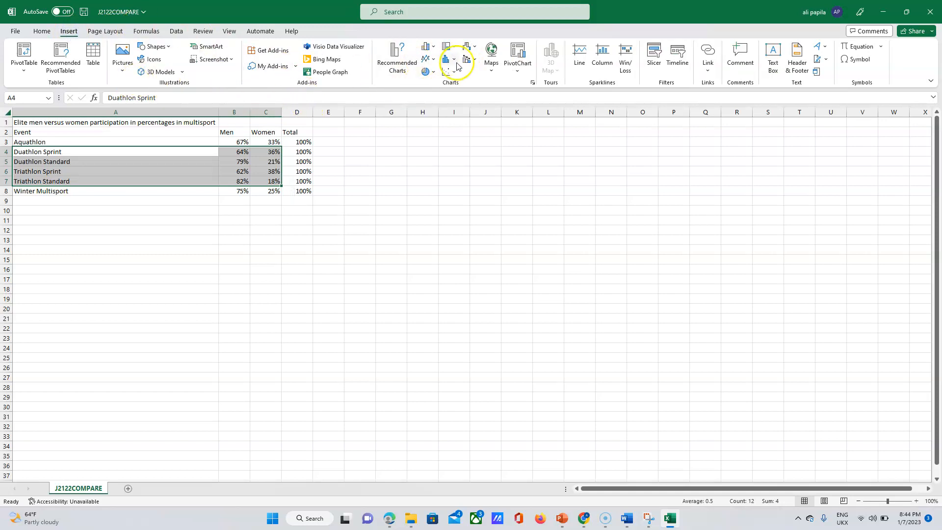
left_click(434, 49)
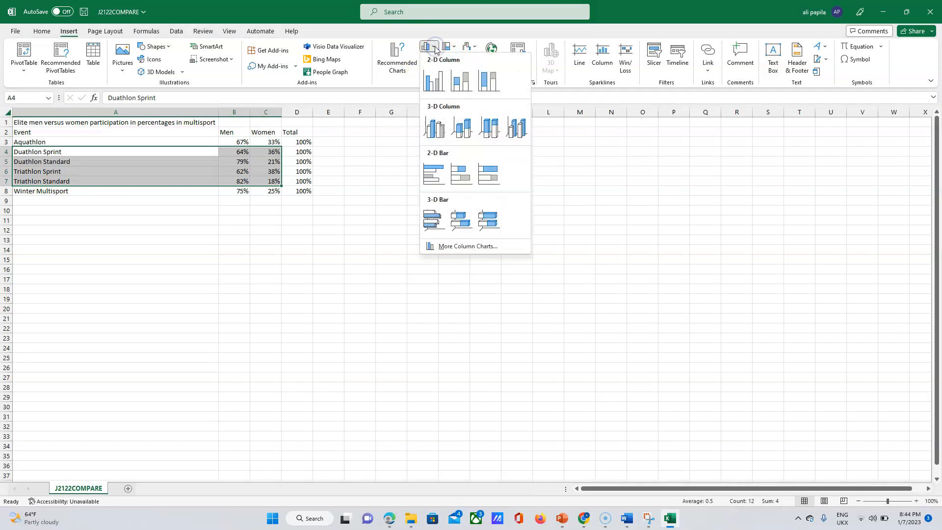
left_click(439, 82)
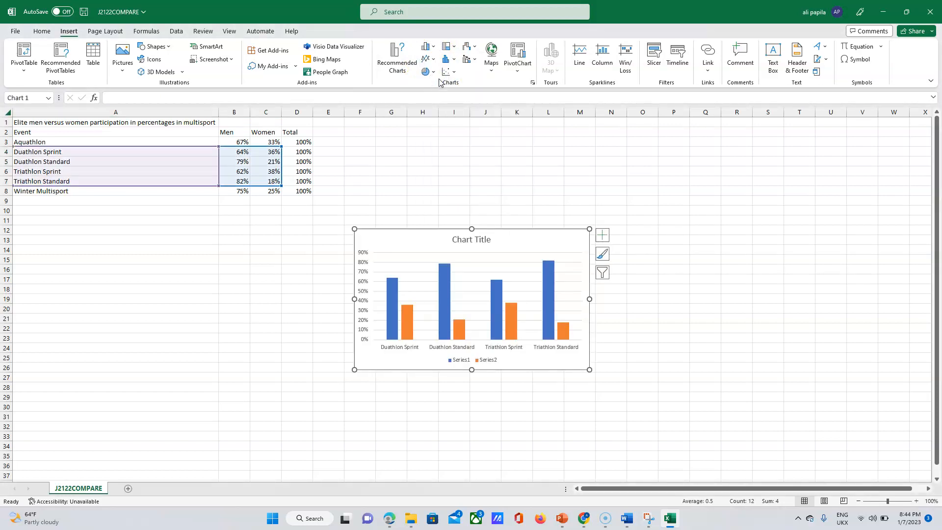
mouse_move(464, 322)
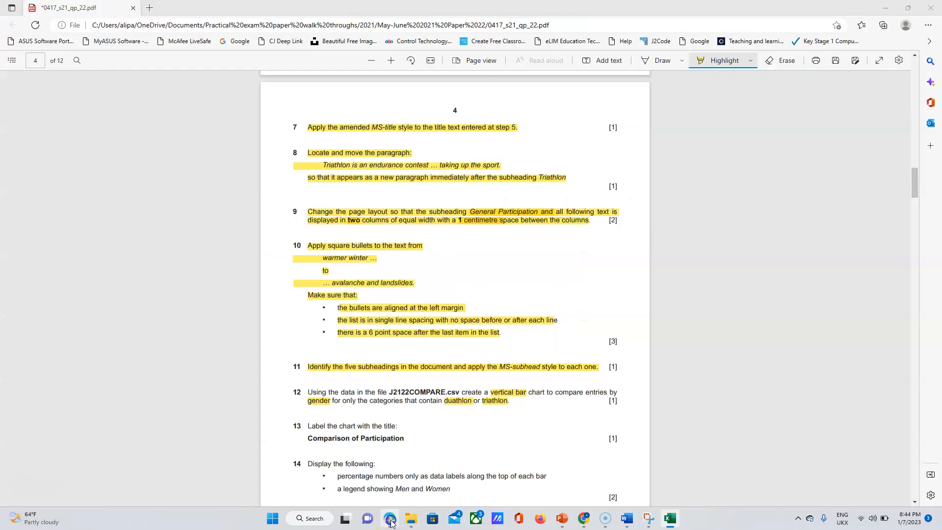
left_click(390, 519)
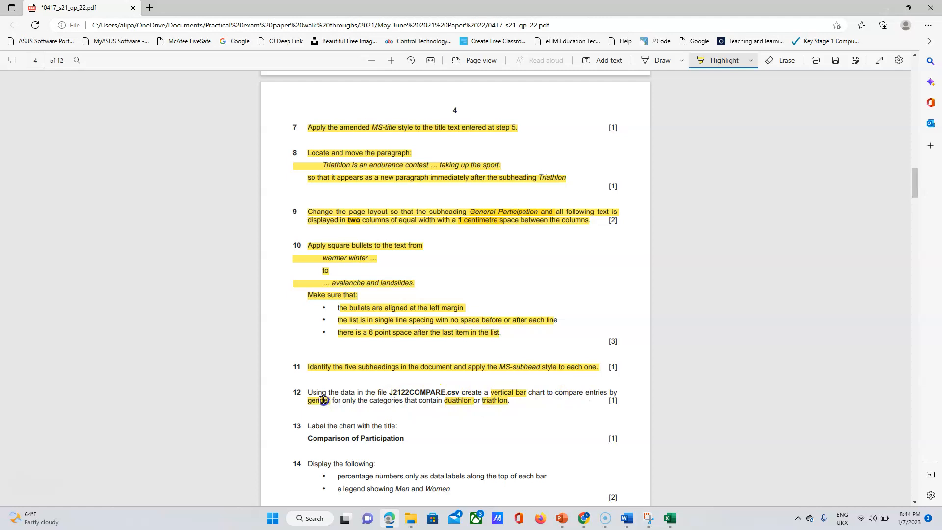
Highlight question 12 in yellow and copy the phrase 'Comparison of Participation'.
left_click_drag(319, 393, 517, 401)
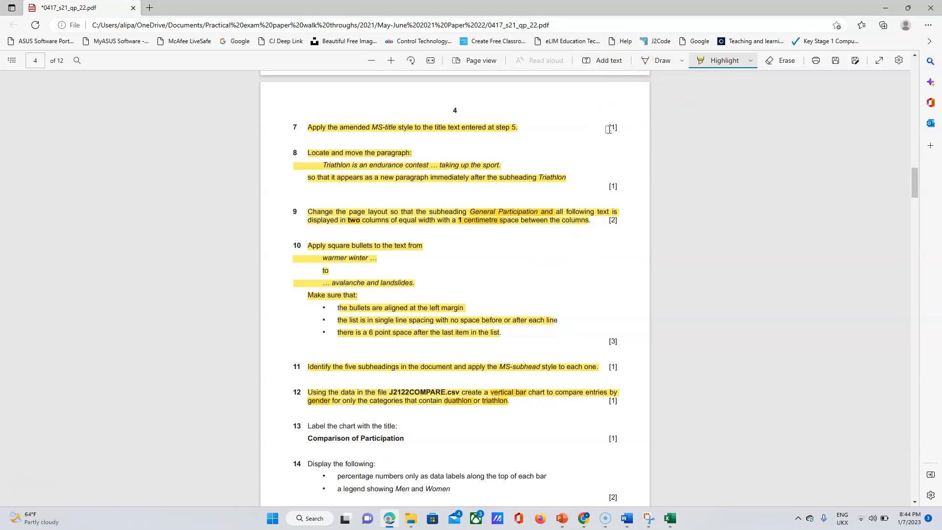
left_click(387, 420)
left_click(375, 437)
left_click_drag(375, 437, 324, 438)
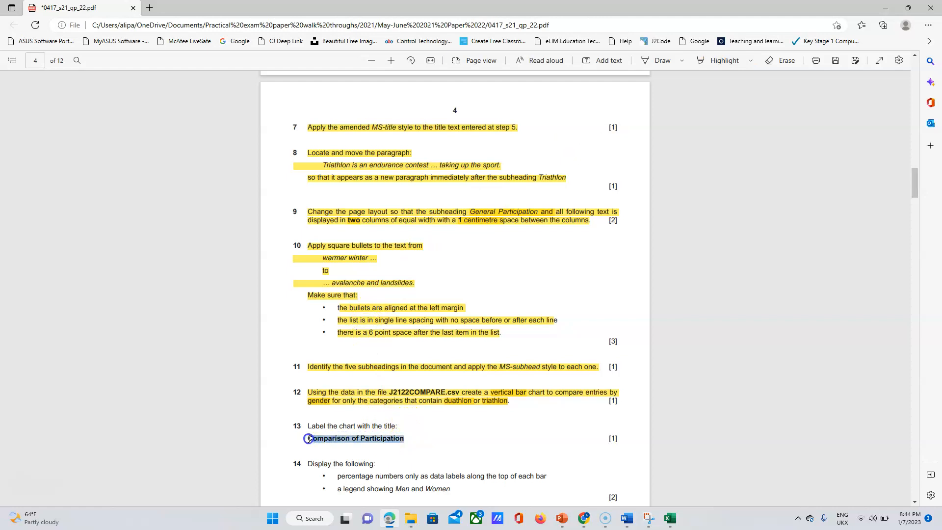
left_click_drag(303, 436, 304, 438)
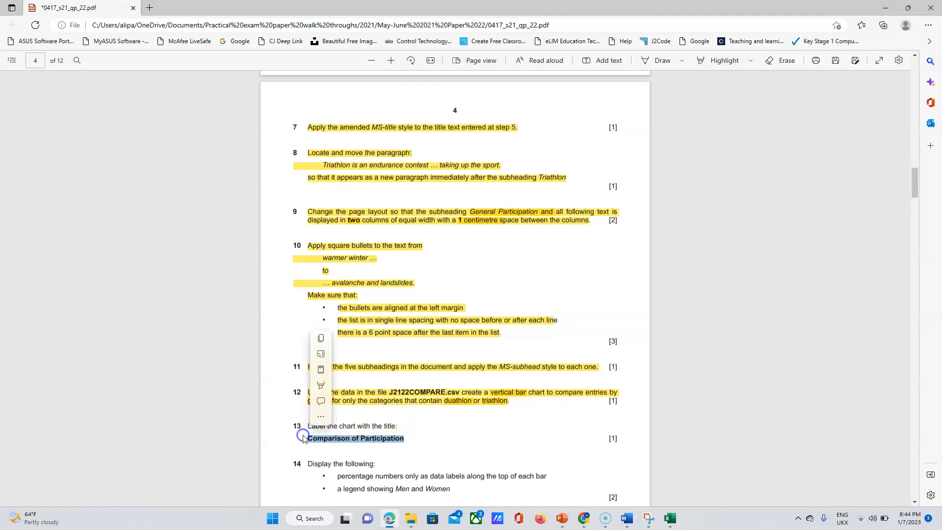
key("ctrl+c")
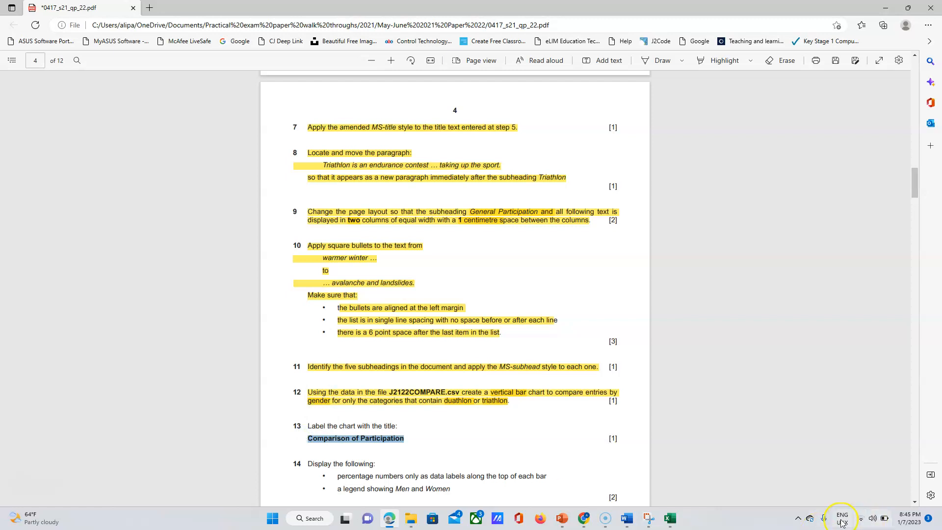
Replace the chart's placeholder title with the pasted 'Comparison of Participation'.
left_click(668, 521)
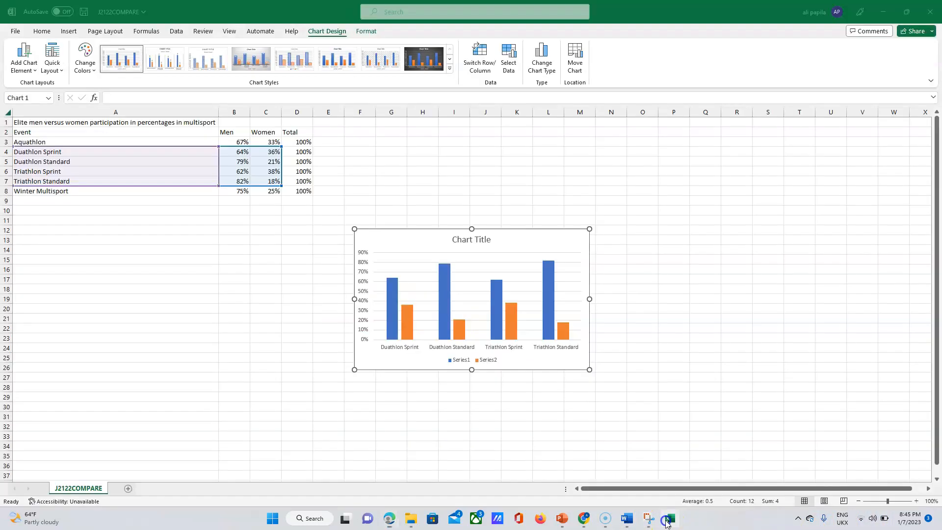
double_click(478, 244)
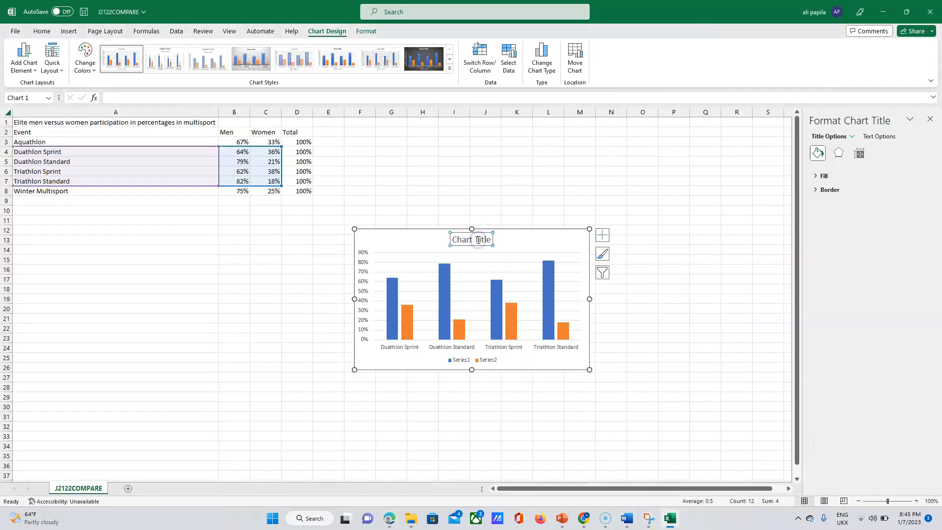
double_click(478, 244)
triple_click(479, 244)
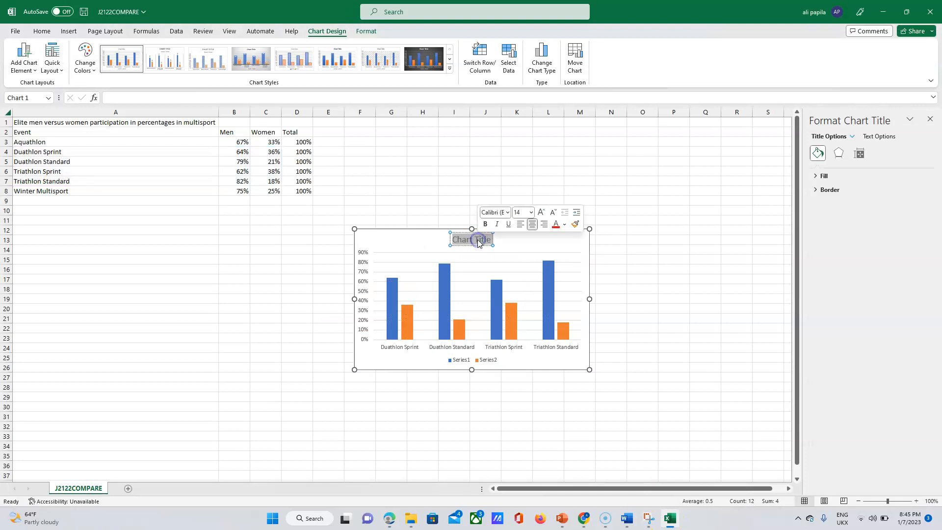
key("ctrl+v")
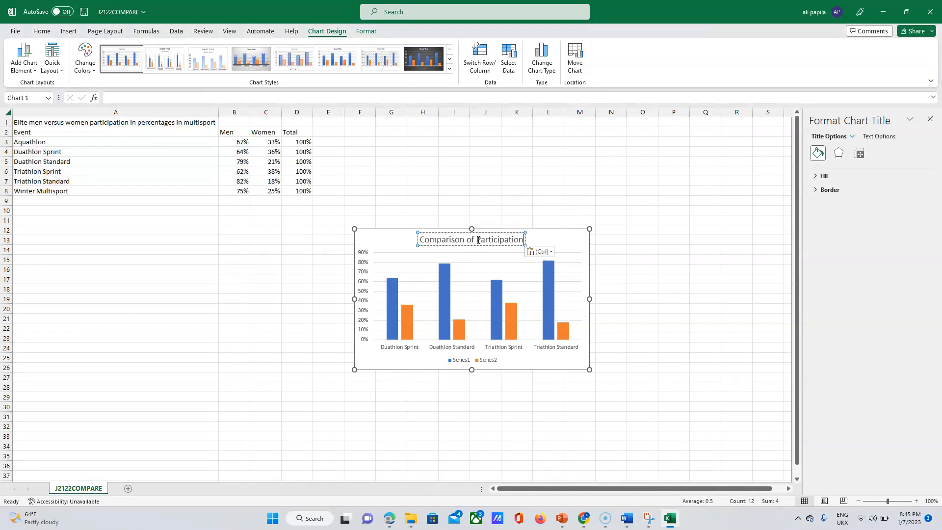
left_click(395, 522)
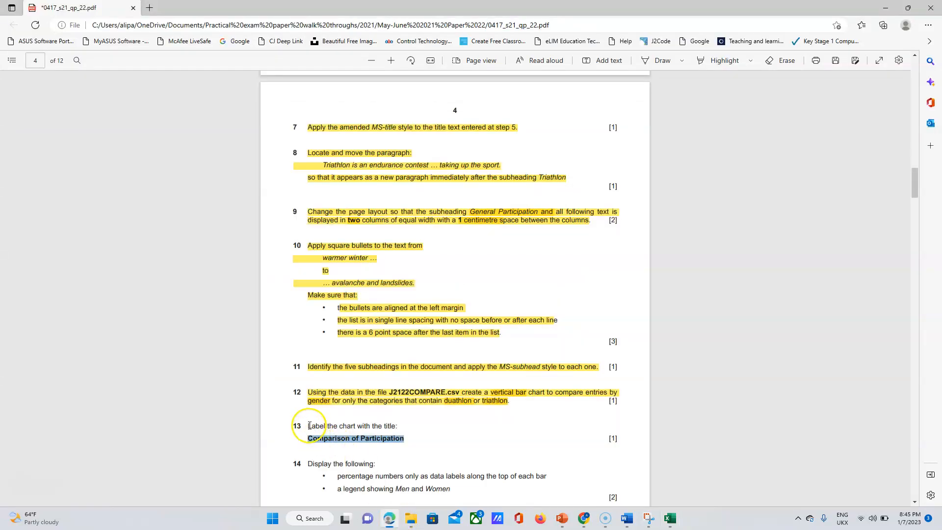
Highlight question 13 and question 14's percentage data-label bullet in yellow.
left_click(717, 60)
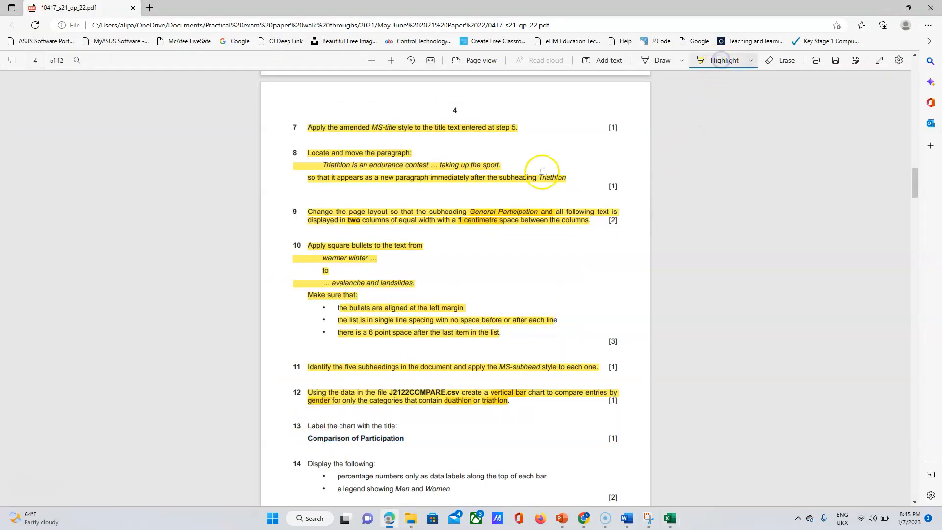
left_click_drag(314, 411, 405, 439)
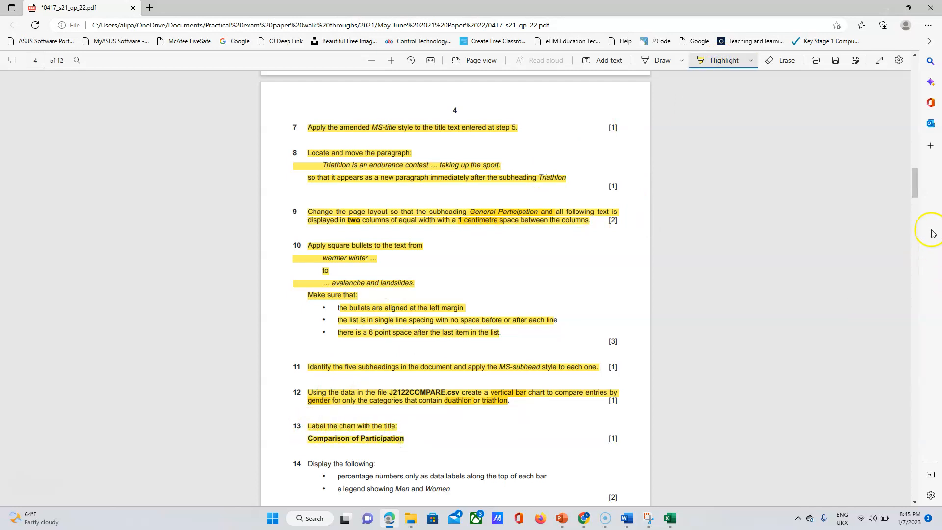
scroll(916, 184, "down", 1)
left_click_drag(917, 184, 917, 196)
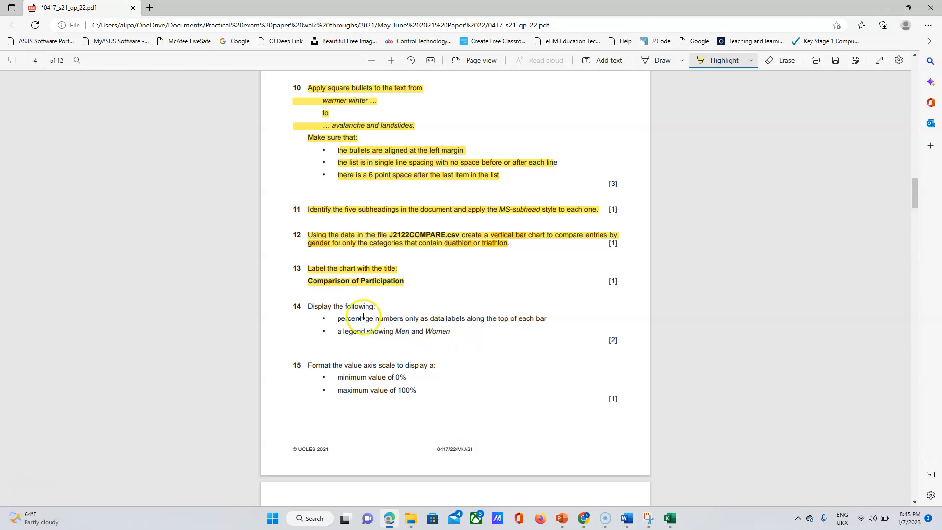
left_click_drag(339, 319, 538, 319)
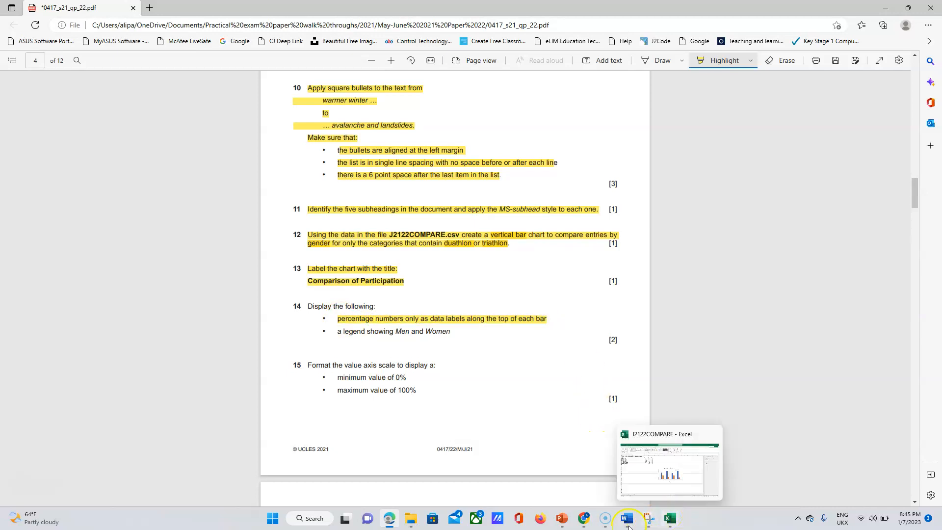
left_click(671, 518)
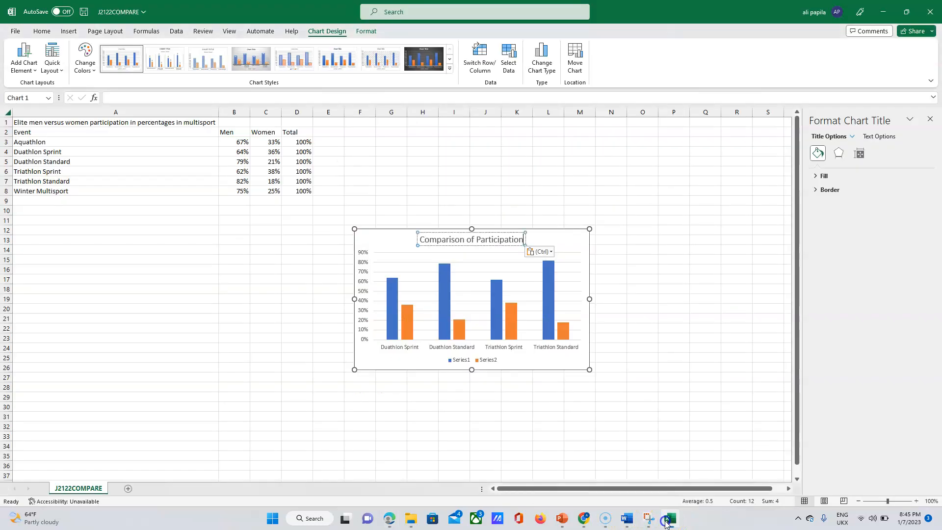
Select the chart's bar series and browse the Chart Elements data label options without applying them.
left_click(388, 309)
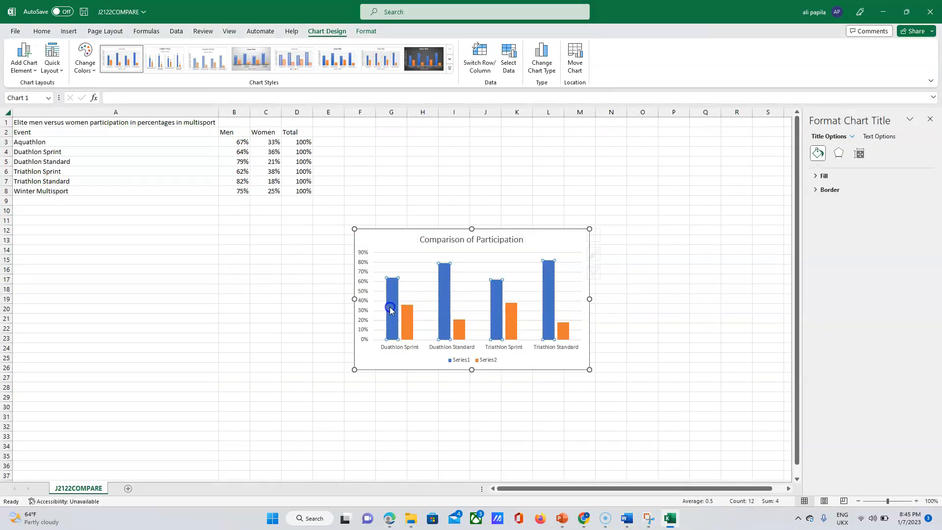
left_click(605, 358)
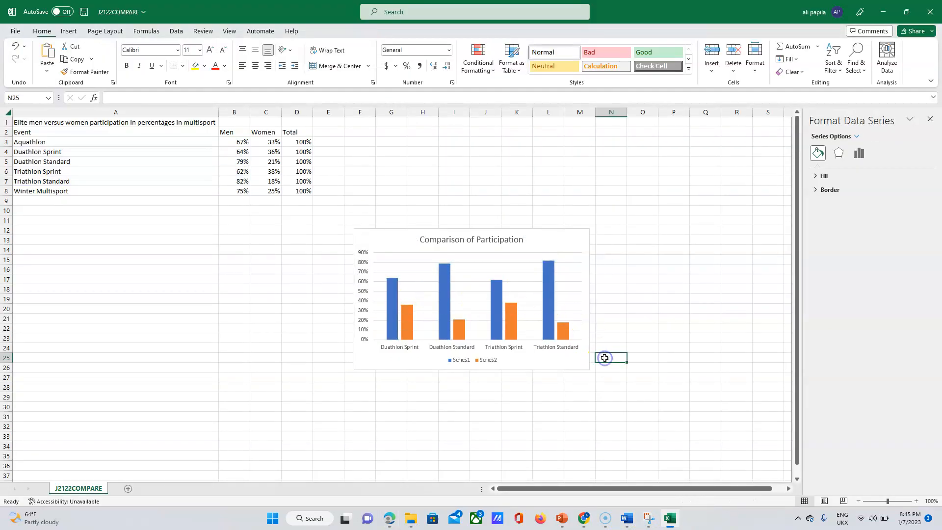
left_click(588, 234)
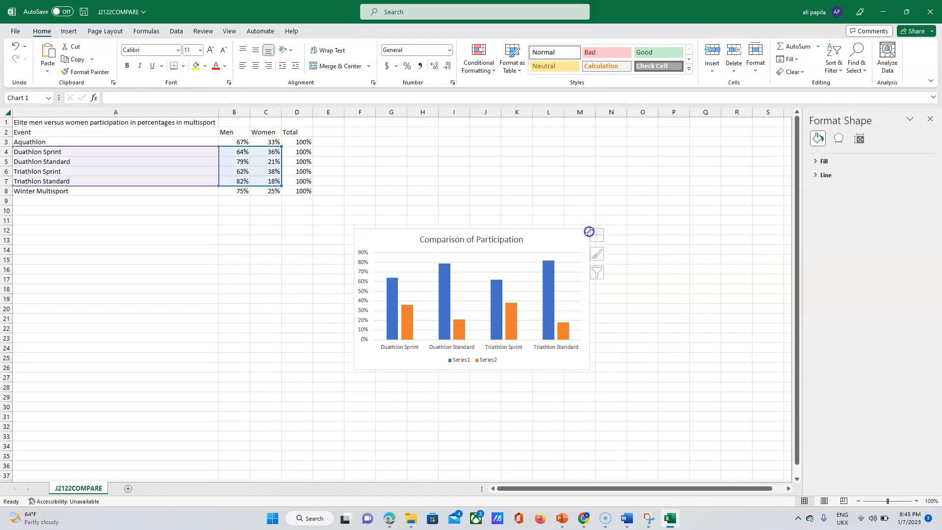
left_click(599, 236)
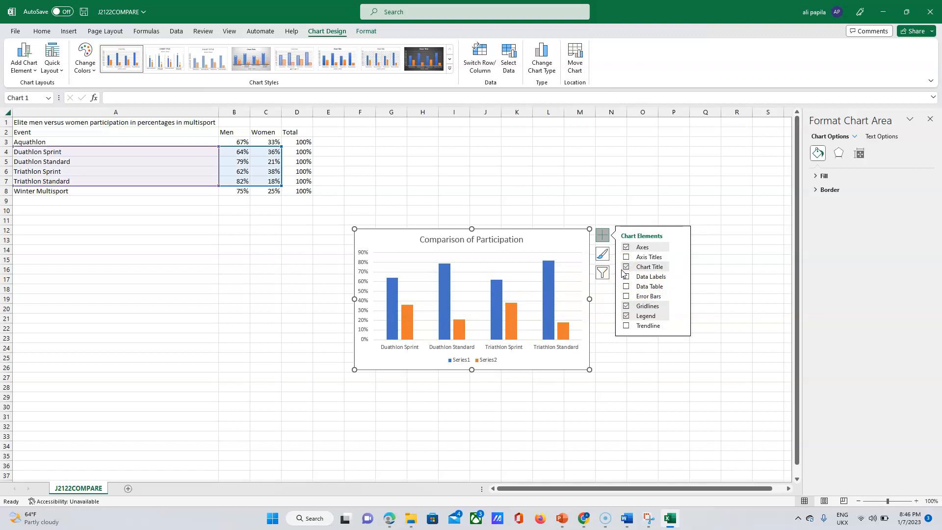
left_click(396, 302)
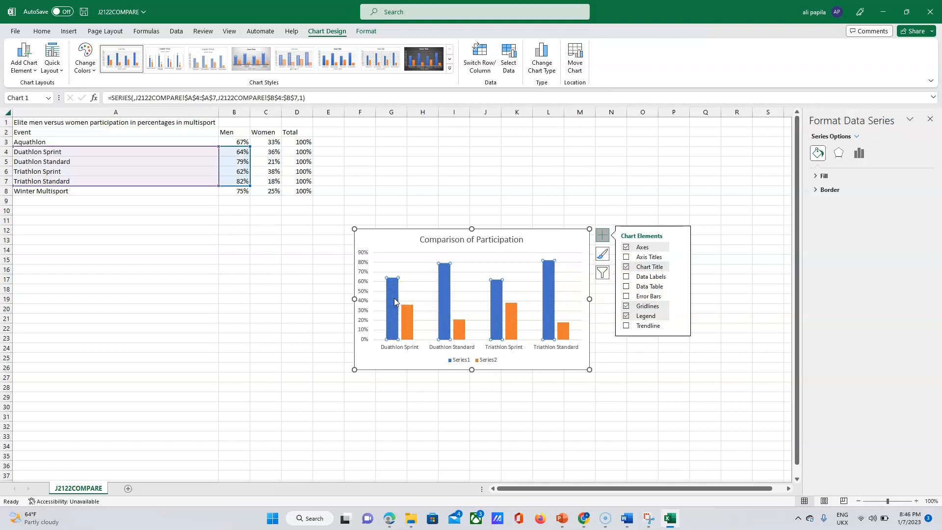
left_click(409, 311)
left_click(409, 311)
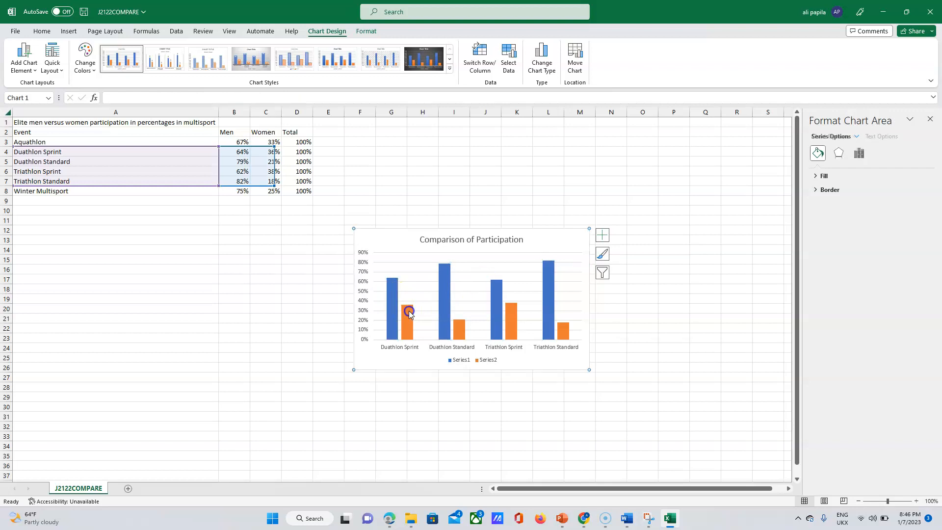
left_click(409, 320)
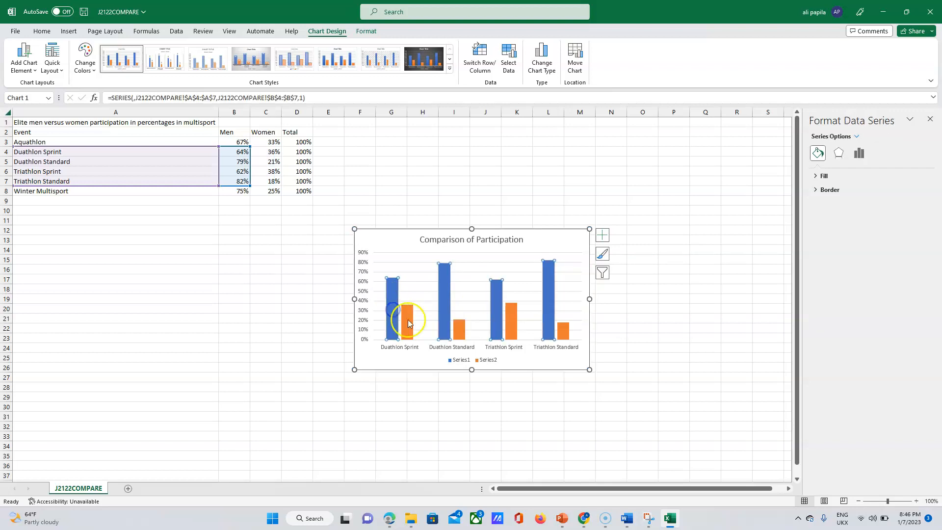
left_click(388, 316)
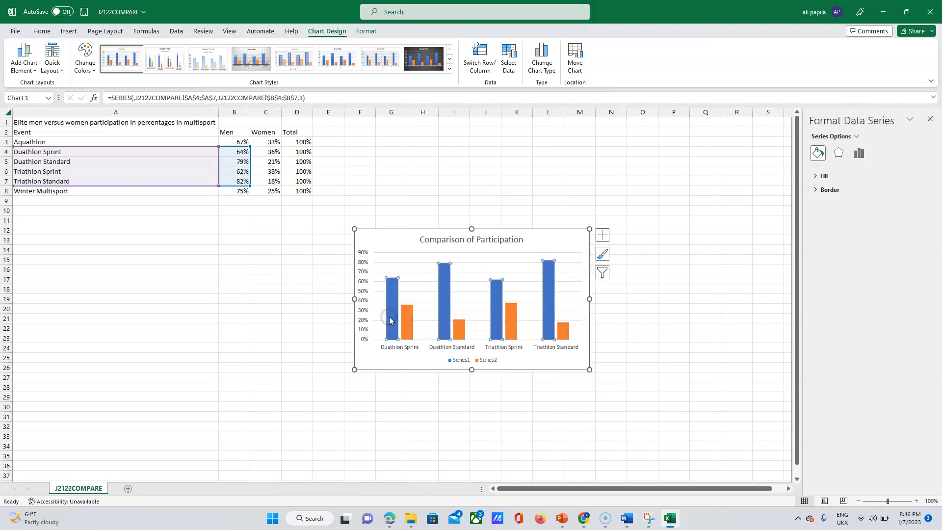
left_click(604, 238)
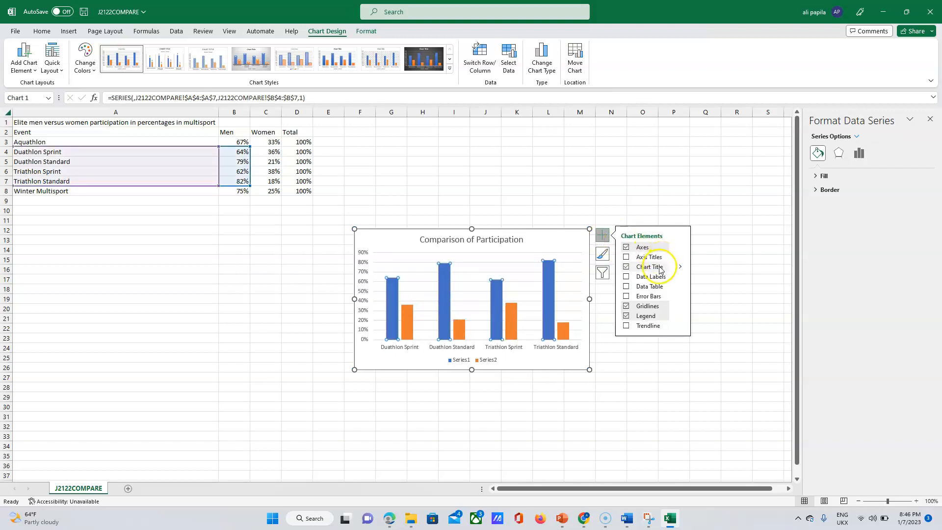
left_click(684, 278)
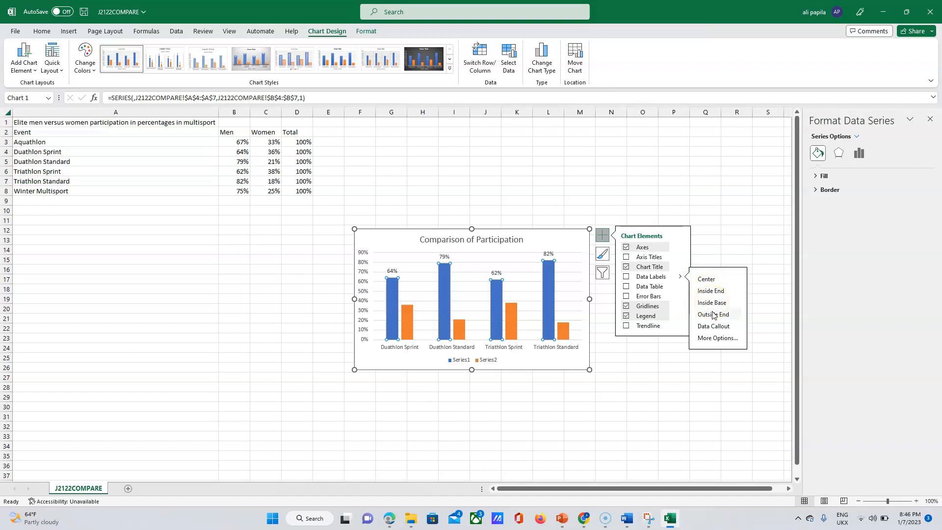
left_click(554, 396)
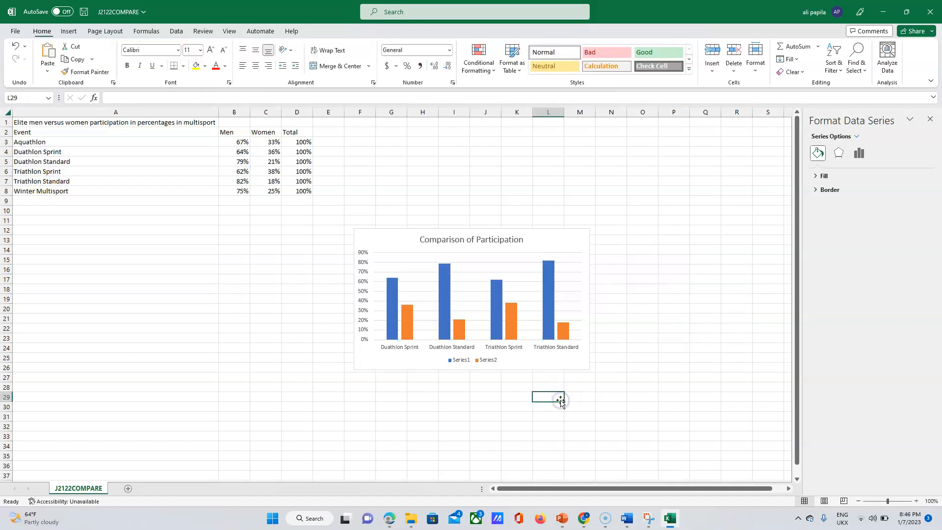
Add Outside End percentage data labels above every bar, then return to the exam paper.
left_click(591, 239)
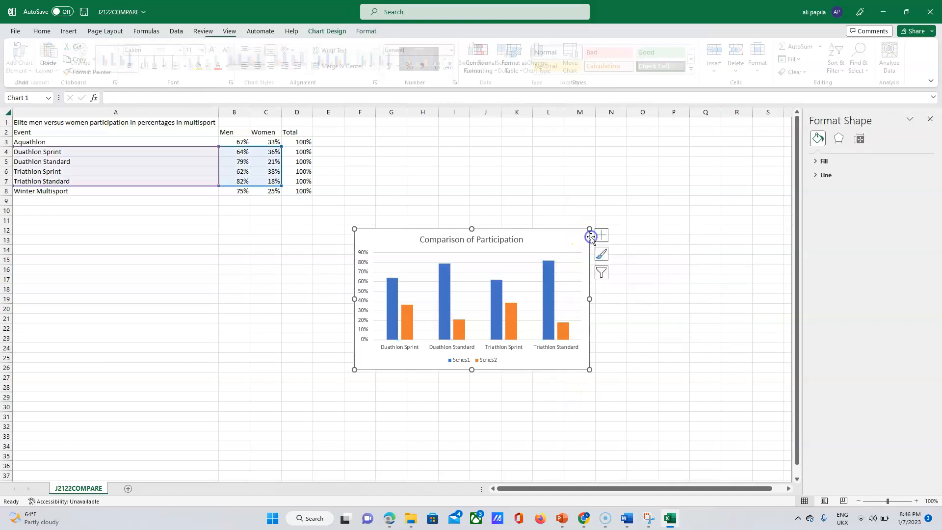
left_click(597, 238)
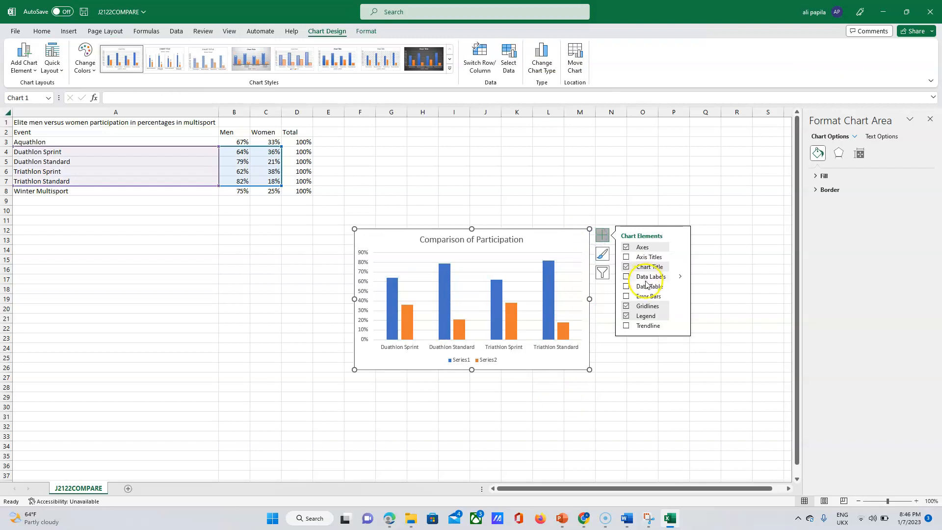
left_click(681, 279)
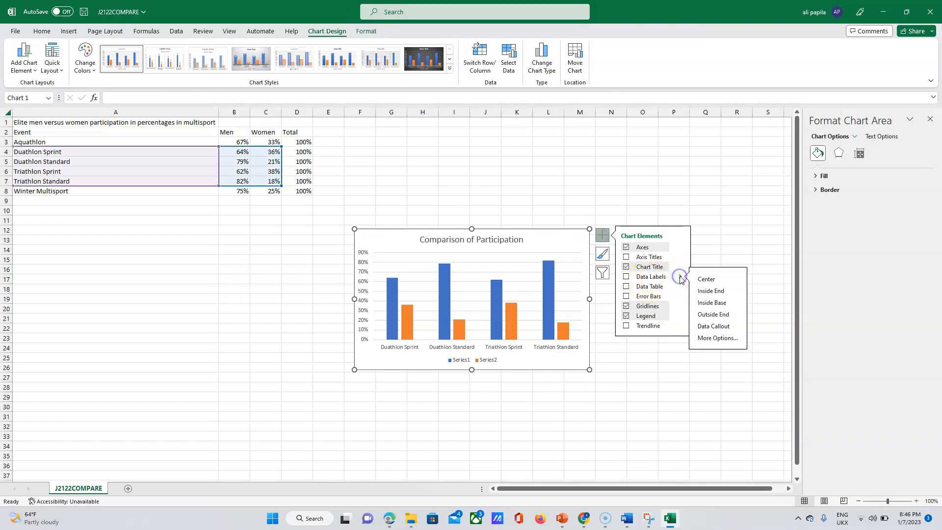
left_click(707, 315)
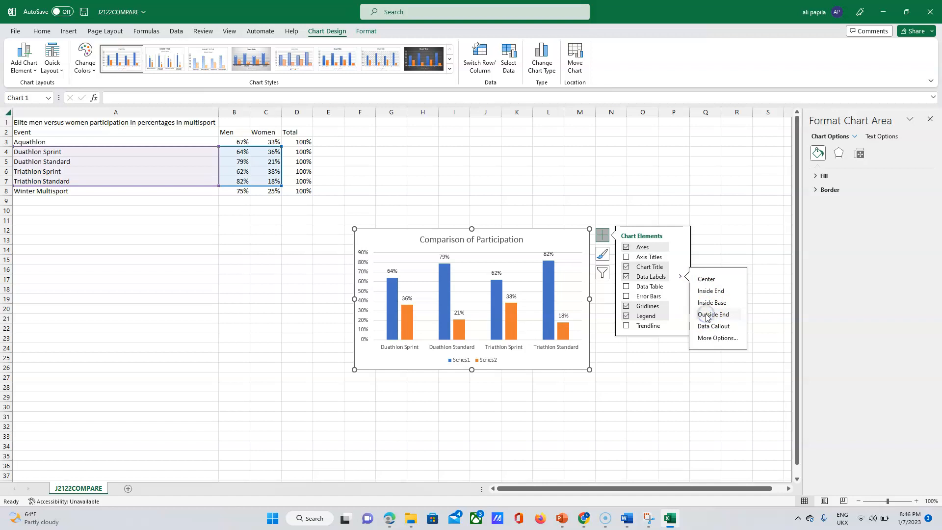
left_click(646, 357)
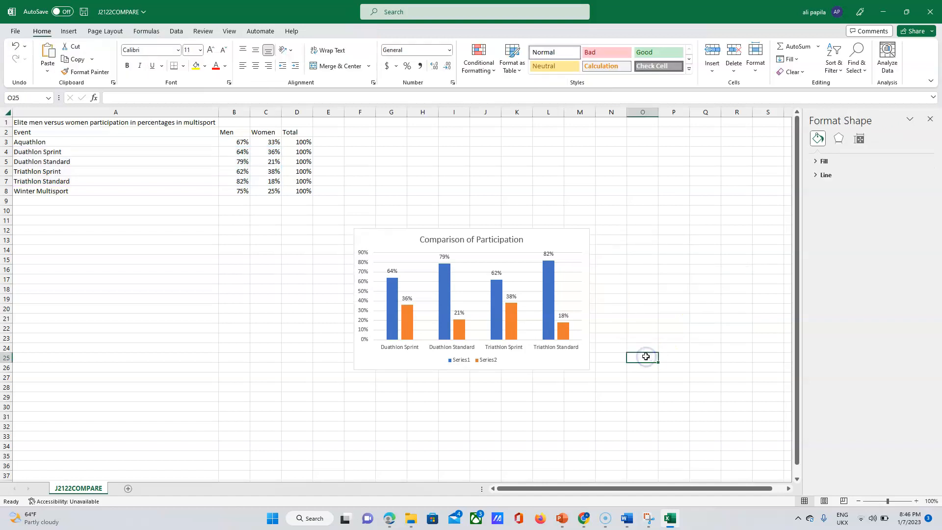
left_click(389, 518)
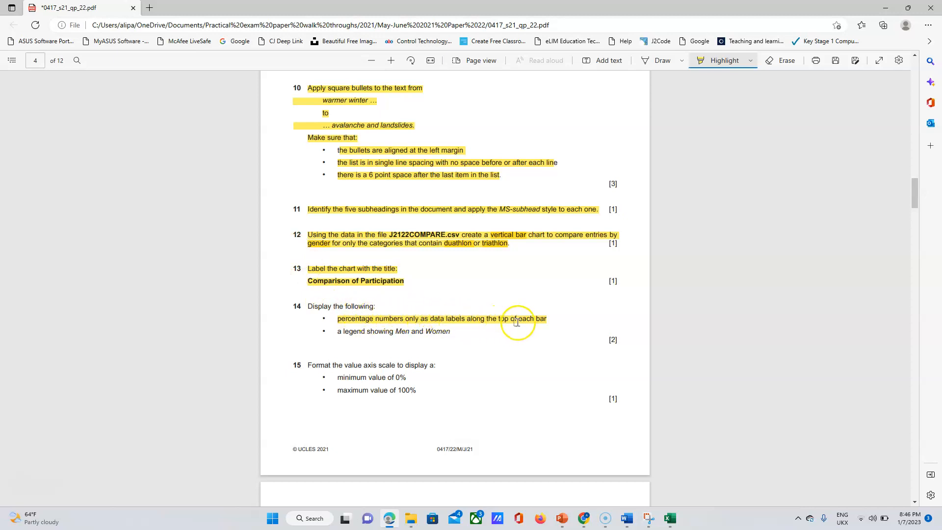
Highlight the 'legend showing Men and Women' requirement, then select the Excel chart's legend.
left_click(671, 521)
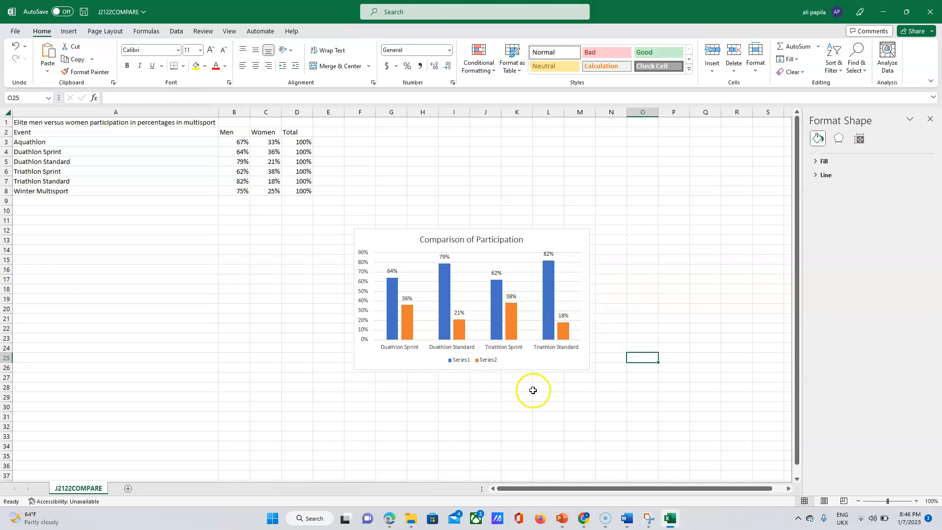
left_click(391, 520)
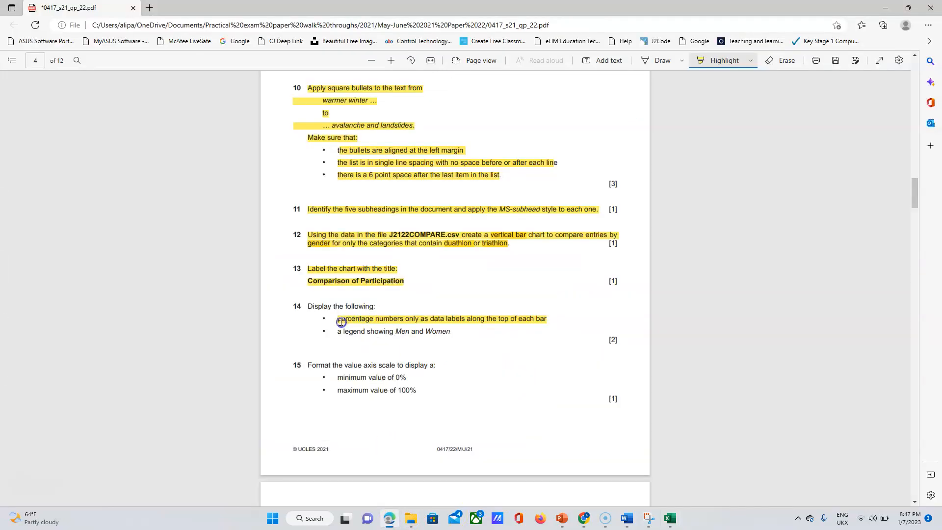
left_click_drag(338, 331, 445, 333)
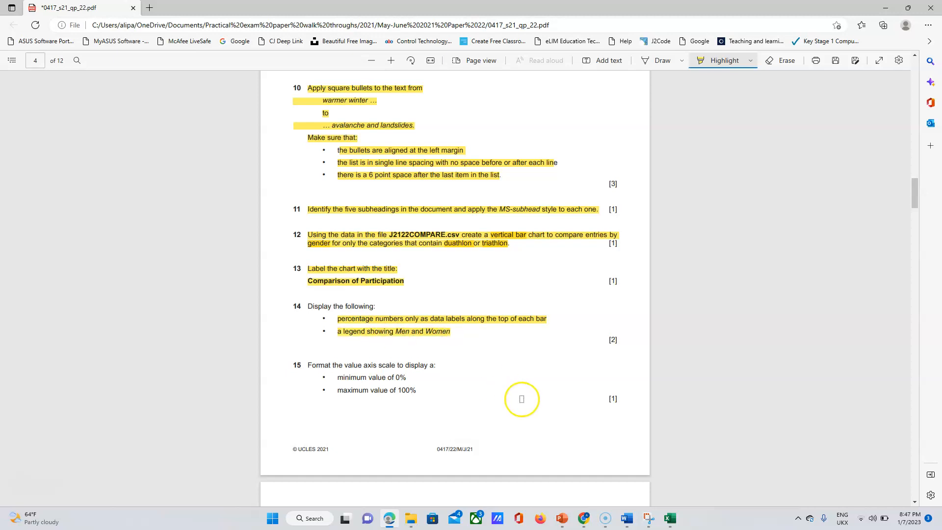
left_click(670, 519)
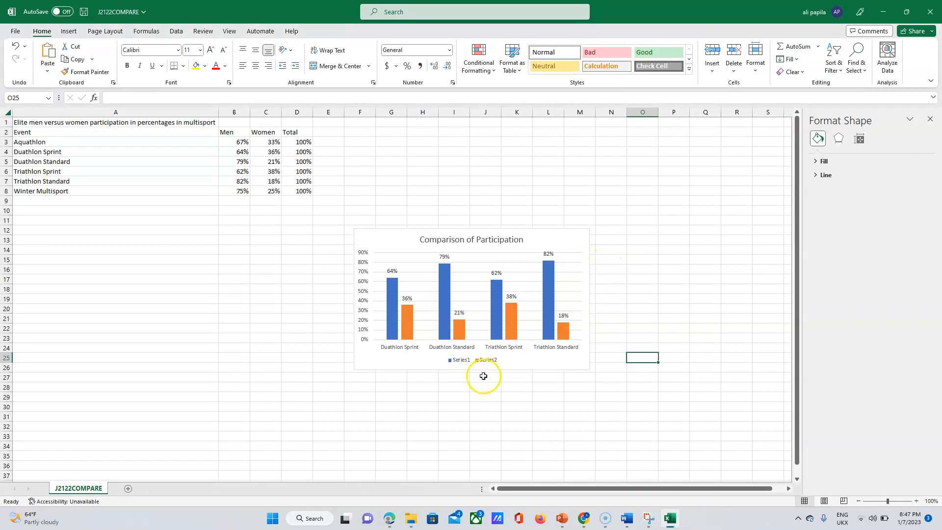
left_click(455, 362)
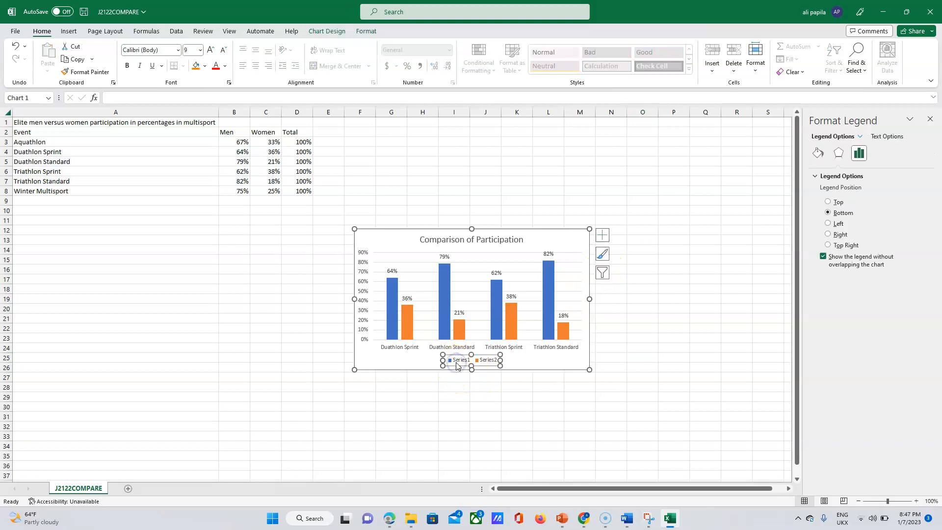
Through Select Data, rename Series1 to Men using cell B2.
right_click(456, 366)
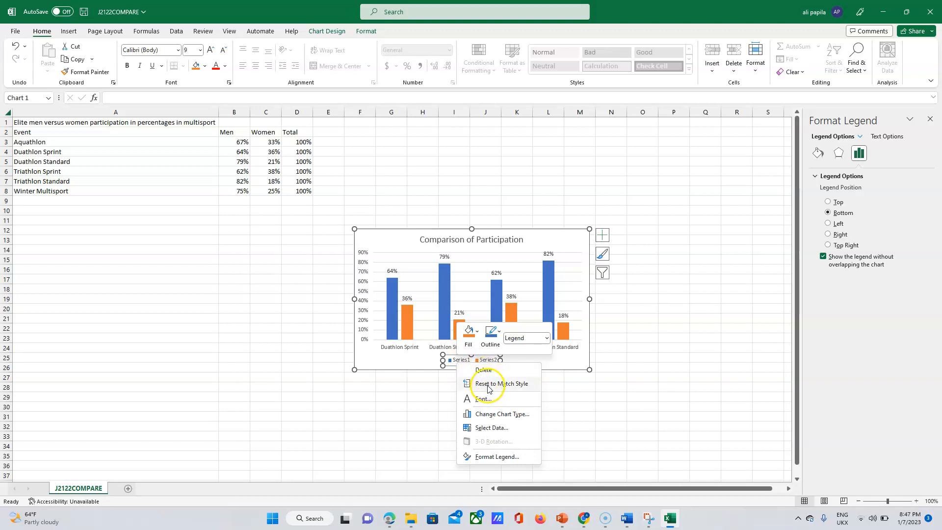
left_click(492, 428)
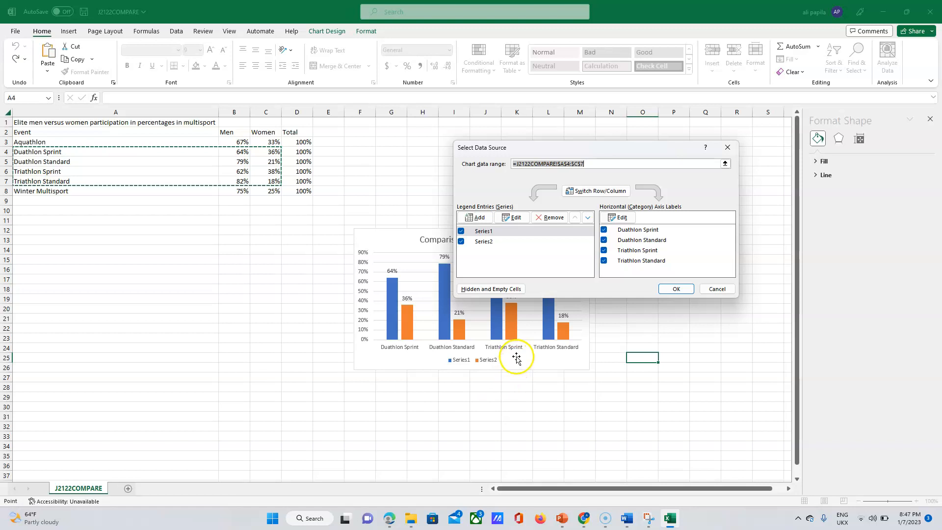
left_click(479, 232)
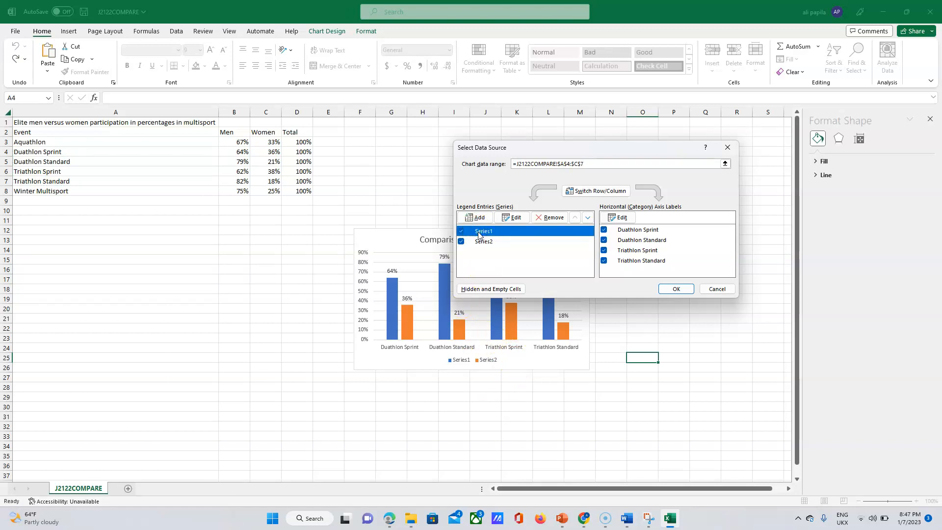
left_click(517, 218)
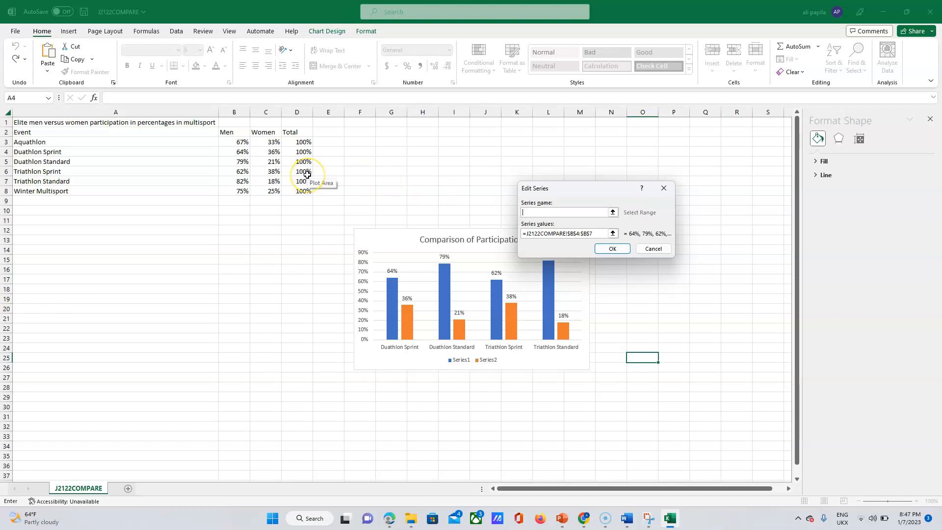
left_click(230, 134)
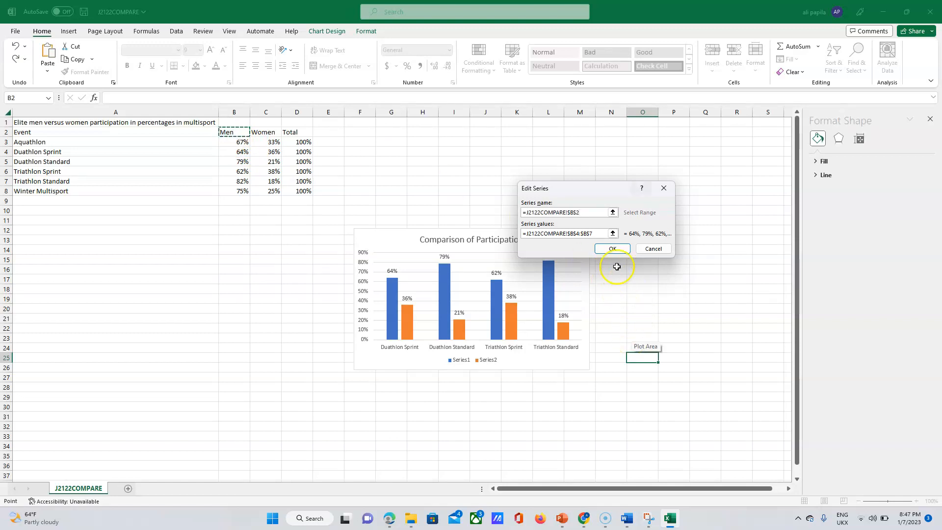
left_click(612, 249)
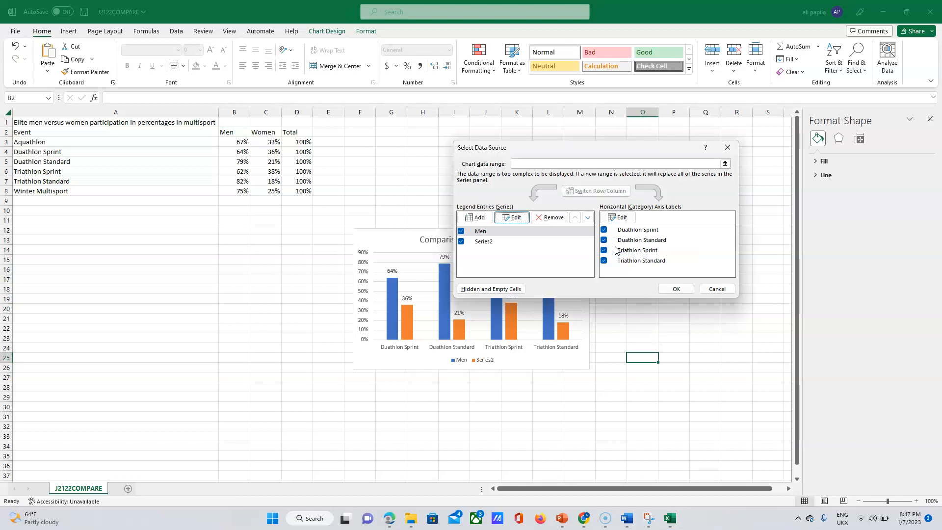
Rename Series2 to Women using cell C2 and apply the changes.
left_click(484, 243)
left_click(513, 218)
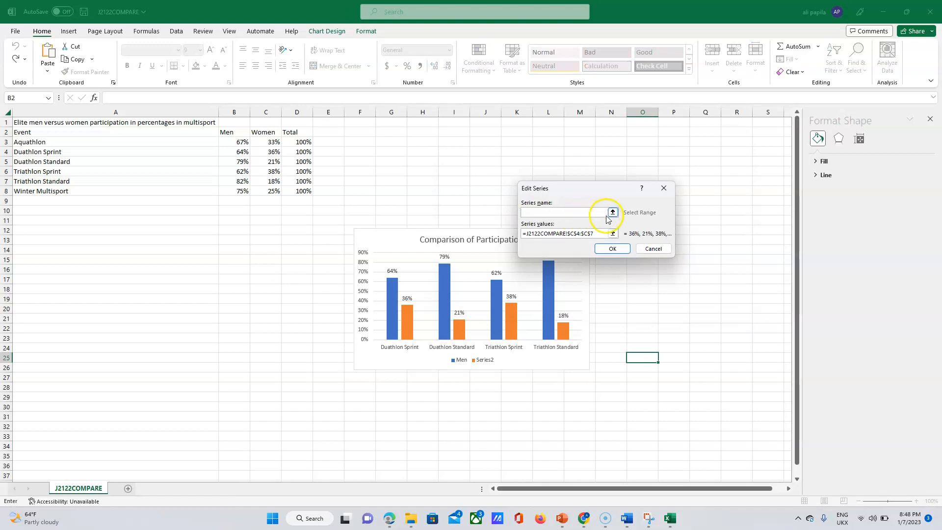
left_click(267, 131)
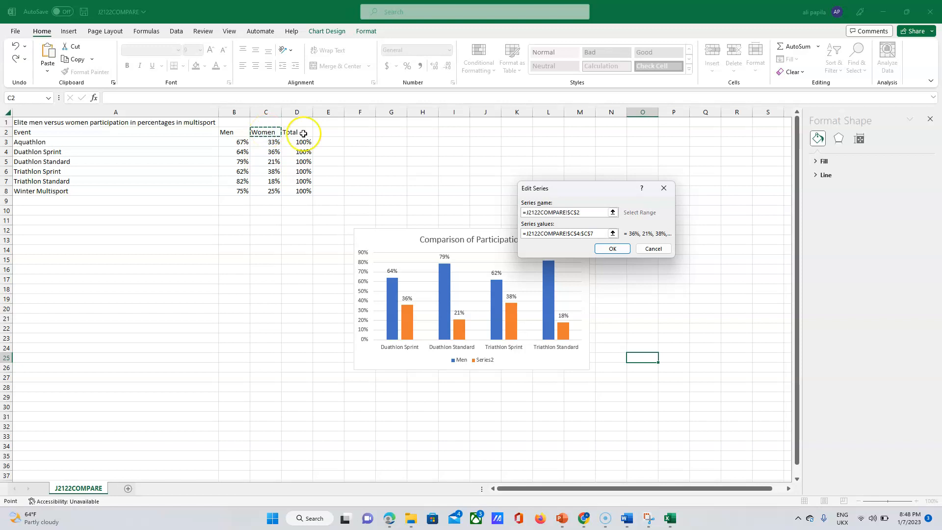
left_click(613, 249)
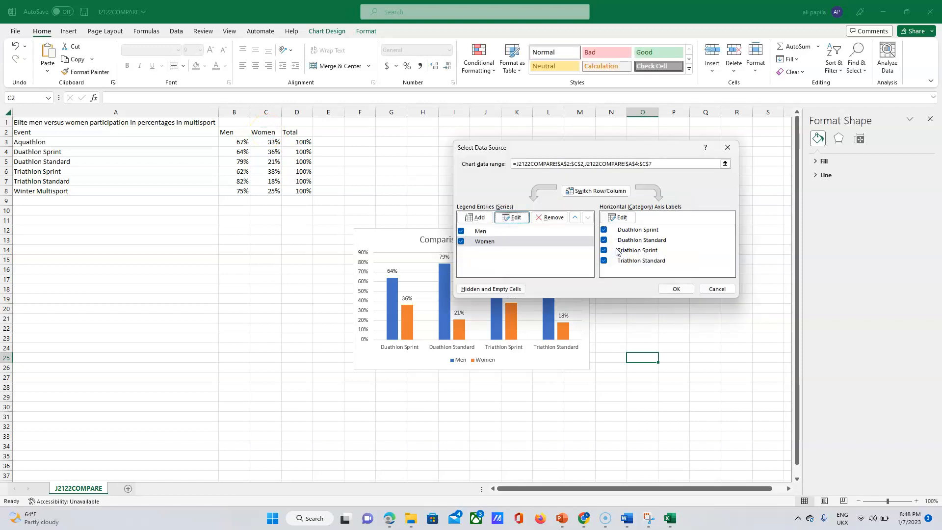
left_click(677, 289)
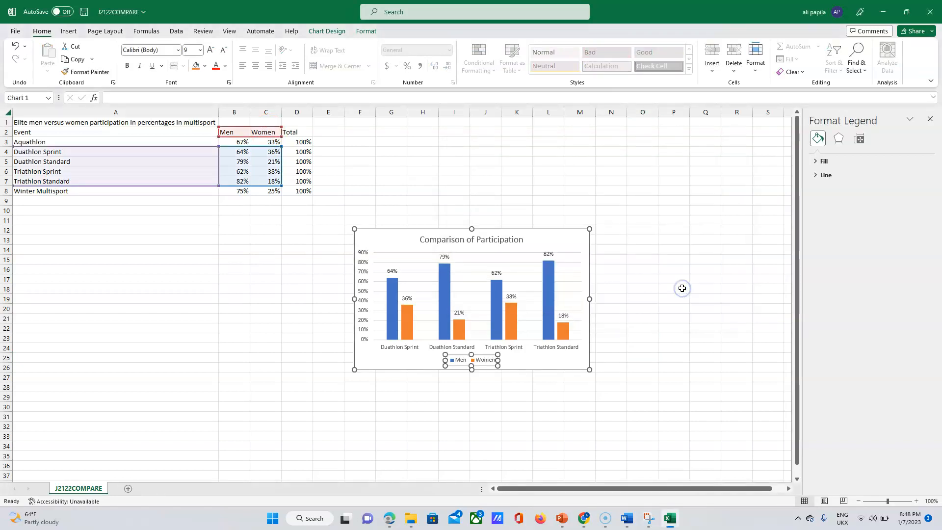
left_click(546, 376)
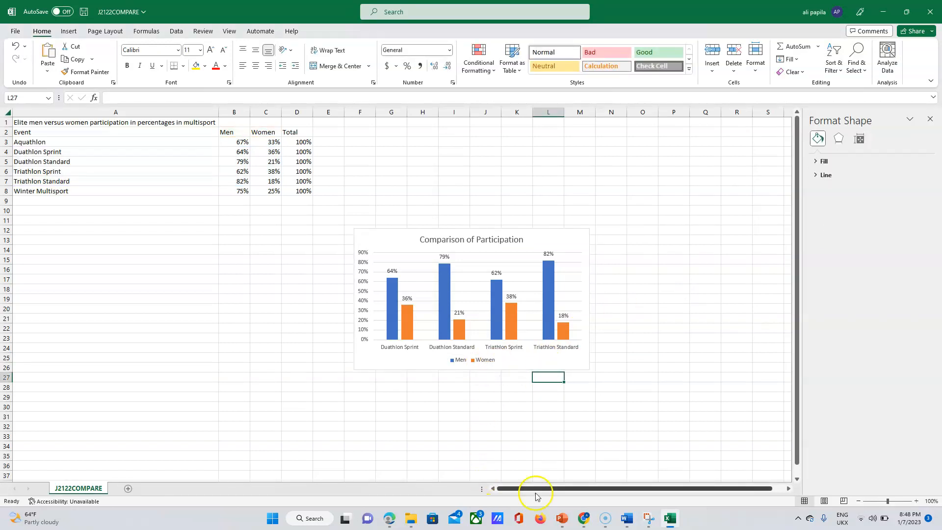
Highlight 'Display the following:' in question 14, then switch back to the chart workbook.
left_click(388, 521)
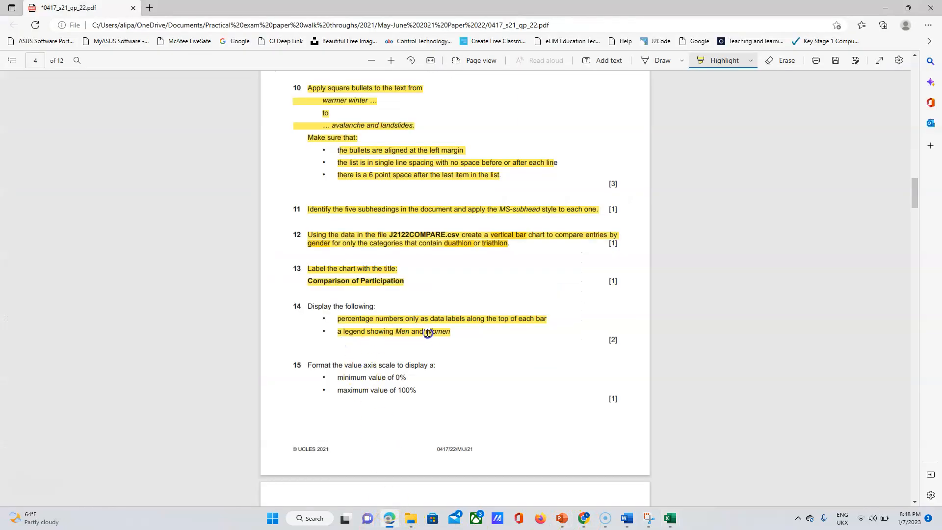
left_click_drag(308, 305, 377, 305)
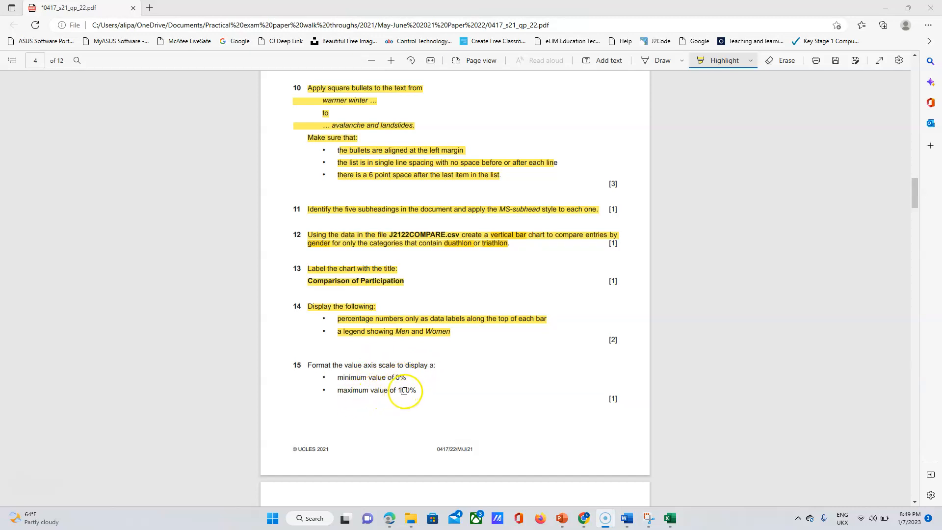
left_click(672, 518)
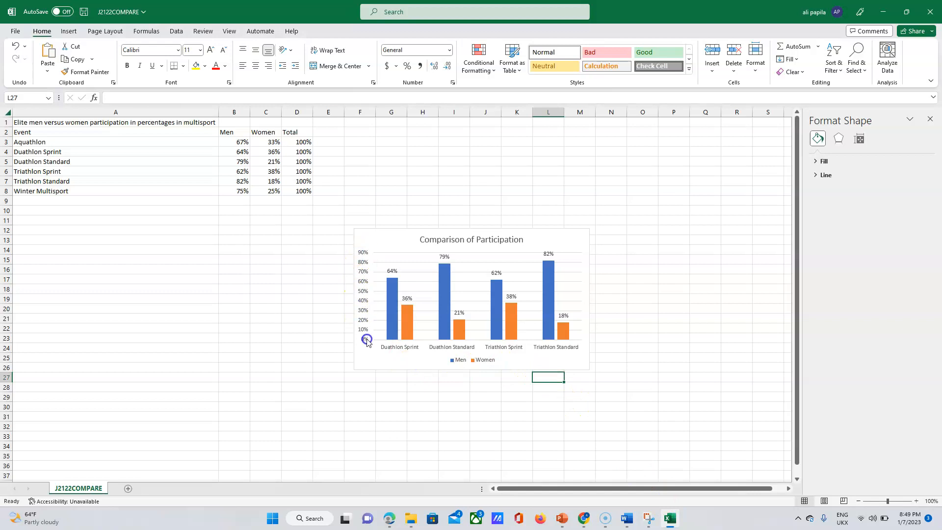
Set the value axis Maximum bound to 1.0 so it reads 0% to 100%.
right_click(363, 276)
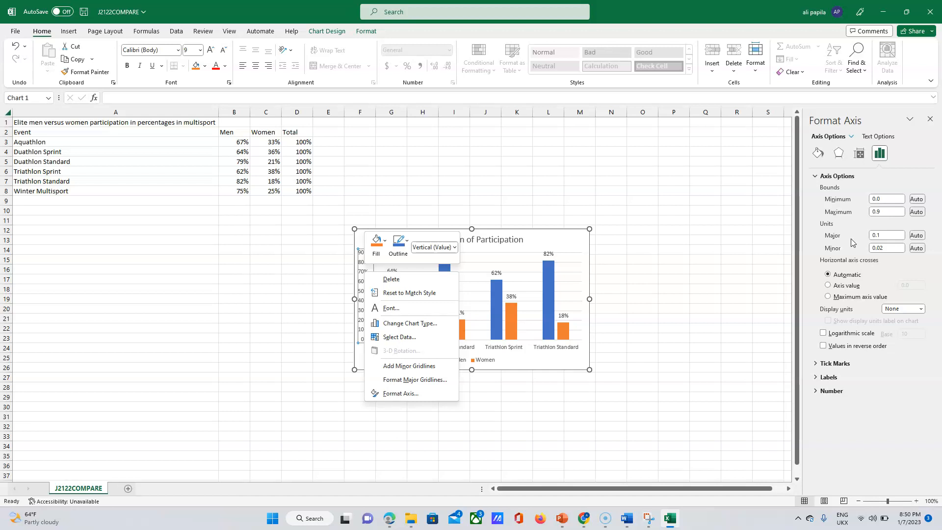
left_click(881, 211)
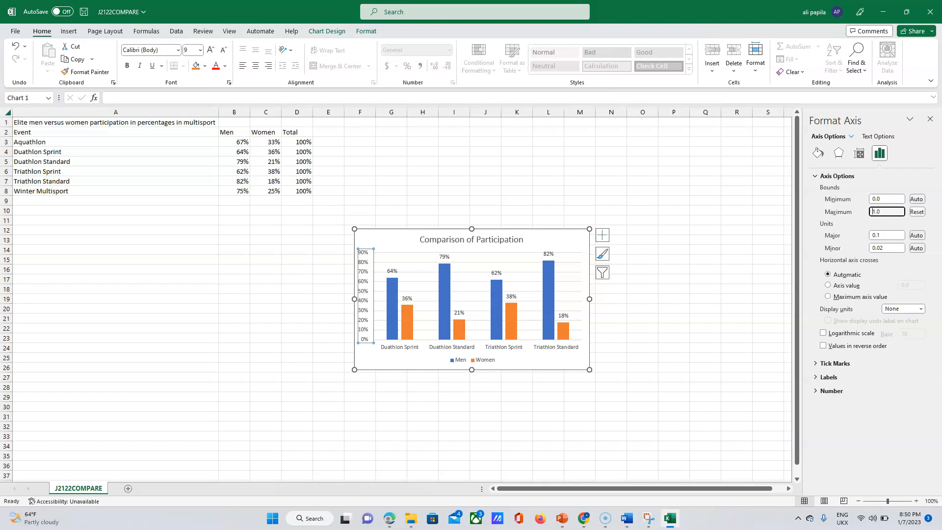
key("Return")
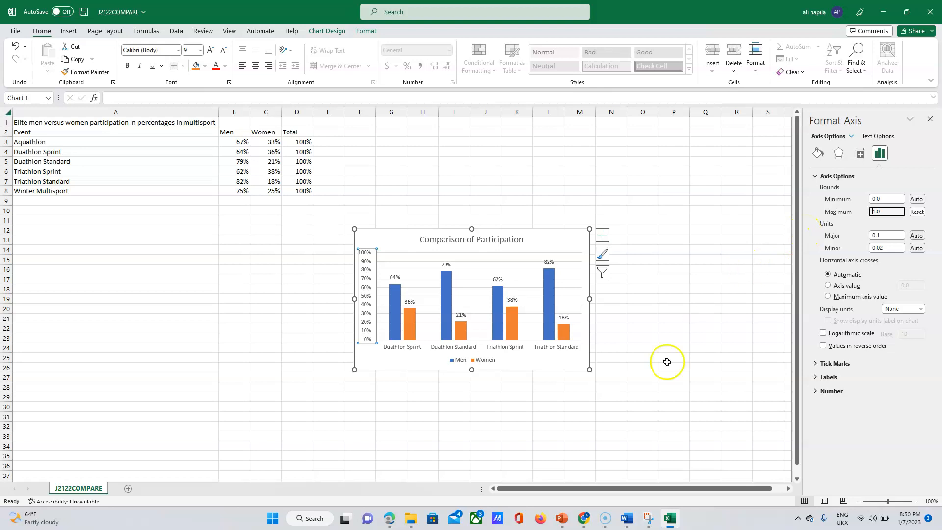
left_click(387, 522)
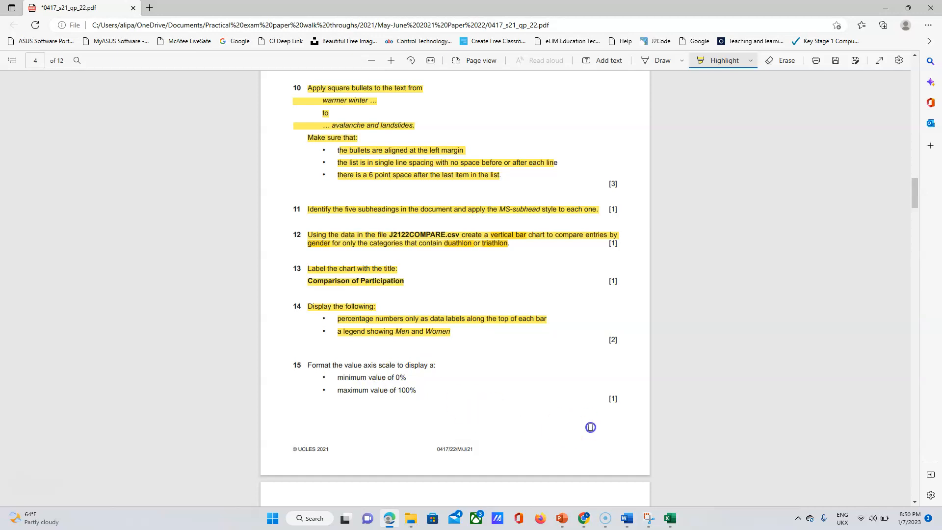
Check the chart, then highlight question 15's 0% minimum and 100% maximum axis requirements.
left_click_drag(917, 196, 917, 201)
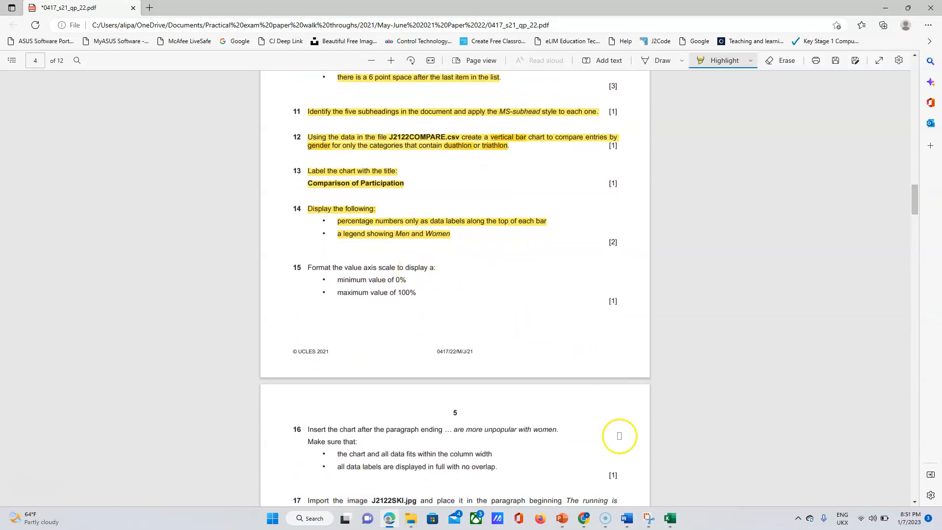
left_click(671, 519)
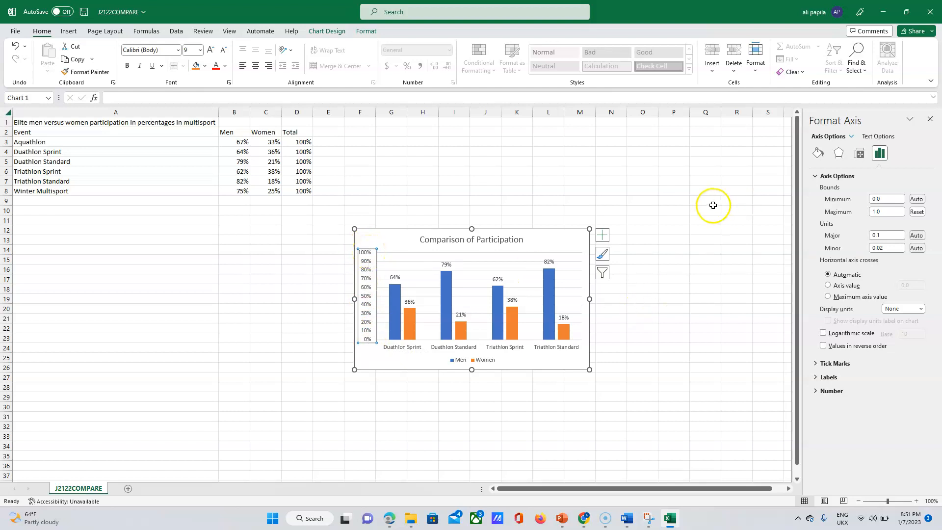
left_click(389, 518)
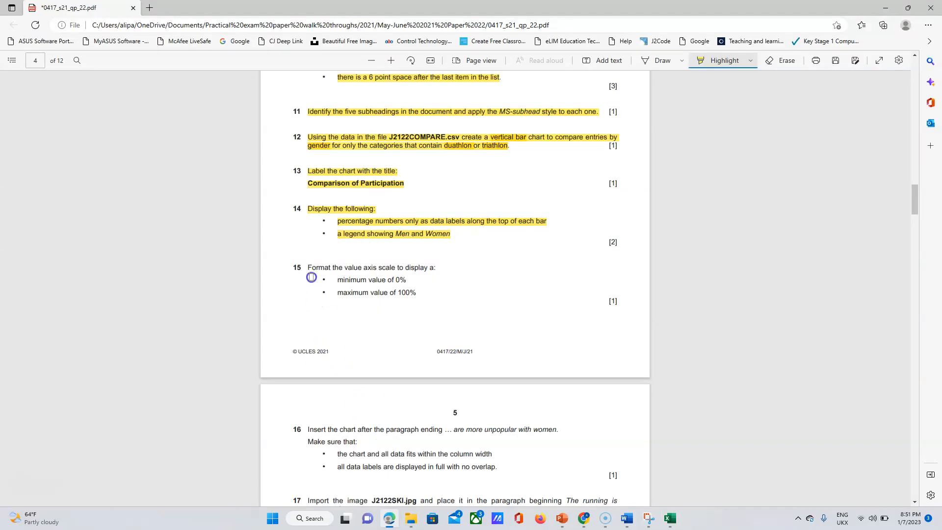
left_click_drag(308, 265, 421, 295)
Leave highlight mode and select 'are more unpopular with women' in question 16.
left_click_drag(916, 205, 917, 211)
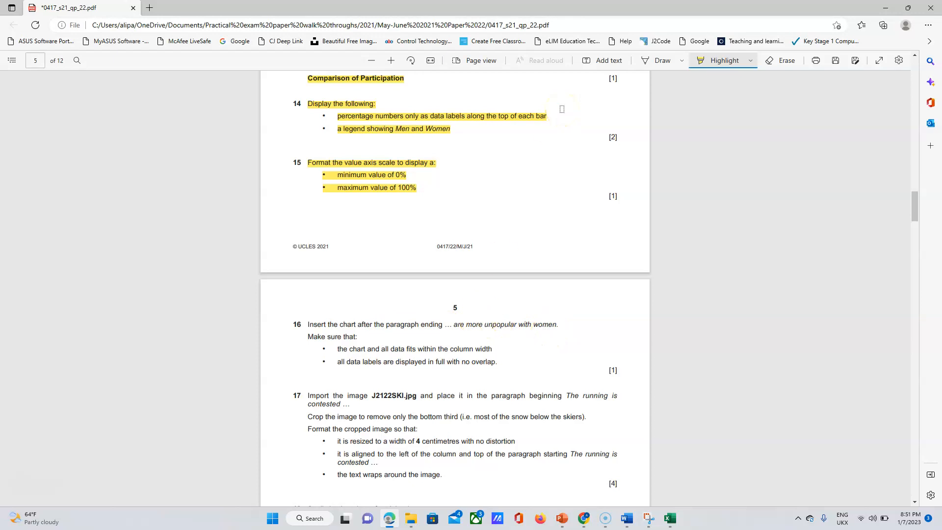
key("Escape")
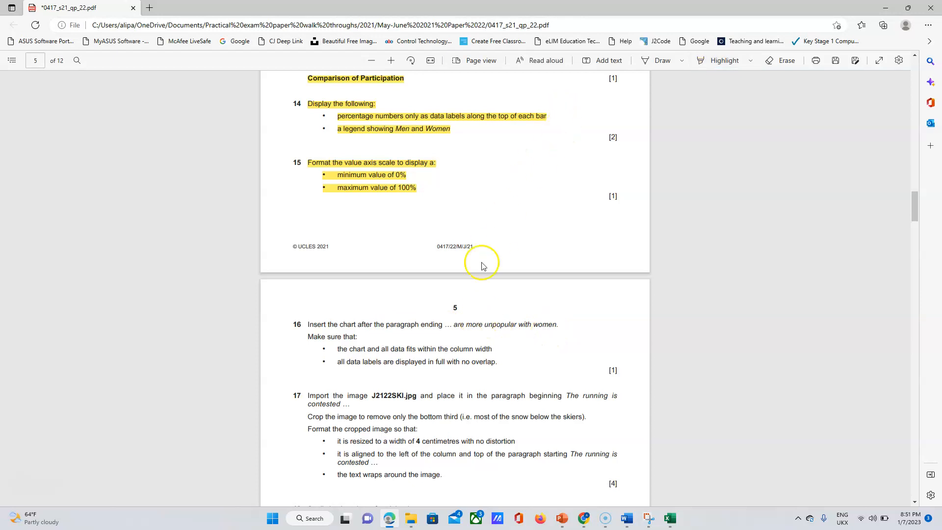
left_click_drag(454, 324, 557, 325)
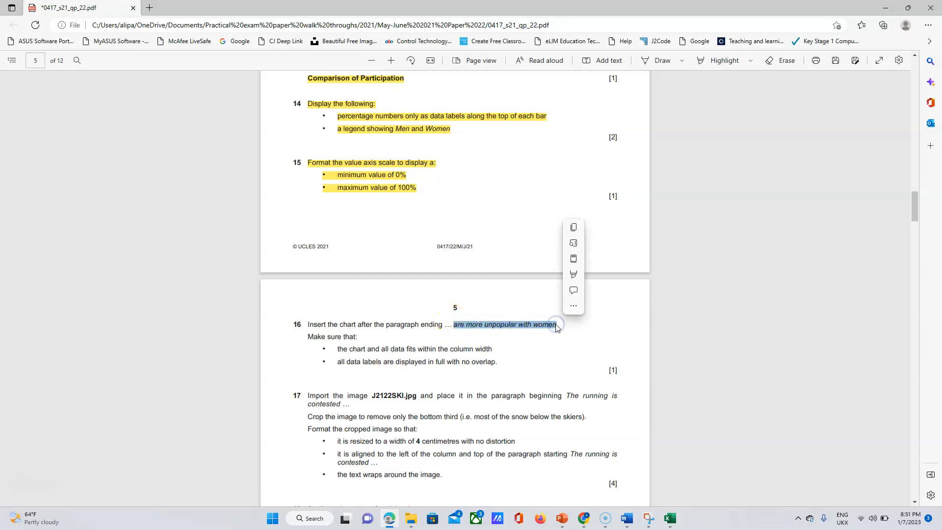
In J2122MULTI, search for the paragraph ending 'are more unpopular with women.'.
left_click(627, 519)
left_click(677, 470)
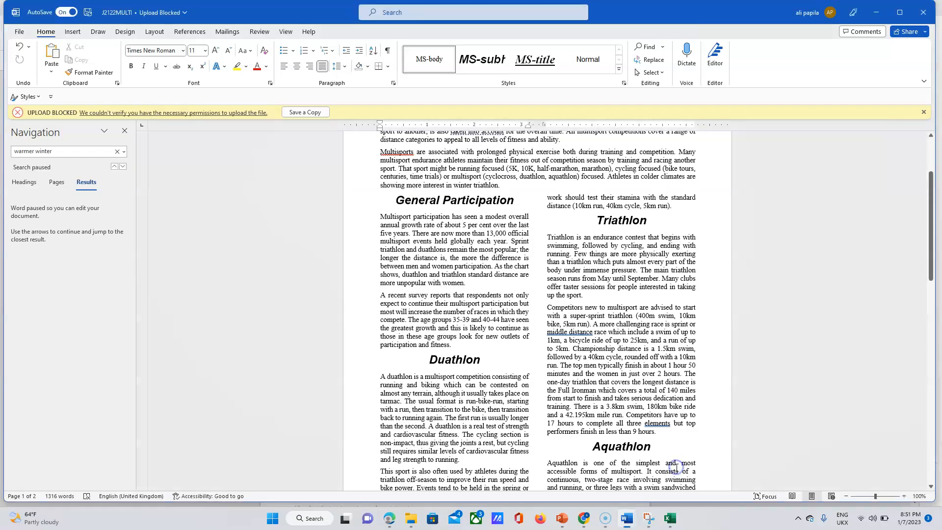
left_click(53, 152)
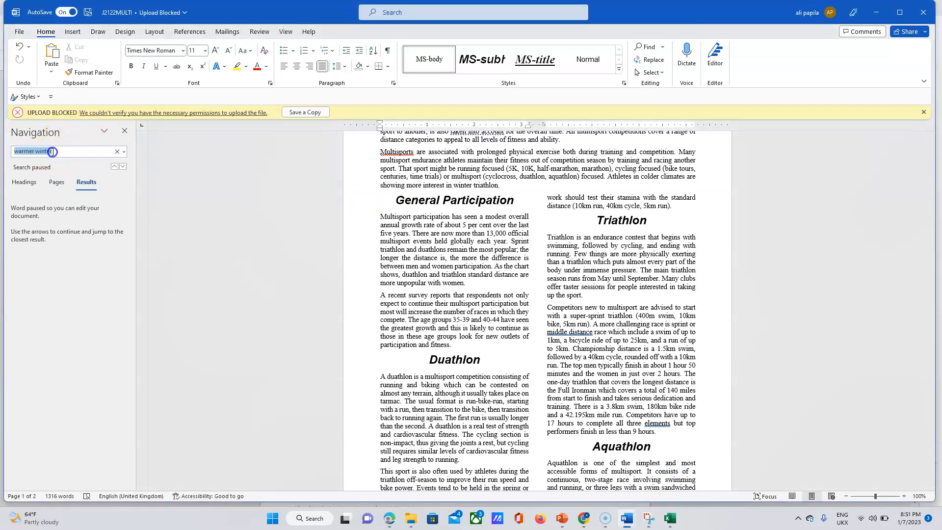
key("ctrl+v")
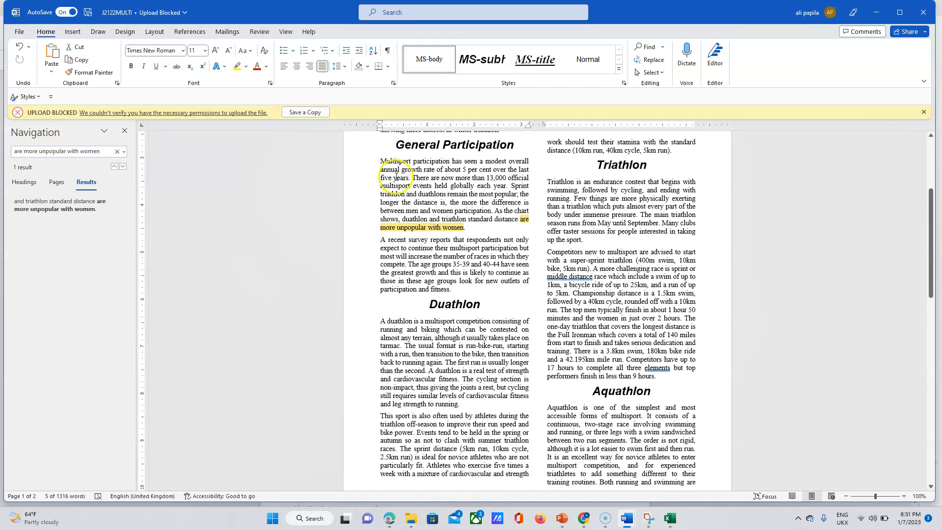
Add an empty paragraph after 'women.' and bring up the J2122COMPARE chart workbook.
left_click(475, 231)
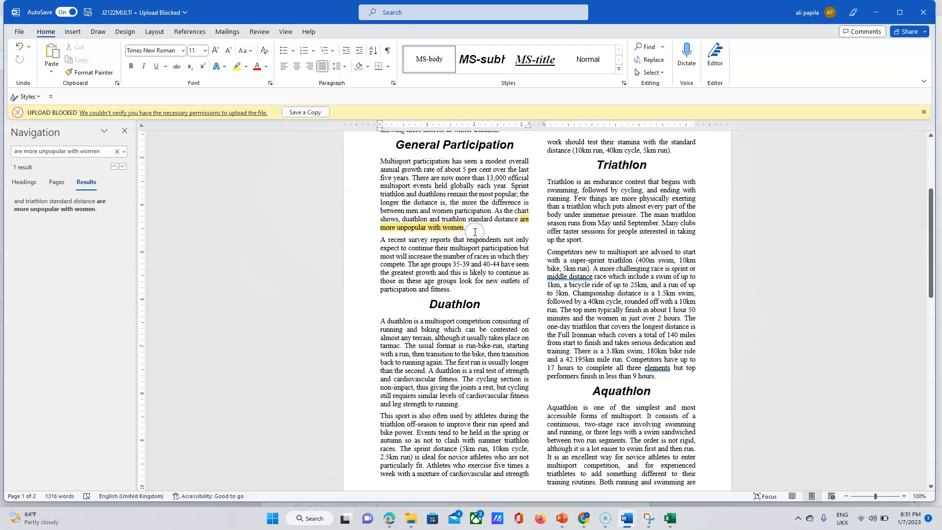
key("Return")
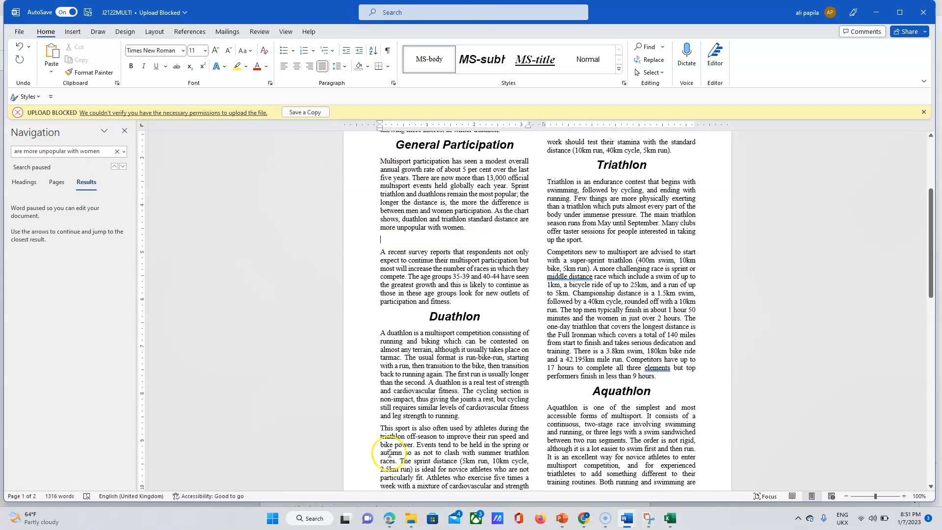
left_click(390, 519)
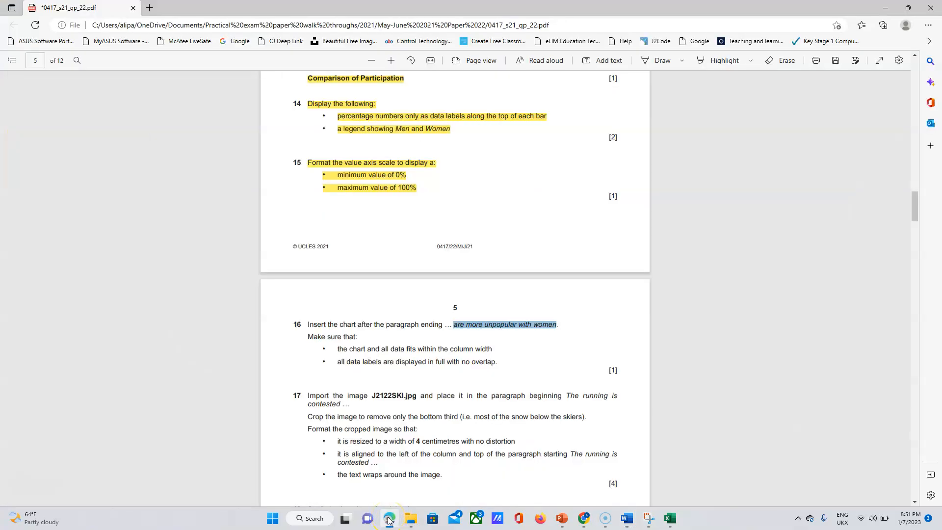
left_click(669, 519)
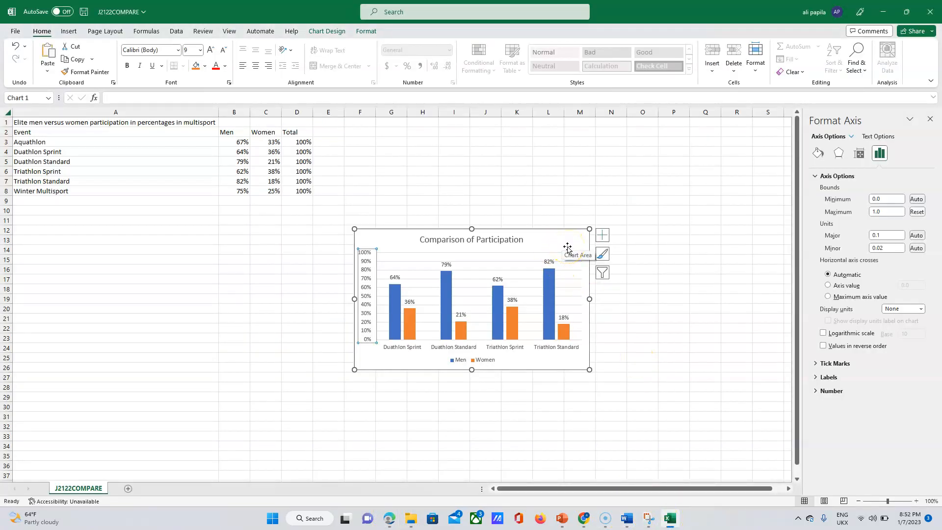
Paste the Comparison of Participation chart onto the blank line in J2122MULTI.
left_click(669, 519)
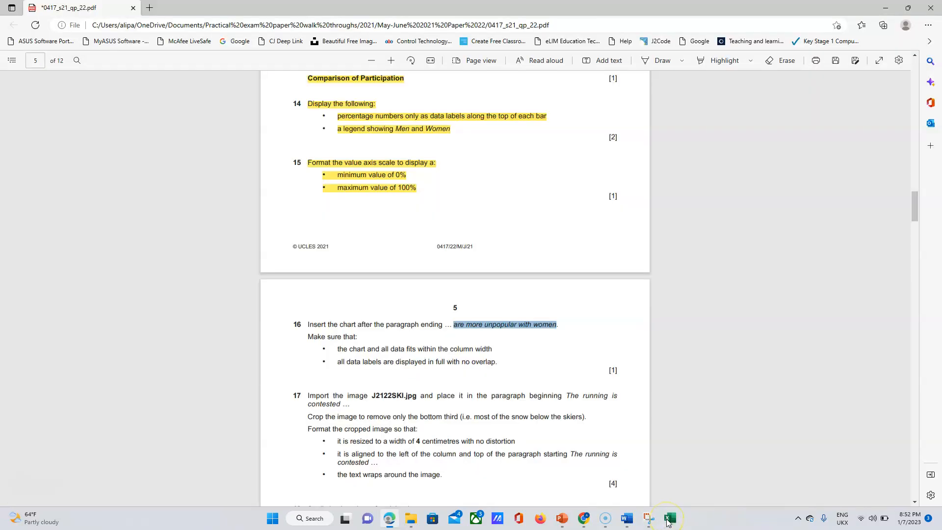
left_click(628, 521)
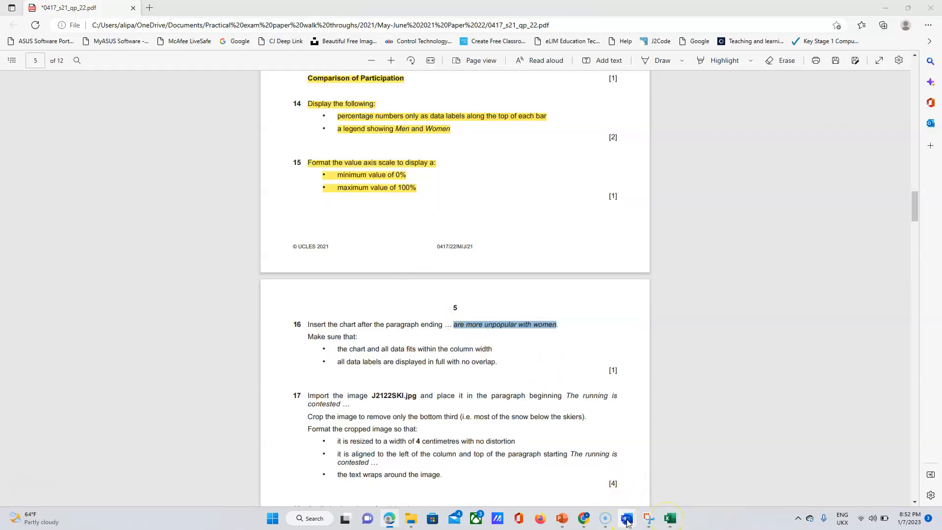
left_click(671, 466)
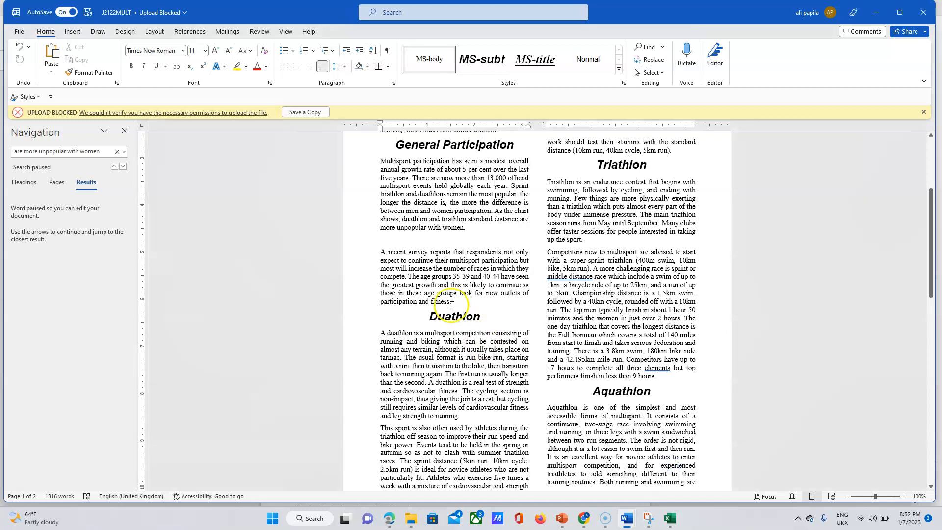
key("ctrl+v")
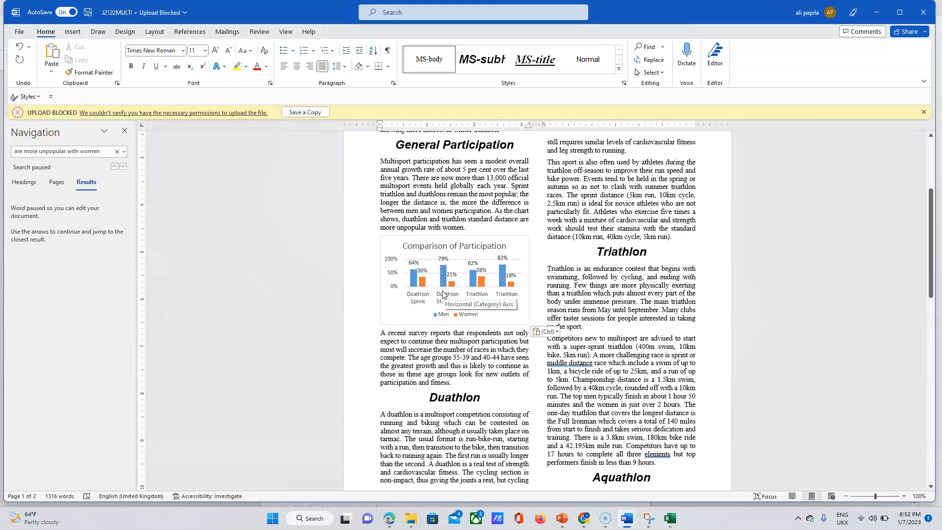
left_click(462, 230)
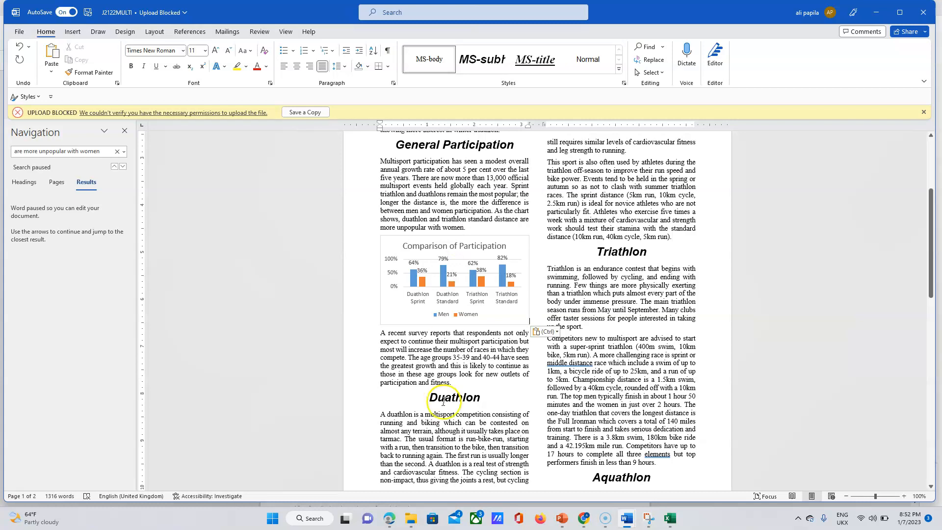
left_click(389, 518)
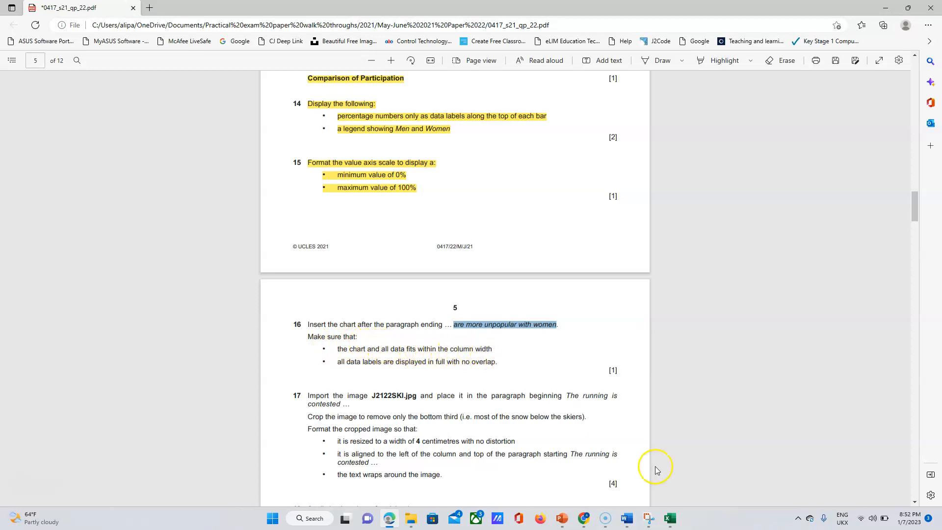
left_click(627, 519)
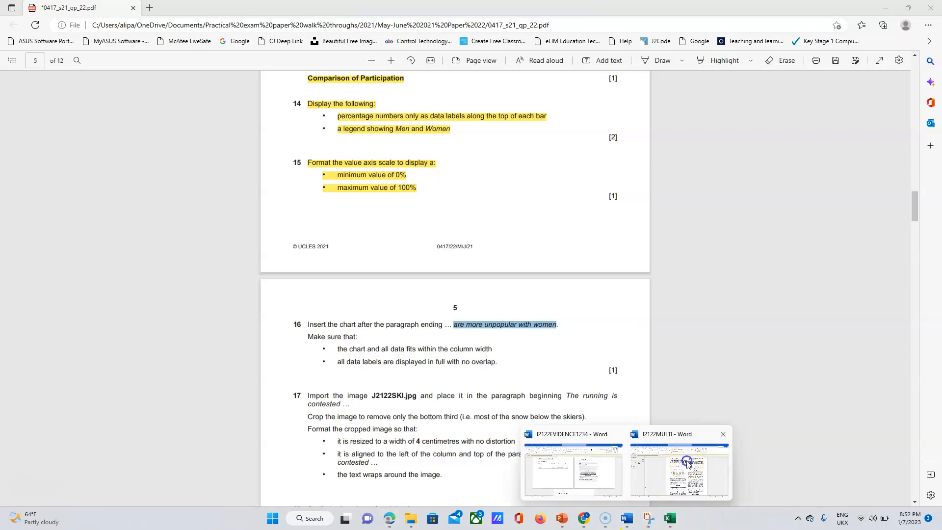
Highlight question 16 and its bullet points in yellow in the exam PDF.
left_click(687, 462)
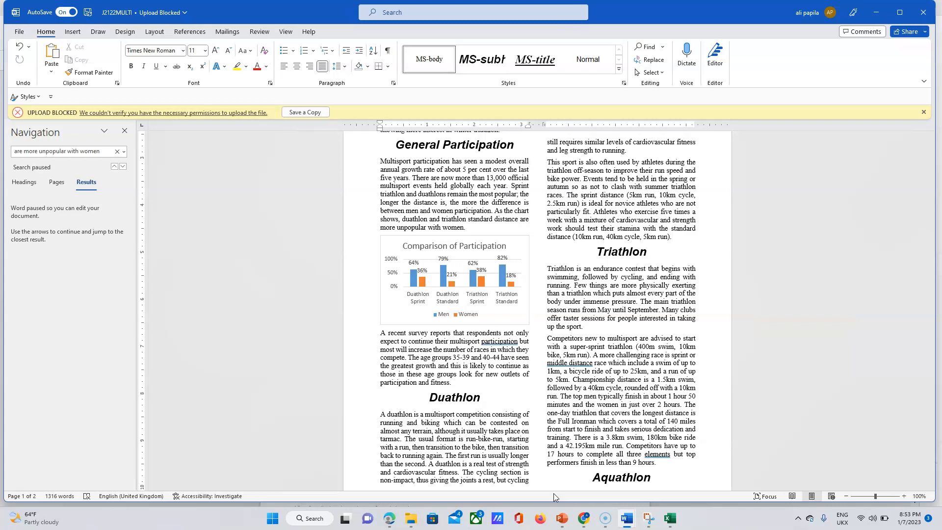
left_click(388, 524)
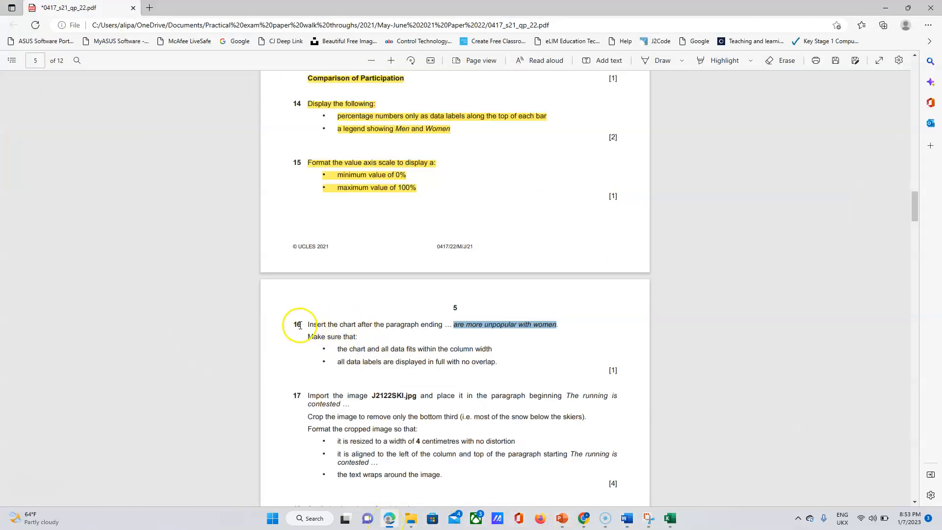
left_click(324, 326)
left_click_drag(324, 326, 496, 366)
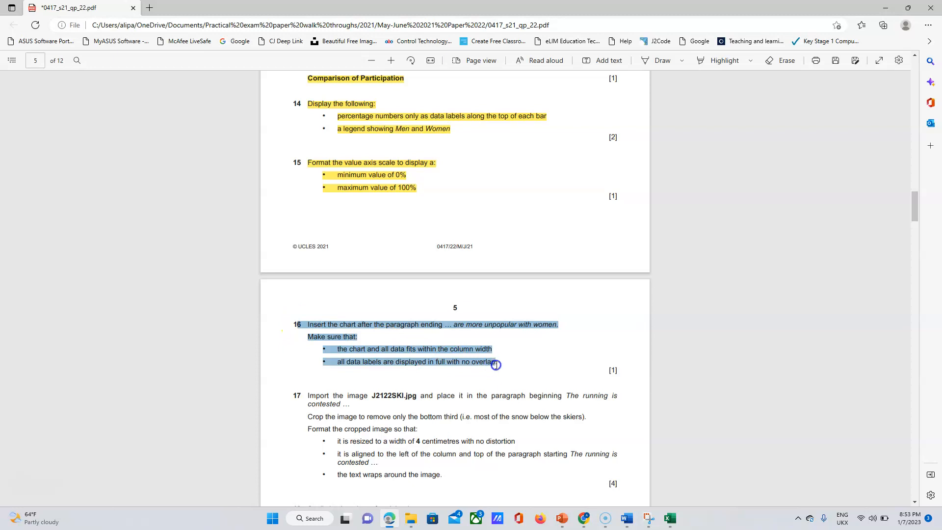
left_click(525, 314)
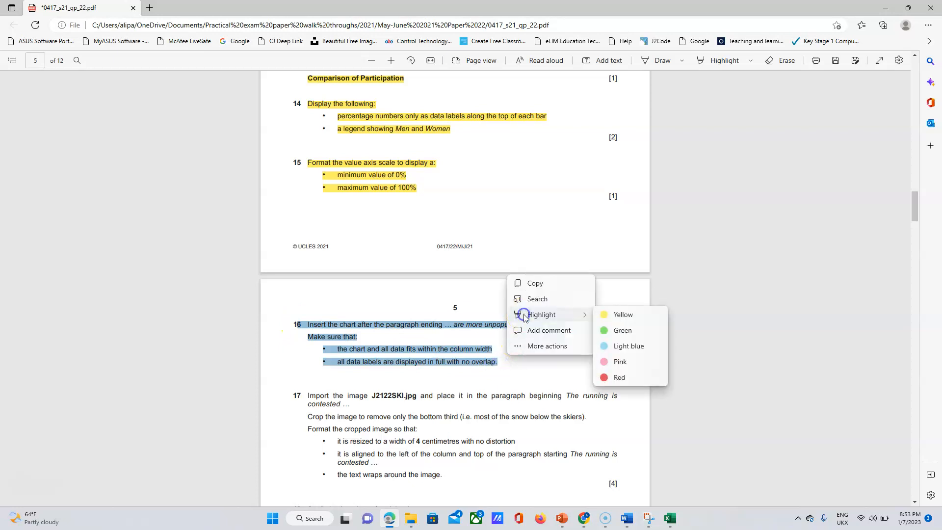
left_click(607, 315)
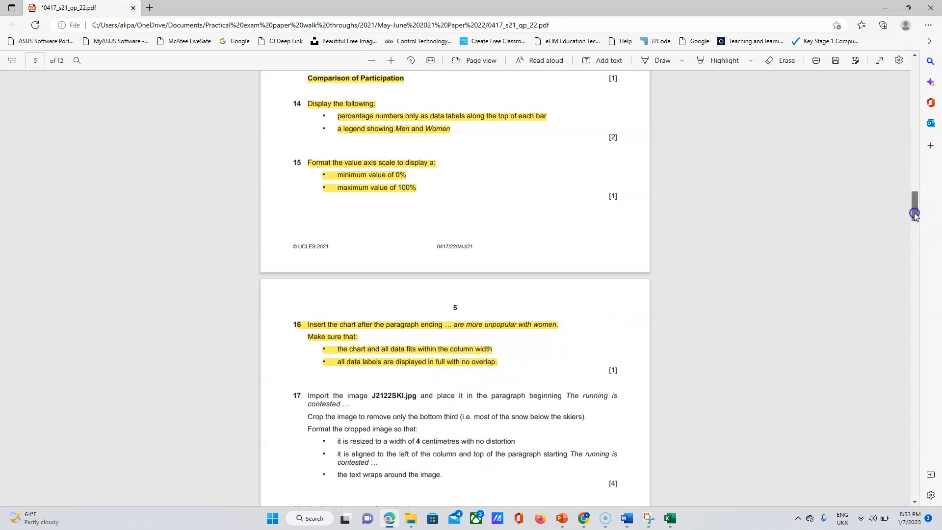
Select 'The running is contested' in question 17 and return to Word's search box.
left_click_drag(915, 209, 916, 224)
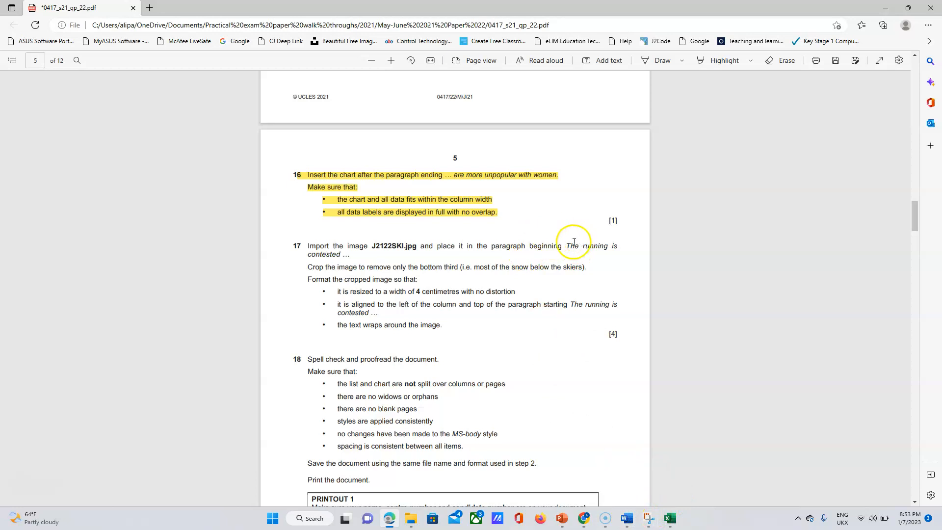
left_click(540, 251)
left_click_drag(541, 251, 340, 253)
right_click(340, 253)
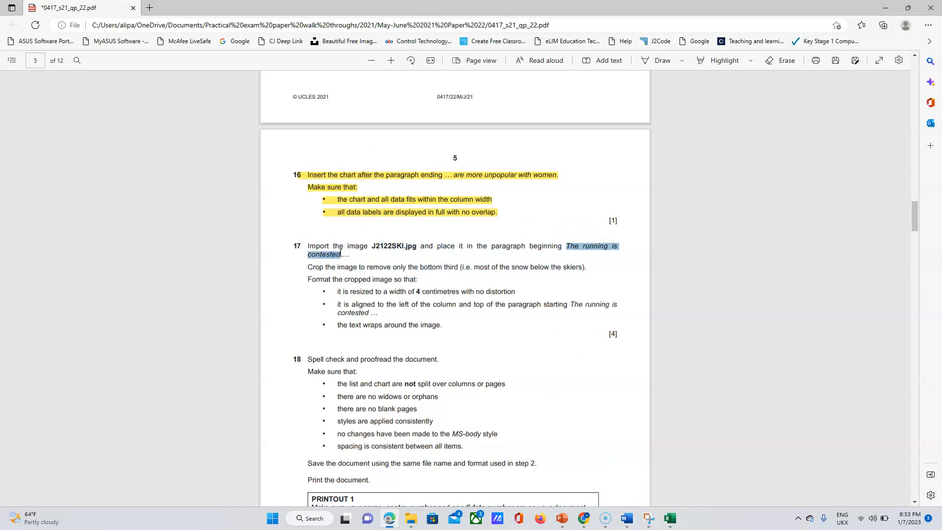
mouse_move(626, 518)
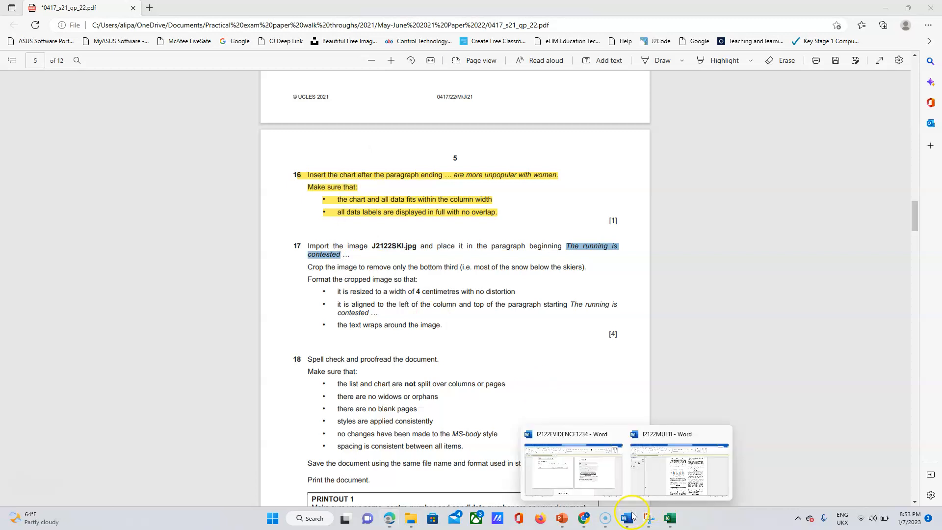
left_click(667, 462)
left_click(95, 152)
Search for 'The running is' and put the cursor at the start of the Winter Triathlon paragraph.
key("ctrl+v")
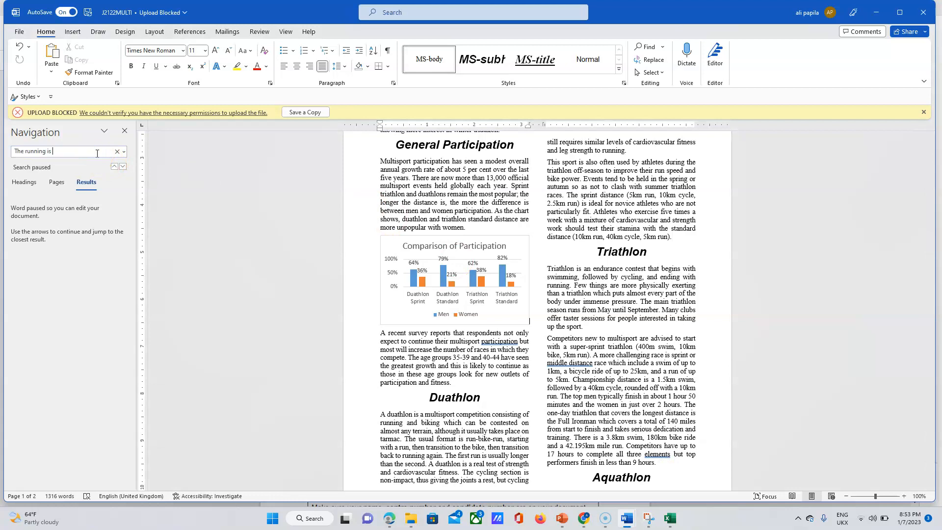
key("Return")
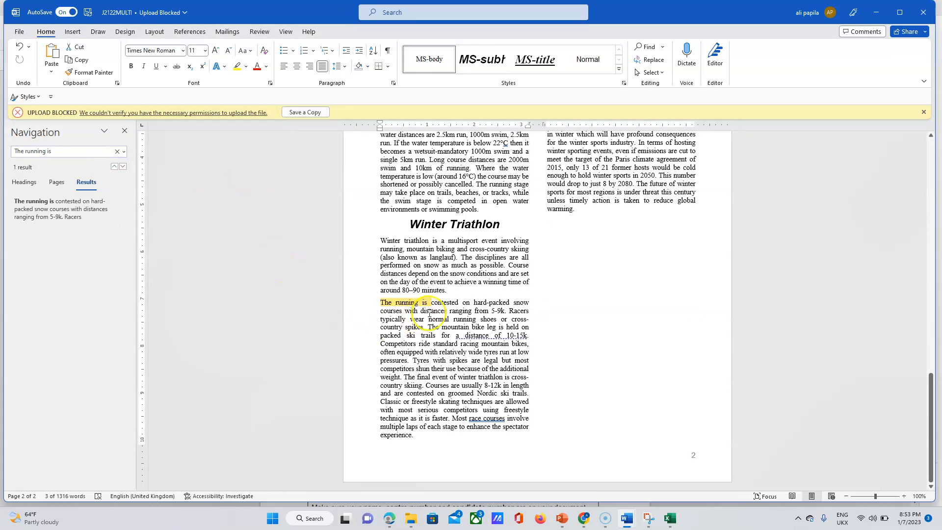
left_click(383, 304)
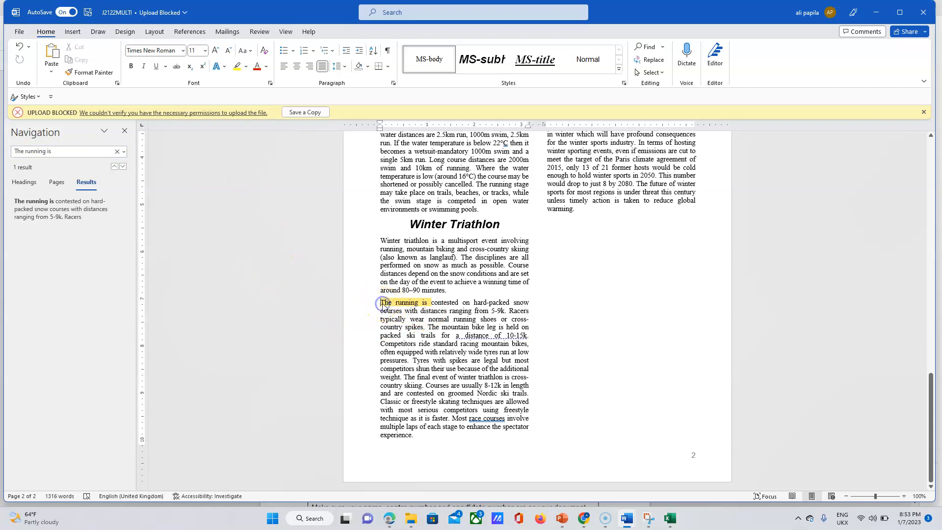
left_click(389, 519)
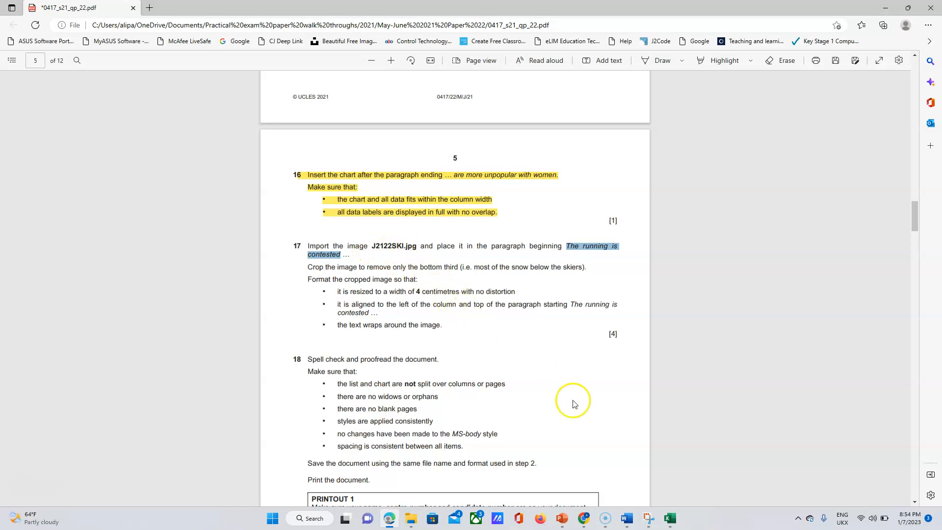
left_click(632, 521)
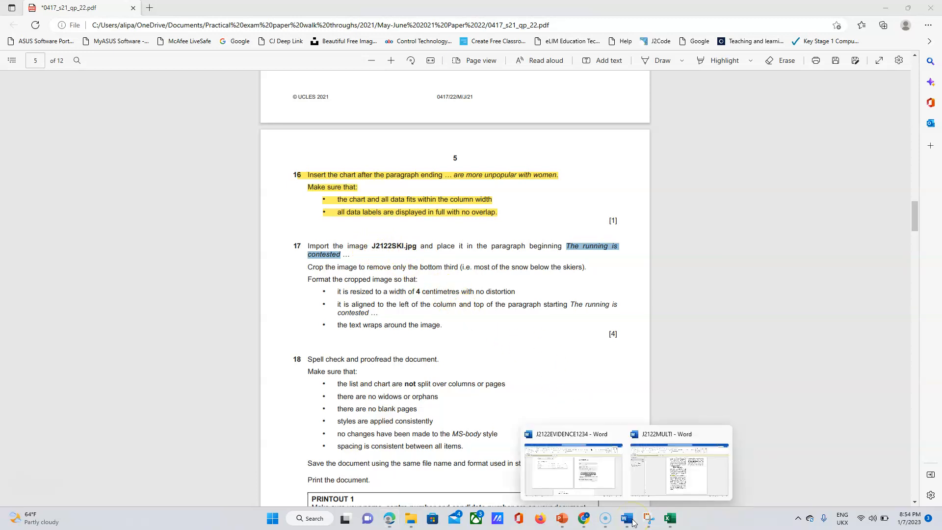
left_click(667, 486)
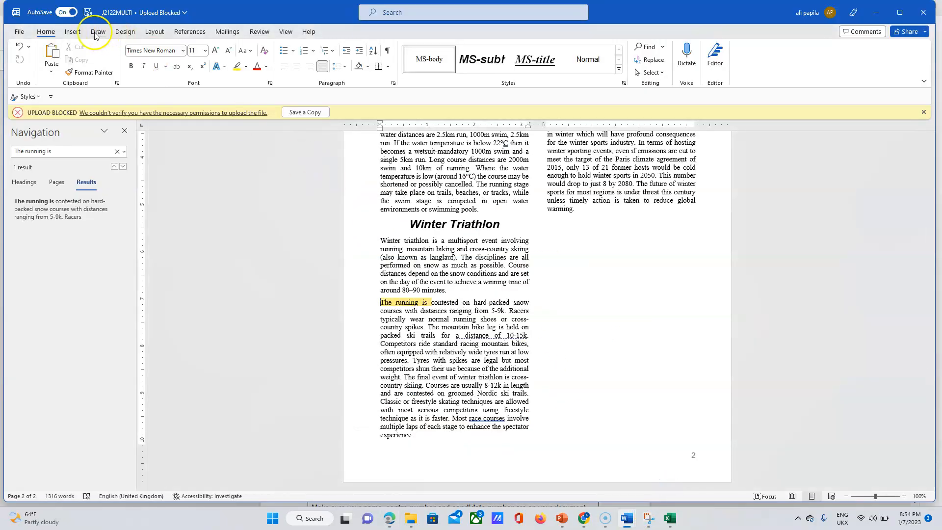
Insert the J2122SKI picture from the confidential source files folder at the paragraph start.
left_click(79, 31)
left_click(125, 58)
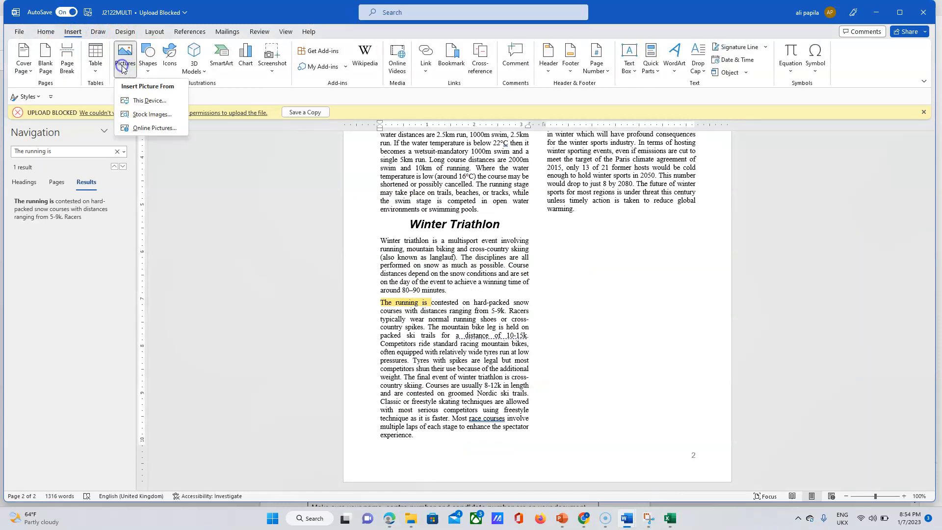
left_click(147, 100)
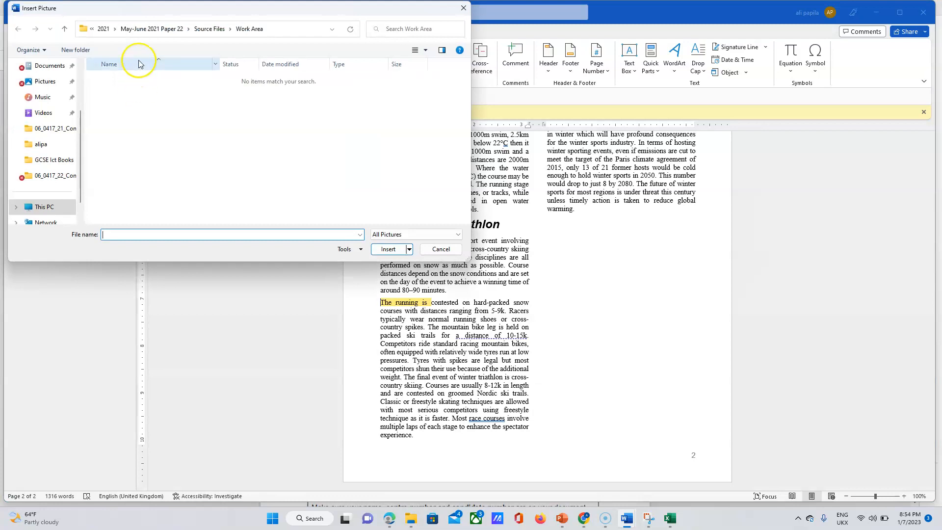
left_click(208, 29)
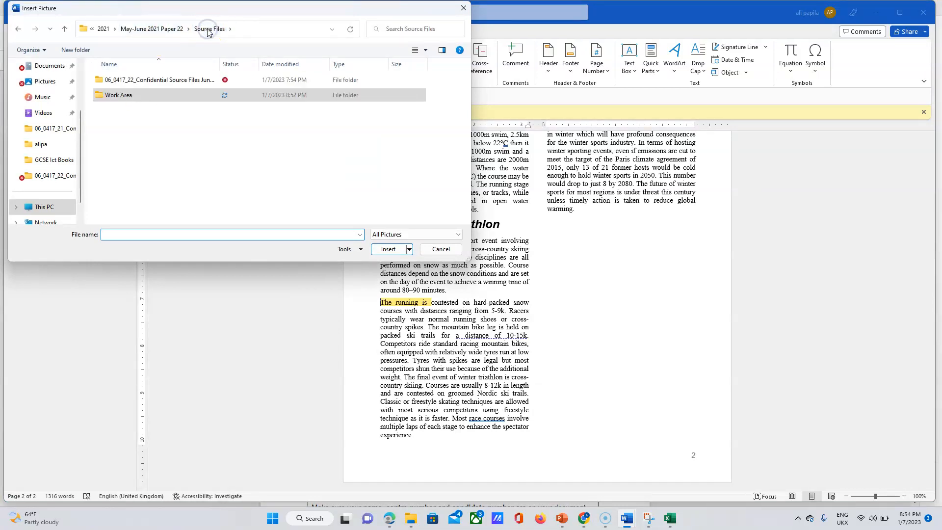
left_click(136, 81)
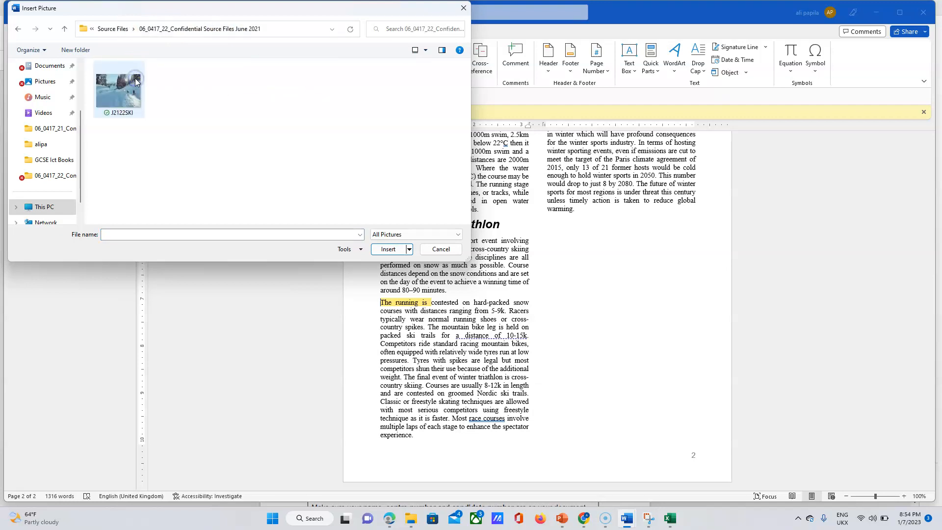
left_click(129, 85)
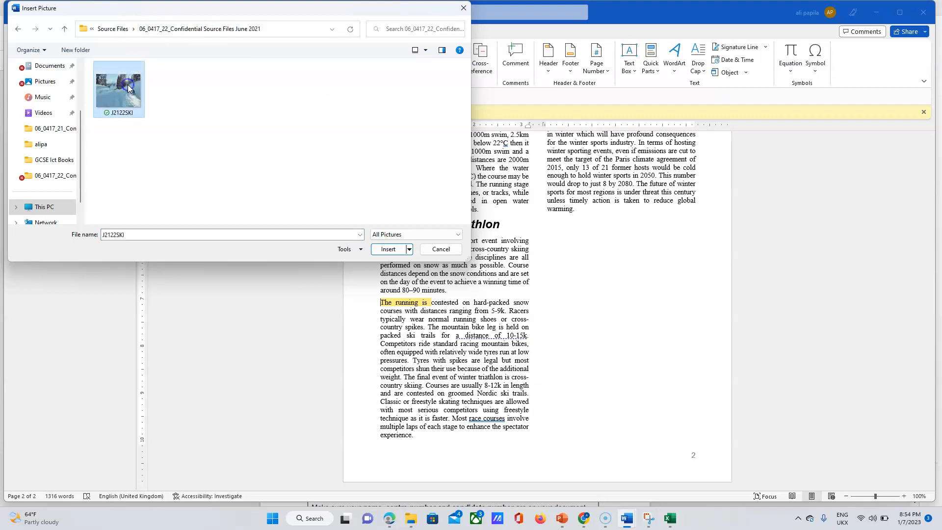
left_click(387, 250)
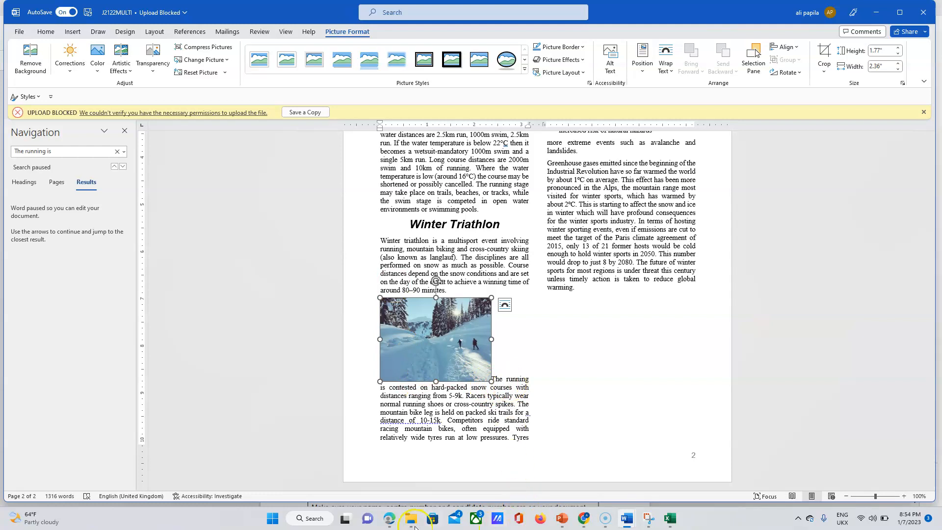
left_click(390, 521)
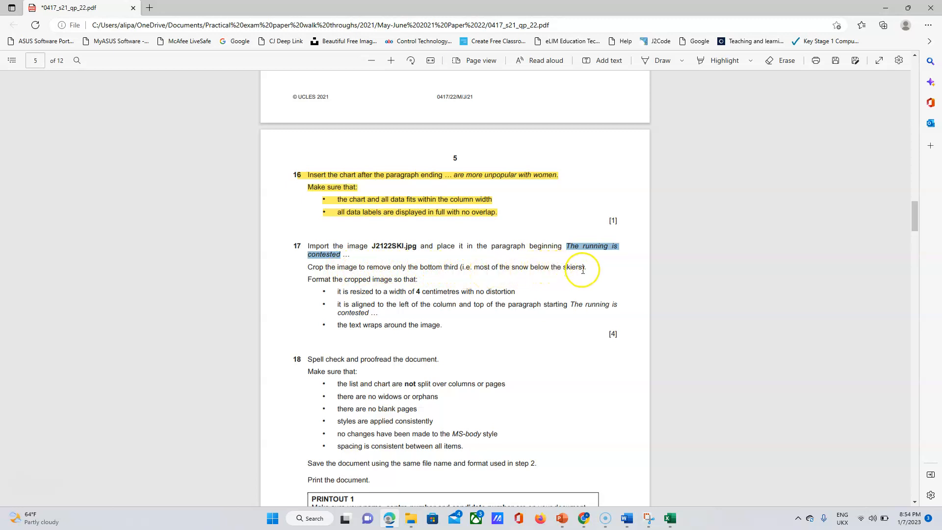
Crop the bottom snow strip off the ski picture, leaving it 1.16" by 2.36".
left_click(627, 519)
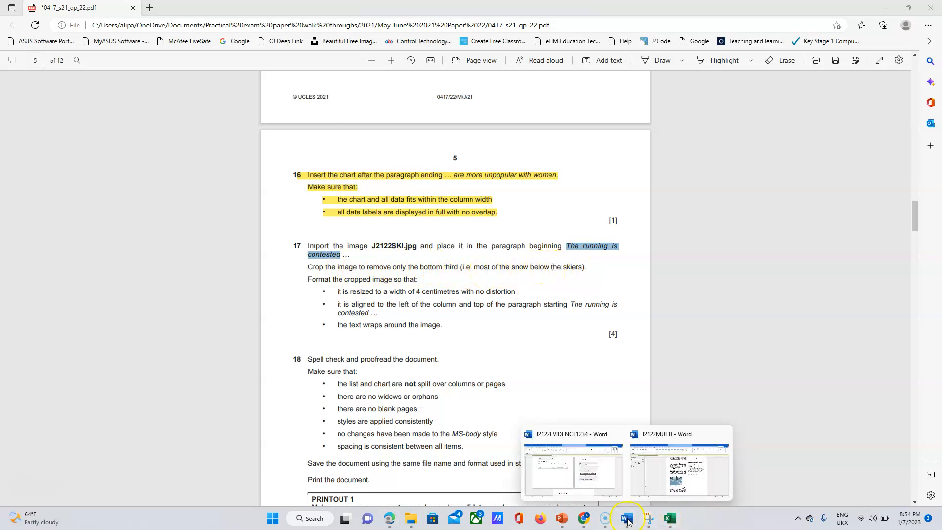
left_click(680, 470)
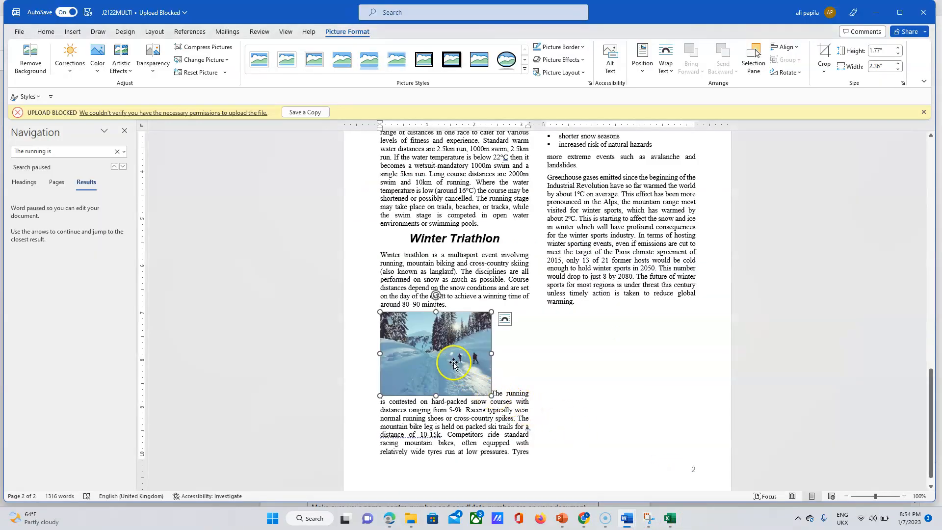
left_click(829, 54)
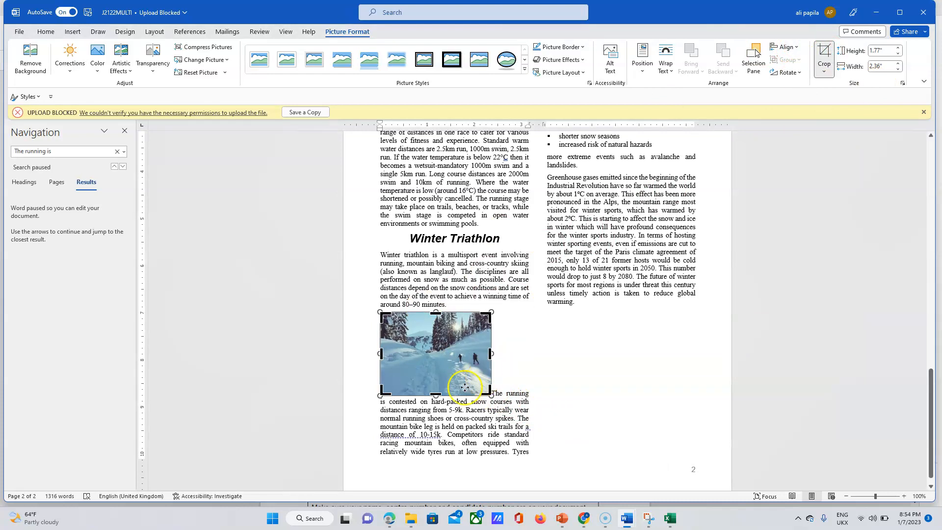
left_click_drag(443, 393, 441, 367)
left_click(505, 349)
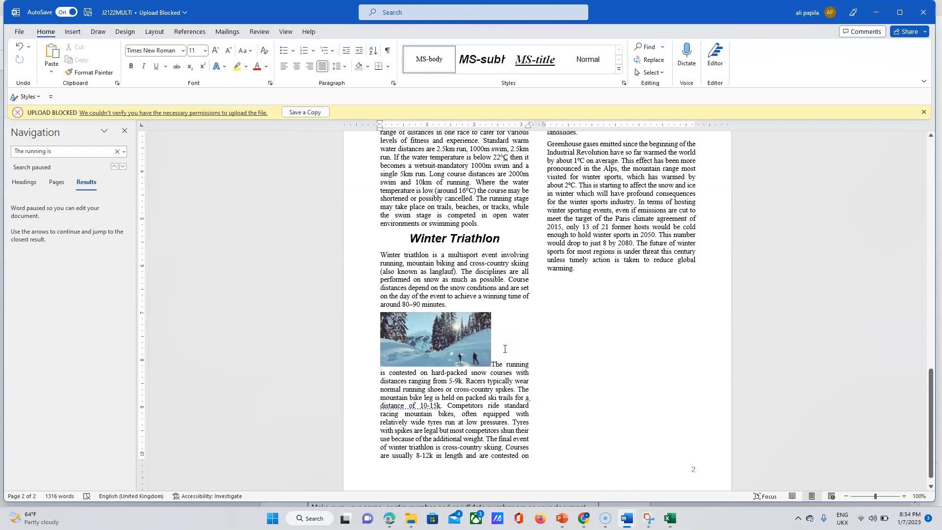
left_click(389, 518)
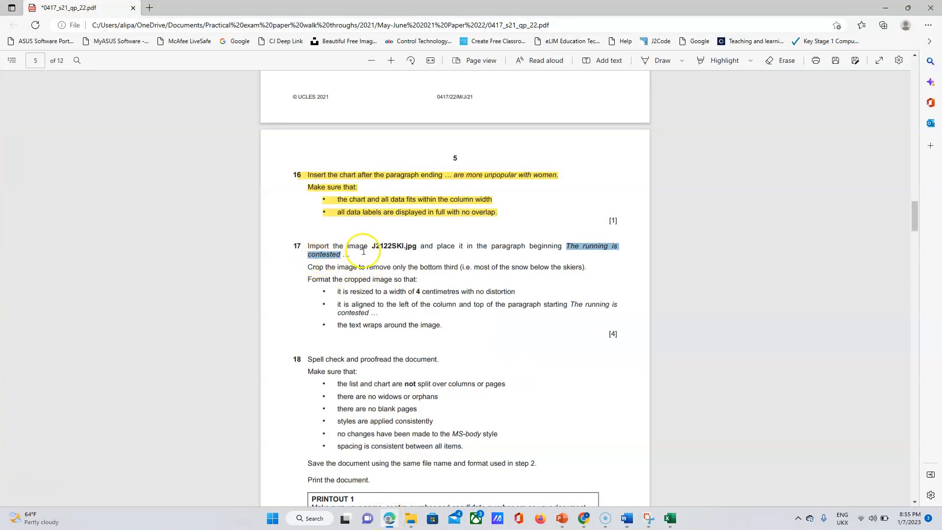
Highlight question 17's first sentence and crop instruction in yellow, then return to J2122MULTI.
left_click_drag(307, 246, 352, 257)
left_click(370, 208)
left_click(462, 207)
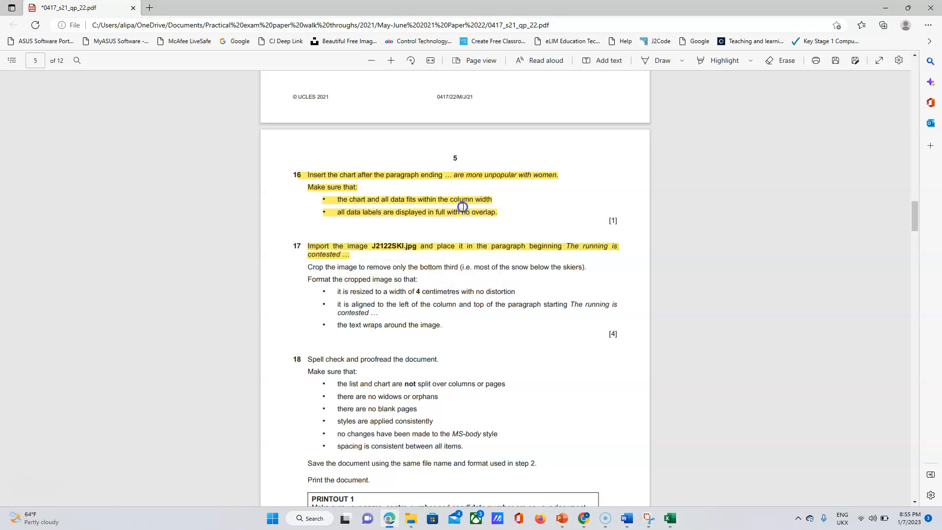
left_click(724, 61)
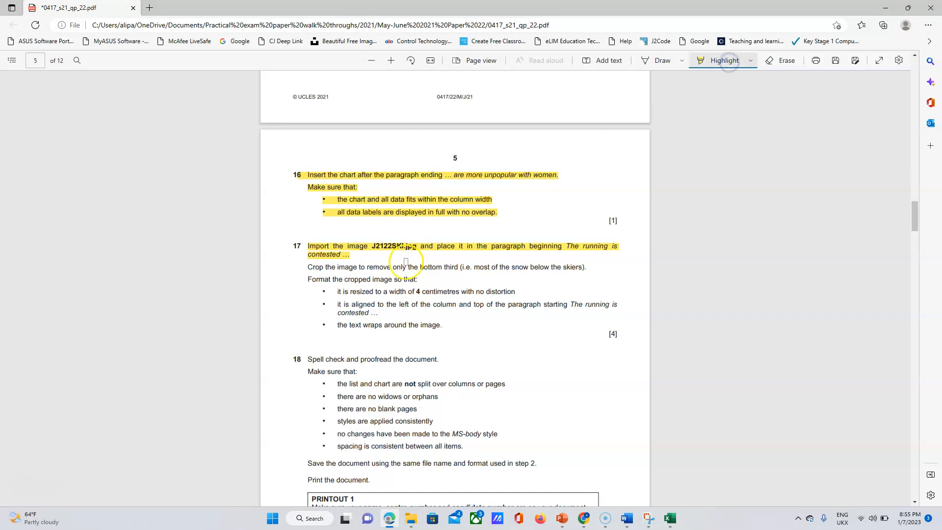
left_click_drag(351, 267, 586, 270)
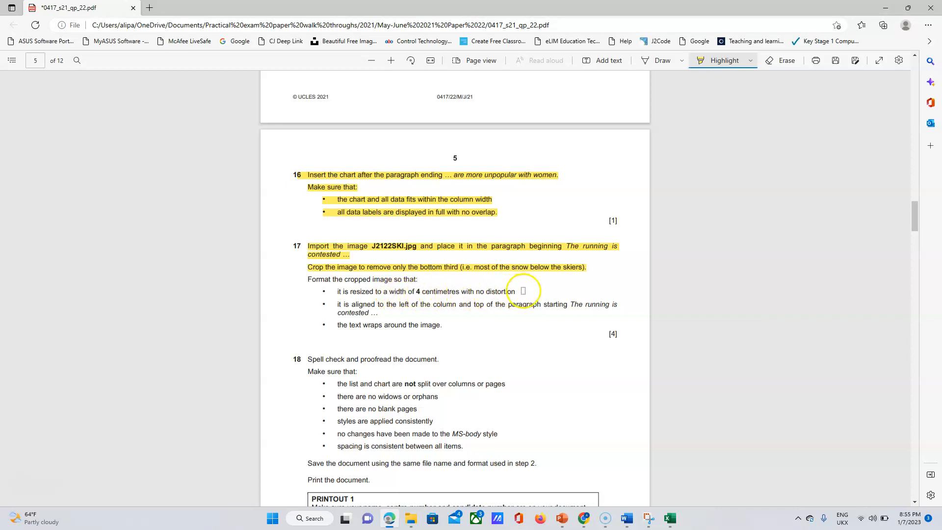
mouse_move(632, 524)
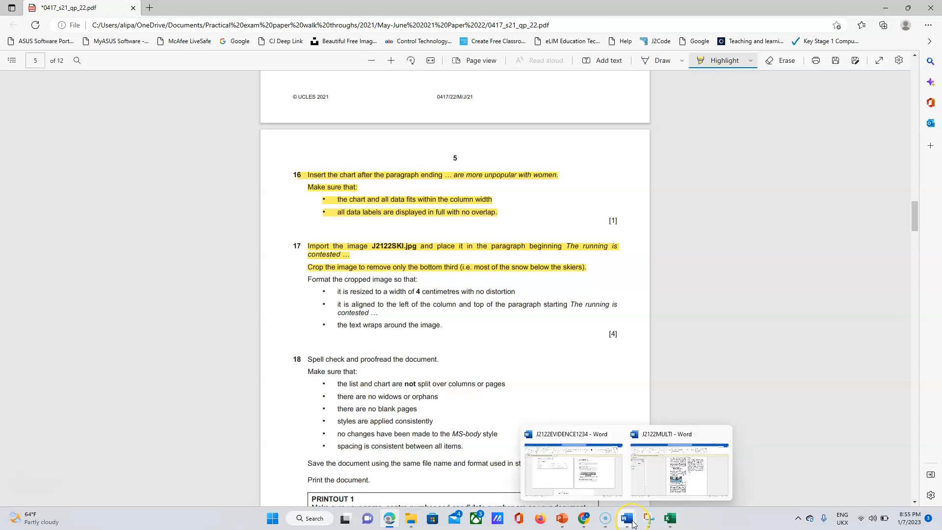
left_click(633, 524)
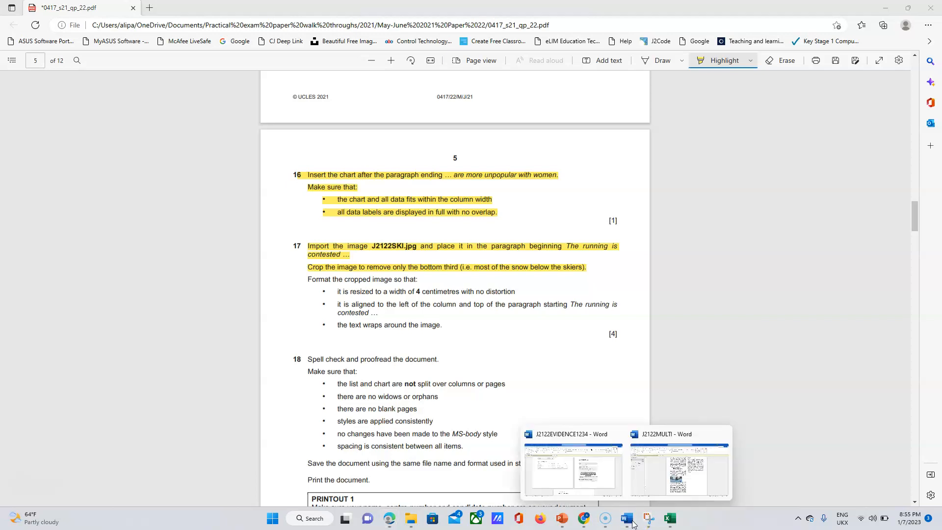
left_click(679, 483)
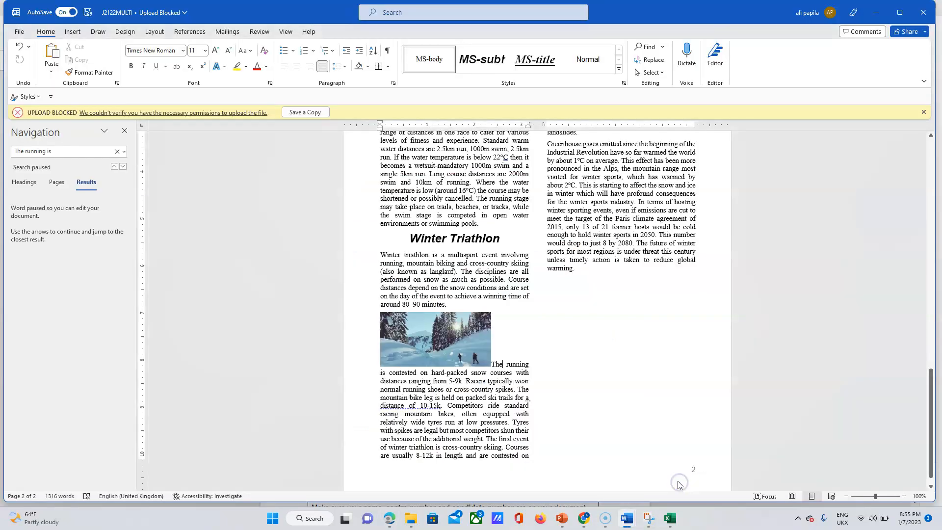
Resize the ski picture proportionally to 4 cm wide (0.77" high).
left_click(404, 347)
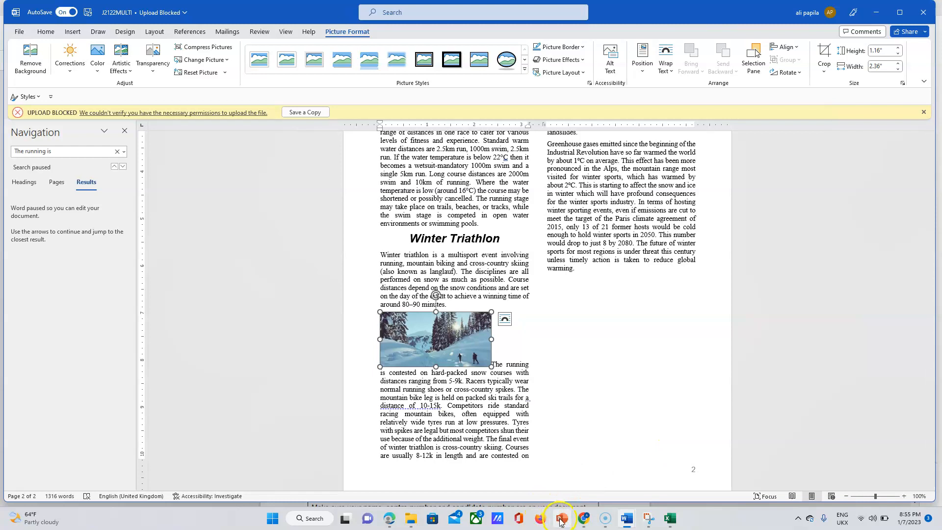
left_click(390, 520)
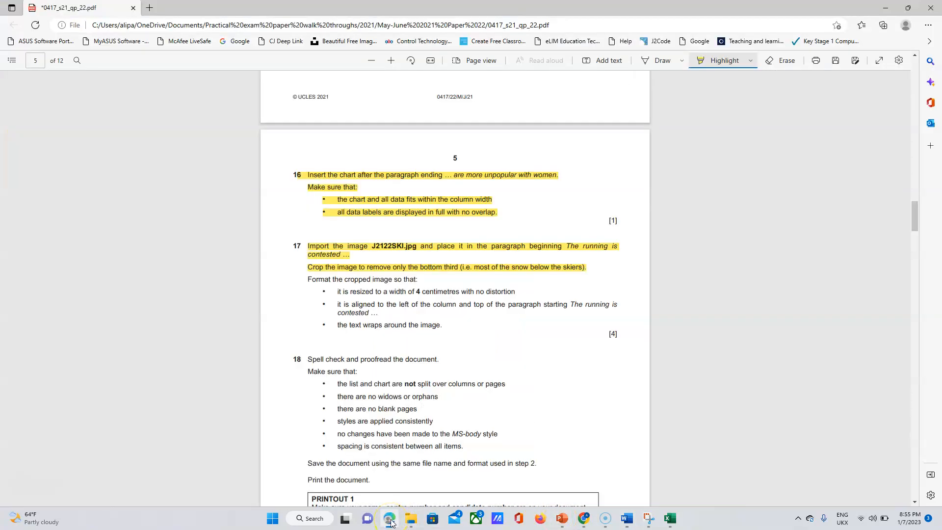
mouse_move(633, 519)
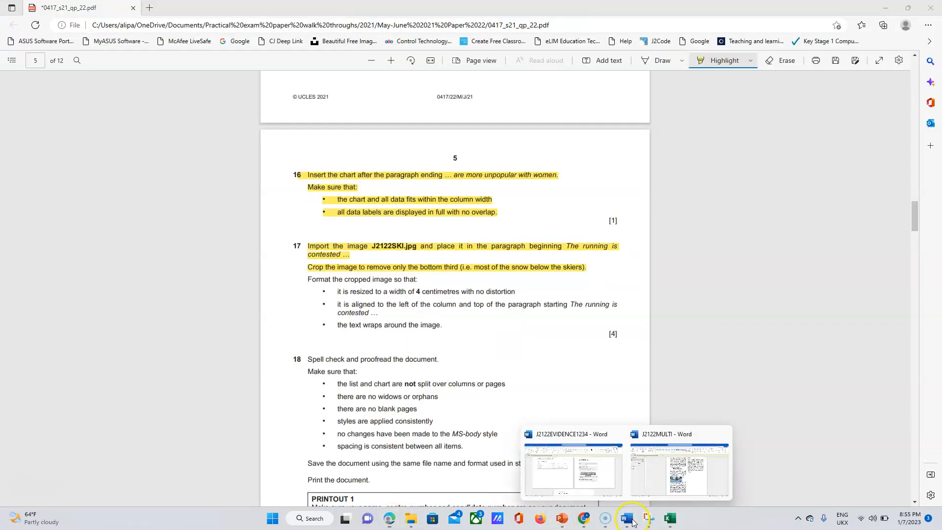
left_click(686, 480)
left_click(879, 66)
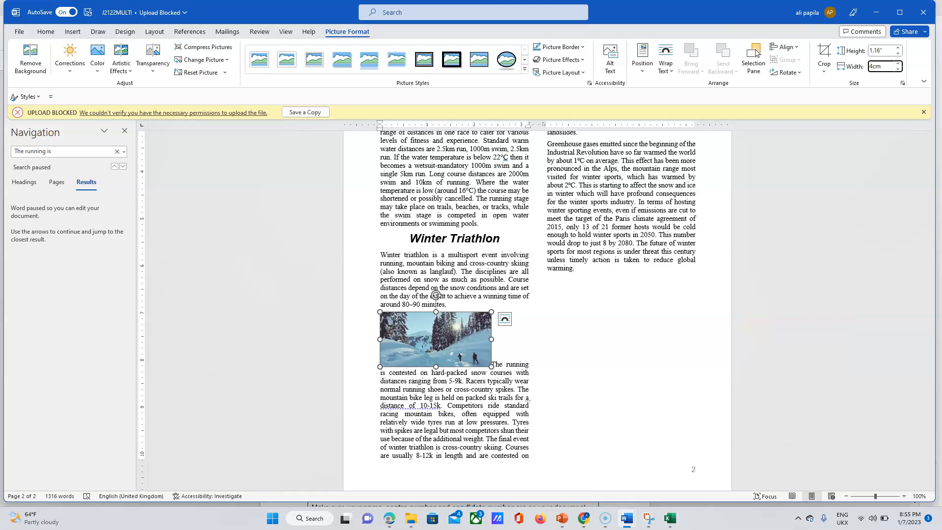
key("Return")
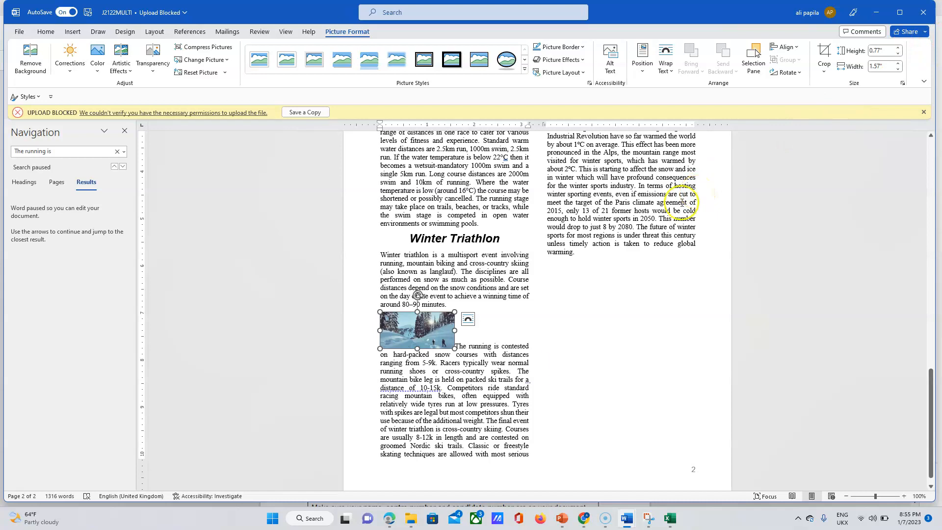
mouse_move(389, 518)
left_click(384, 441)
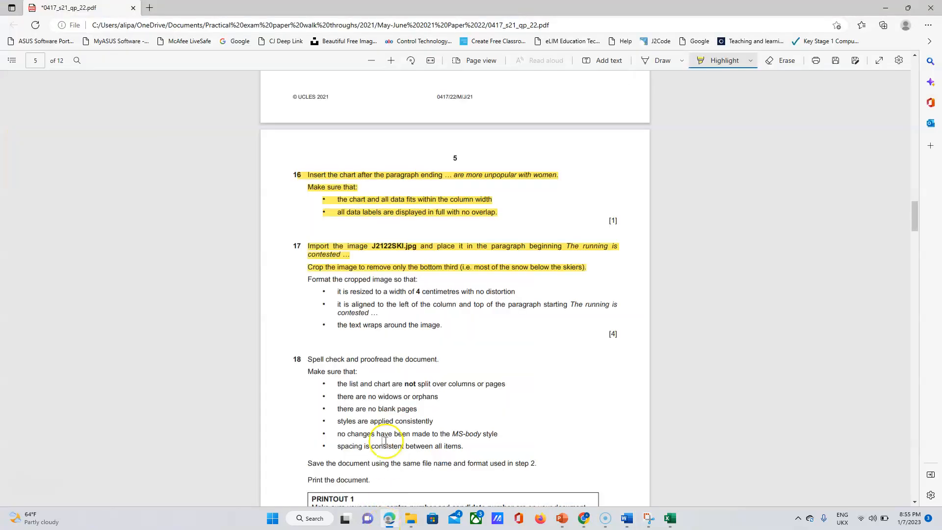
Highlight question 17's 4 cm resize and left-alignment bullets in yellow.
left_click_drag(336, 292, 493, 292)
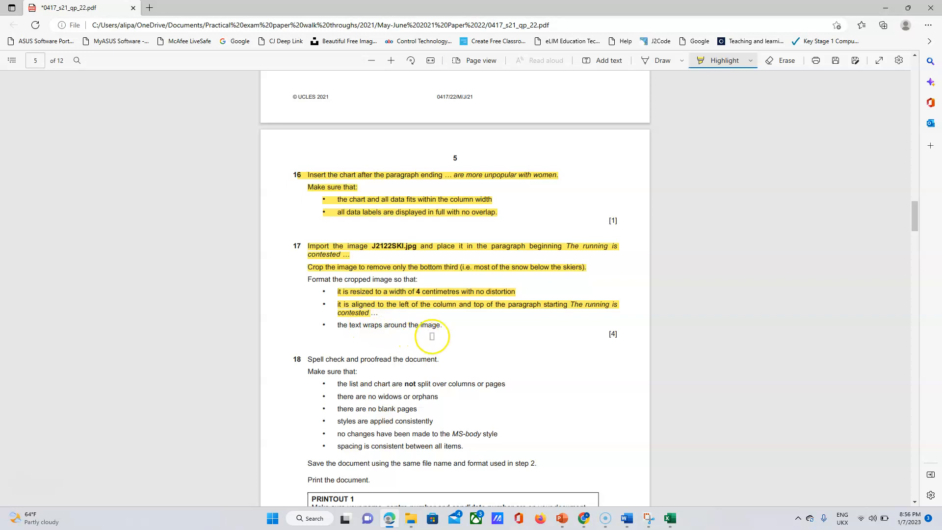
left_click(626, 521)
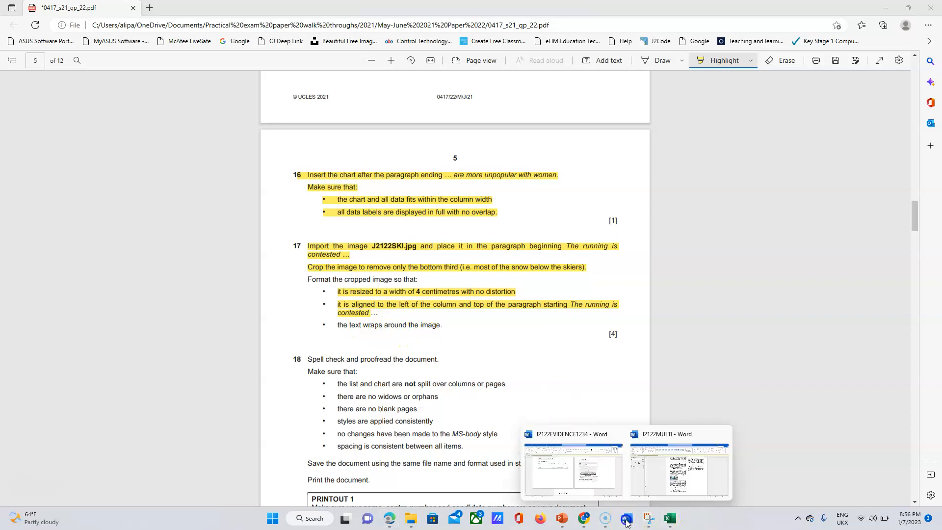
left_click(657, 490)
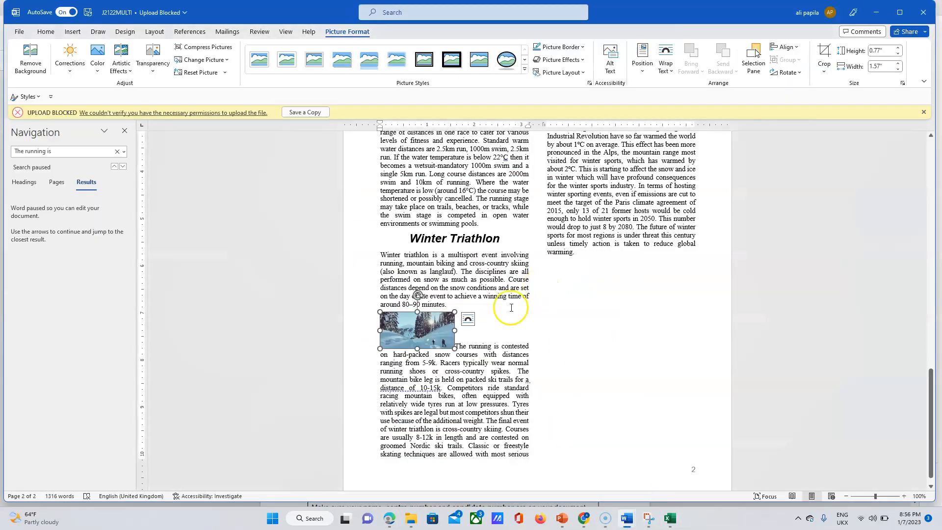
Set the ski picture's wrapping to Square so the Winter Triathlon text flows beside it.
left_click(673, 73)
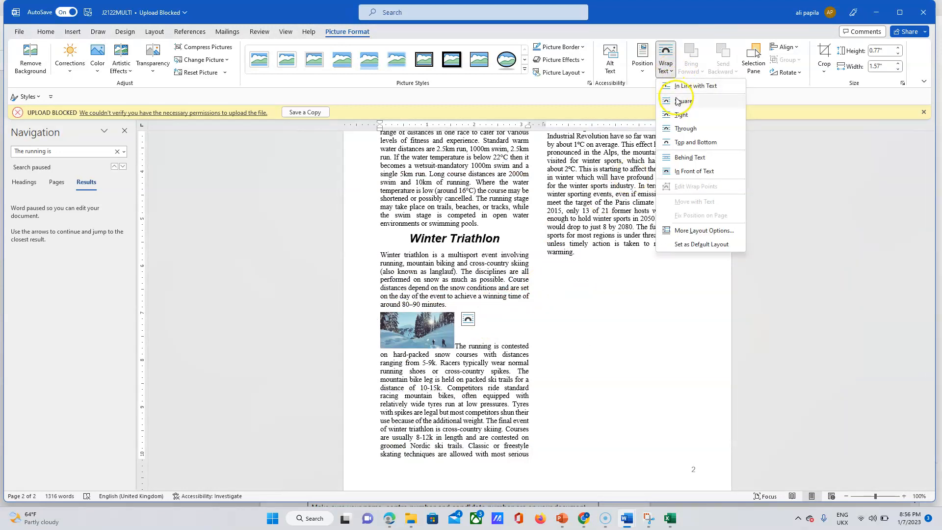
left_click(678, 101)
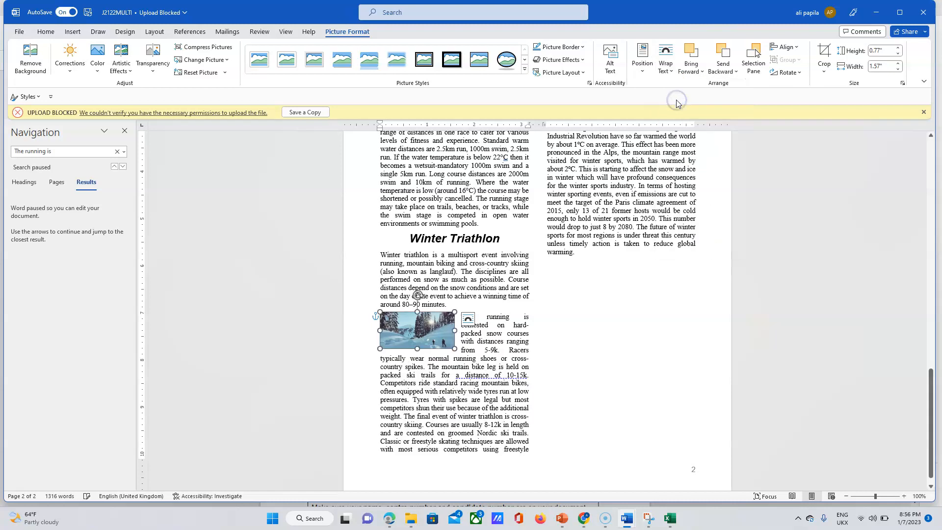
left_click(564, 337)
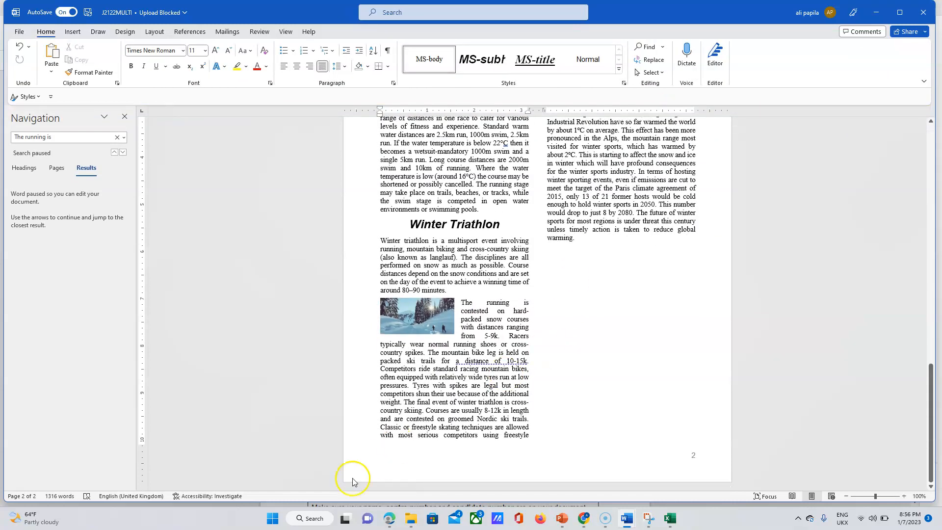
left_click(391, 518)
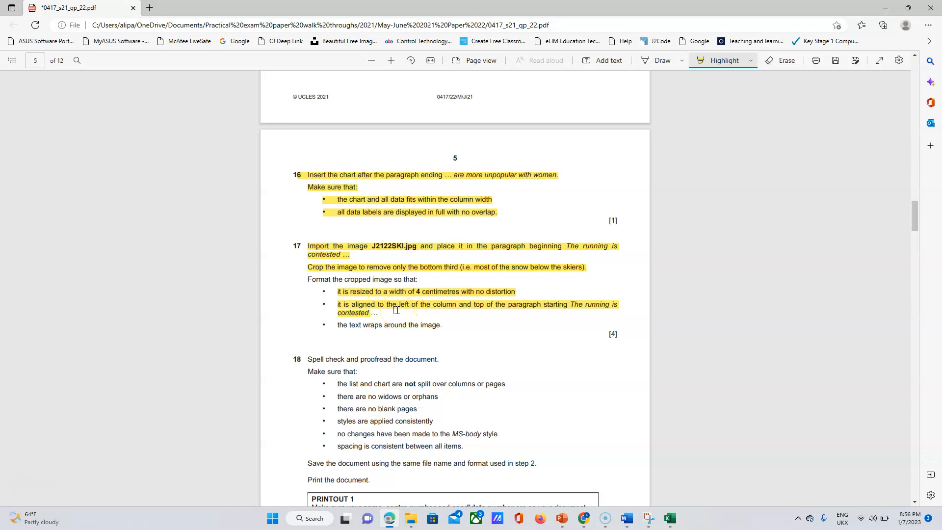
Highlight 'the text wraps around the image.' in yellow on the exam paper.
left_click(633, 520)
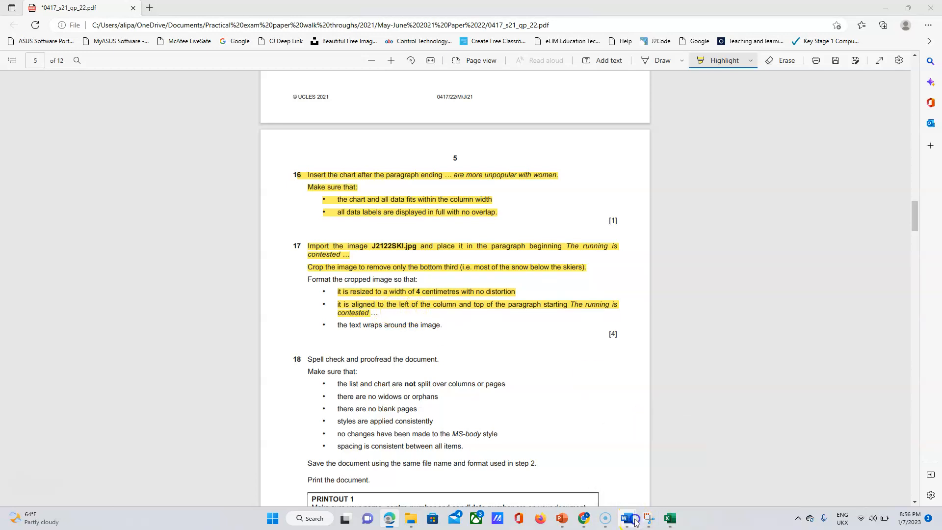
left_click(667, 466)
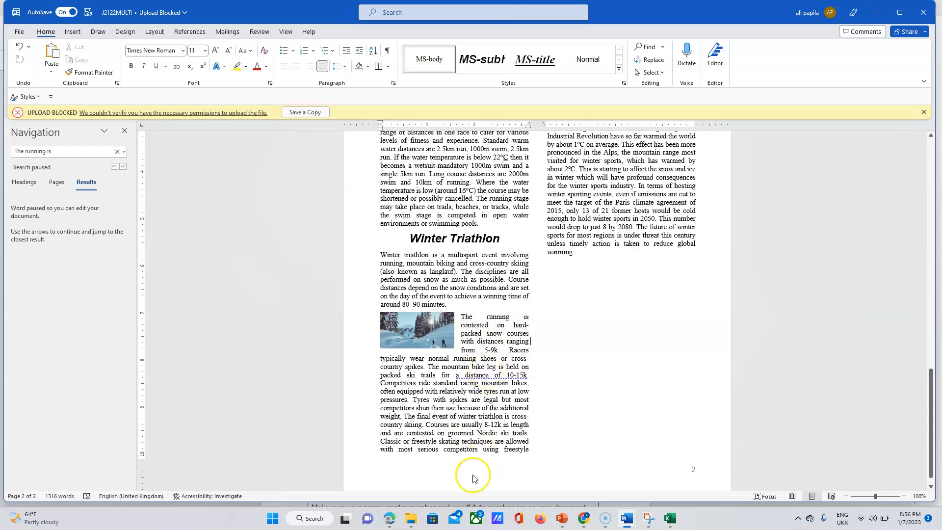
left_click(391, 520)
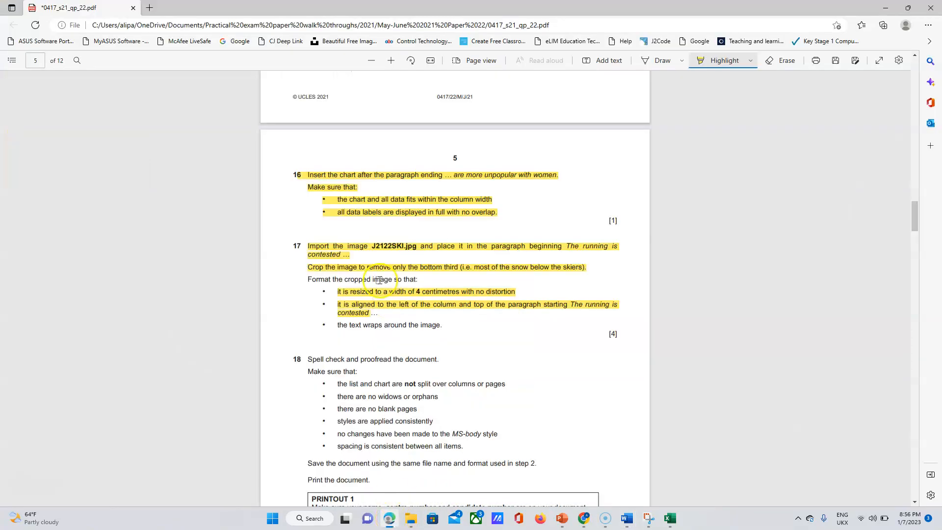
left_click_drag(337, 323, 448, 323)
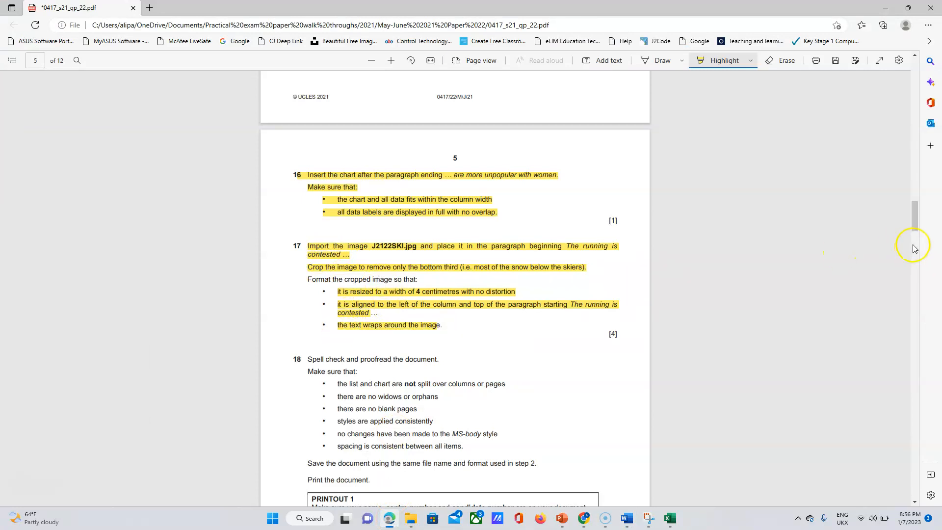
Scroll down the paper and bring the J2122MULTI Word document back to the front.
left_click_drag(913, 222, 914, 238)
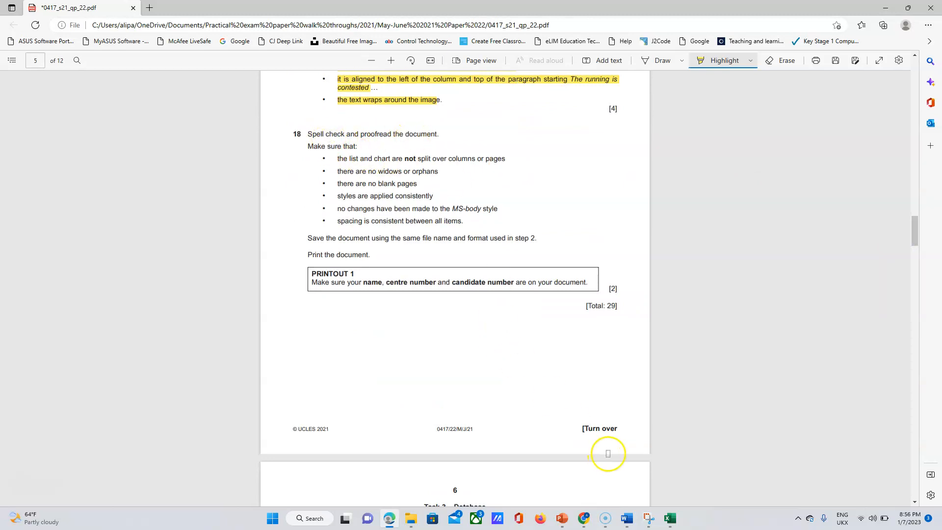
mouse_move(633, 518)
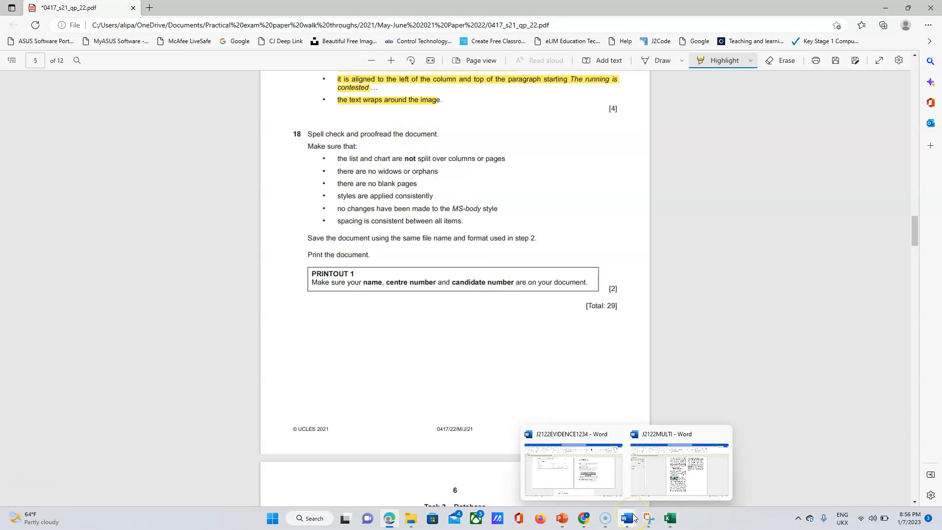
left_click(673, 471)
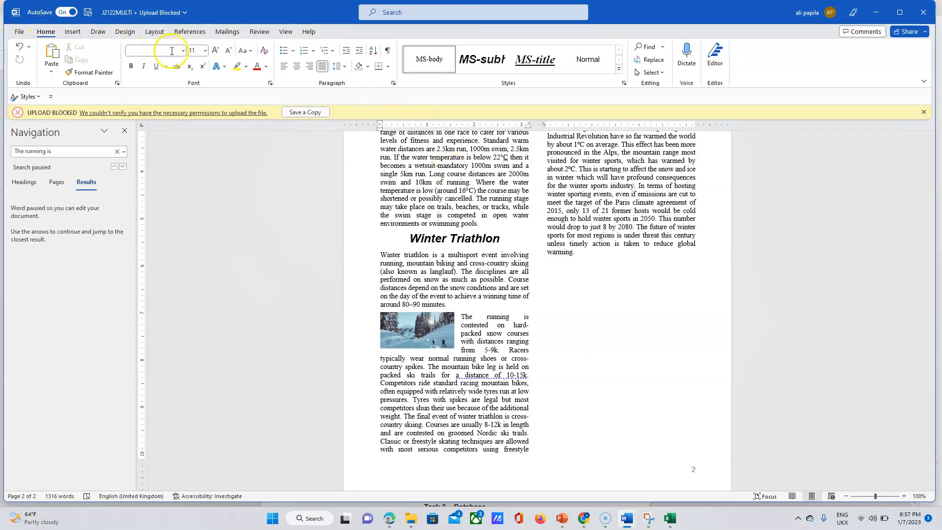
Run Spelling and Grammar with Ignore All for 'Multisports', close the Navigation pane, and return to Edge.
left_click(260, 32)
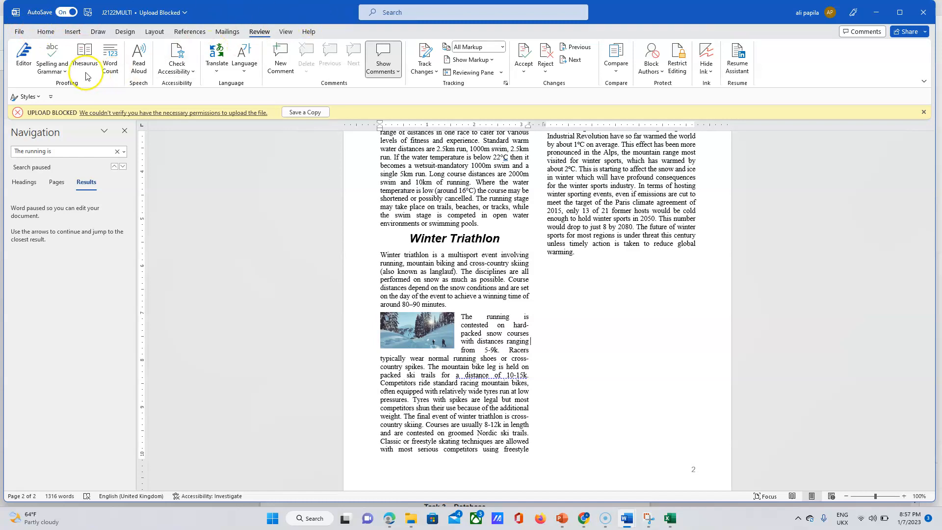
left_click(54, 57)
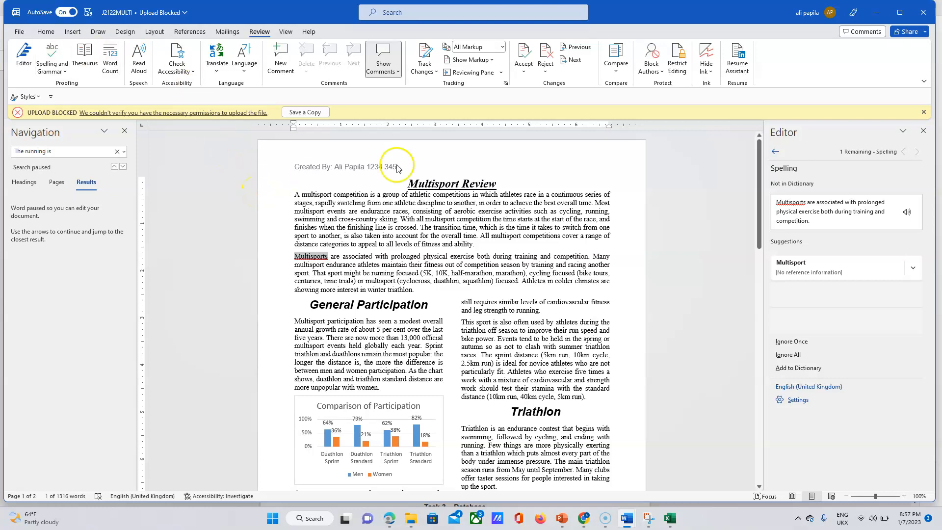
left_click_drag(759, 181, 789, 188)
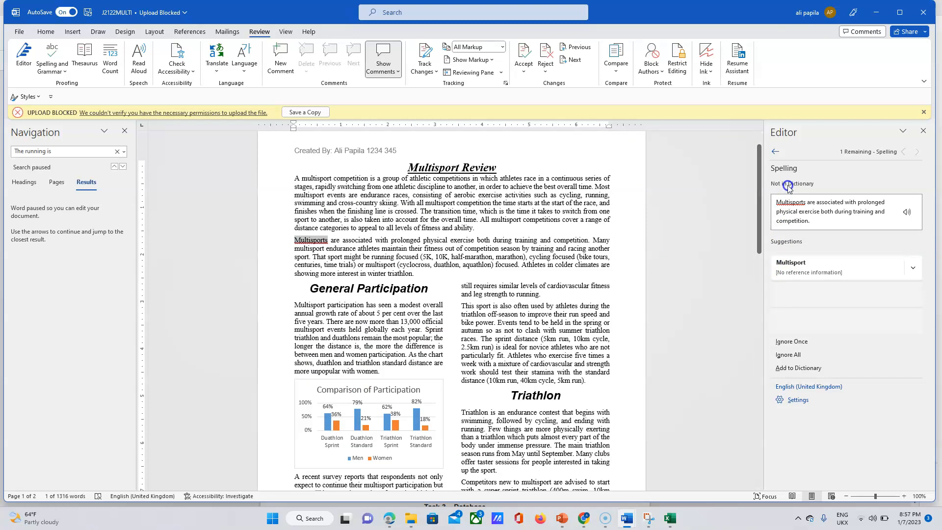
left_click(444, 226)
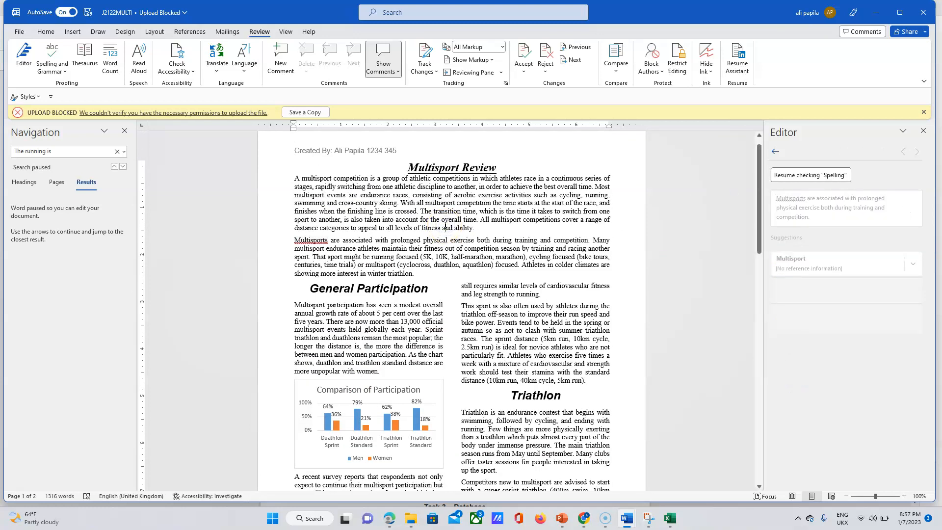
left_click(124, 131)
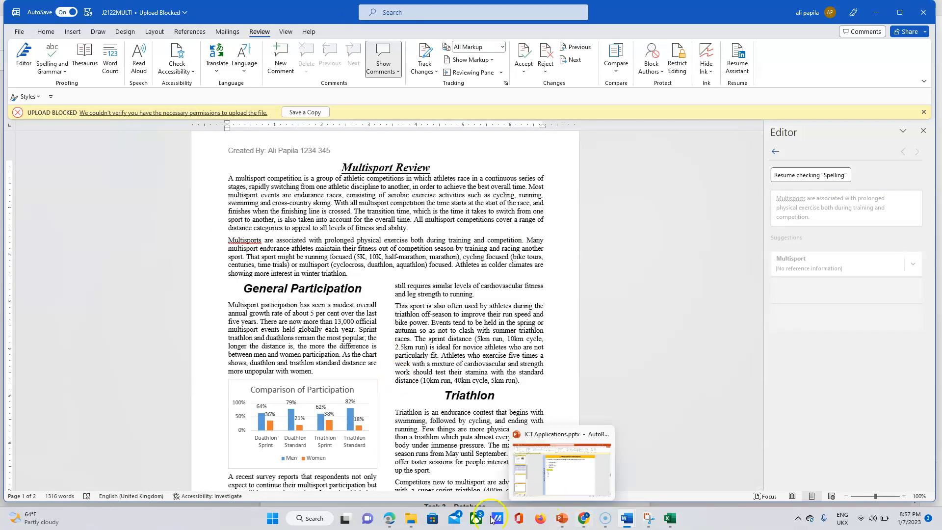
left_click(390, 519)
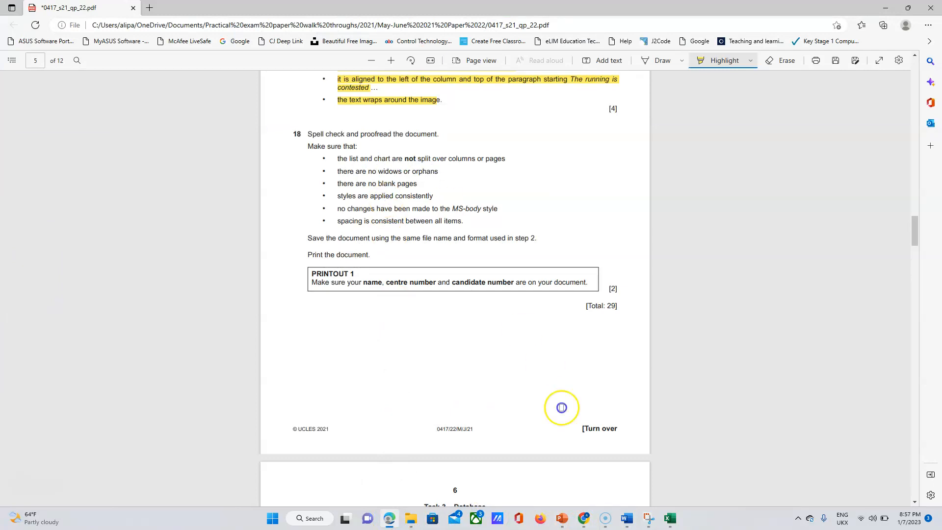
Insert a page break before the Aquathlon heading, review page 1, and switch back to Edge.
mouse_move(628, 524)
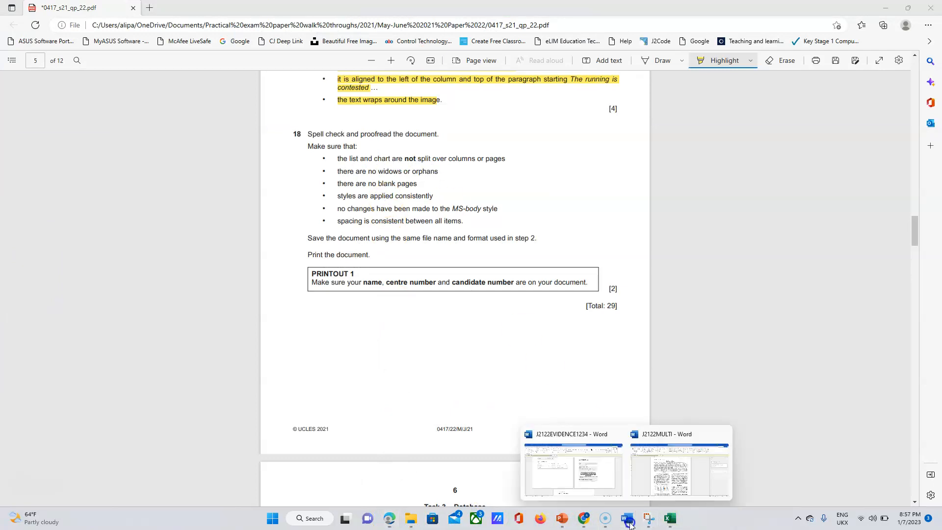
left_click(676, 474)
left_click_drag(759, 194, 778, 268)
left_click(444, 376)
key("ctrl+Return")
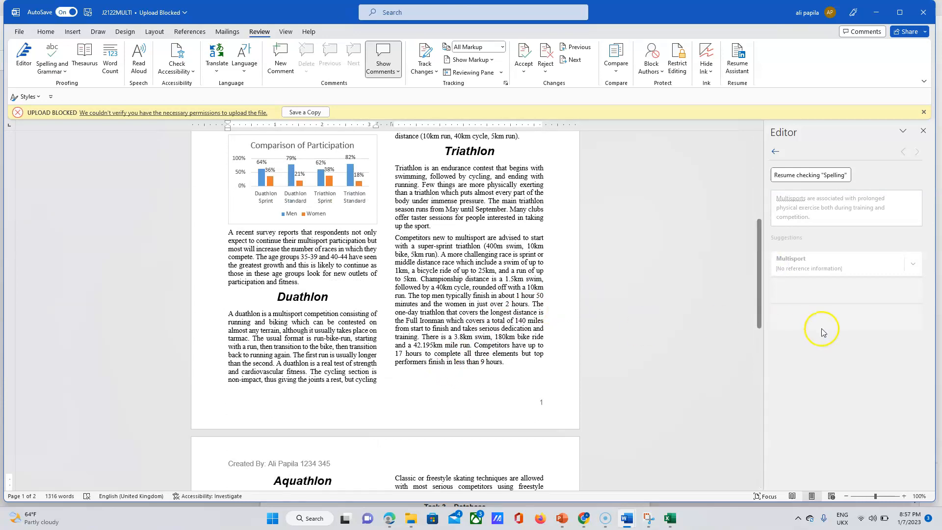
left_click_drag(764, 275, 784, 192)
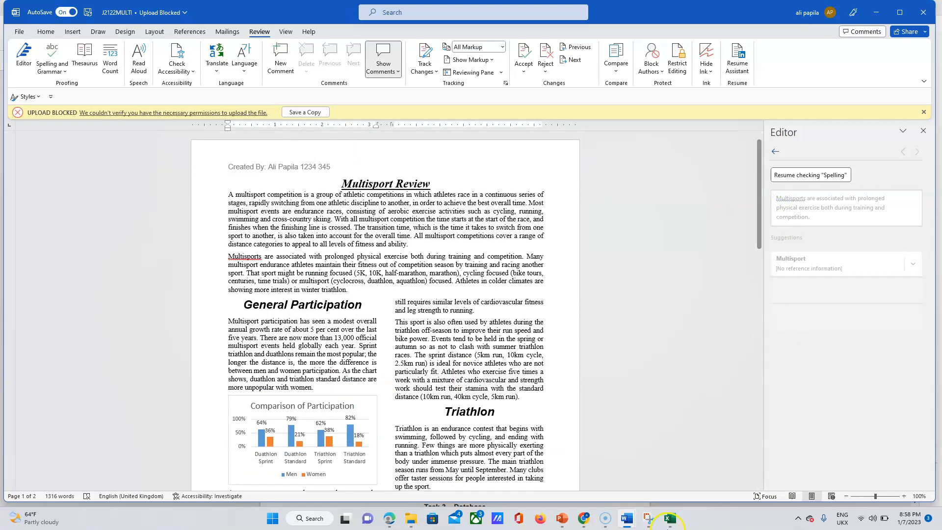
left_click(390, 521)
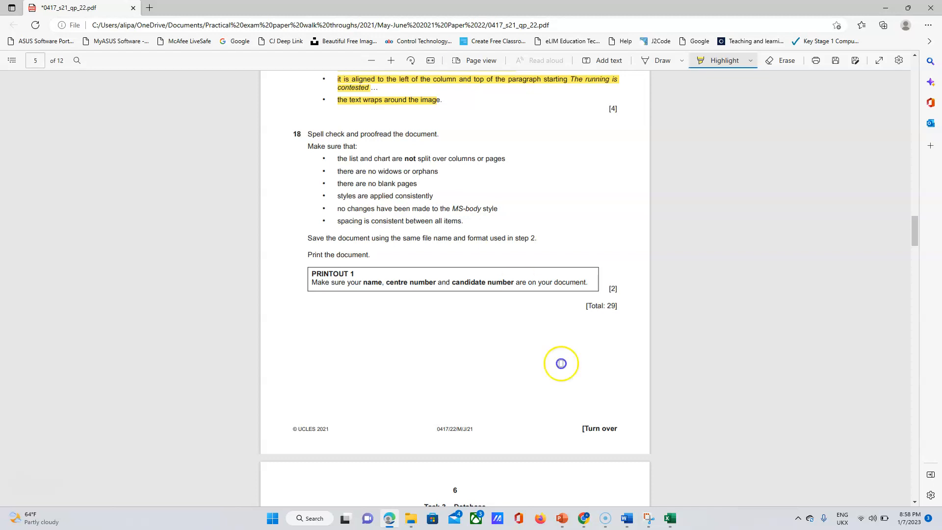
Scroll the exam paper back to step 2 to read the required save name MSREVIEW.
left_click(631, 521)
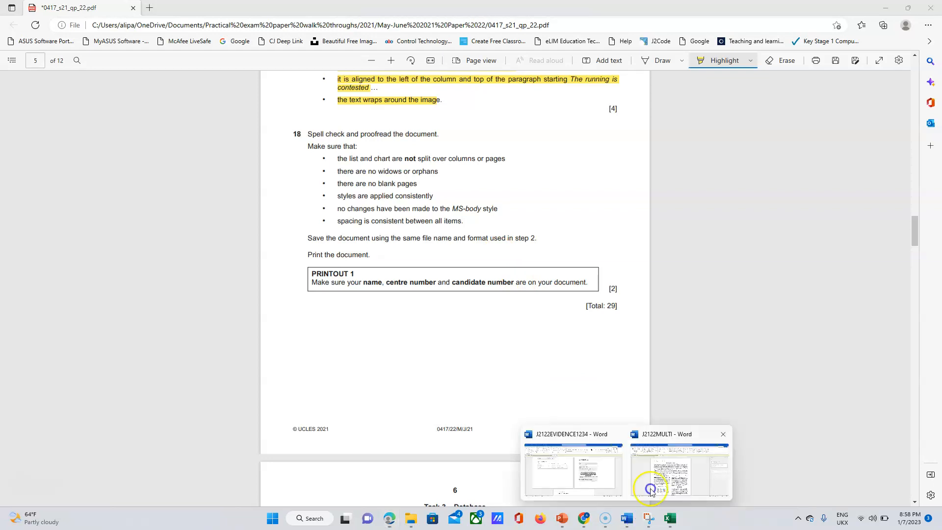
left_click(660, 479)
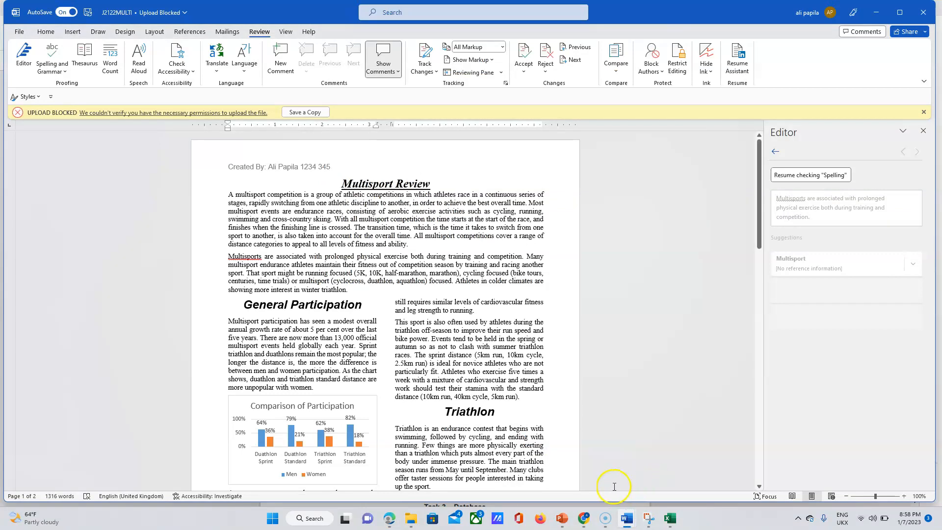
left_click(625, 526)
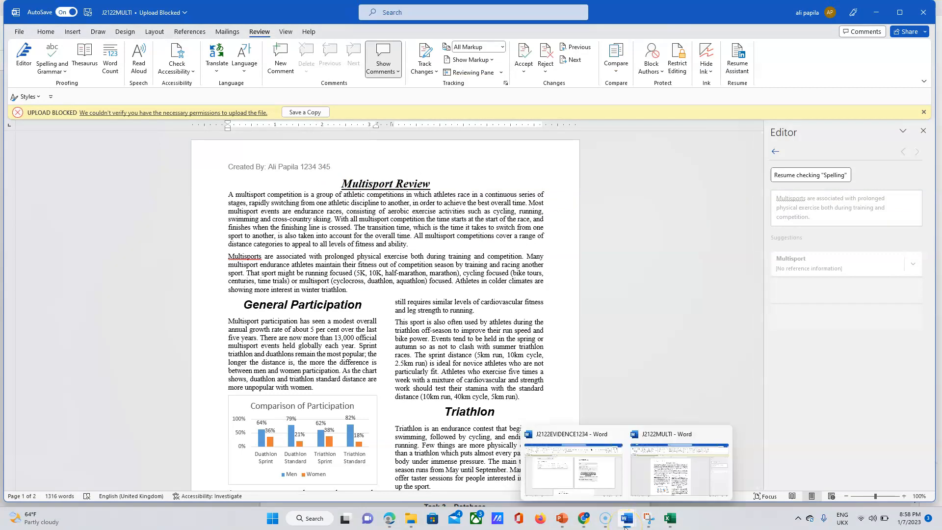
left_click(388, 522)
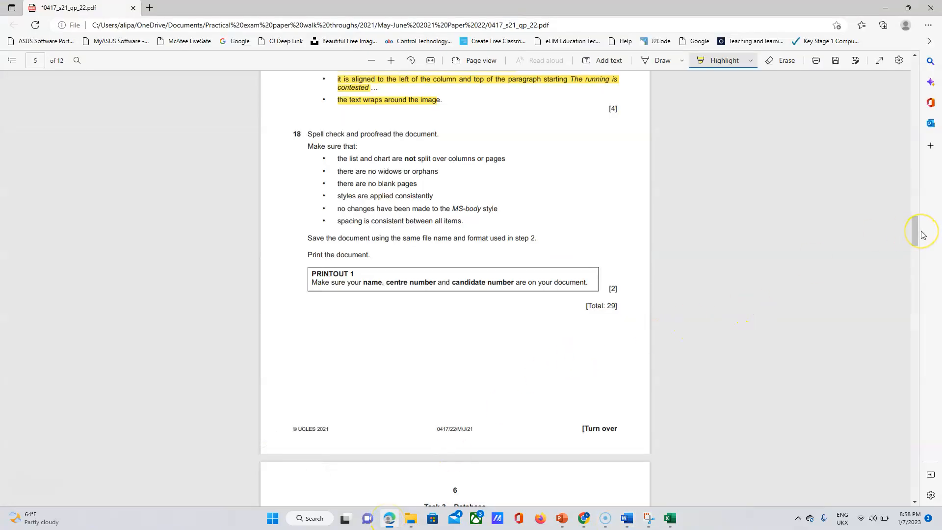
left_click_drag(914, 216, 914, 121)
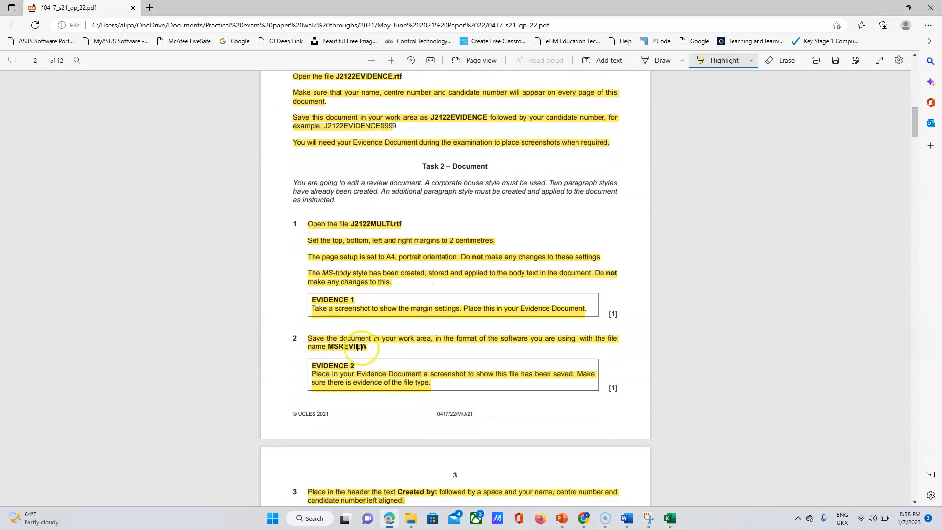
Bring J2122MULTI to the front and go to its File screen.
left_click(633, 518)
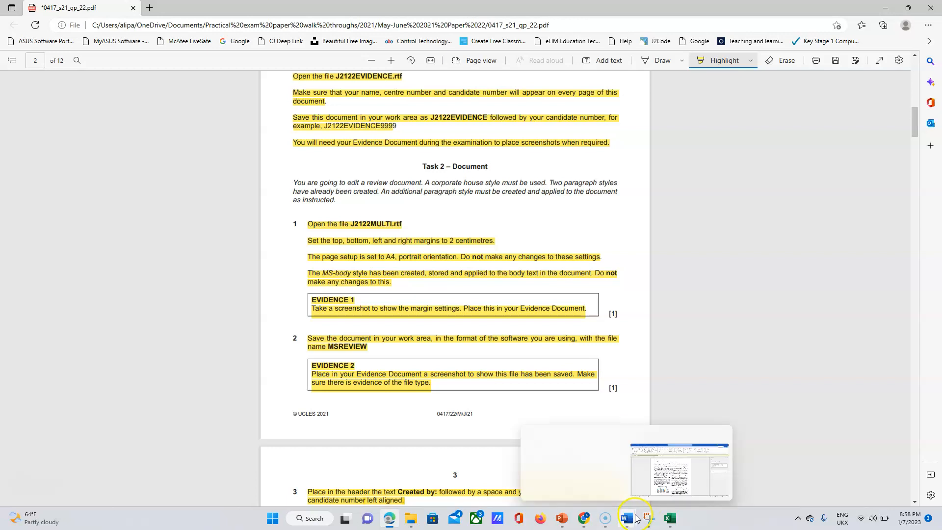
left_click(665, 474)
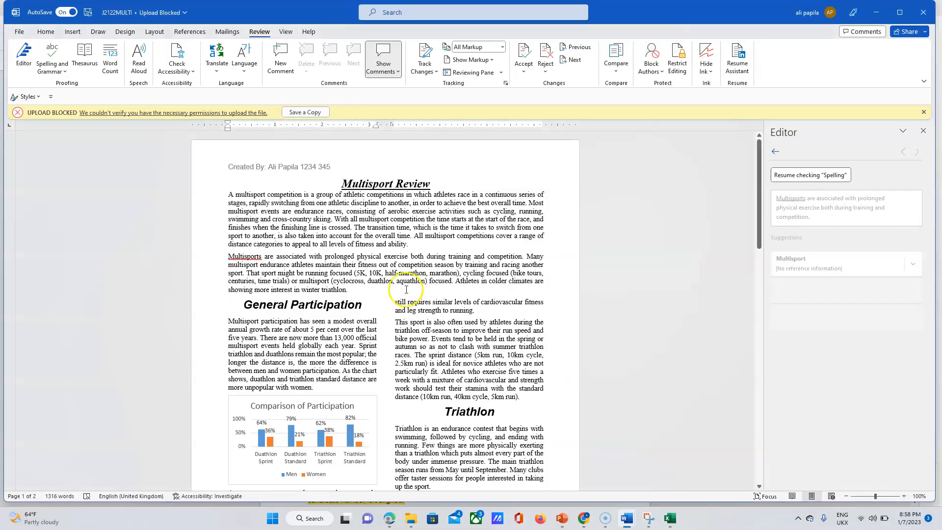
left_click(20, 32)
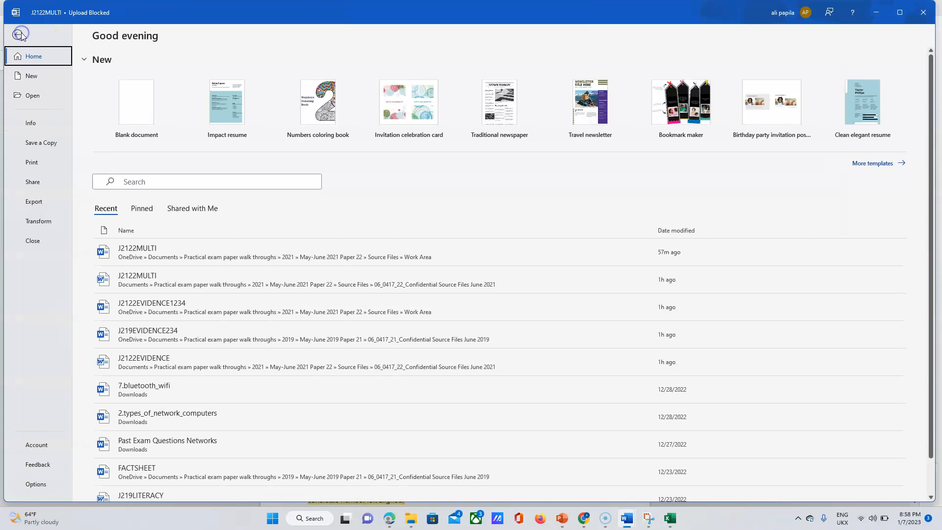
Save a copy as MSREVIEW in the Work Area folder, replacing the existing MSREVIEW file.
left_click(32, 163)
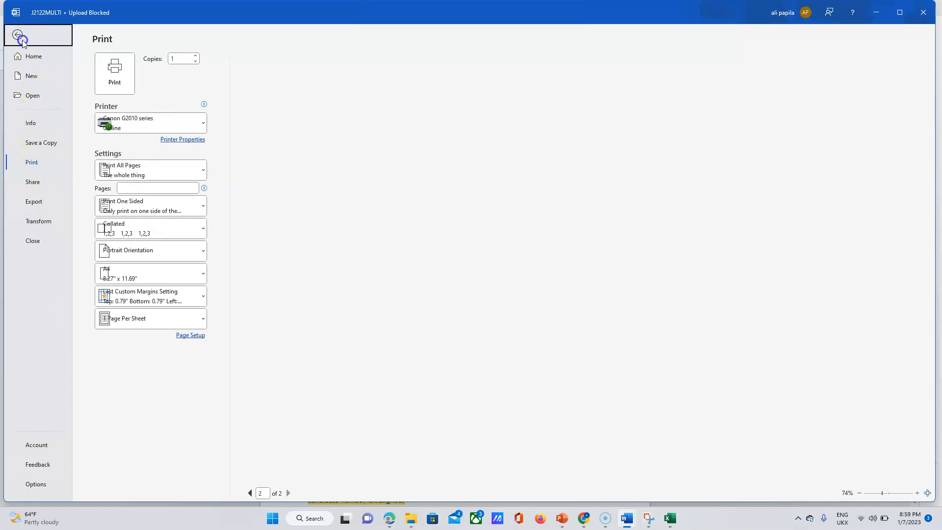
left_click(17, 34)
left_click(21, 33)
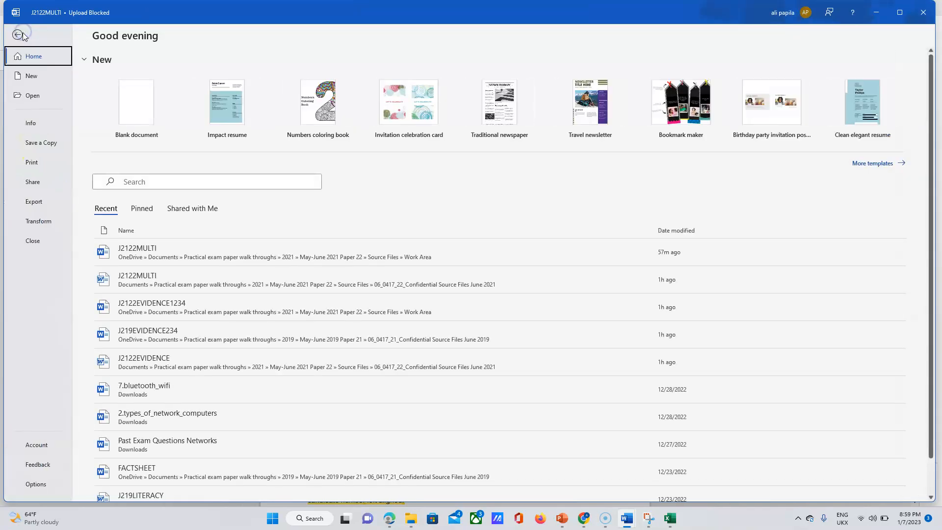
left_click(44, 145)
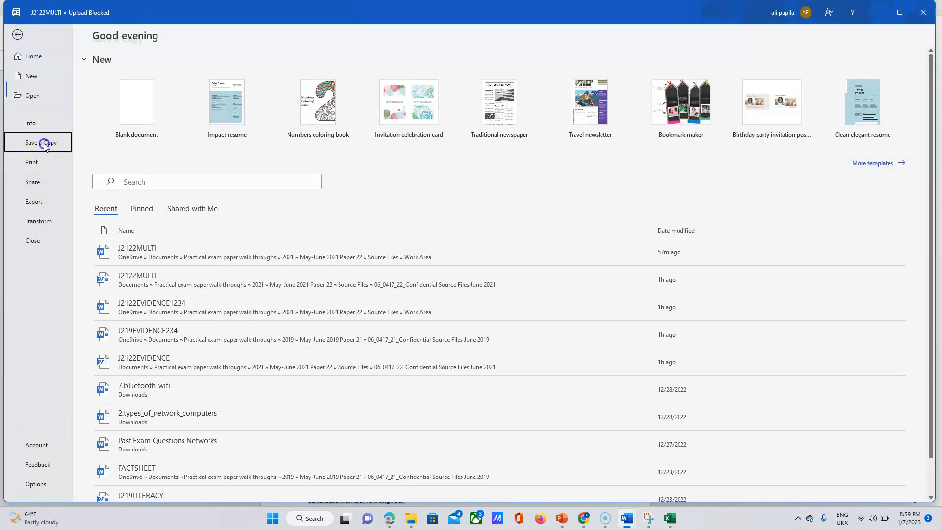
left_click(133, 204)
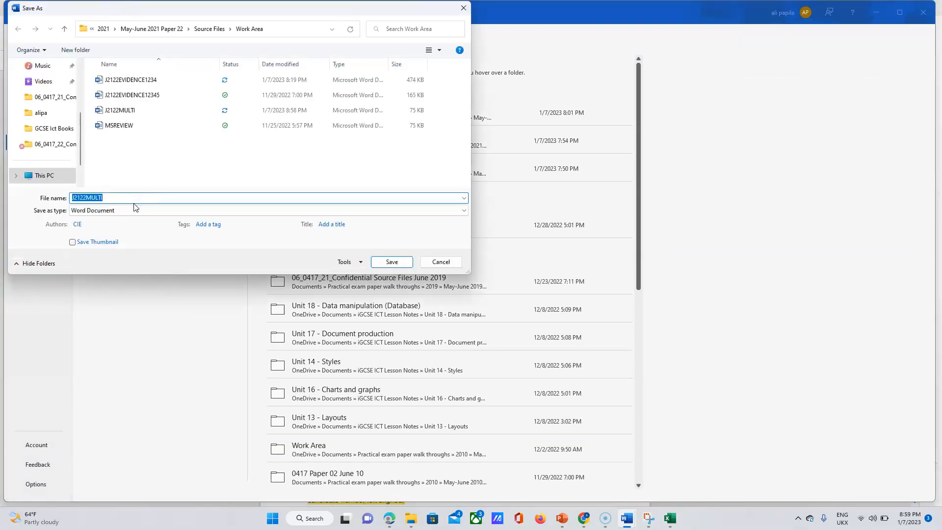
left_click(118, 126)
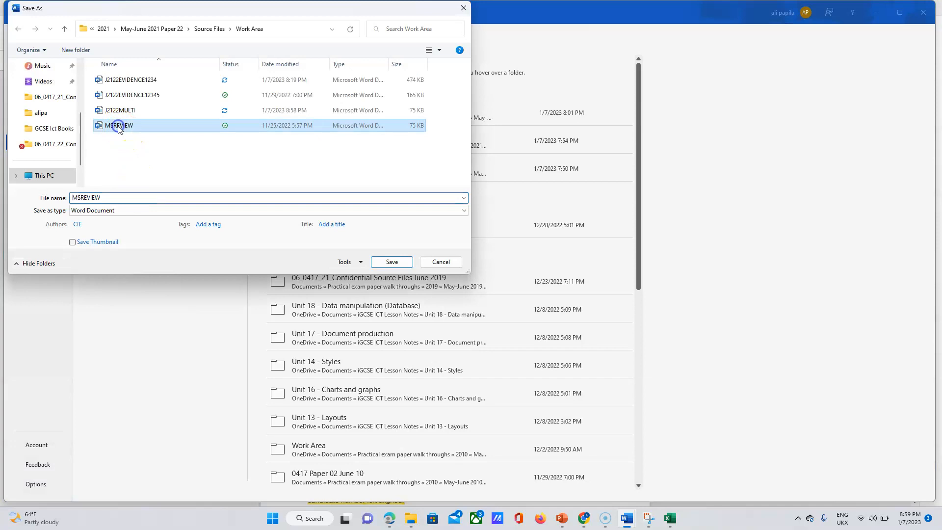
left_click(380, 263)
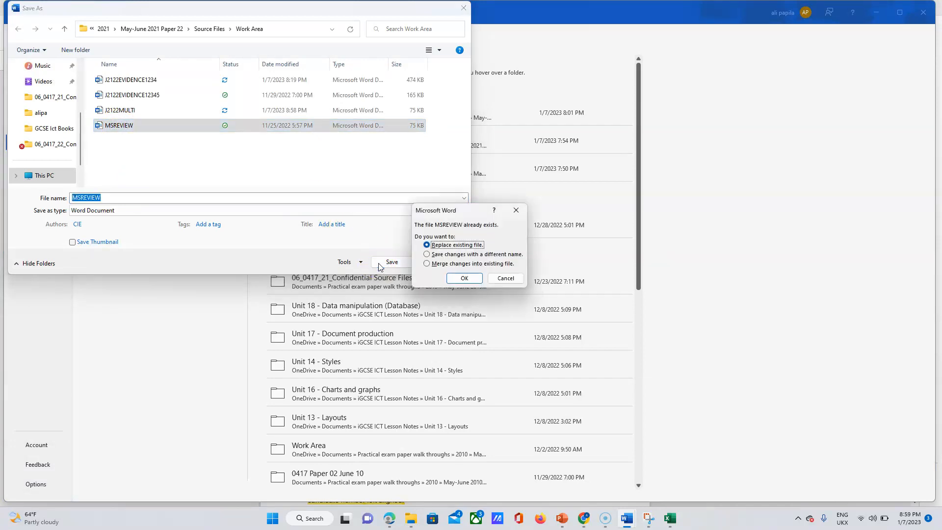
left_click(464, 278)
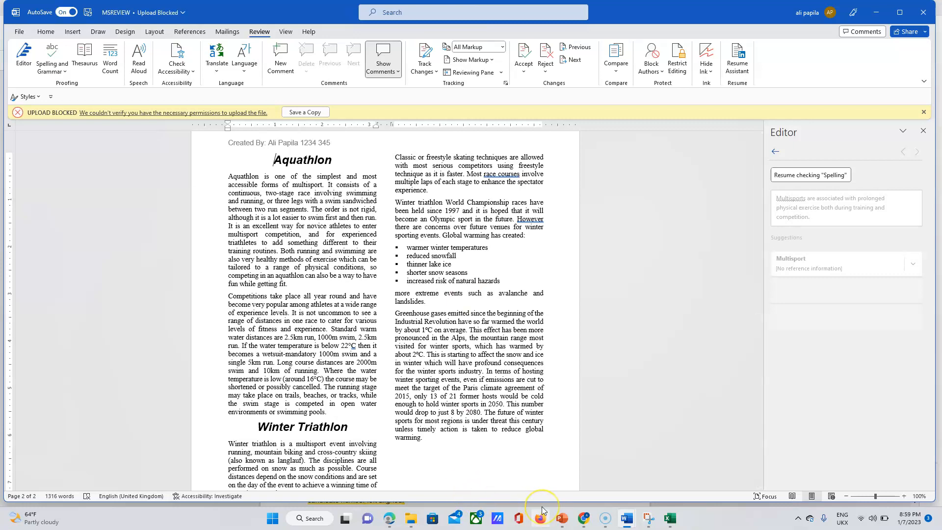
Highlight question 18's spell-check, save and print instructions in yellow, then turn Highlight off.
left_click(386, 524)
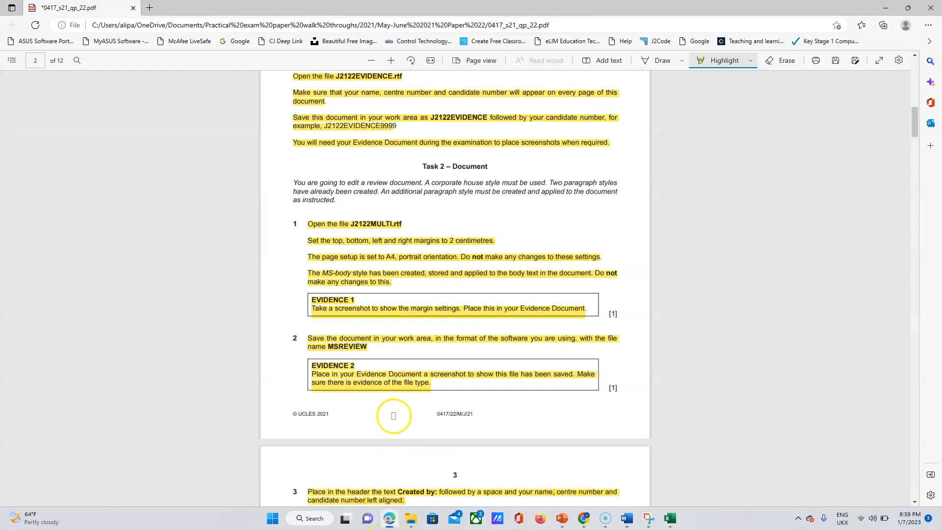
left_click_drag(915, 125, 917, 260)
mouse_move(914, 219)
left_mouse_down()
mouse_move(911, 203)
mouse_move(916, 229)
left_mouse_up()
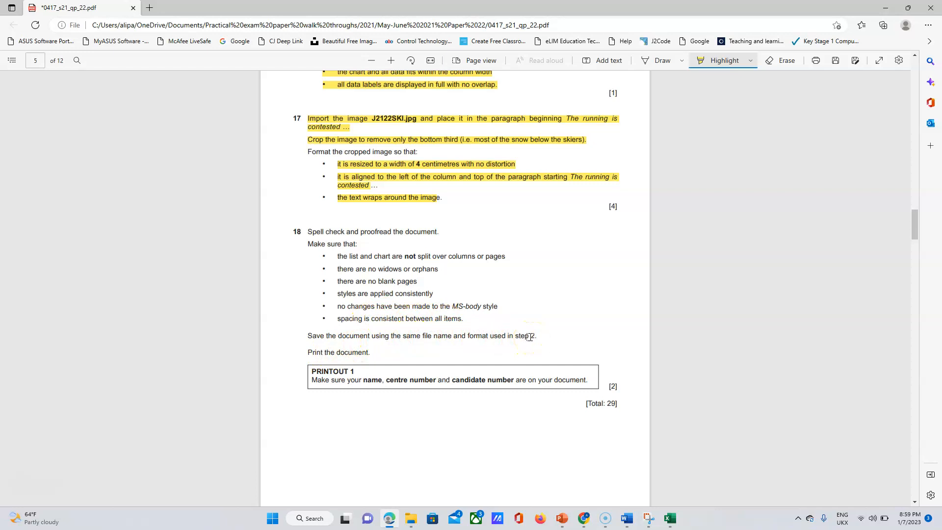
left_click_drag(307, 231, 392, 354)
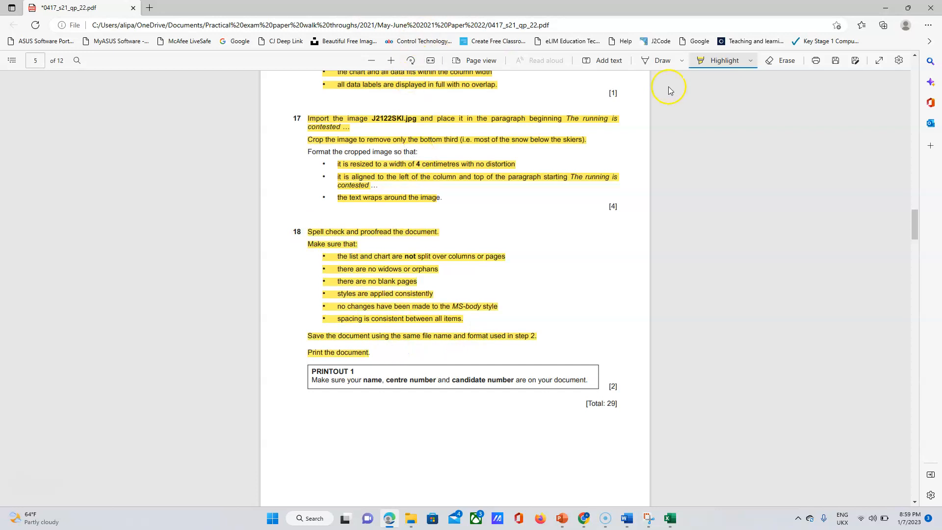
left_click(704, 65)
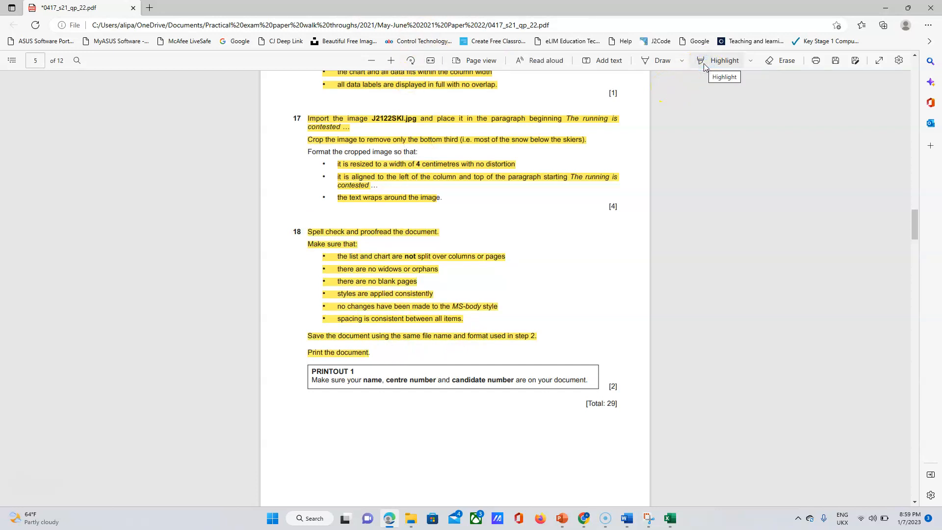
left_click(336, 382)
left_click(331, 377)
Bring the MSREVIEW Word document back to the front.
left_click(635, 522)
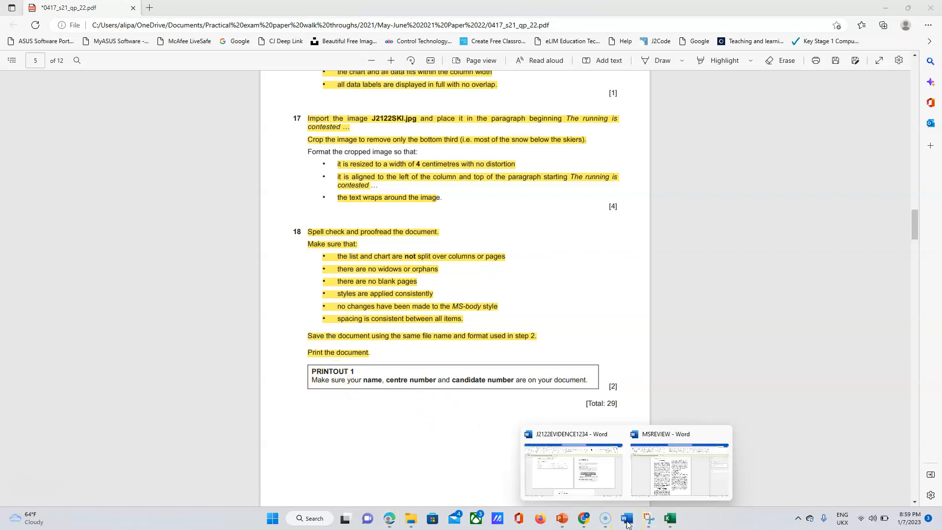
left_click(672, 475)
left_click(673, 476)
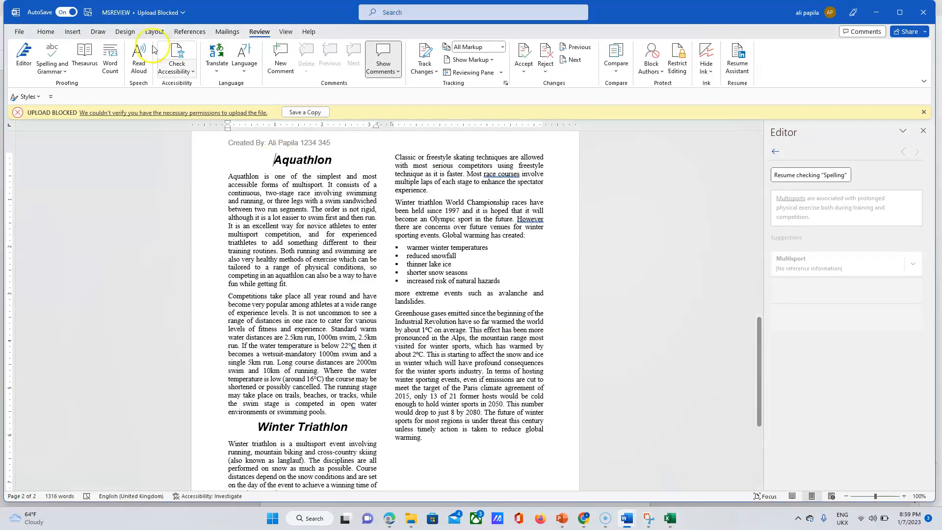
Show the two-page MSREVIEW document in print preview via File > Print.
left_click(22, 34)
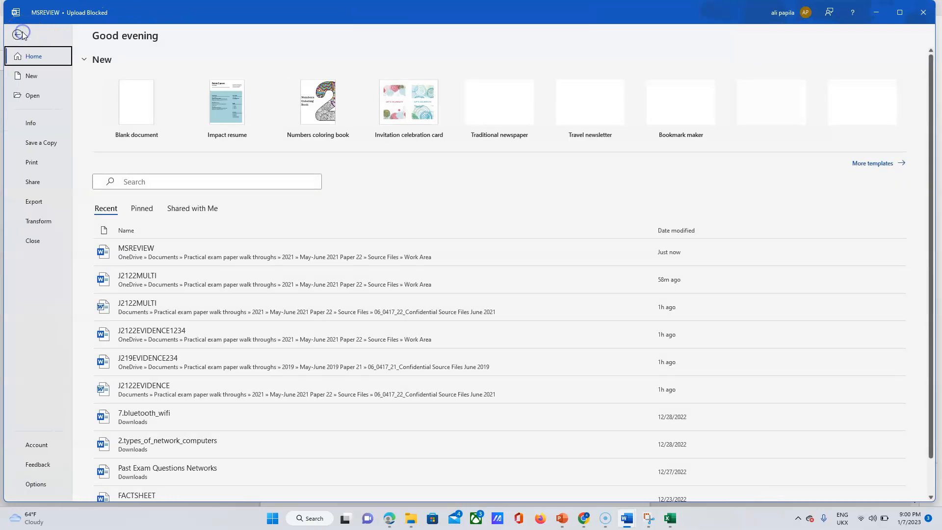
left_click(38, 162)
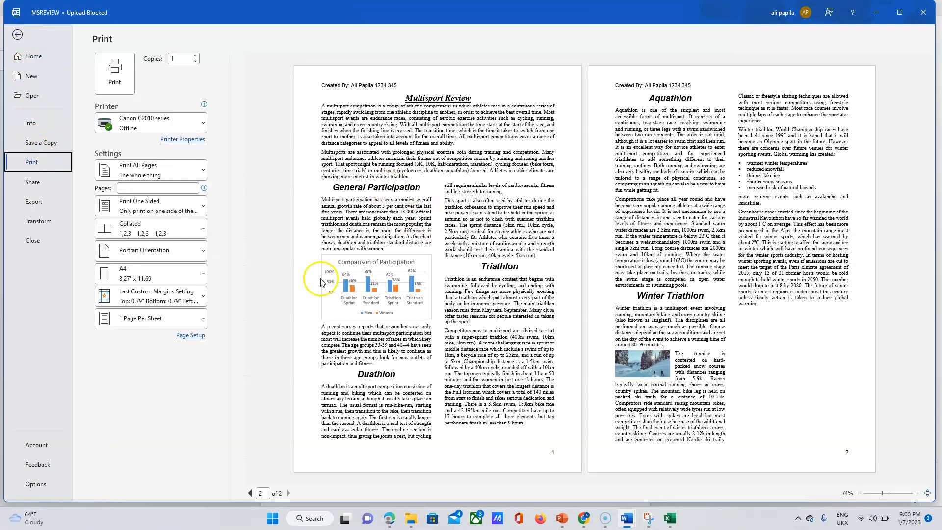